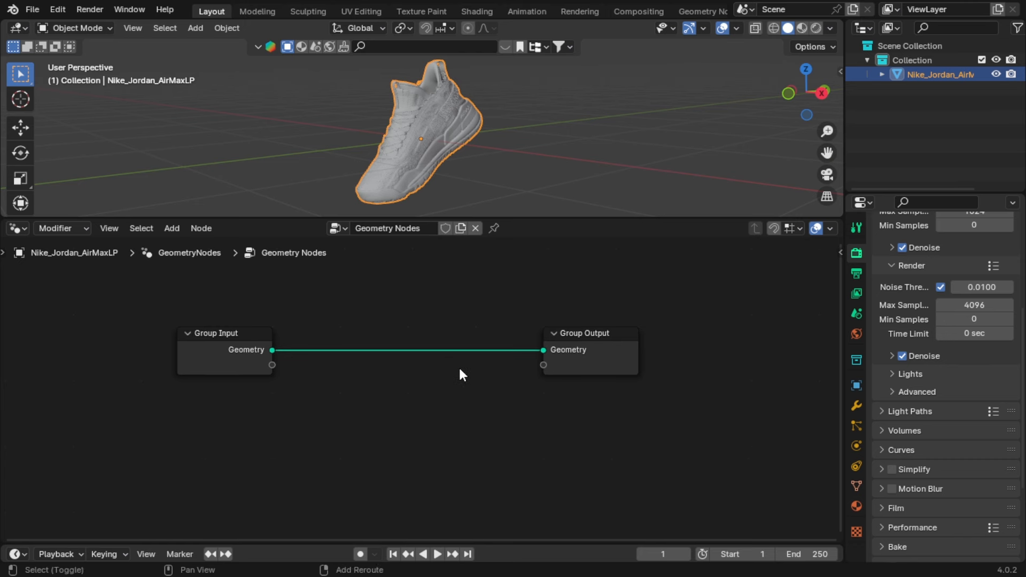
- Add a Split Edges node on the link between Group Input and Group Output
key("shift+a")
left_click(427, 265)
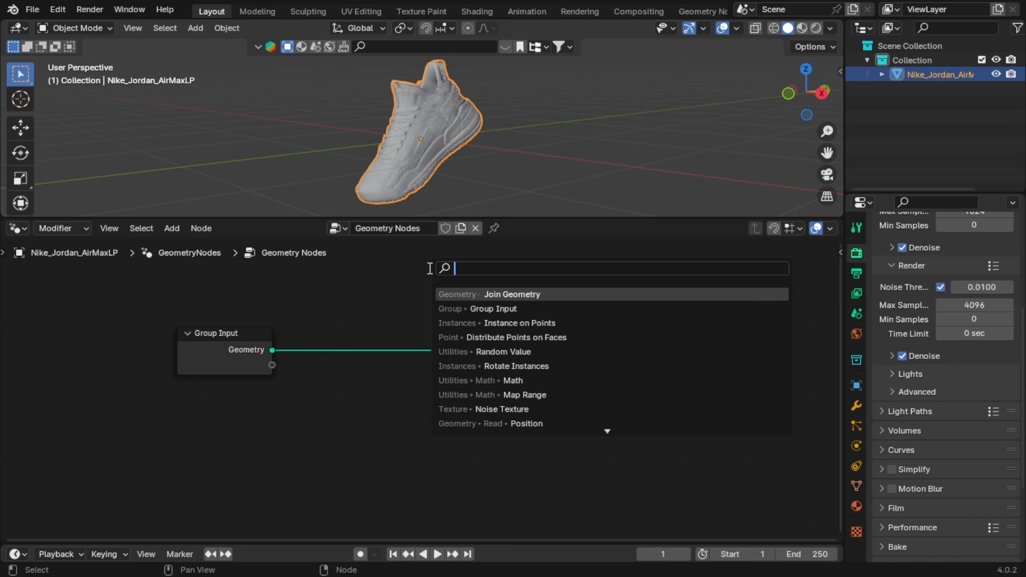
type("sp")
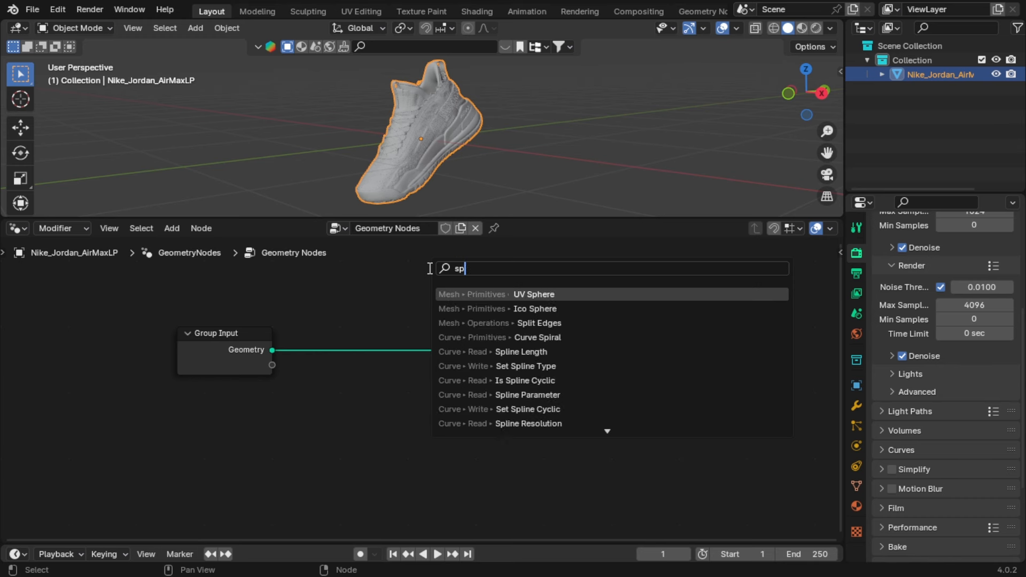
type("lit edgs")
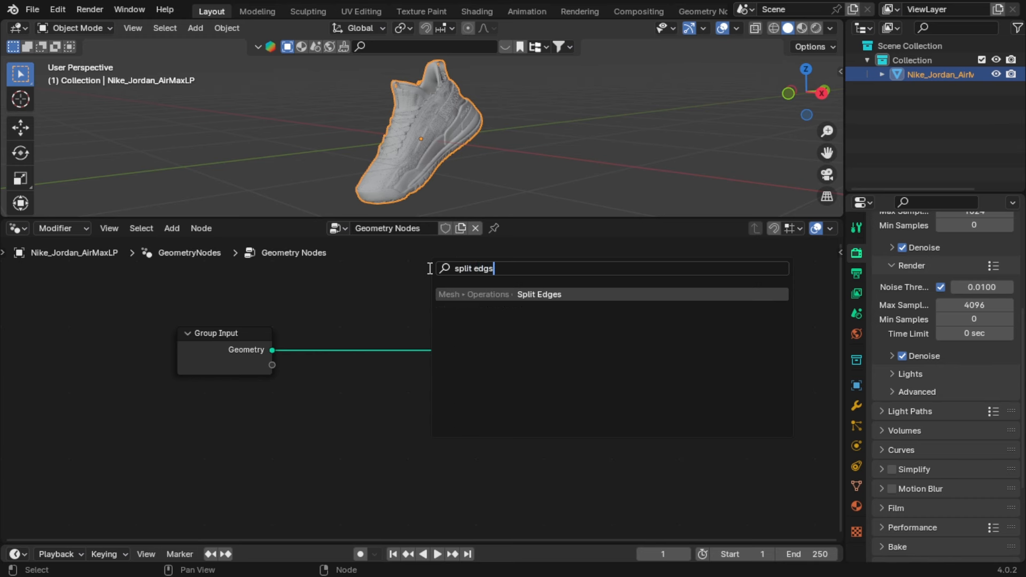
key("Return")
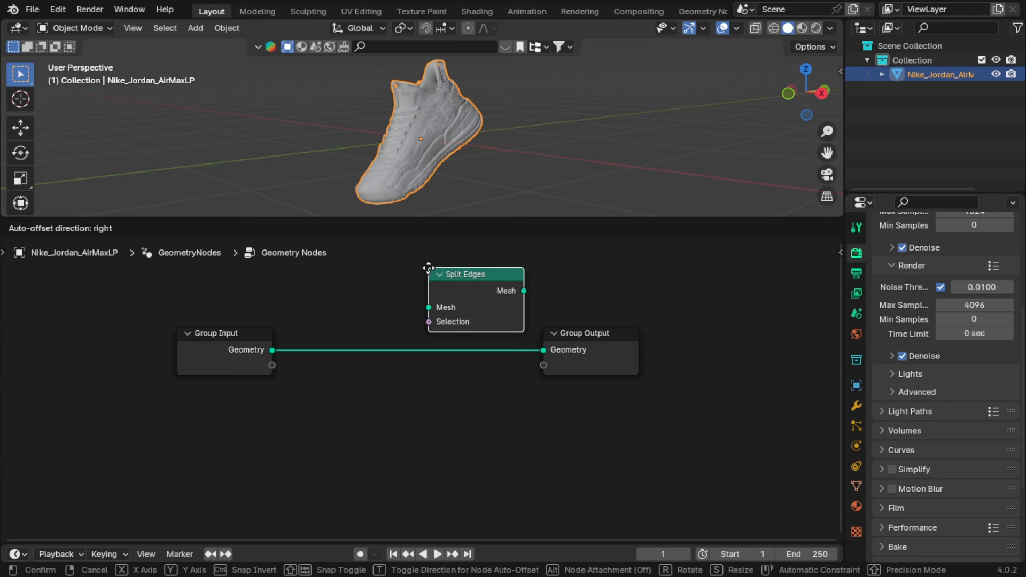
left_click(337, 316)
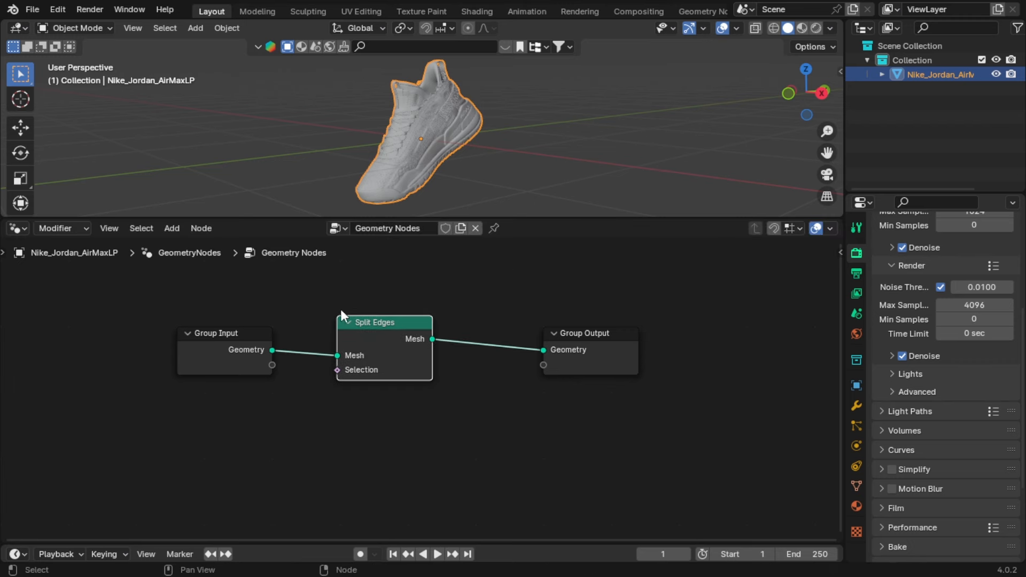
- Compare the shoe's surface up close with the Split Edges node muted and unmuted
scroll(425, 187, "up", 10)
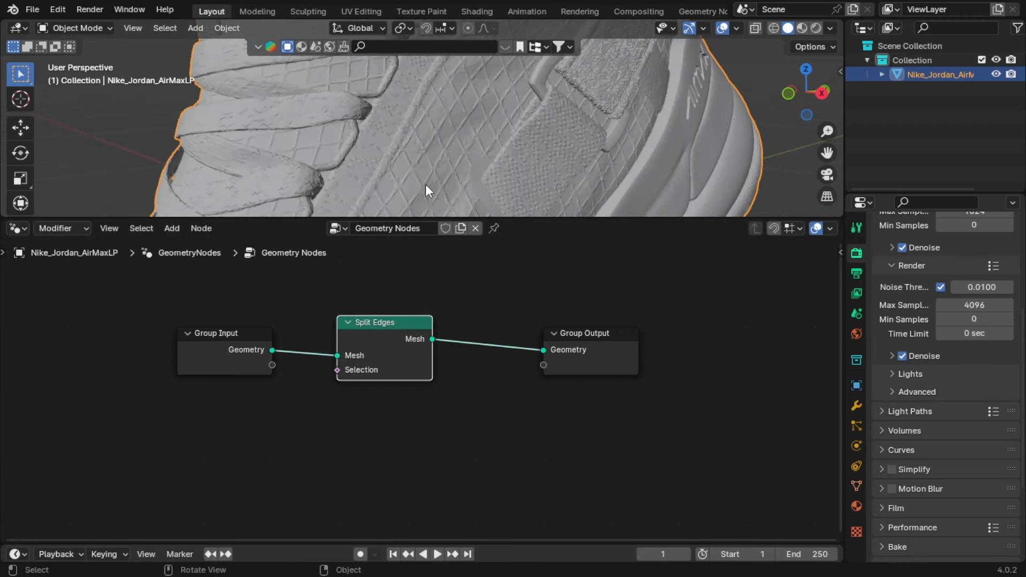
scroll(424, 180, "up", 3)
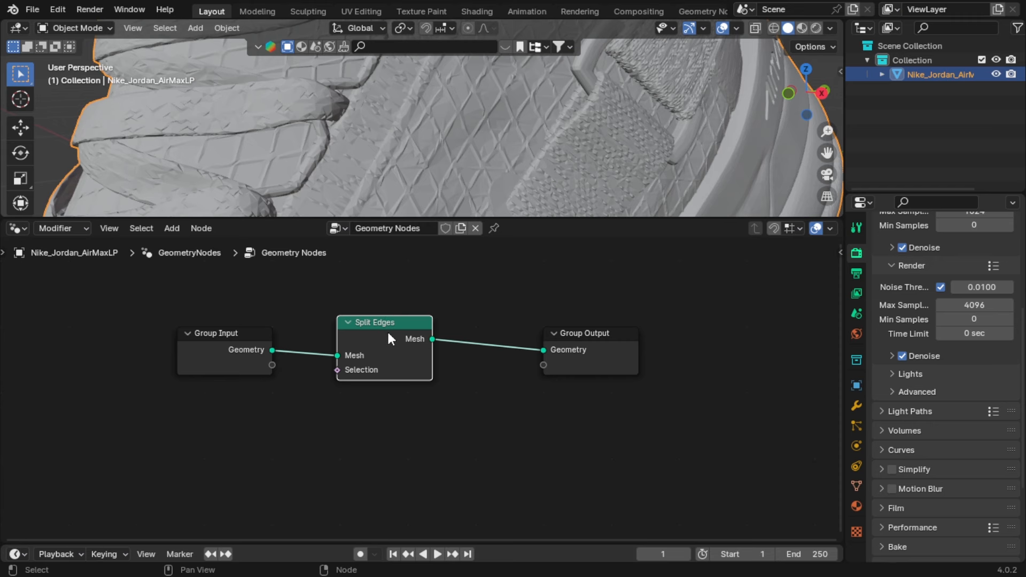
key("m")
key("m")
scroll(361, 158, "down", 10)
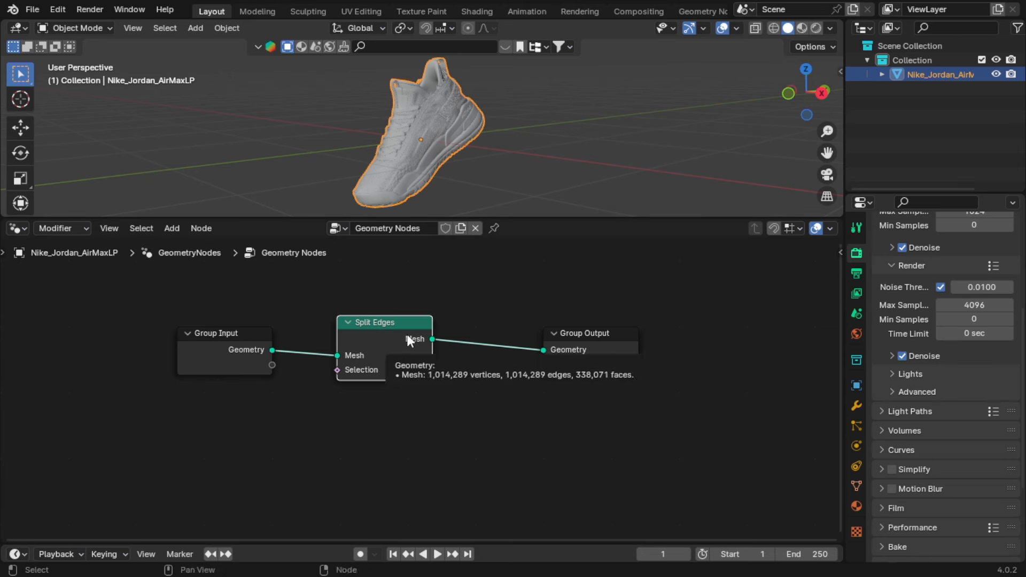
- Add a sphere empty to the scene and pin the shoe's Geometry Nodes tree in the node editor
key("shift+a")
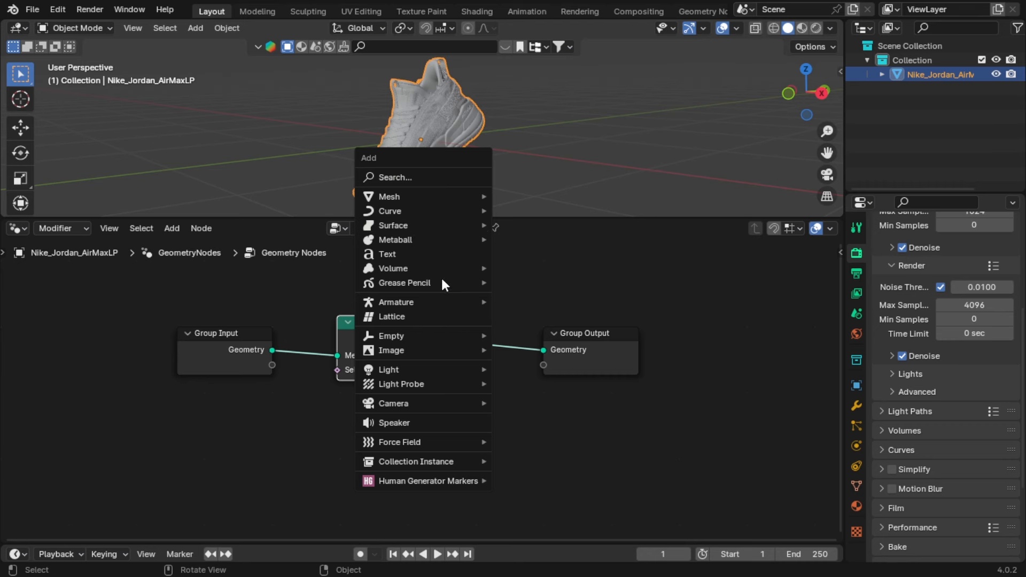
mouse_move(422, 336)
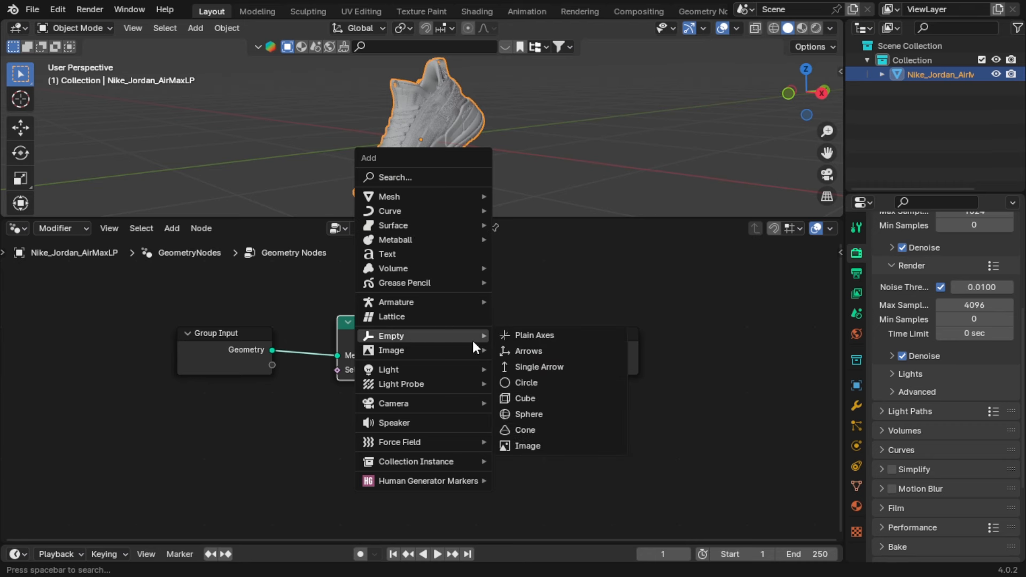
left_click(536, 414)
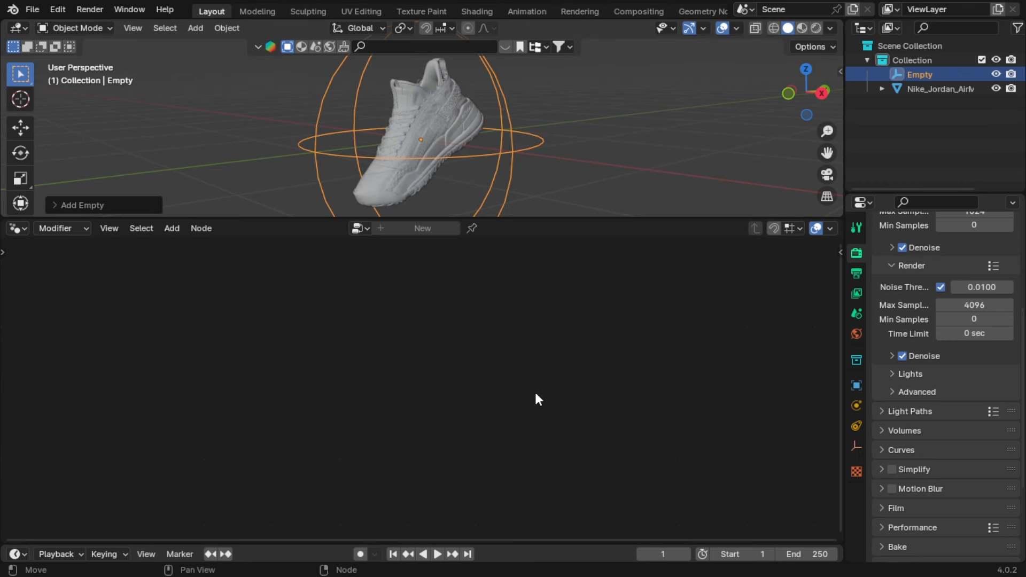
left_click(441, 120)
left_click(494, 229)
- Move the sphere empty along the global Y axis so it sits beside the shoe's heel
left_click(494, 162)
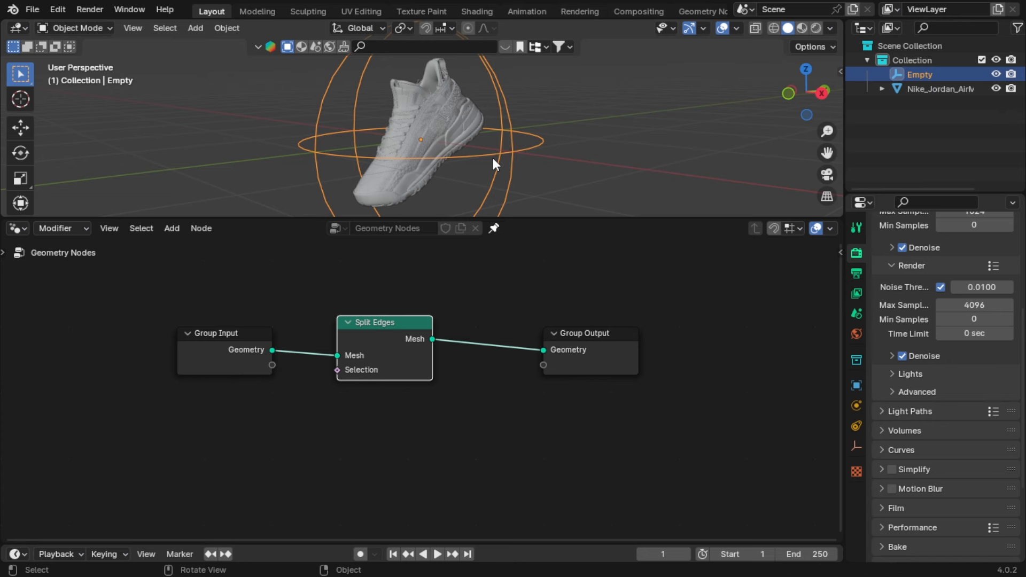
key("g")
key("y")
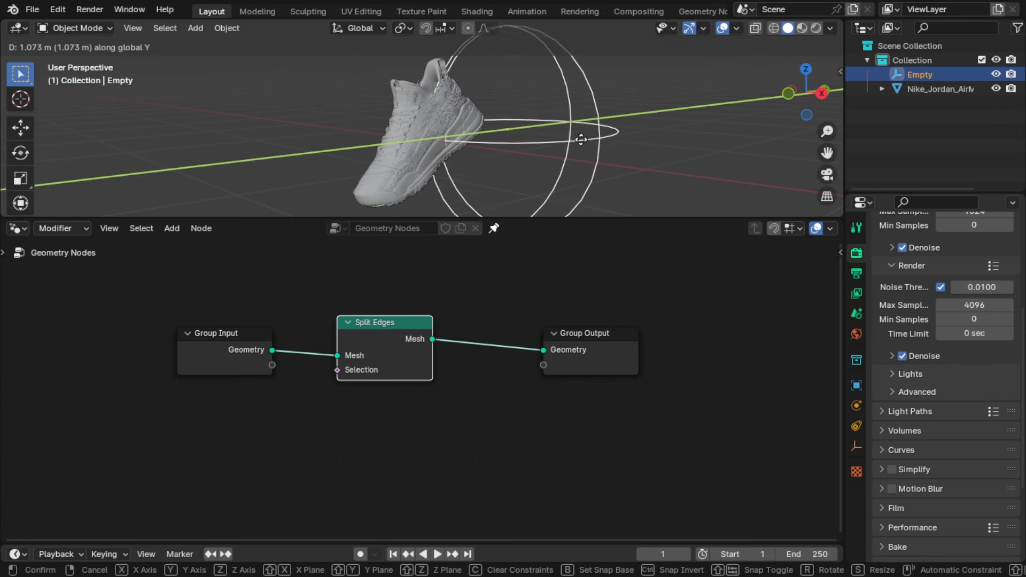
left_click(607, 142)
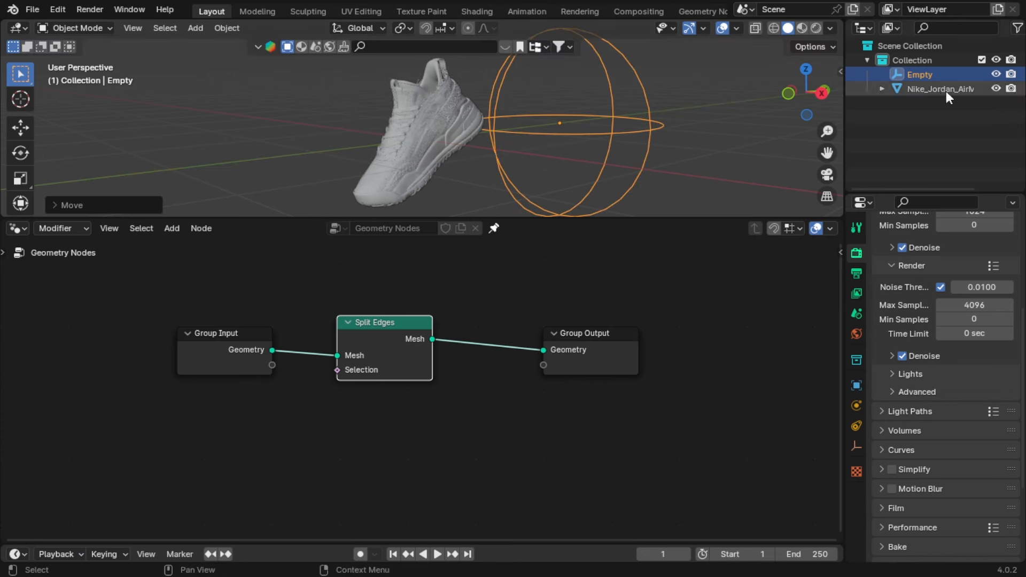
- Bring the Empty into the node tree as an Object Info node set to Relative, placed below Group Input
left_click_drag(934, 74, 228, 415)
left_click(227, 457)
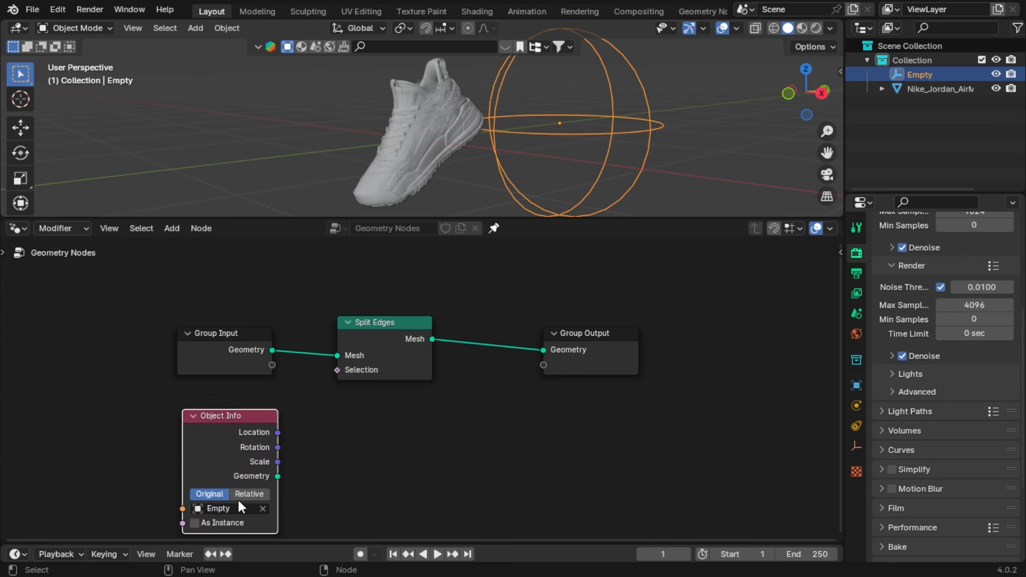
left_click(240, 497)
middle_click_drag(244, 444, 258, 369)
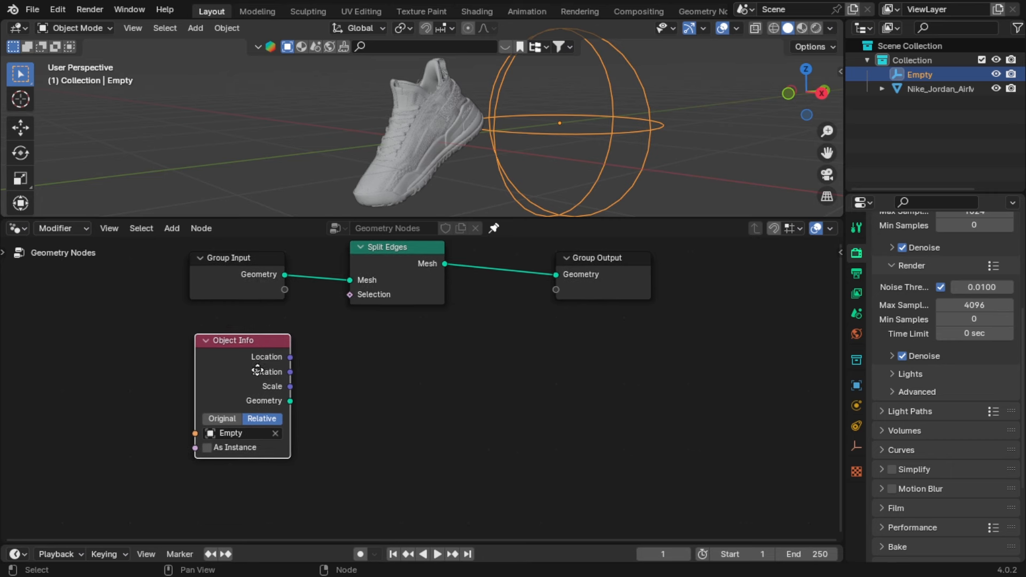
left_click_drag(238, 359, 223, 436)
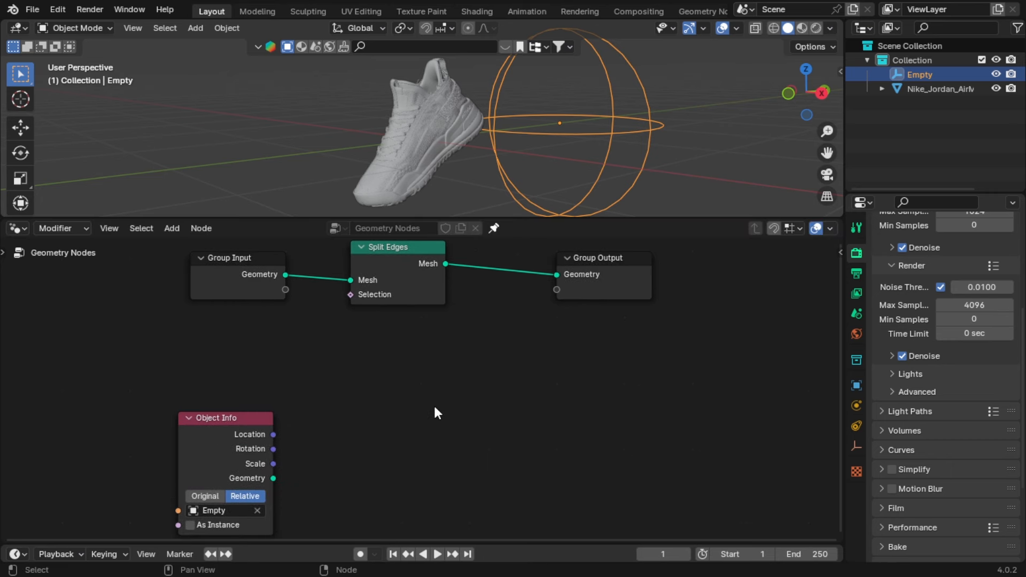
- Add a Vector Math node set to Distance and connect the Object Info Location to its second Vector input
key("shift+a")
left_click(378, 262)
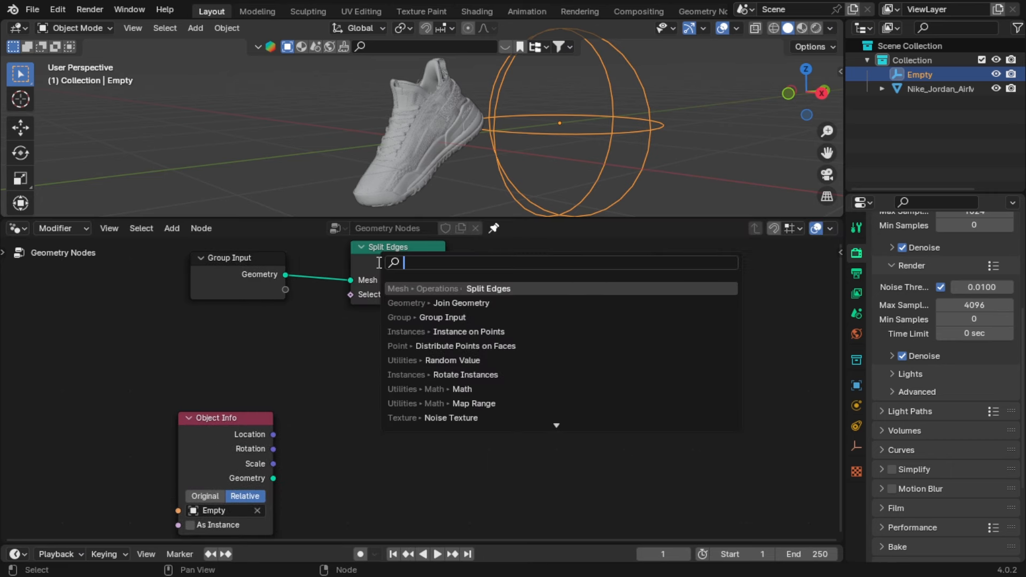
type("vector math")
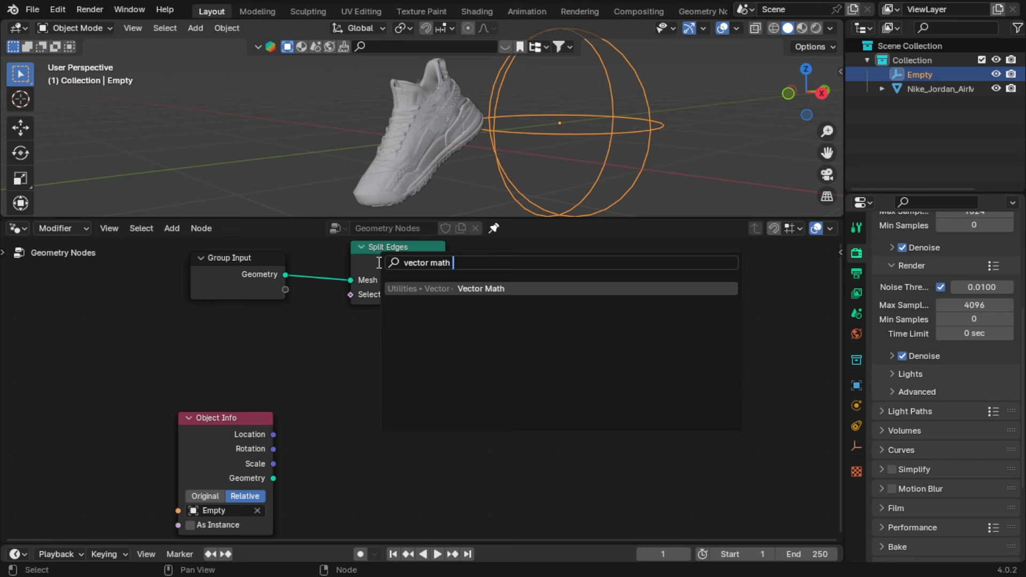
key("Return")
left_click(324, 337)
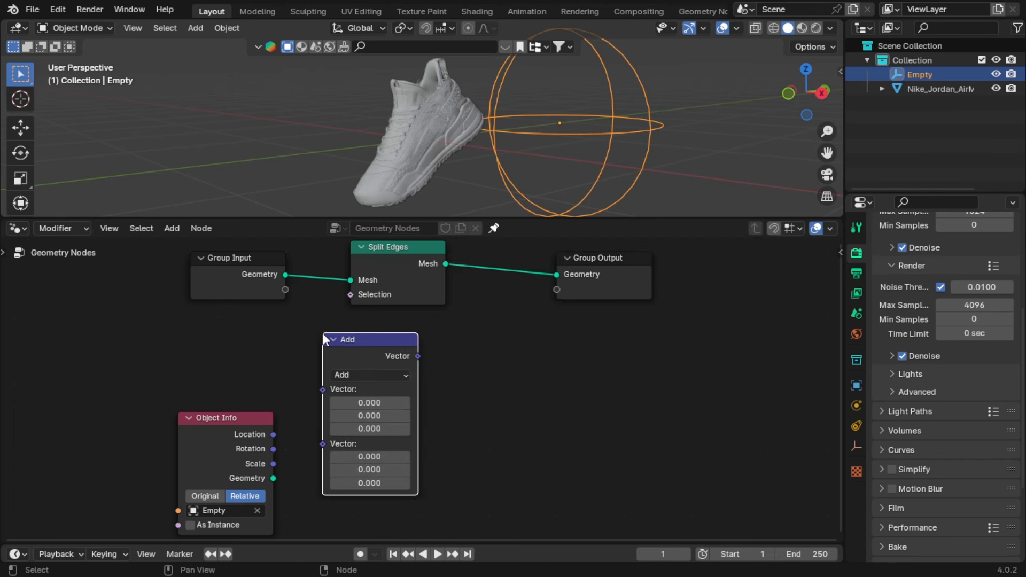
left_click(359, 377)
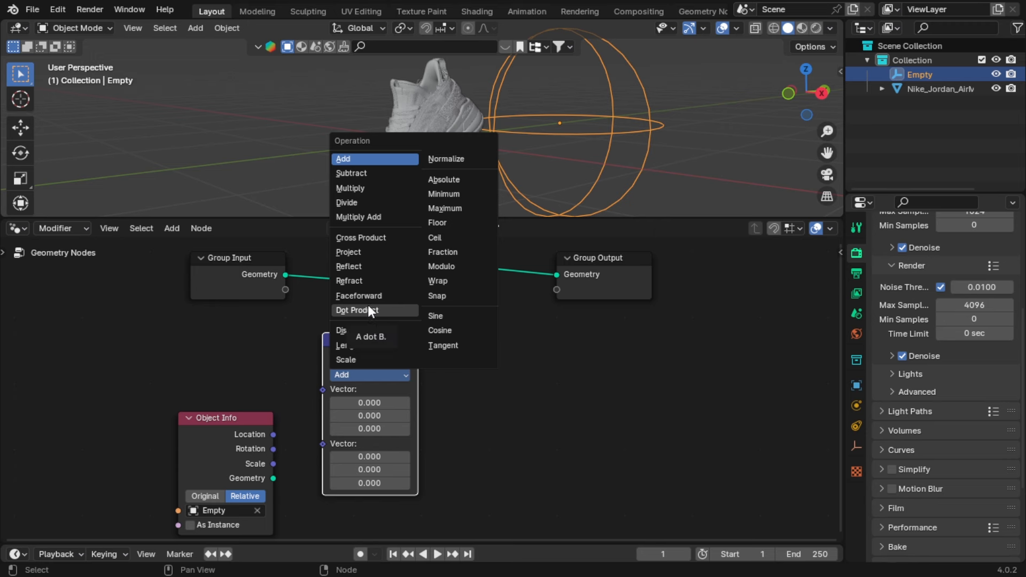
left_click(364, 331)
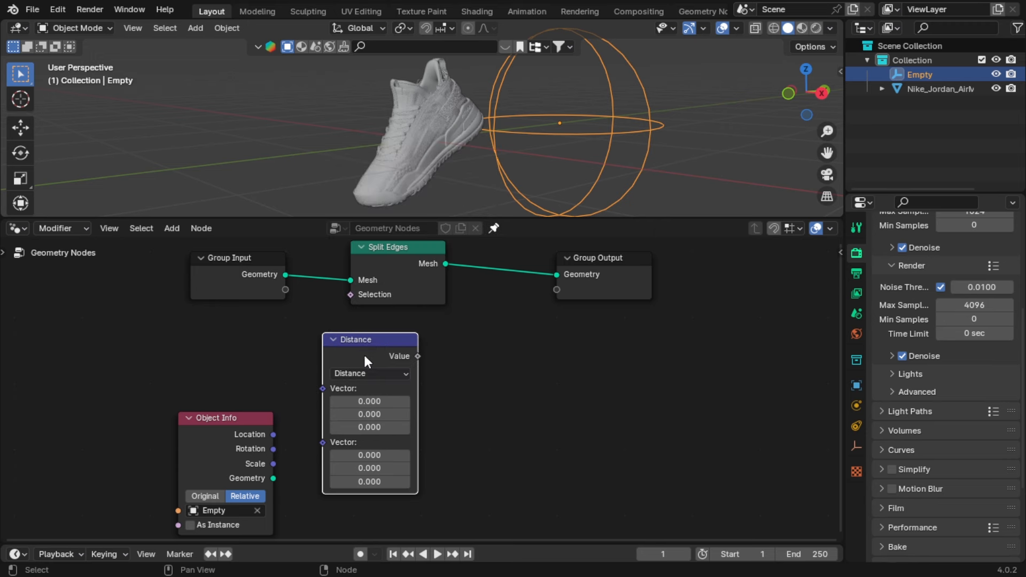
left_click_drag(273, 434, 322, 442)
left_click_drag(226, 439, 226, 456)
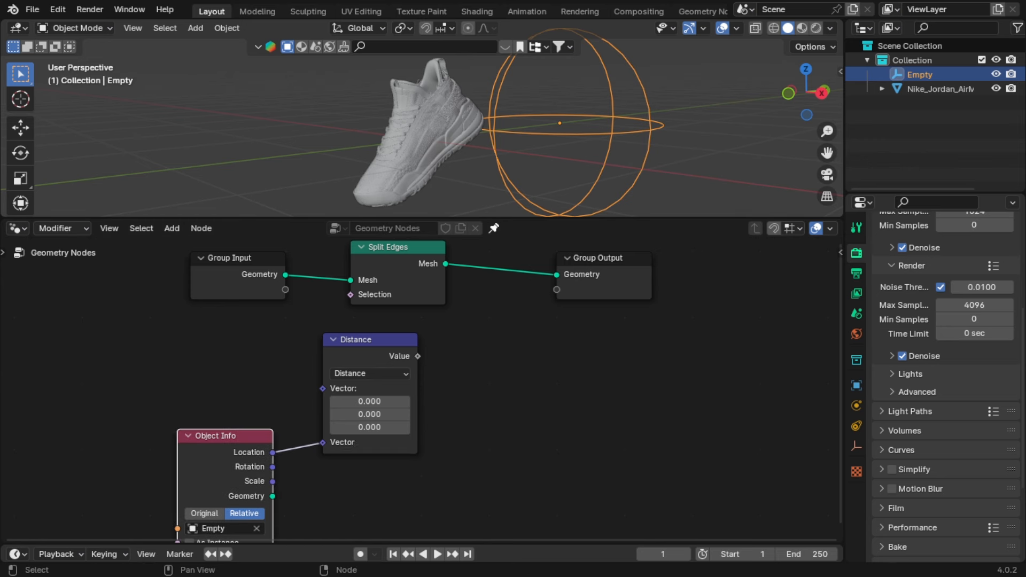
- Add a Mix Color node and connect its Result to the first Vector input of the Distance node
key("shift+a")
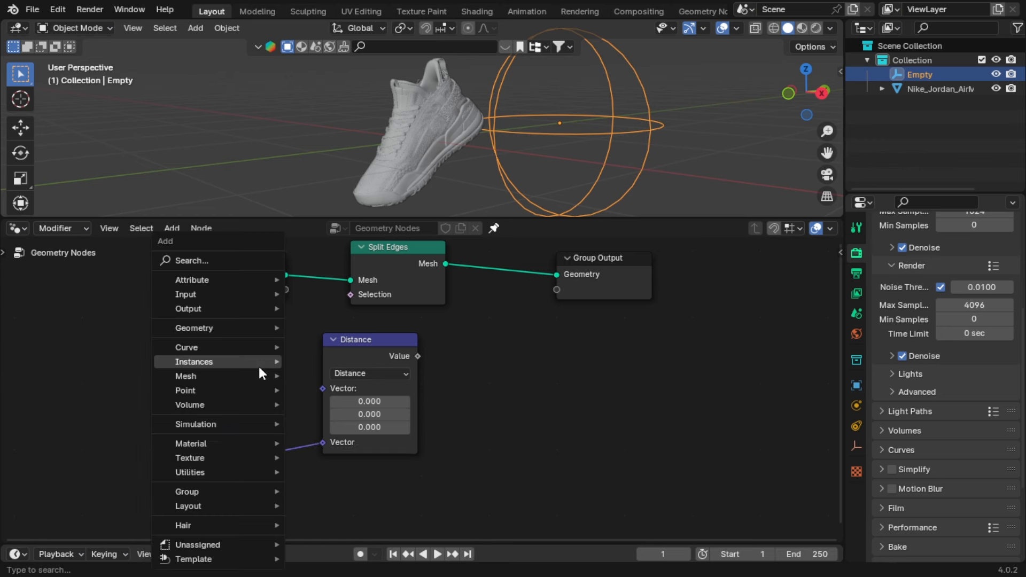
left_click(239, 265)
type("mix color")
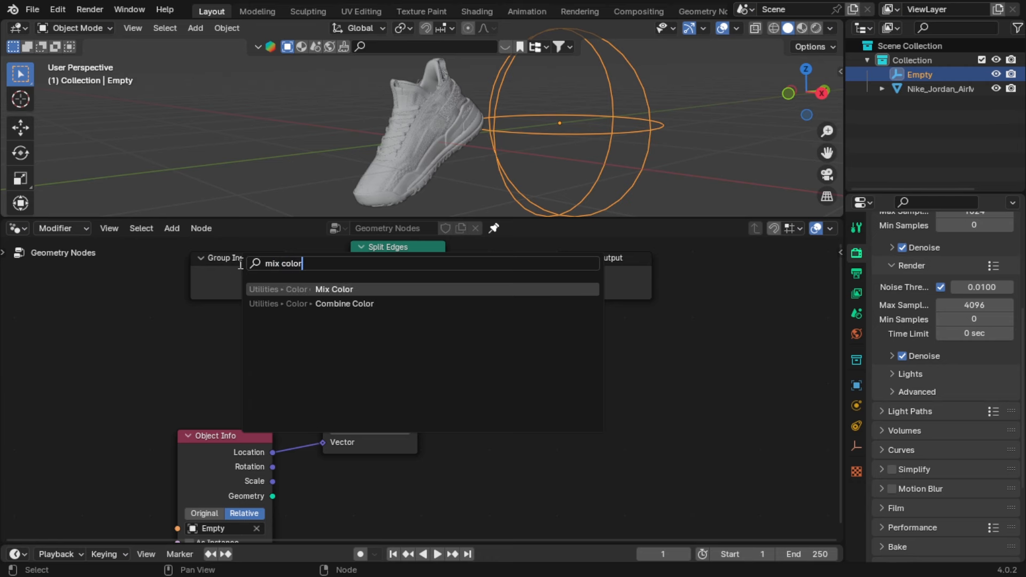
key("Return")
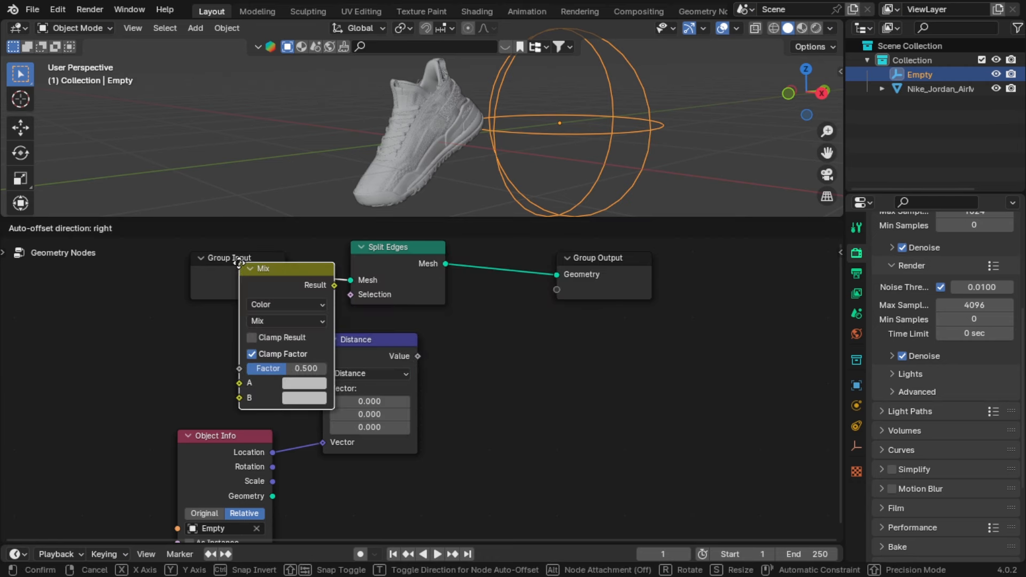
left_click(56, 302)
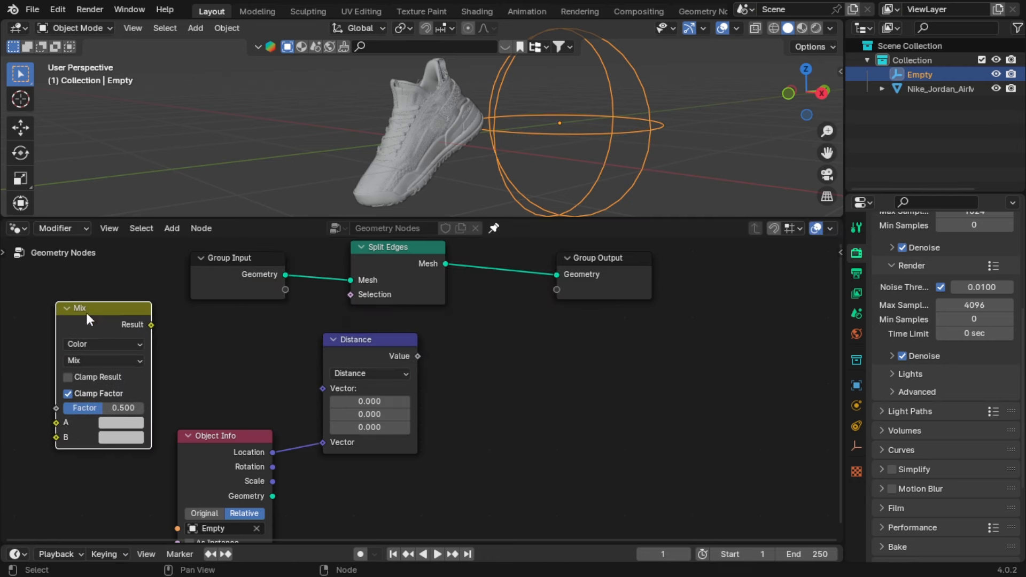
middle_click_drag(209, 358, 391, 339)
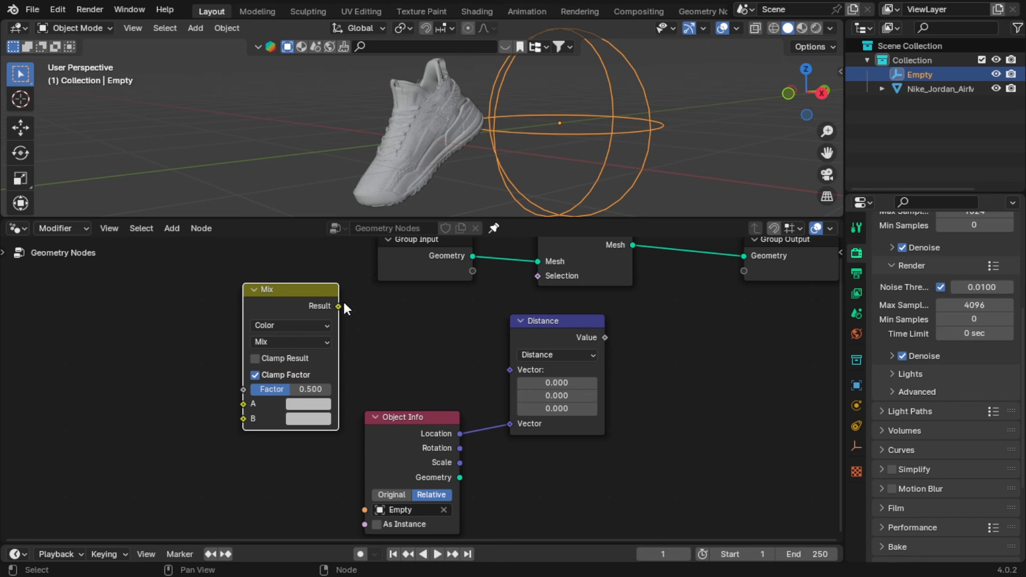
left_click_drag(338, 306, 509, 369)
left_click_drag(306, 317, 298, 365)
- Set the Mix Color node's blending mode to Linear Light
middle_click_drag(316, 433, 418, 347)
left_click(400, 312)
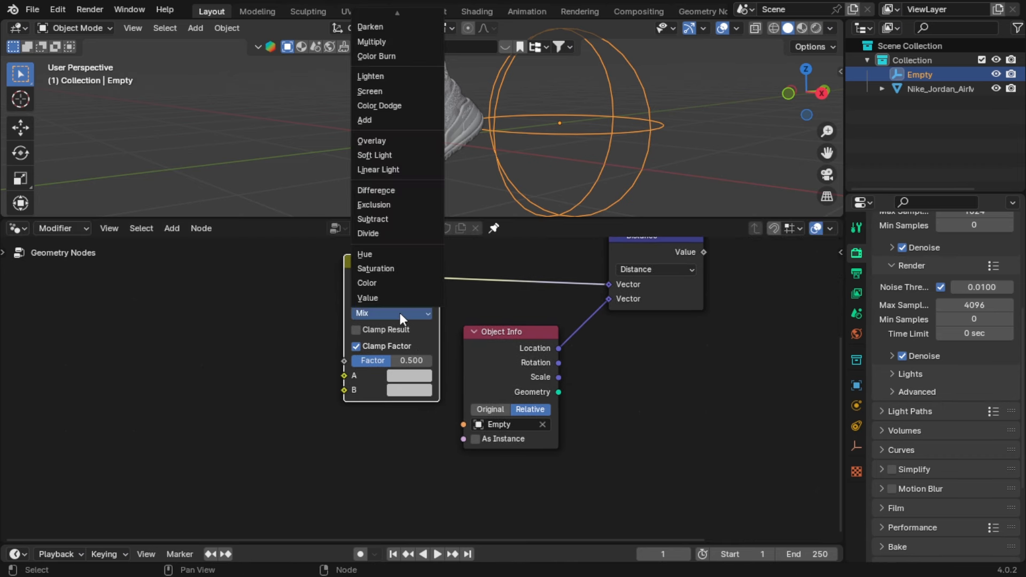
left_click(400, 313)
left_click(400, 313)
left_click(386, 170)
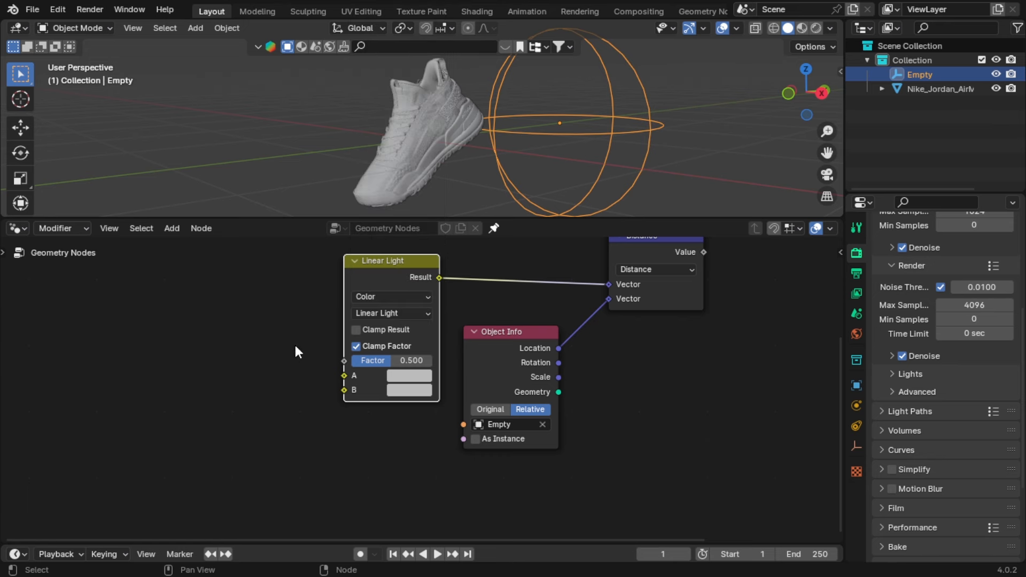
- Add a Position node, connect it to input A of the Linear Light node, and place it further away from that node
key("shift+a")
type("p")
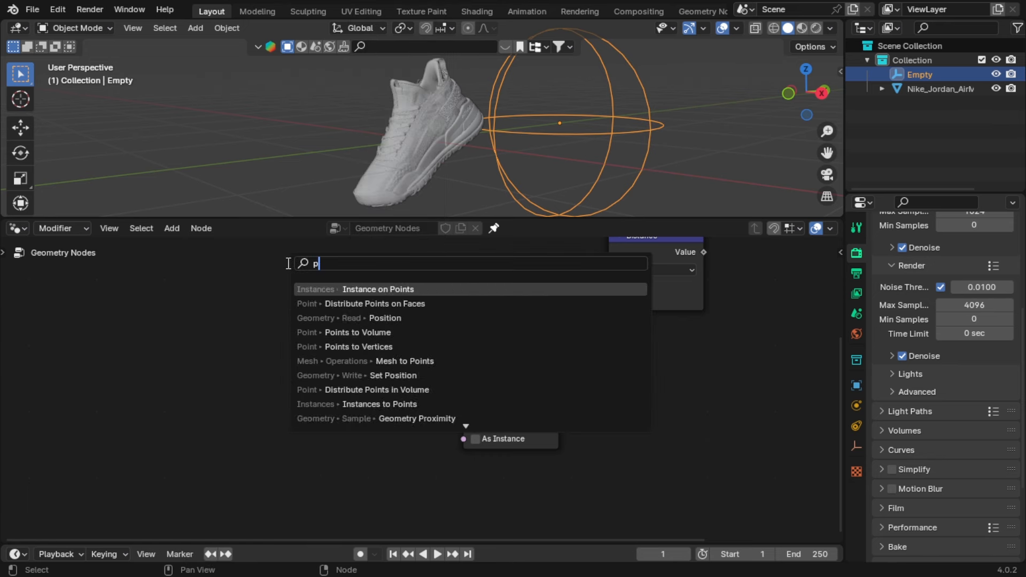
type("oisitio")
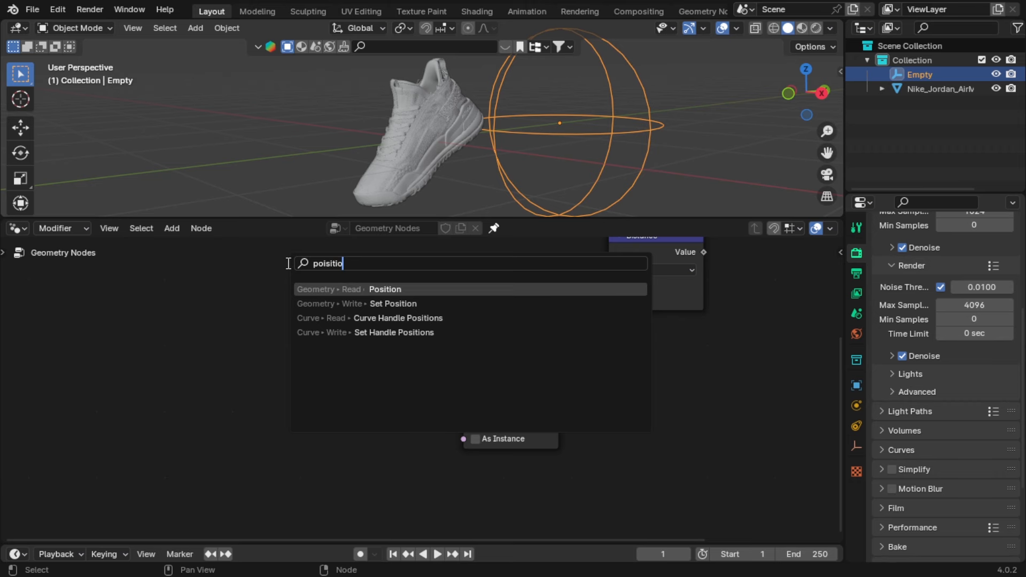
key("Return")
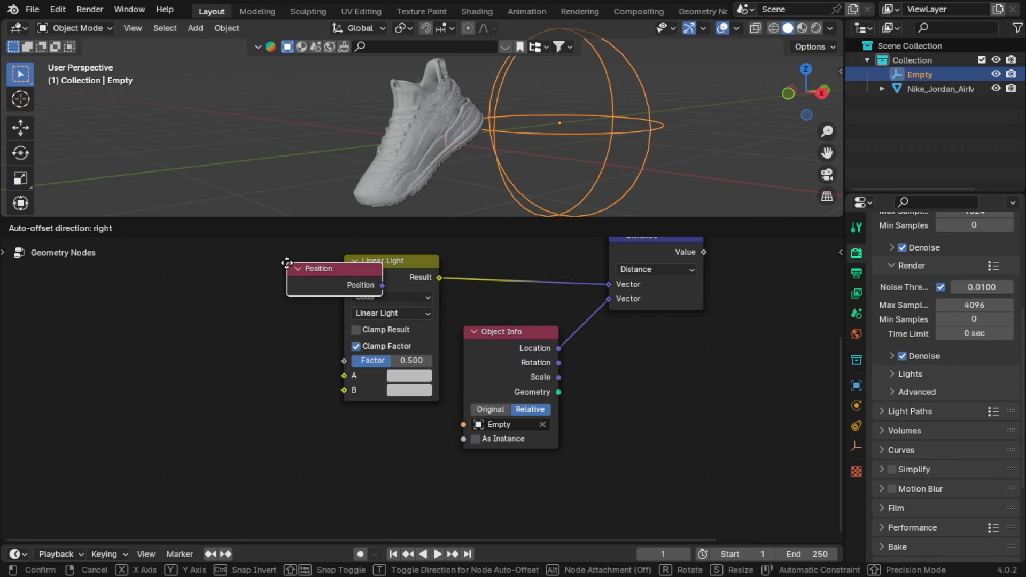
left_click(64, 337)
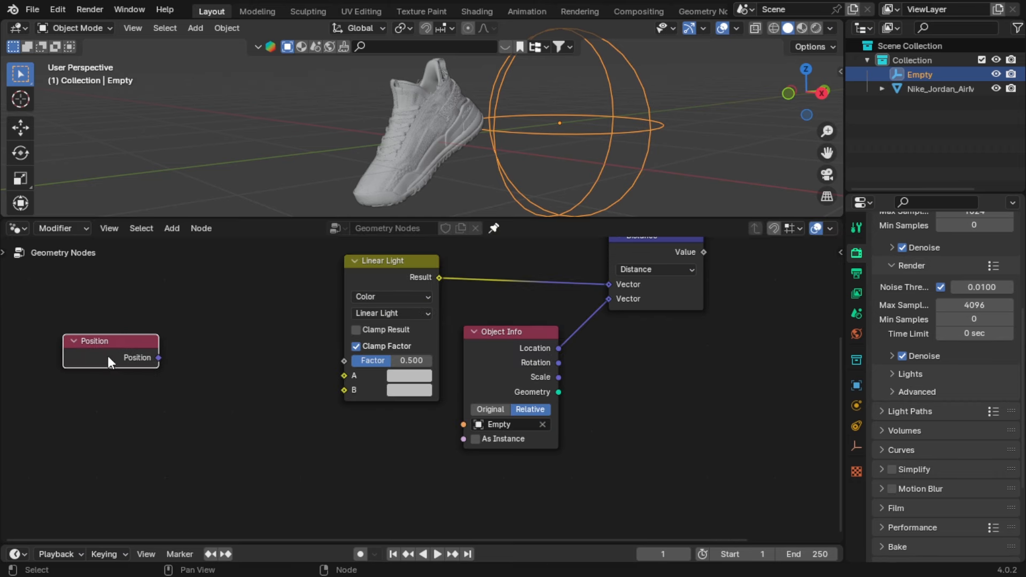
middle_click_drag(107, 354, 259, 352)
left_click_drag(310, 355, 495, 374)
left_click_drag(270, 355, 161, 370)
- Add a Noise Texture node and place it below the link between the Position and Linear Light nodes
key("shift+a")
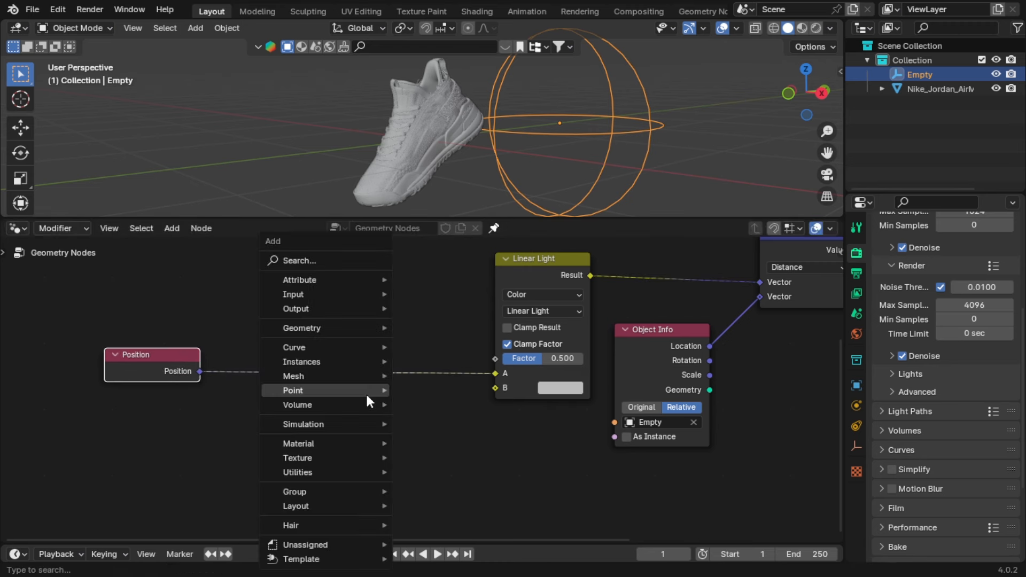
left_click(328, 262)
type("noise")
key("Return")
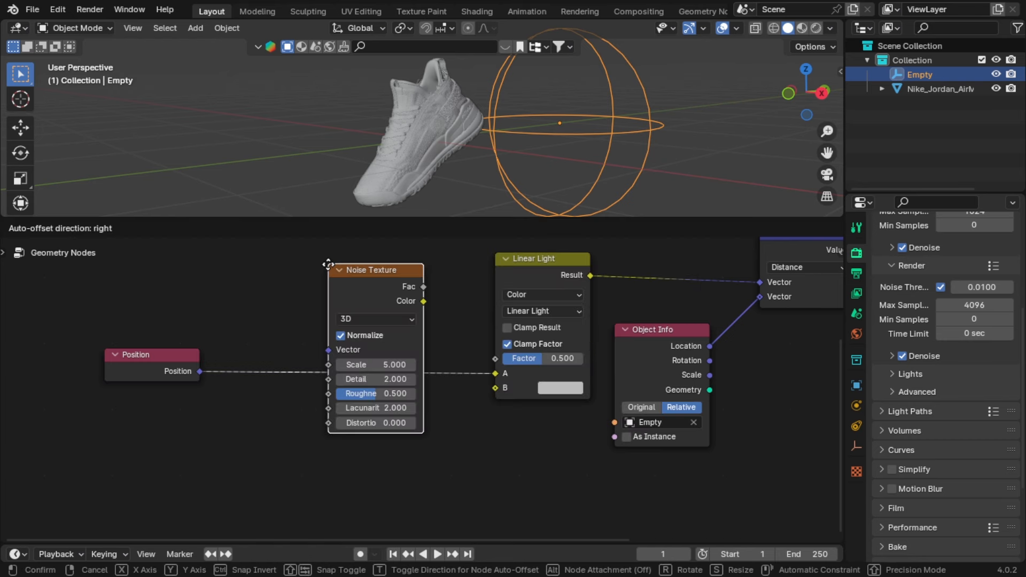
left_click(300, 389)
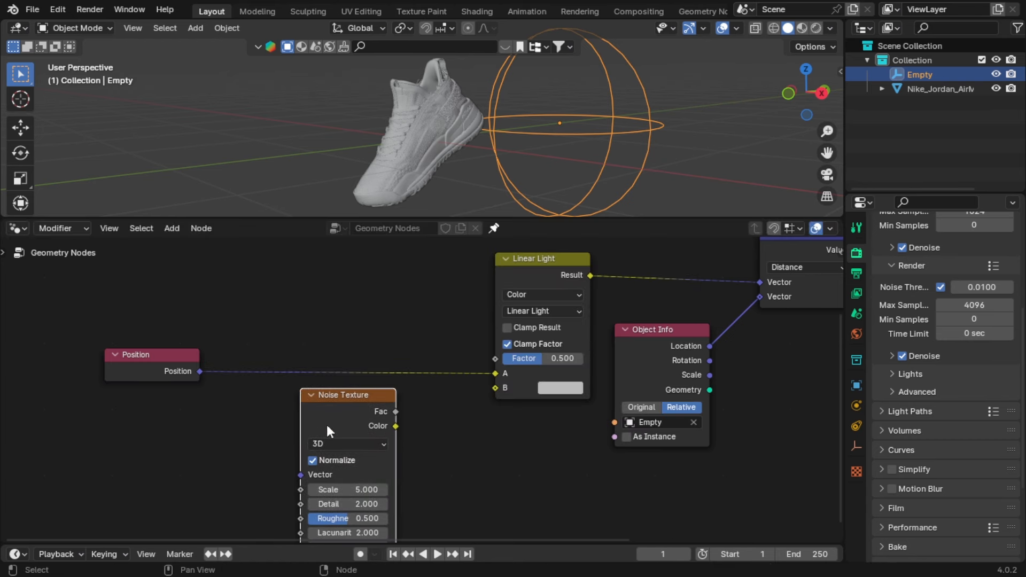
middle_click_drag(331, 431, 331, 349)
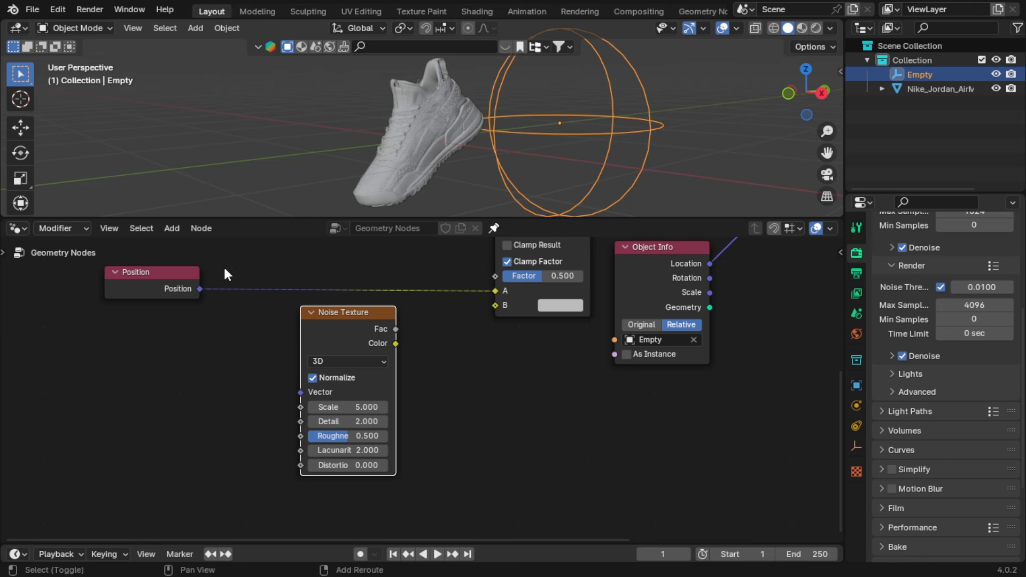
- Add a reroute to the Position link and connect it through a second, lower reroute to the Noise Texture's Vector input
right_click_drag(223, 265, 229, 293, "shift")
left_click_drag(229, 293, 301, 392)
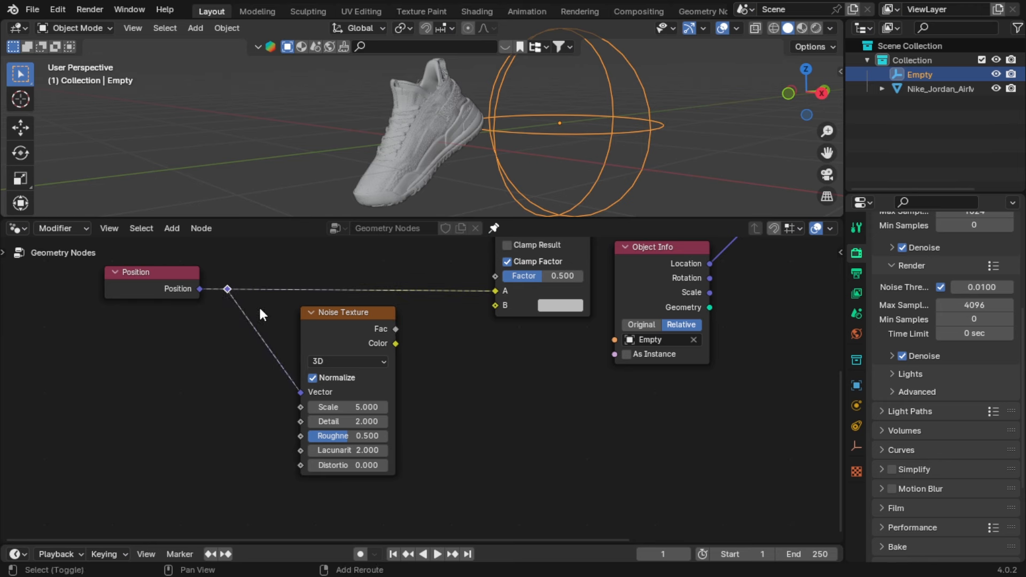
right_click_drag(258, 306, 254, 342, "shift")
key("g")
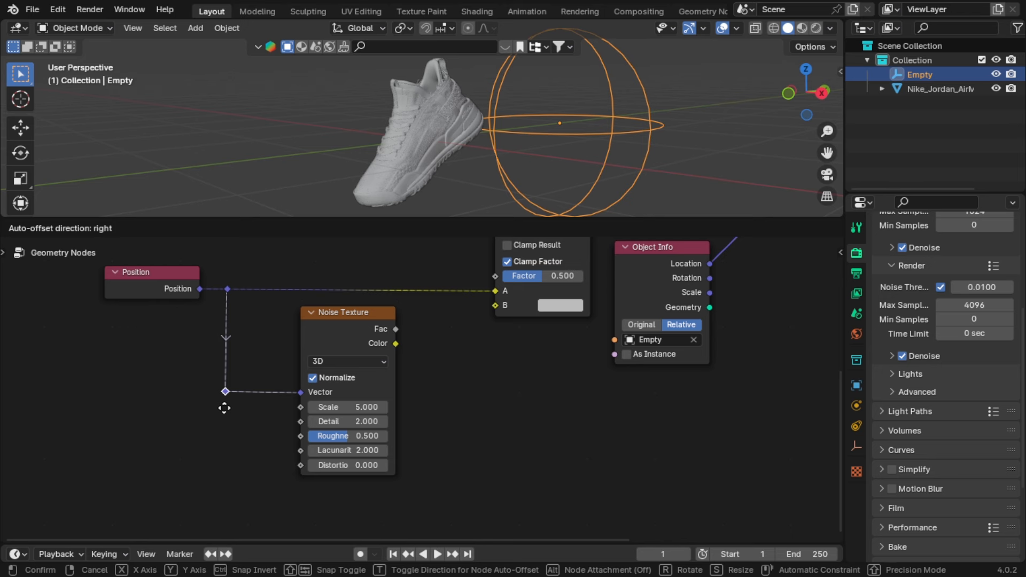
left_click(224, 409)
- Connect the Noise Texture's Fac to Linear Light's B input through two squared-off reroutes, and set the Linear Light factor to 0.200
left_click_drag(396, 329, 495, 305)
right_click_drag(405, 306, 425, 375, "shift")
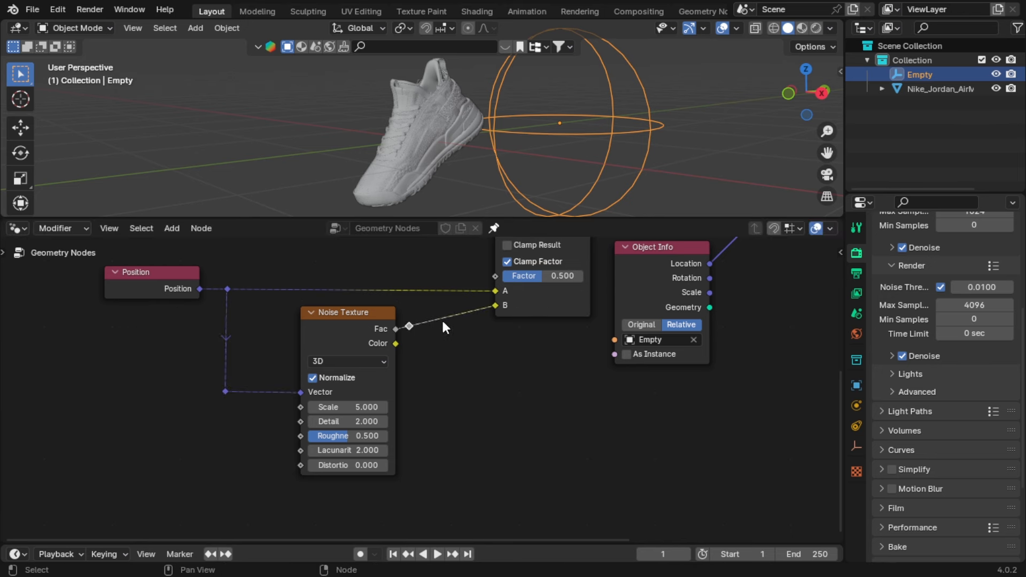
key("g")
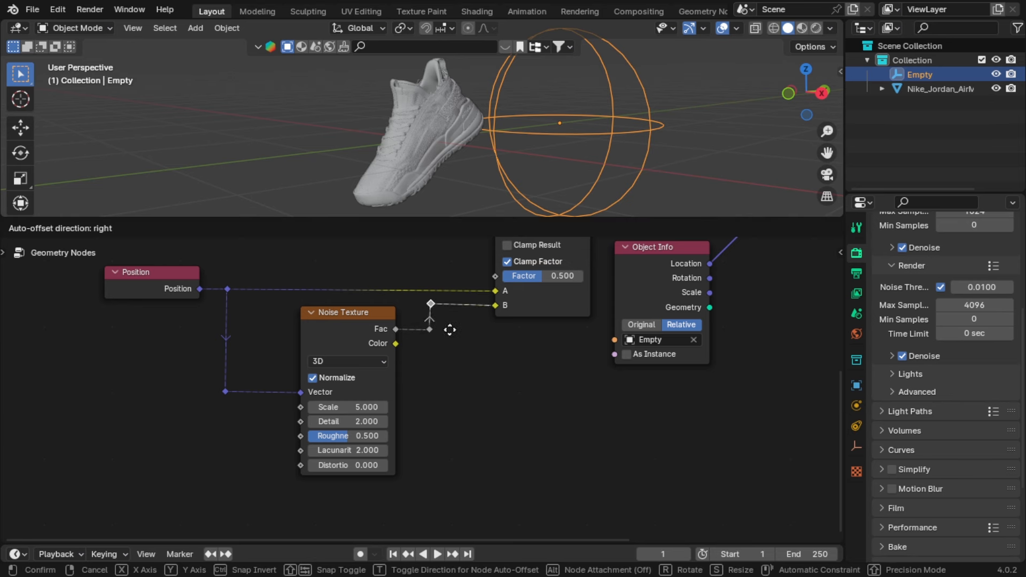
left_click(449, 329)
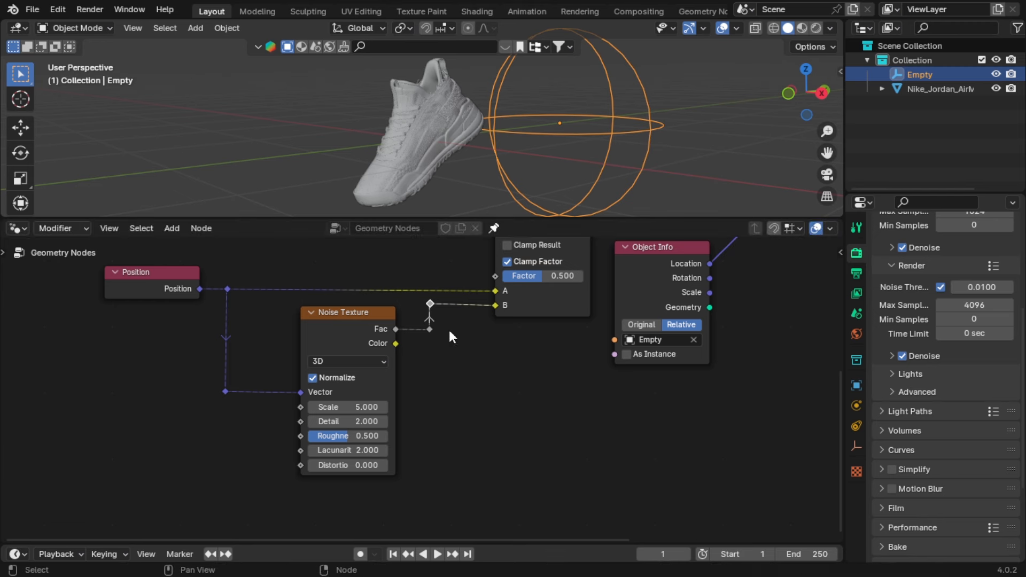
middle_click_drag(474, 326, 364, 417)
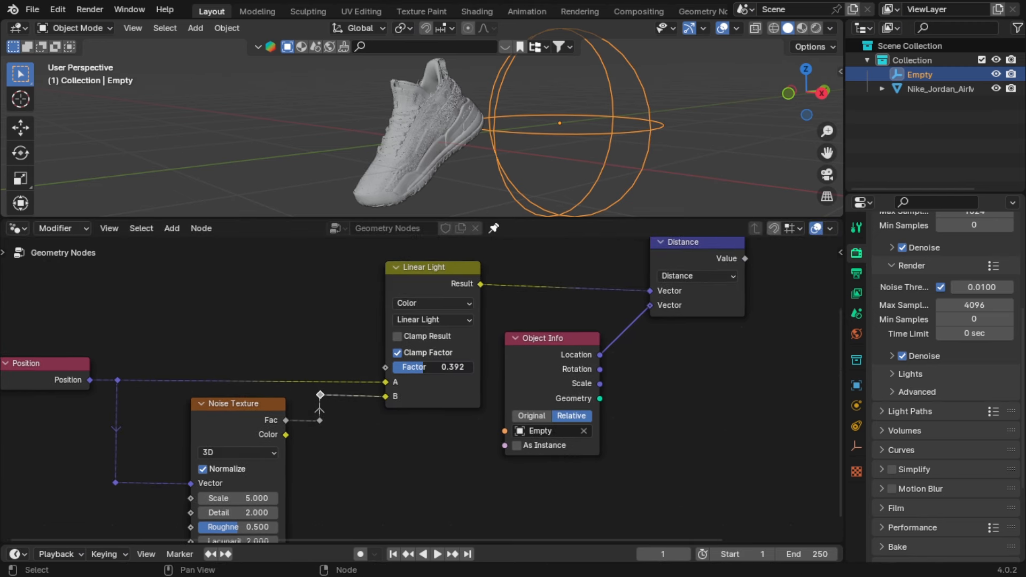
left_click_drag(423, 367, 408, 368)
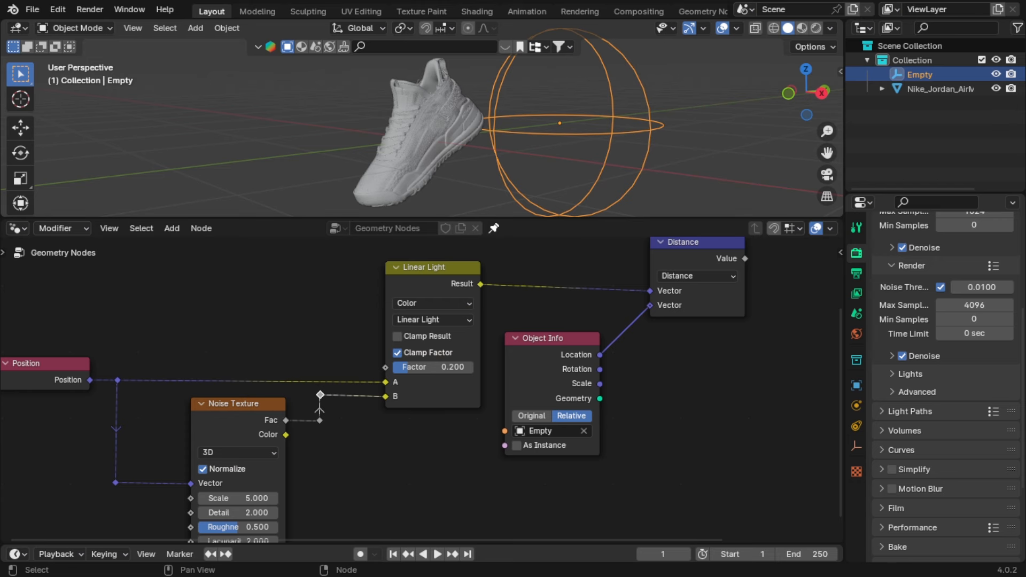
- Move the Group Input, Split Edges and Group Output nodes together further along to make room beyond the Distance node
middle_click_drag(529, 359, 267, 456)
scroll(323, 393, "down", 5)
left_click_drag(309, 277, 607, 327)
left_click_drag(460, 323, 597, 286)
middle_click_drag(595, 359, 424, 385)
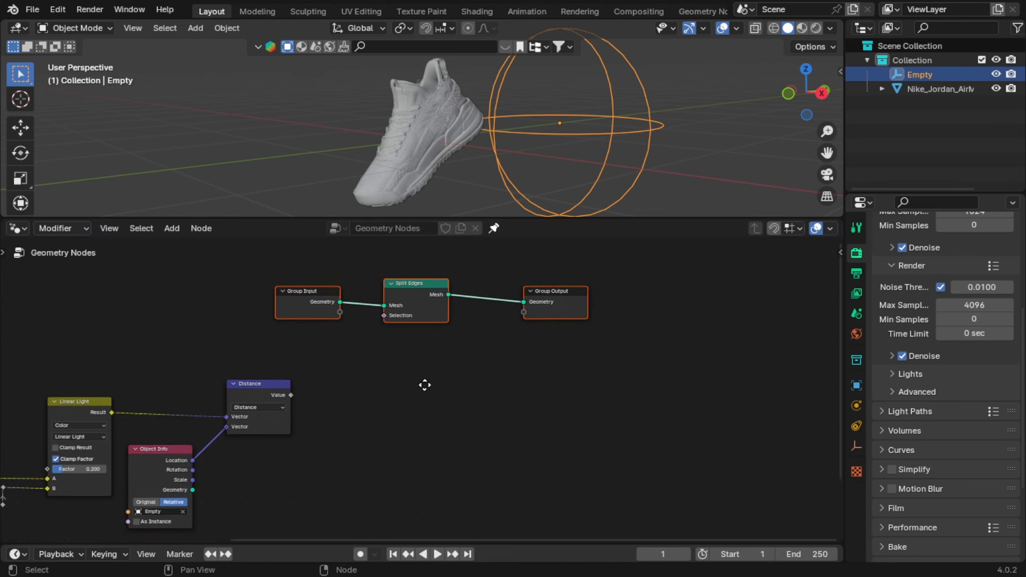
- Add a Compare node set to Greater Than, fed by the Distance node's Value in its A input
left_click_drag(291, 395, 336, 396)
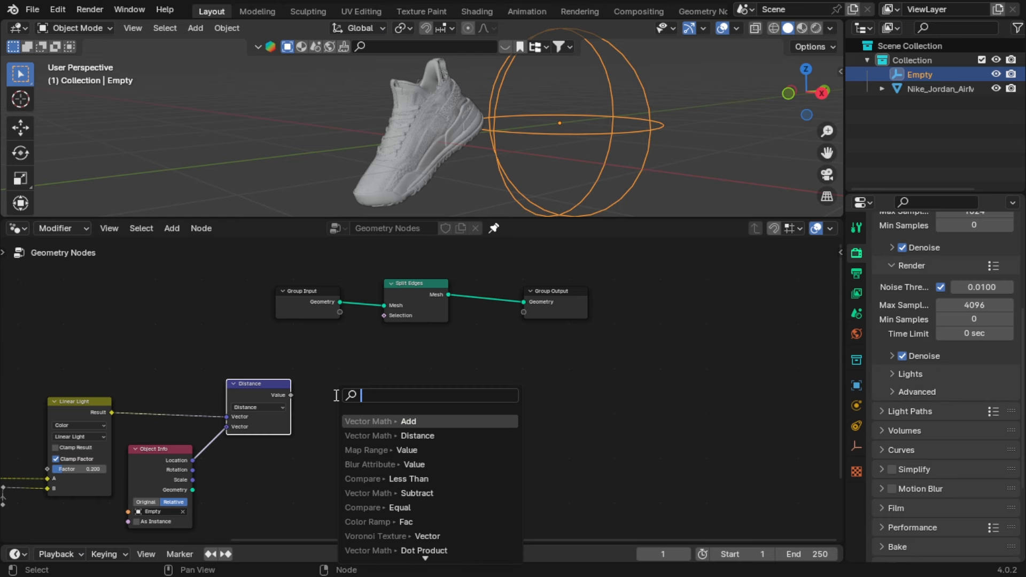
type("greater")
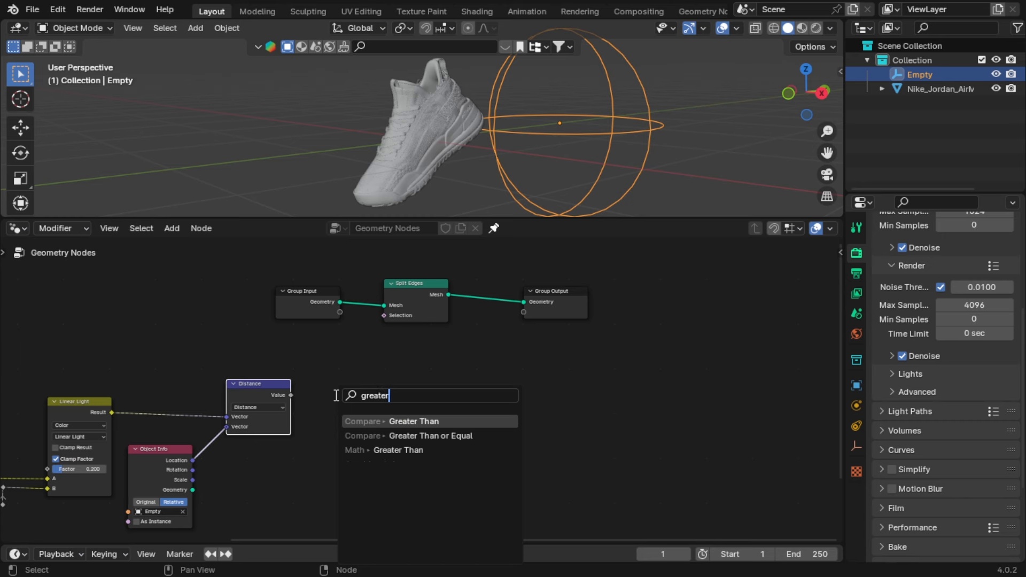
key("Return")
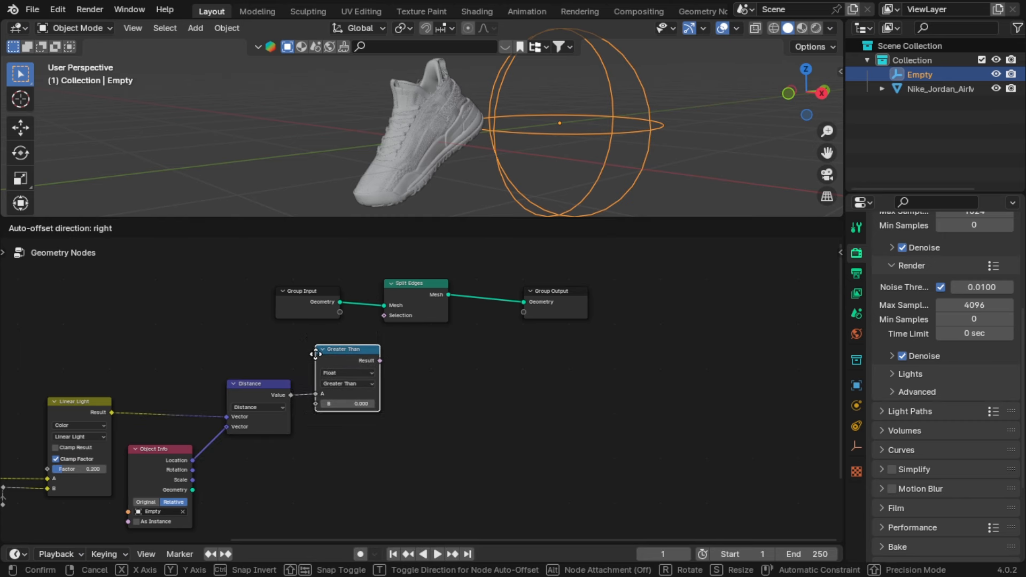
left_click(315, 354)
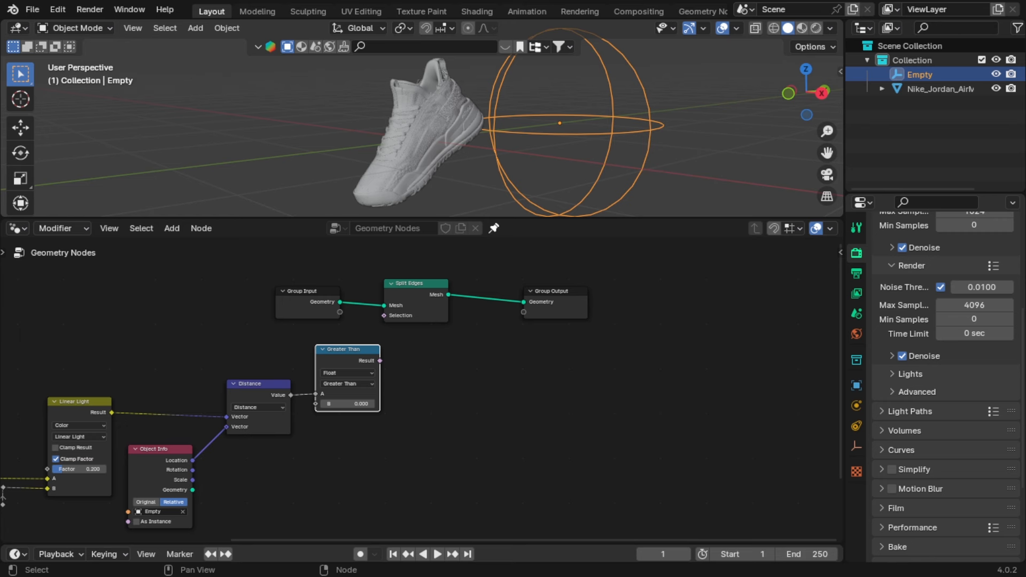
- Add a Math node below the Distance node and set its operation to Subtract
mouse_move(192, 480)
left_mouse_down()
mouse_move(286, 480)
mouse_move(172, 479)
mouse_move(223, 479)
mouse_move(194, 479)
left_mouse_up()
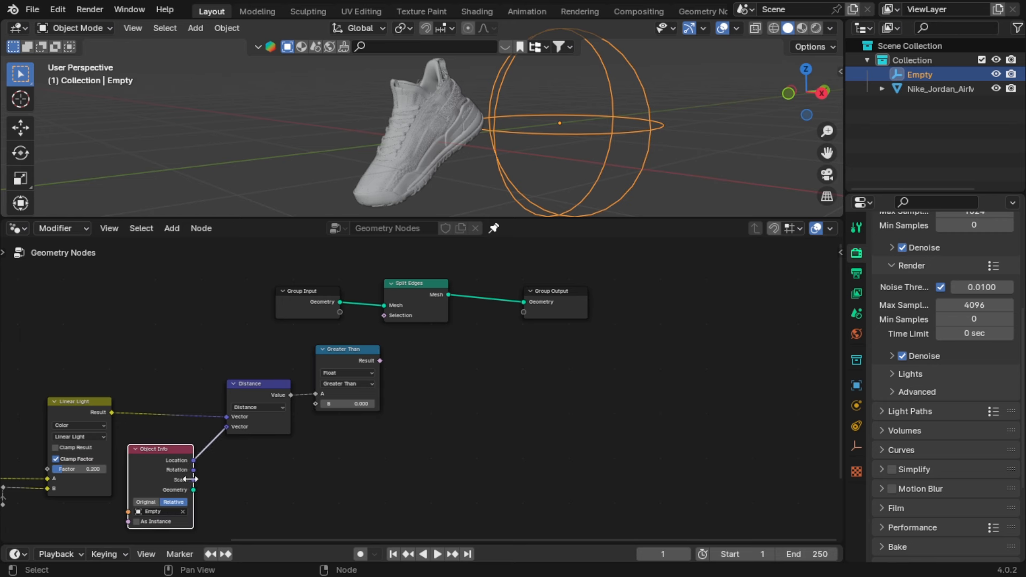
key("ctrl+z")
scroll(280, 470, "up", 2)
middle_click_drag(283, 469, 308, 427)
key("shift+a")
left_click(276, 266)
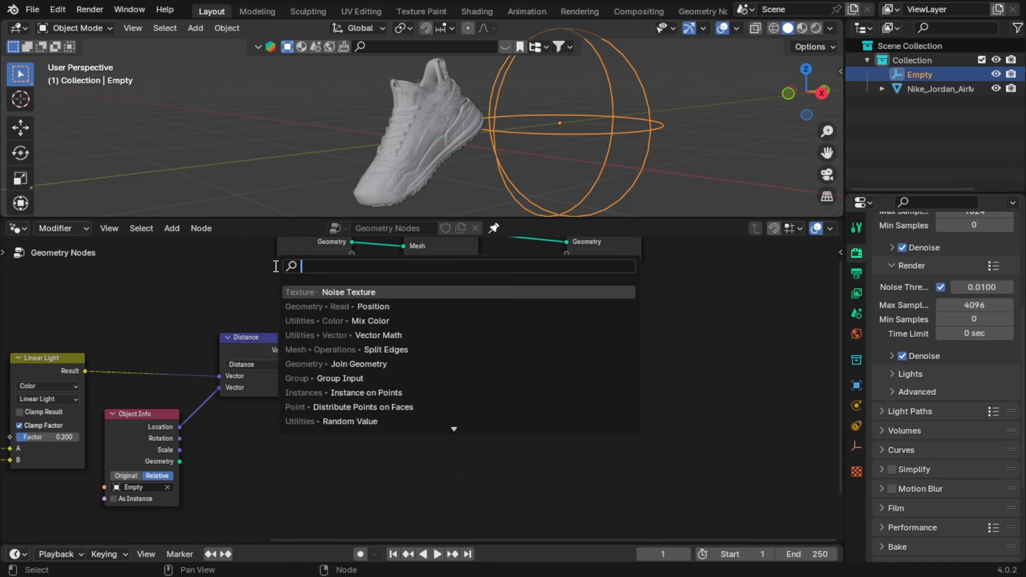
type("math")
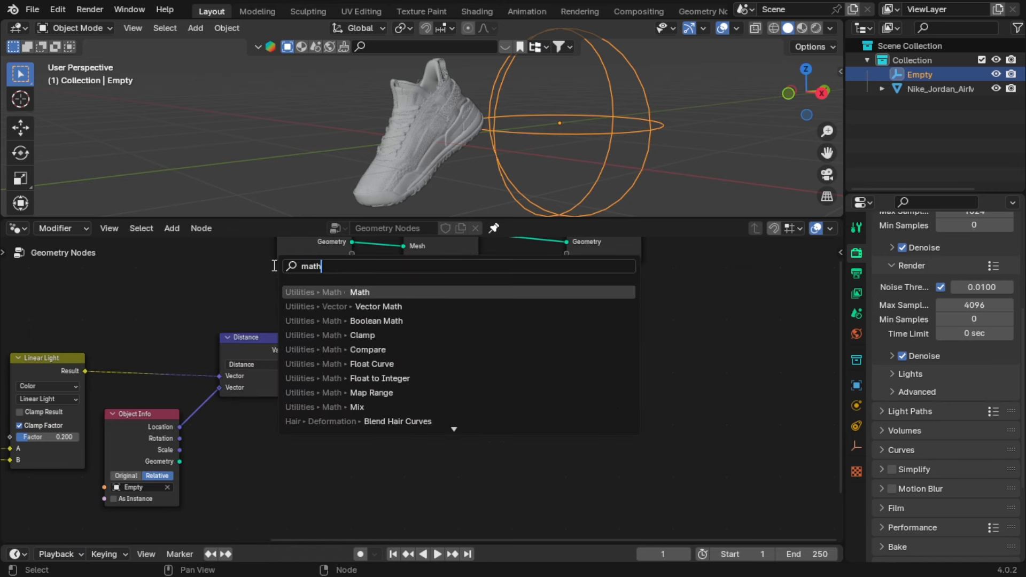
key("Return")
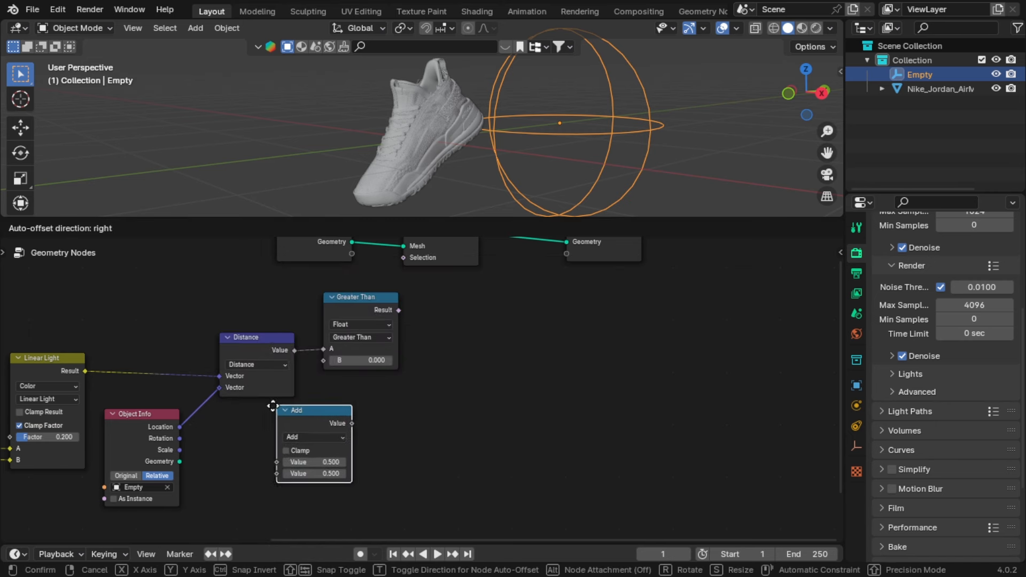
left_click(228, 409)
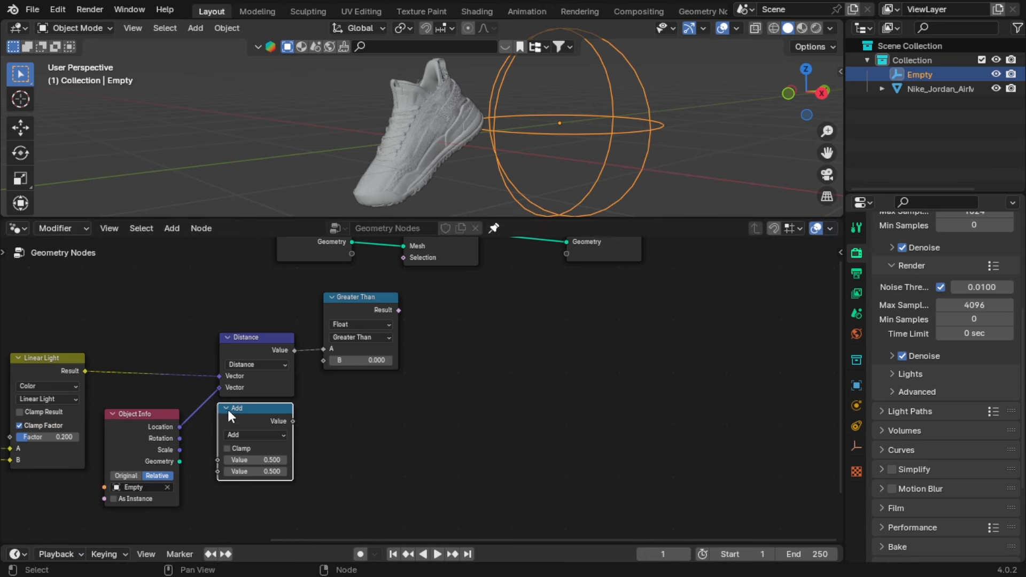
left_click(251, 432)
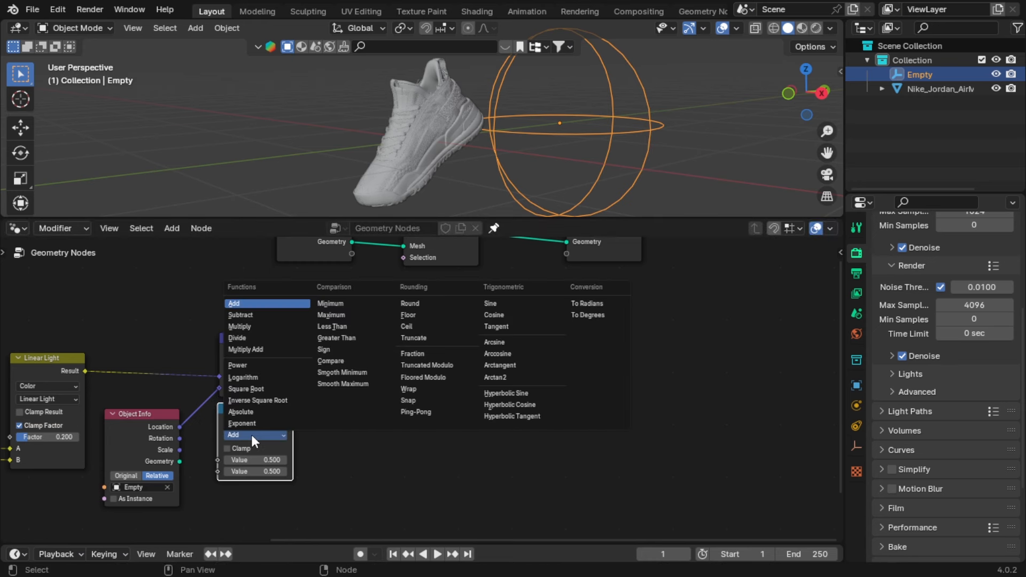
left_click(250, 317)
- Connect the Object Info Scale to Subtract's first Value input and the Subtract result to the Greater Than node's B input
left_click_drag(181, 451, 218, 461)
left_click_drag(293, 422, 303, 402)
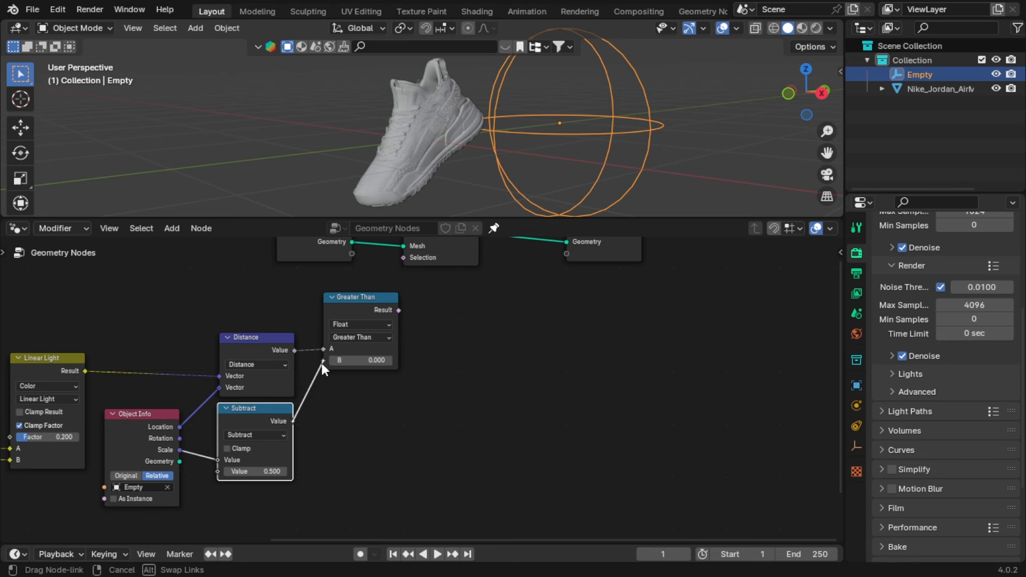
left_click_drag(323, 364, 323, 361)
- Shift the Group Input, Split Edges and Group Output nodes well past the Greater Than node
scroll(464, 341, "down", 2)
middle_click_drag(464, 342, 396, 396)
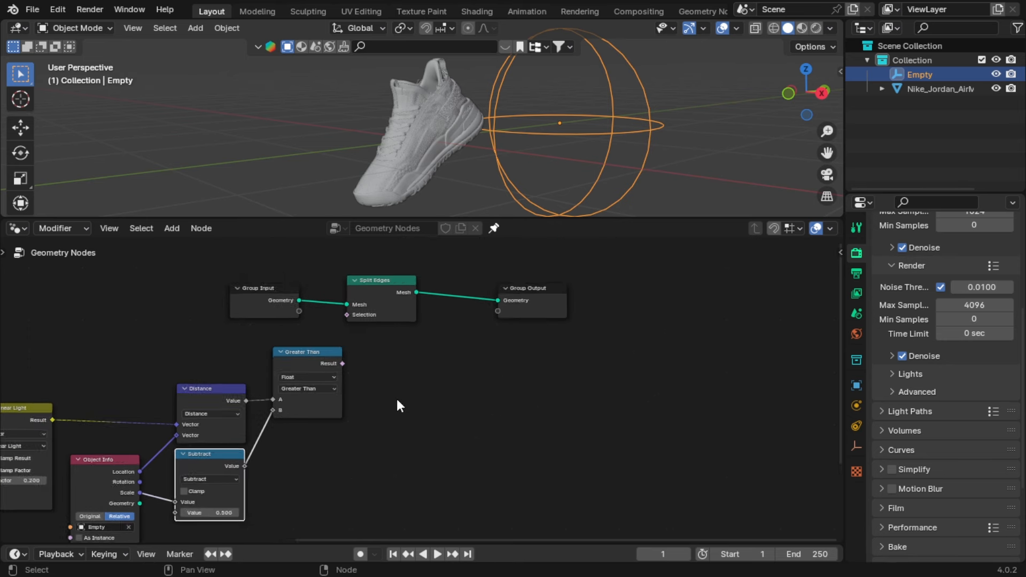
left_click_drag(235, 279, 512, 335)
left_click_drag(362, 334, 480, 326)
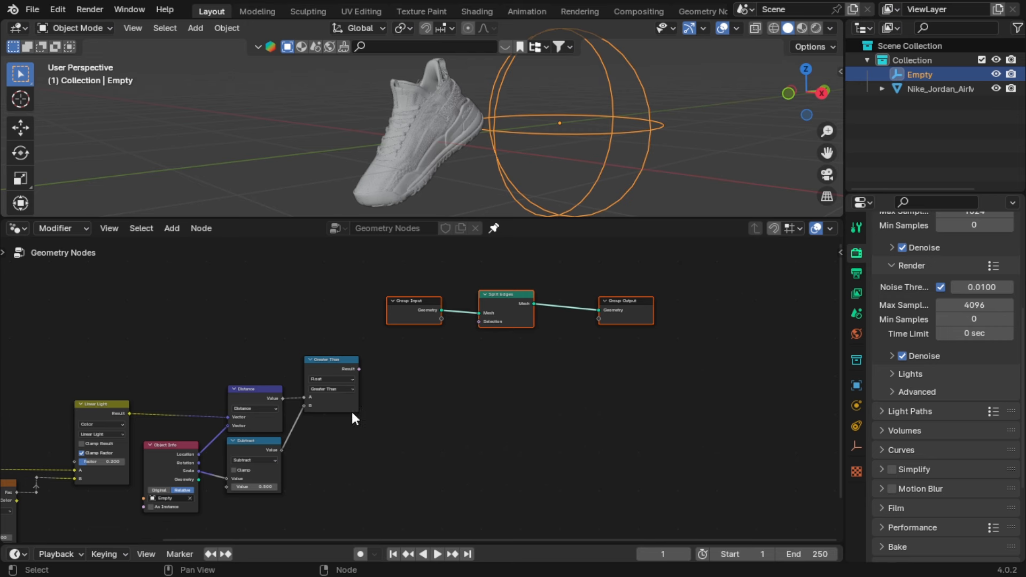
- Connect the Greater Than Result to the Split Edges Selection input and route the link through two reroutes, one above the other
middle_click_drag(351, 409, 314, 392)
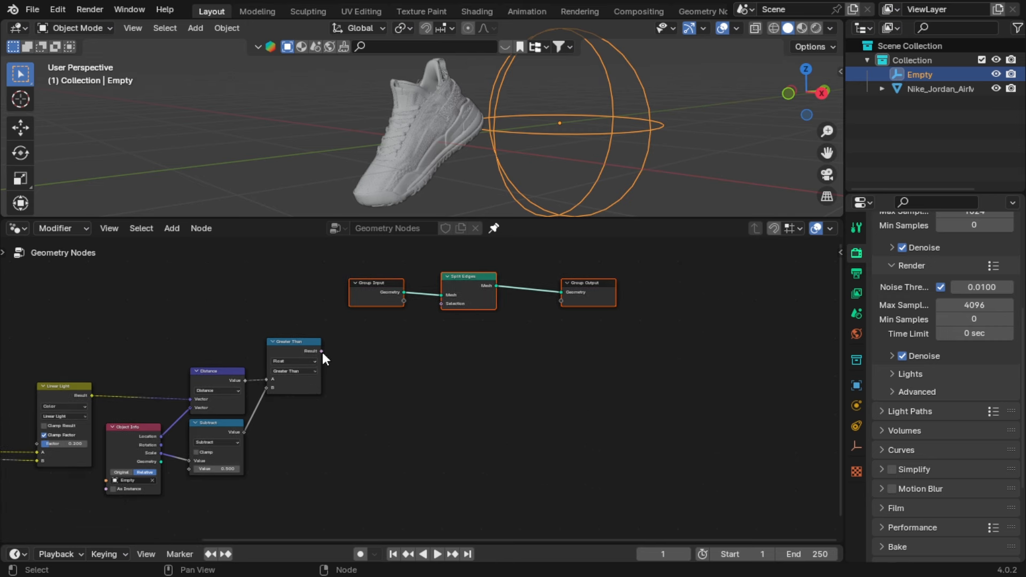
left_click_drag(321, 351, 441, 304)
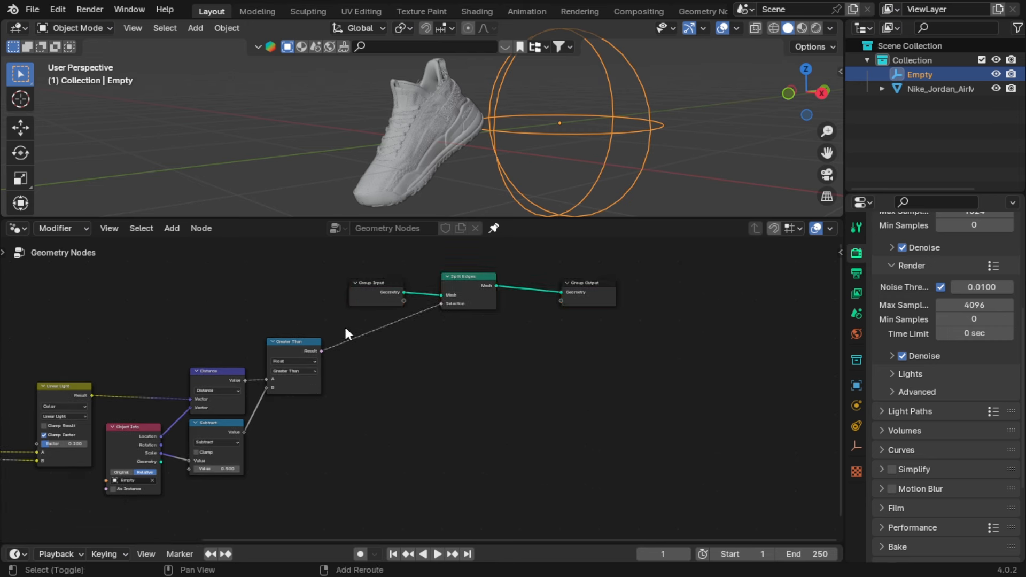
right_click_drag(345, 327, 390, 362, "shift")
key("g")
left_click(409, 371)
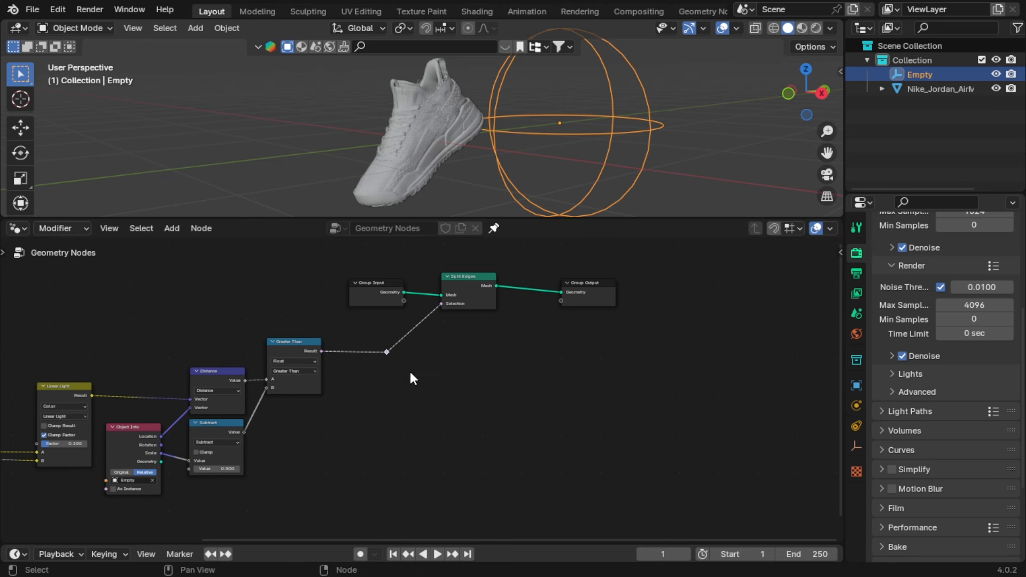
mouse_move(439, 332)
right_mouse_down("shift")
mouse_move(424, 321)
mouse_move(433, 336)
right_mouse_up("shift")
key("g")
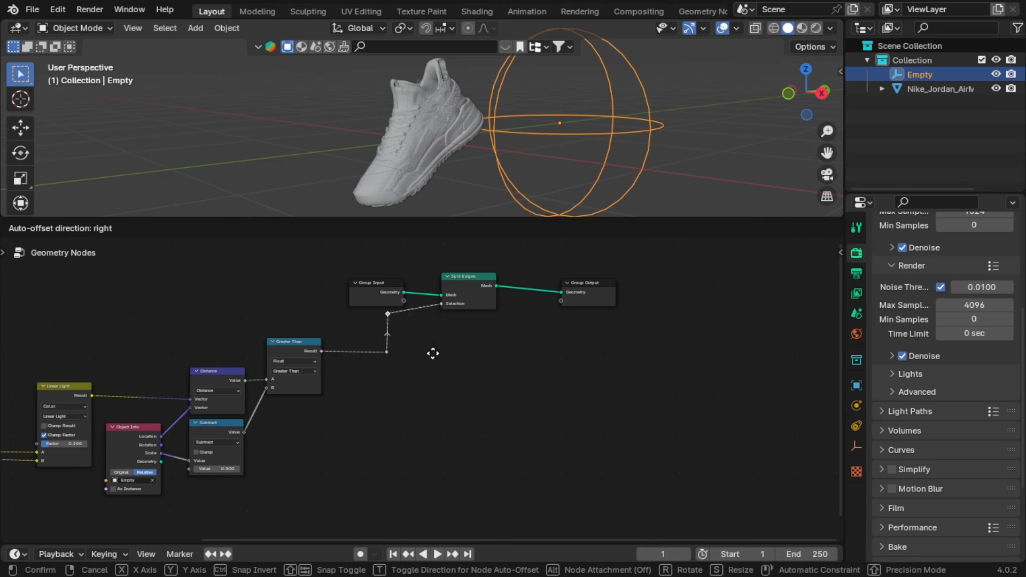
left_click(433, 354)
- Move the Group Input node slightly higher and raise the upper reroute level with the Split Edges Selection input
left_click(366, 291)
key("g")
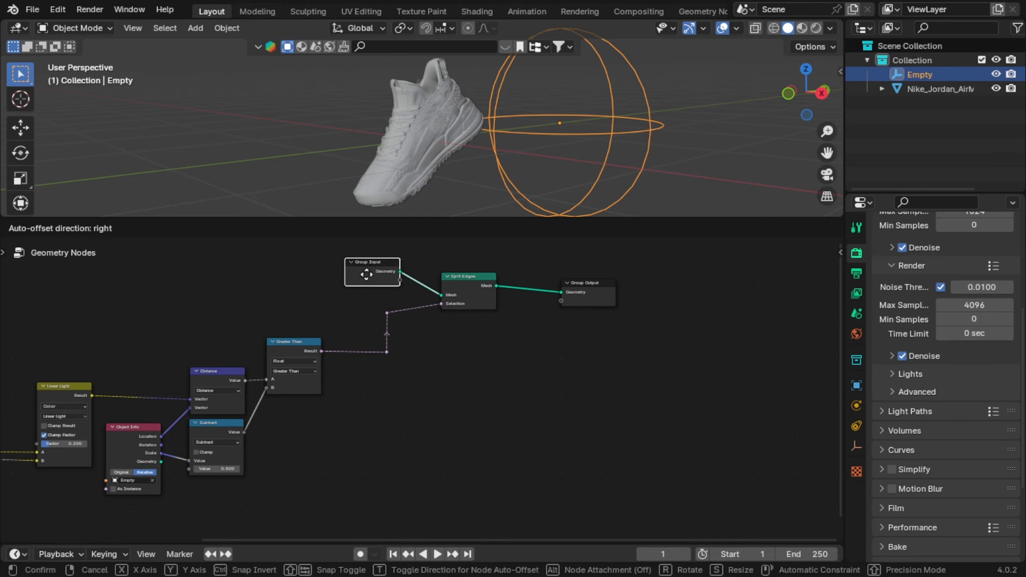
left_click(361, 270)
key("g")
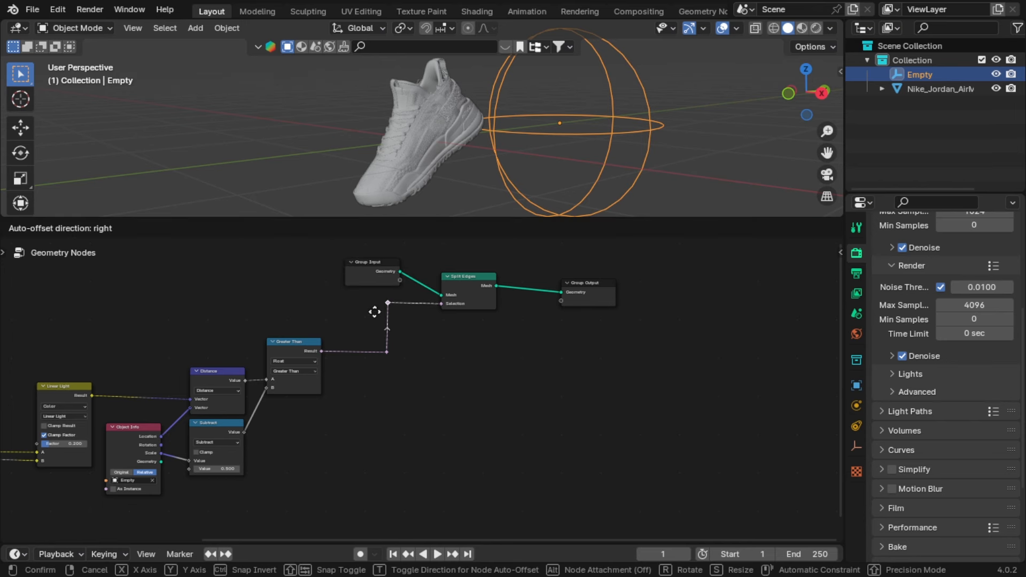
left_click(375, 312)
- Move the sphere empty about -1.83 m along the global Y axis so it surrounds the shoe
key("g")
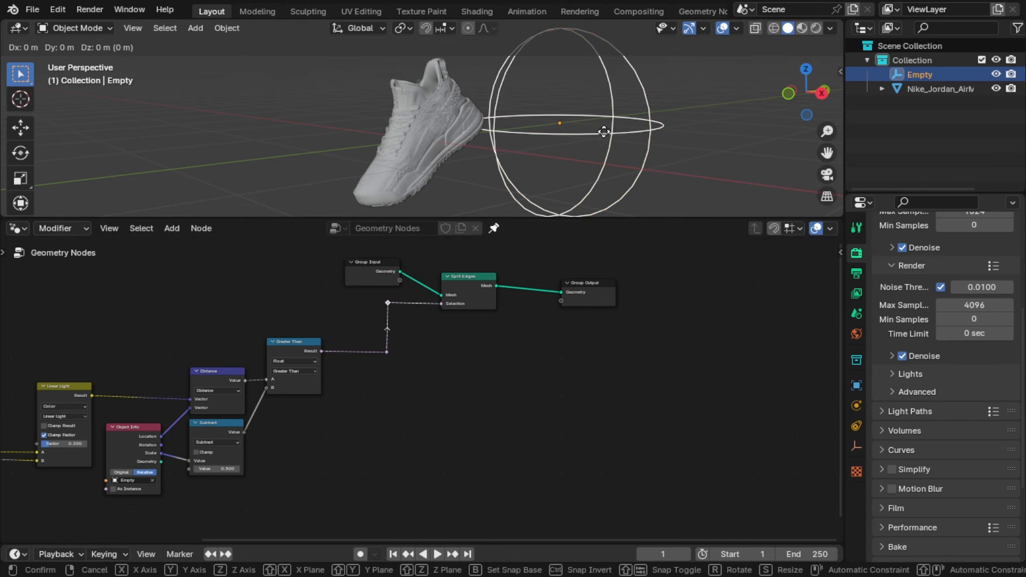
key("y")
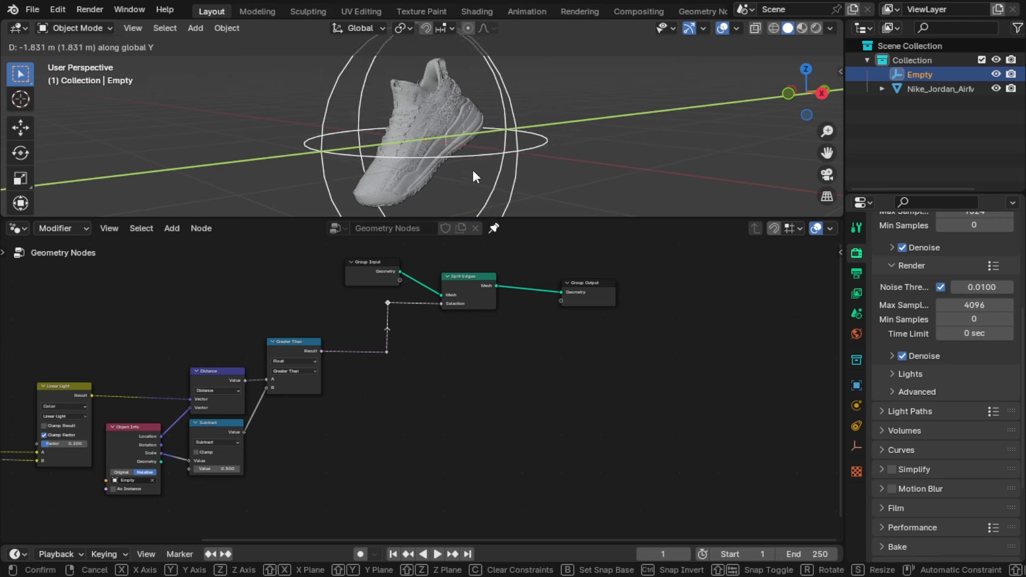
left_click(473, 172)
- Move the sphere empty a short distance along the global Y axis so its centre shifts towards the shoe's heel
scroll(479, 177, "up", 8)
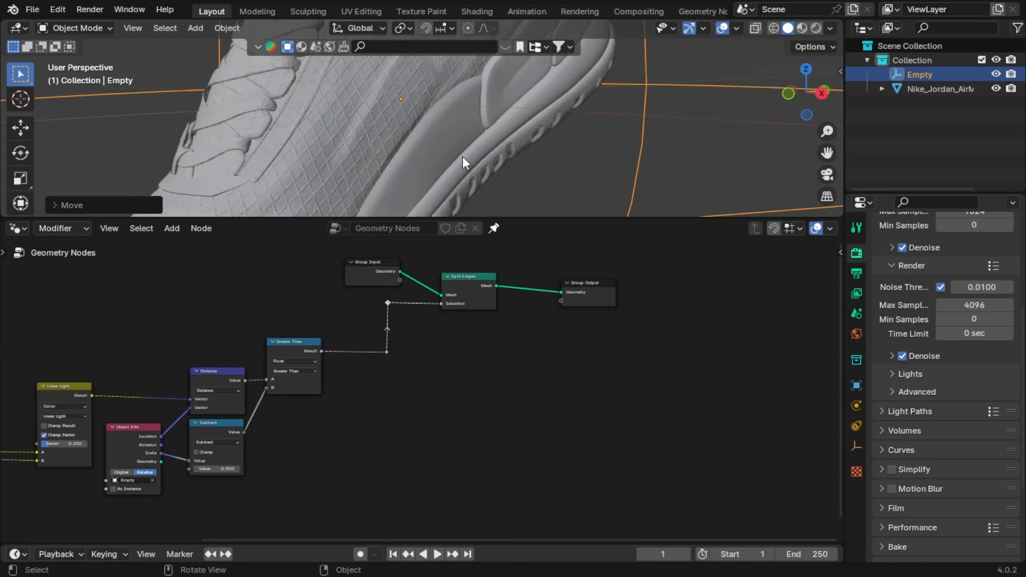
key("g")
key("y")
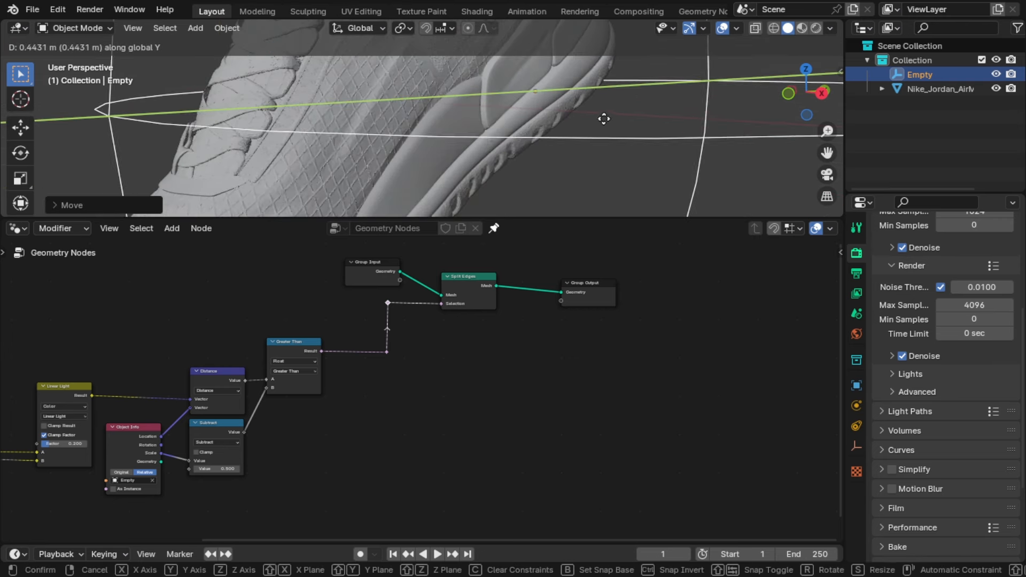
left_click(520, 156)
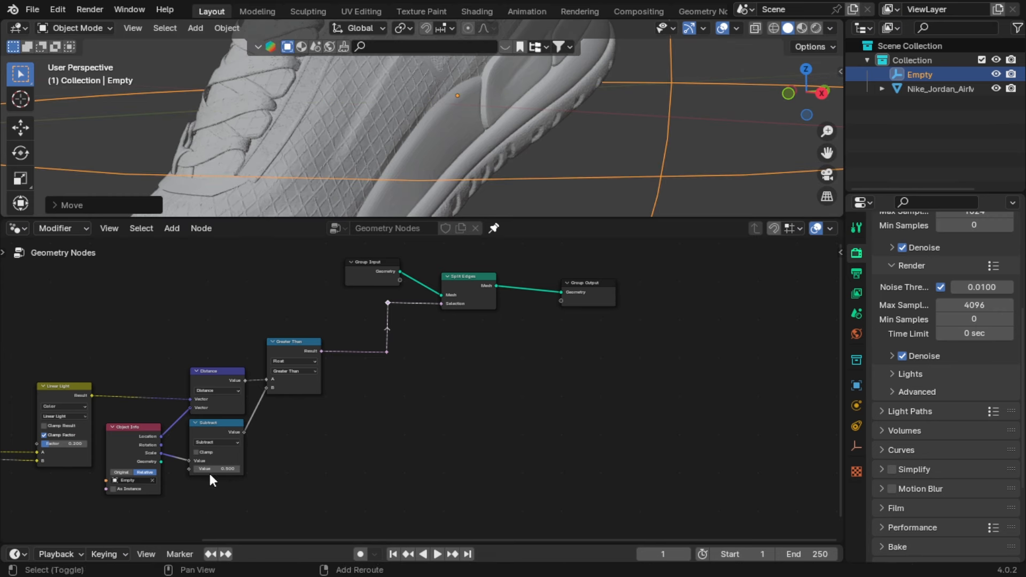
- Set the Subtract node's value to 0.900 and move the sphere empty along the global Y axis until its centre is clear of the shoe
left_click_drag(210, 469, 236, 469, "shift")
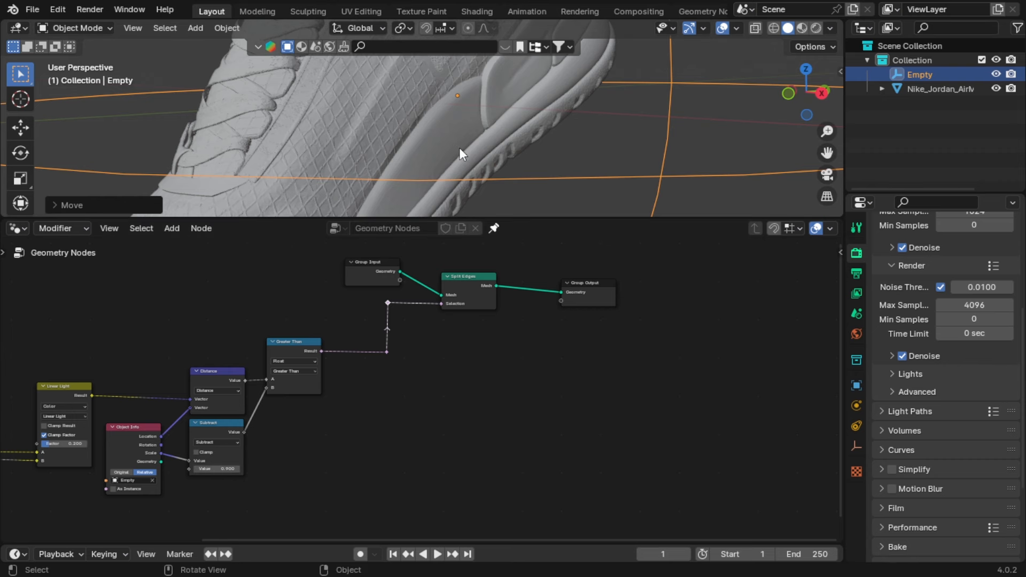
key("g")
key("y")
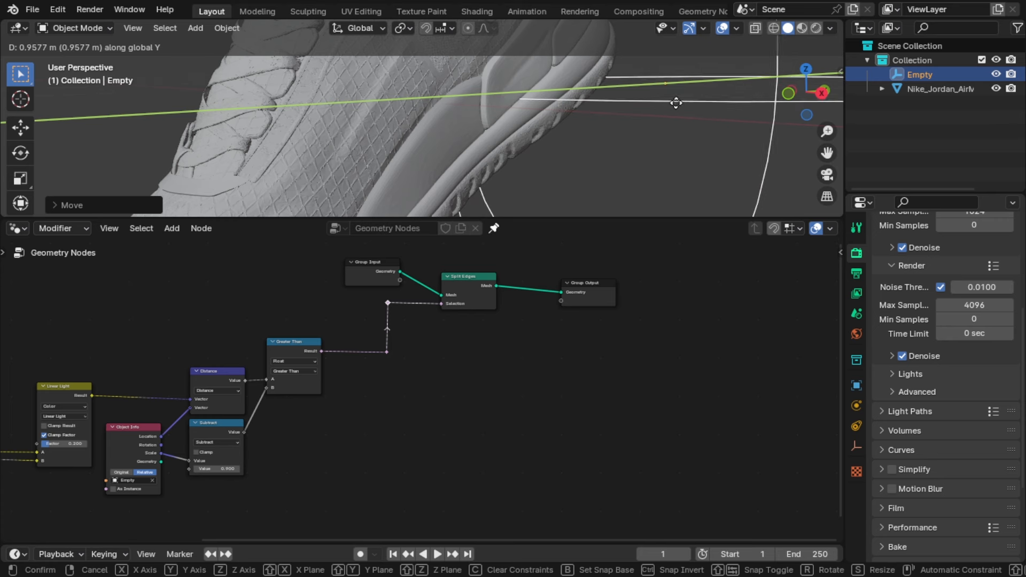
left_click(722, 92)
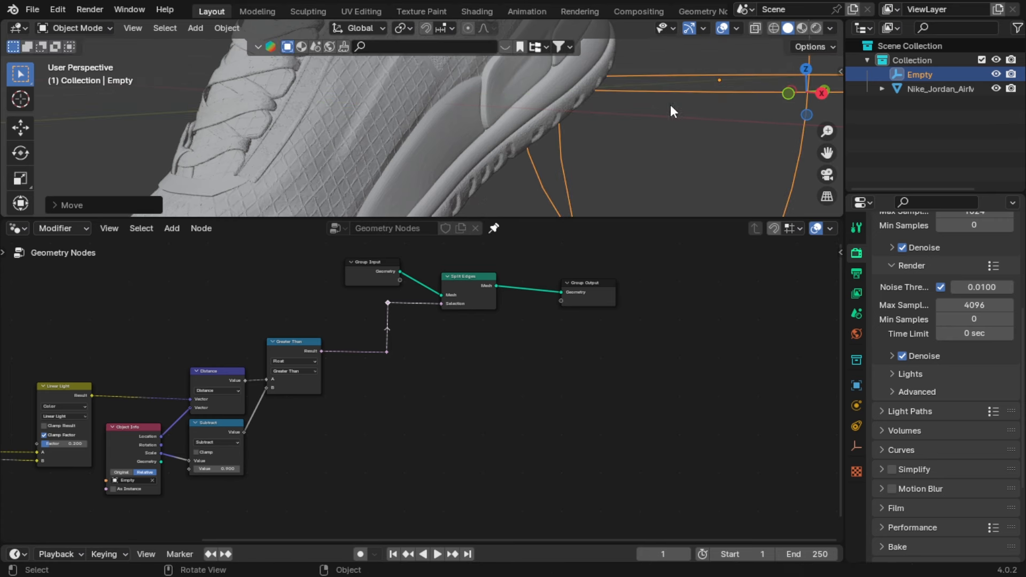
scroll(513, 138, "down", 5)
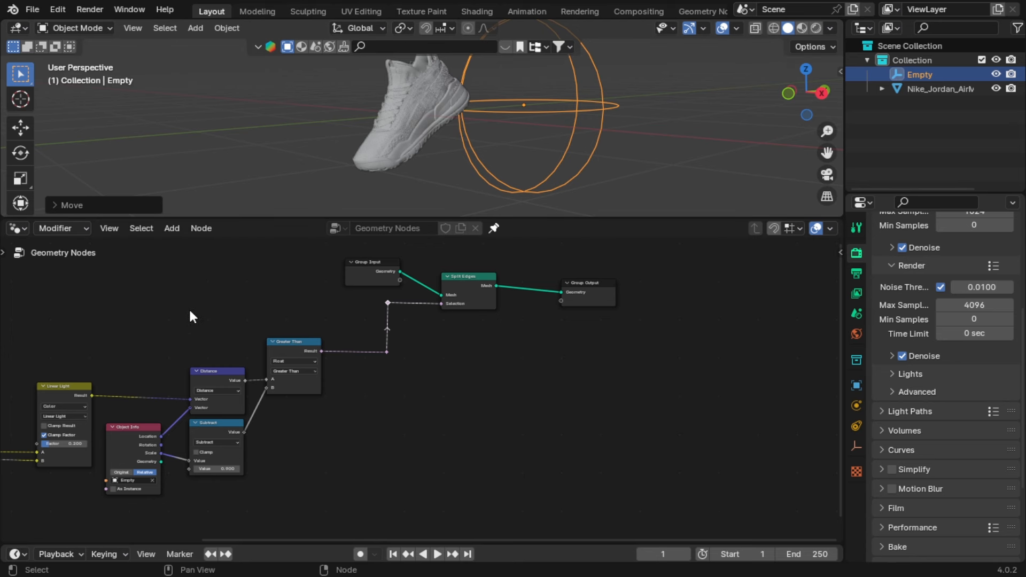
- Move the Object Info node down and slightly away from the Subtract node to leave room for the links
left_click_drag(129, 451, 122, 501)
middle_click_drag(155, 492, 159, 377)
left_click_drag(132, 396, 127, 413)
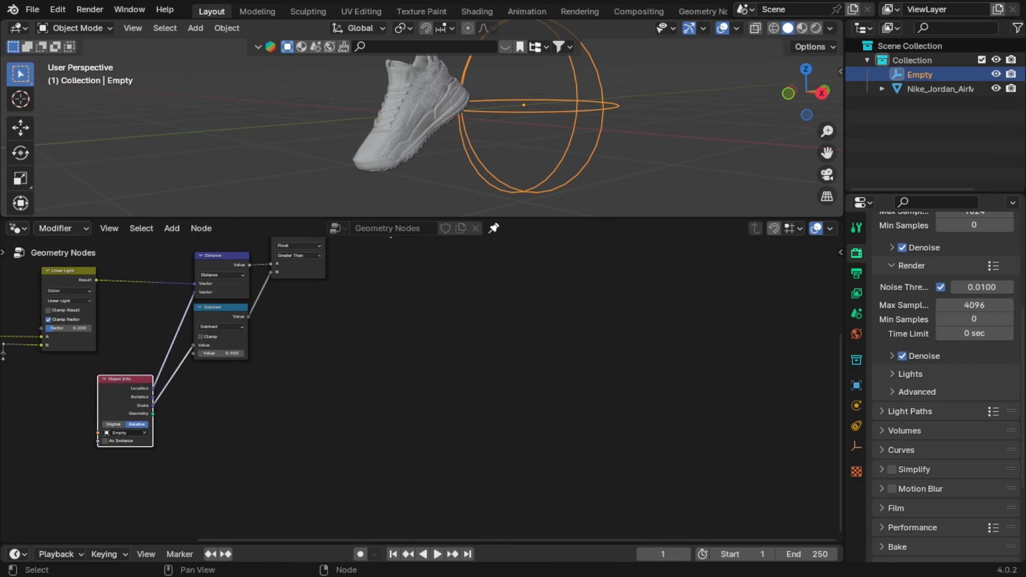
- Duplicate the Distance node and place the copy beside the Subtract node, below Greater Than
middle_click_drag(365, 394, 316, 441)
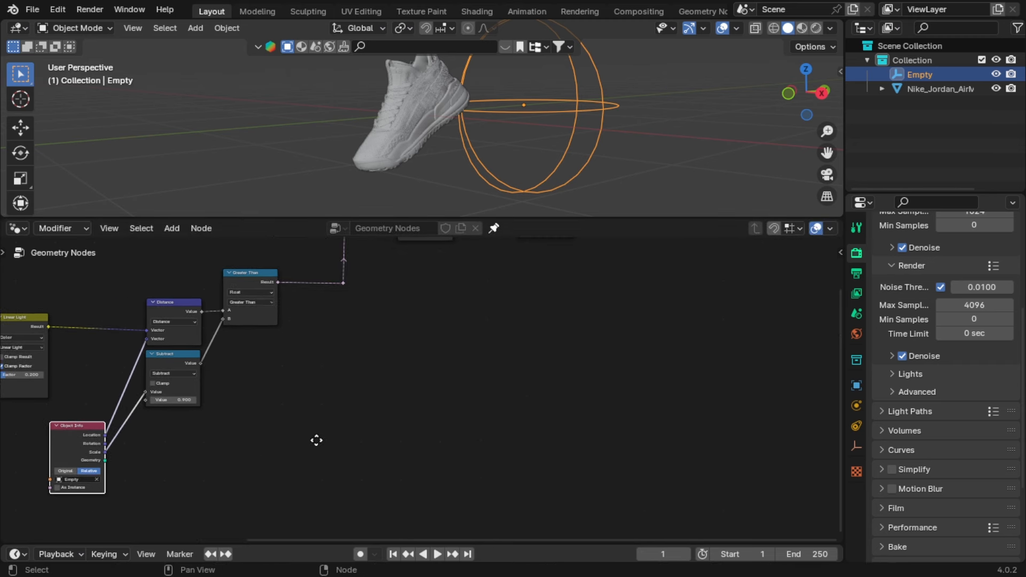
scroll(101, 451, "up", 2)
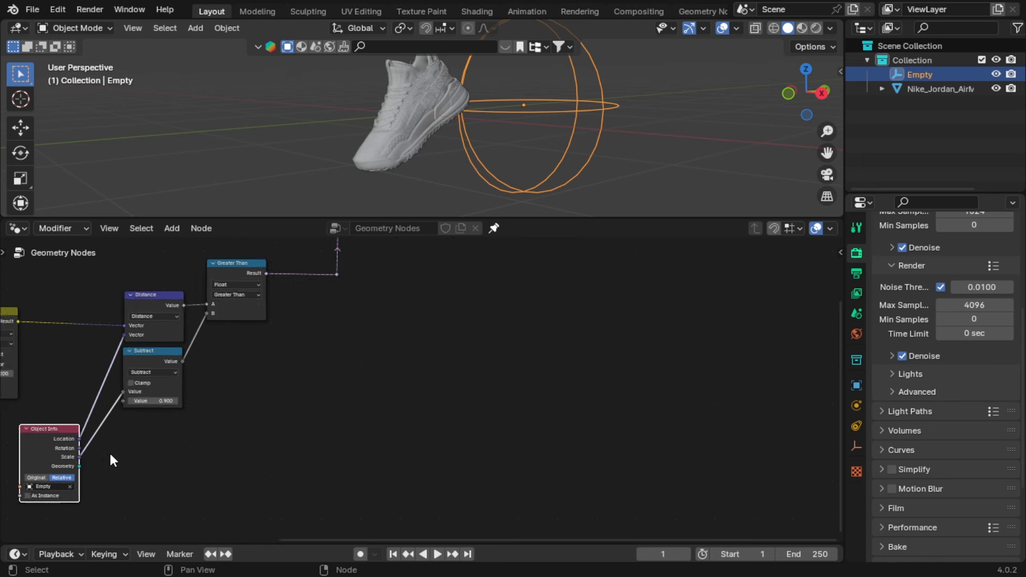
middle_click_drag(119, 454, 176, 427)
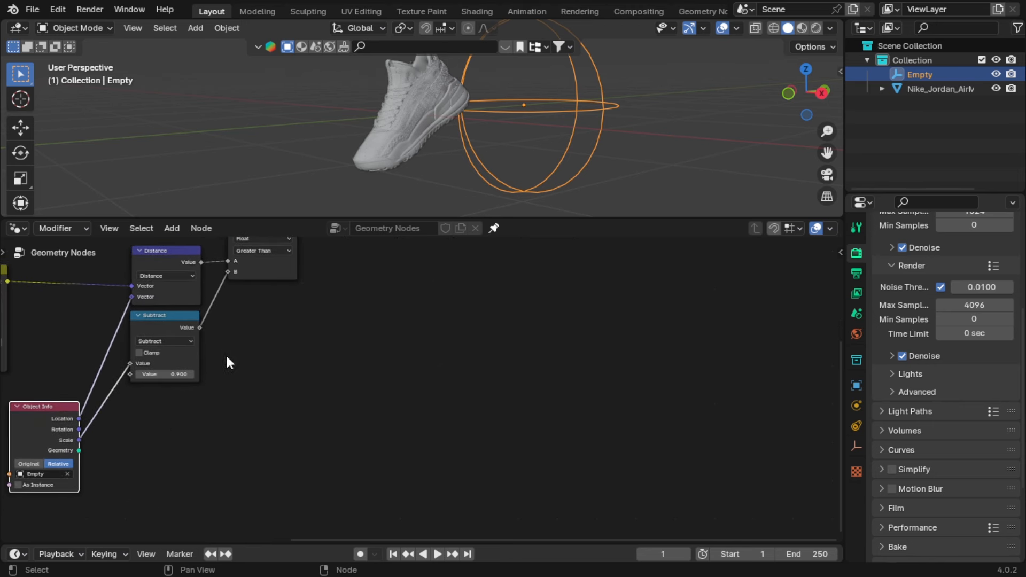
middle_click_drag(227, 357, 192, 397)
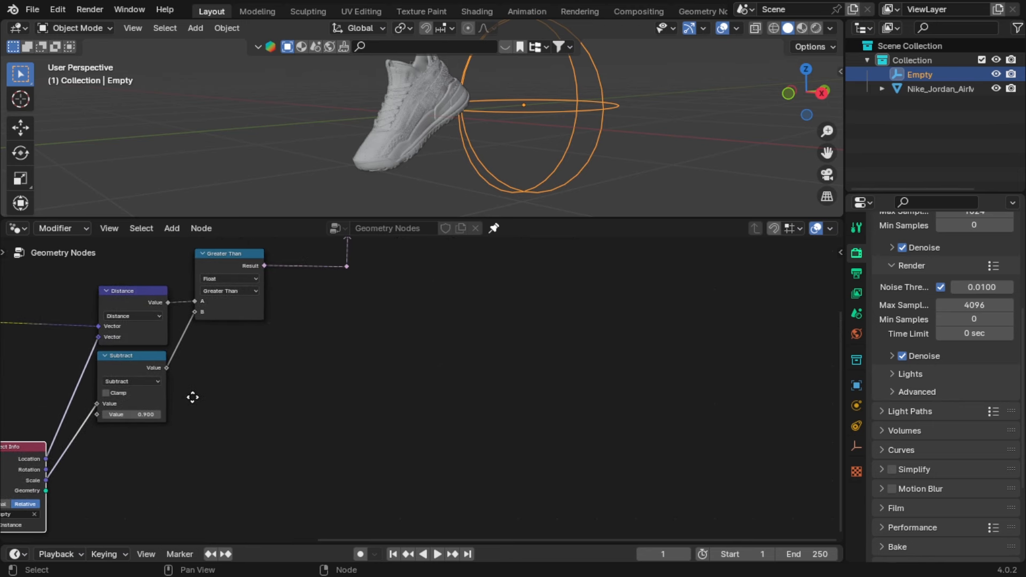
left_click(147, 298)
middle_click_drag(187, 431, 184, 409)
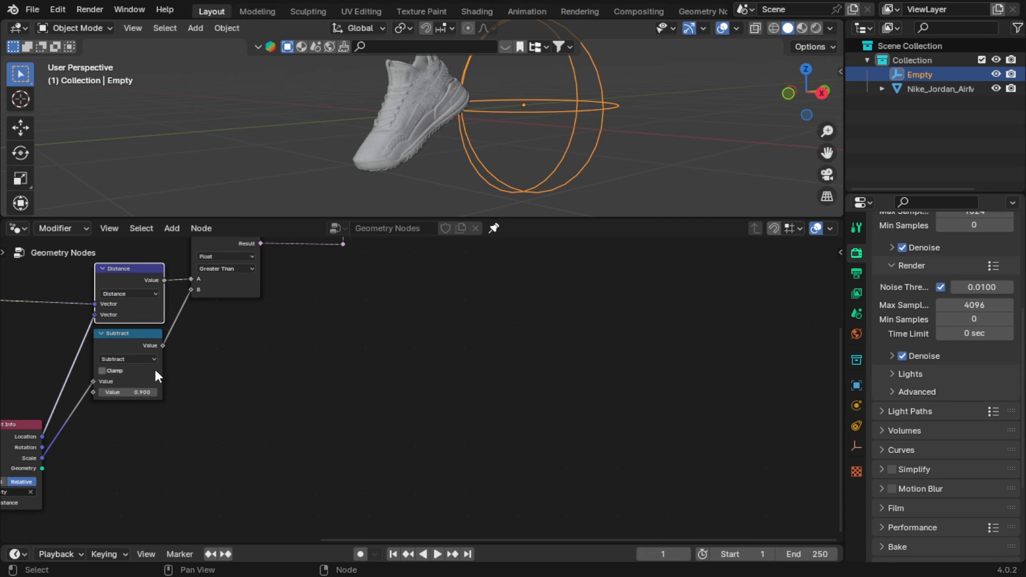
key("shift+d")
left_click(259, 441)
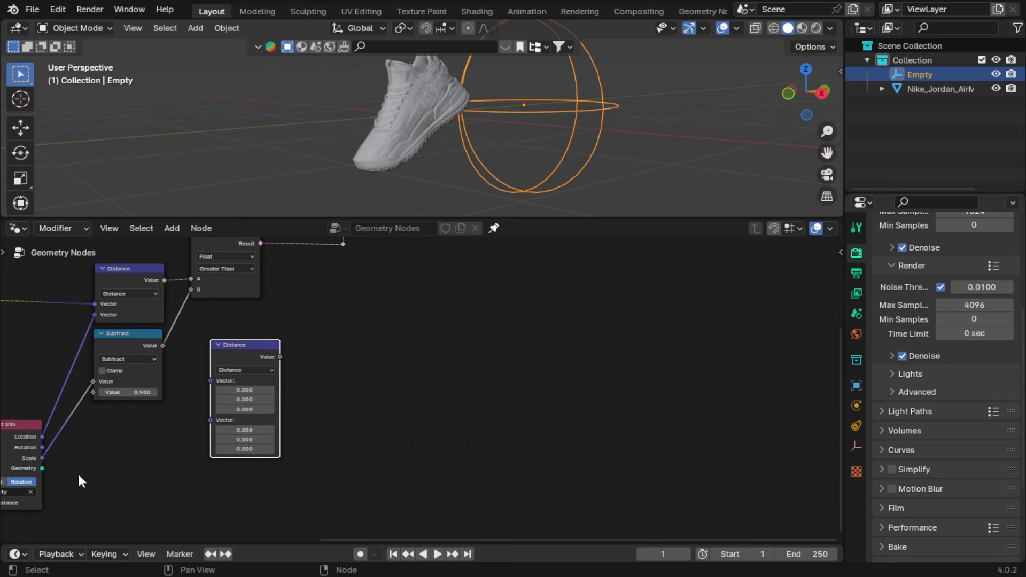
- Add a reroute on the Linear Light Result link and connect it to the duplicated Distance node's first Vector input
middle_click_drag(78, 473, 241, 464)
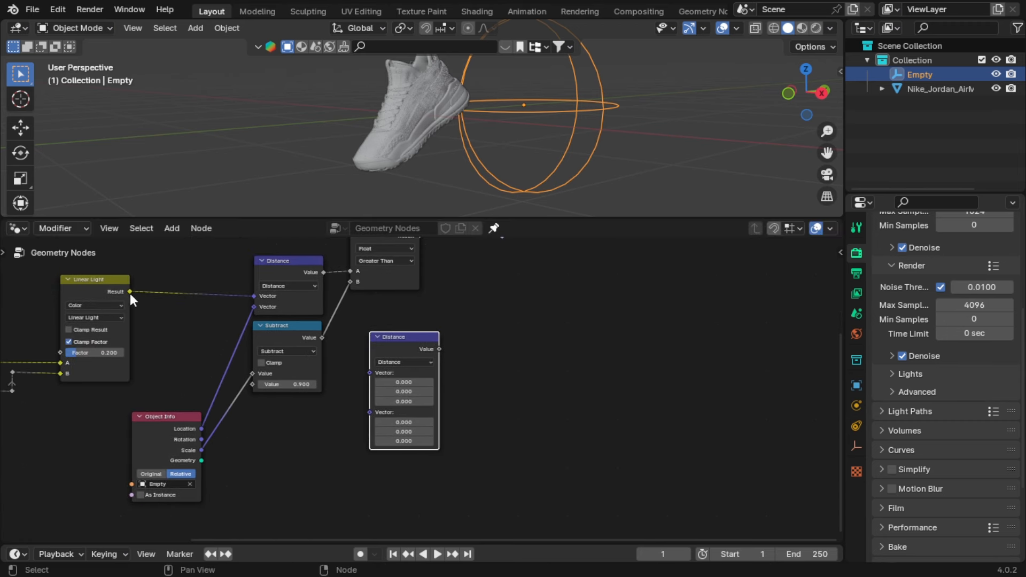
right_click_drag(173, 271, 173, 295, "shift")
left_click_drag(171, 292, 365, 374)
- Route the Object Info Location link through two reroutes, one level with its output and one level with the original Distance node's second Vector input
right_click_drag(235, 368, 198, 357, "shift")
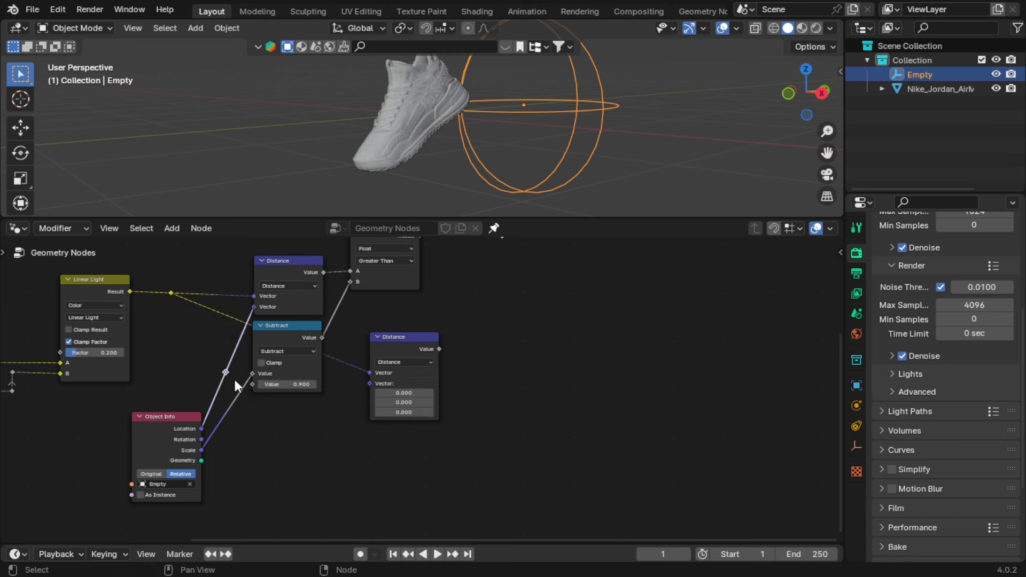
key("g")
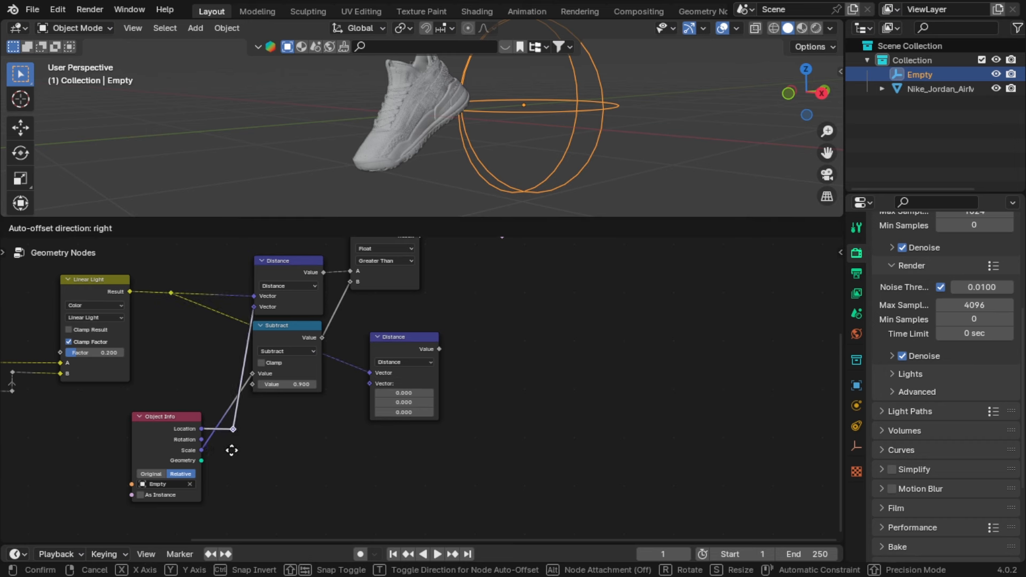
left_click(232, 453)
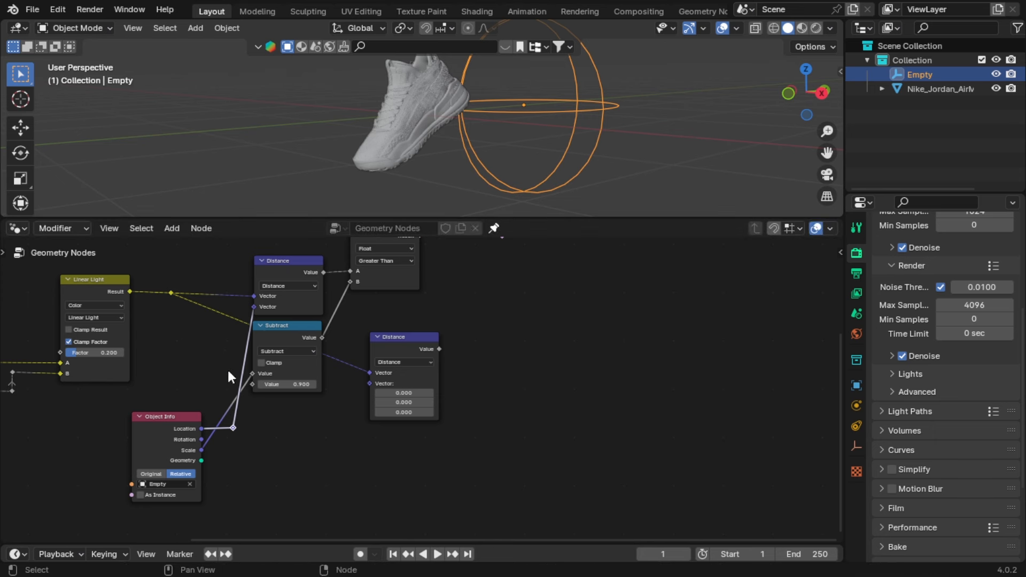
right_click_drag(226, 367, 249, 364, "shift")
key("g")
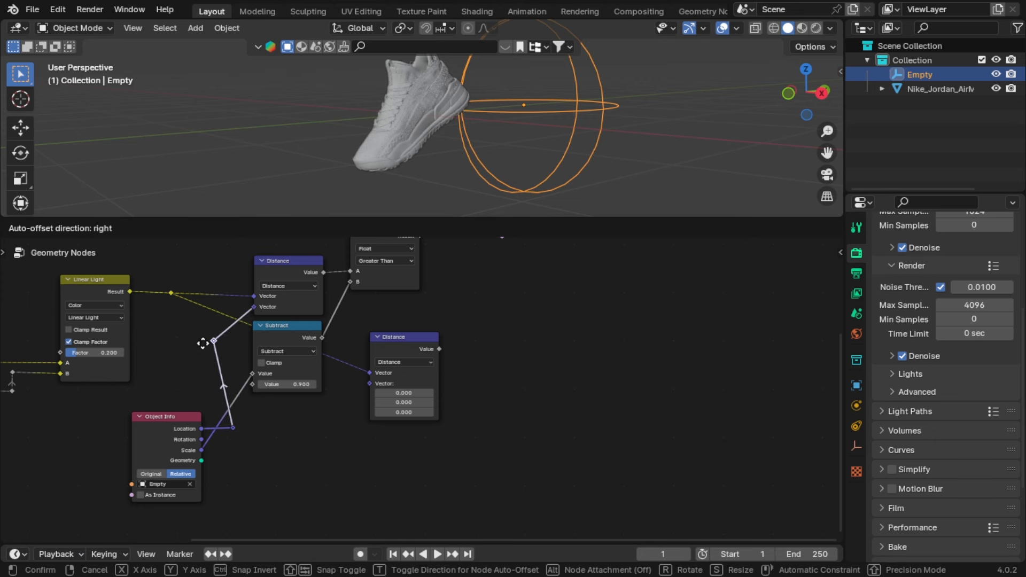
left_click(219, 310)
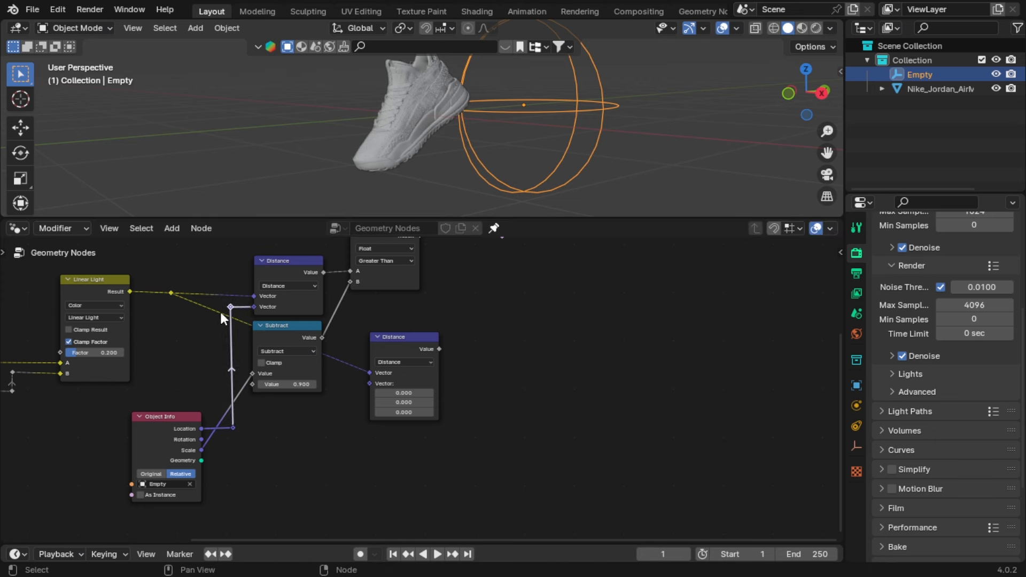
- Route the Object Info Scale link through two vertically aligned reroutes, one level with its output and one level with the Subtract input
right_click_drag(226, 415, 223, 418, "shift")
key("g")
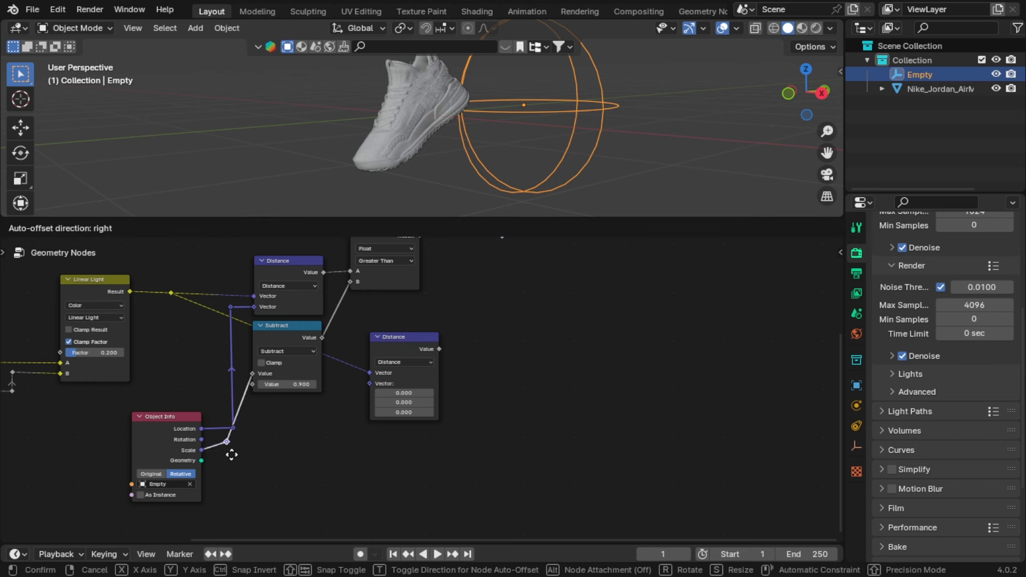
left_click(235, 462)
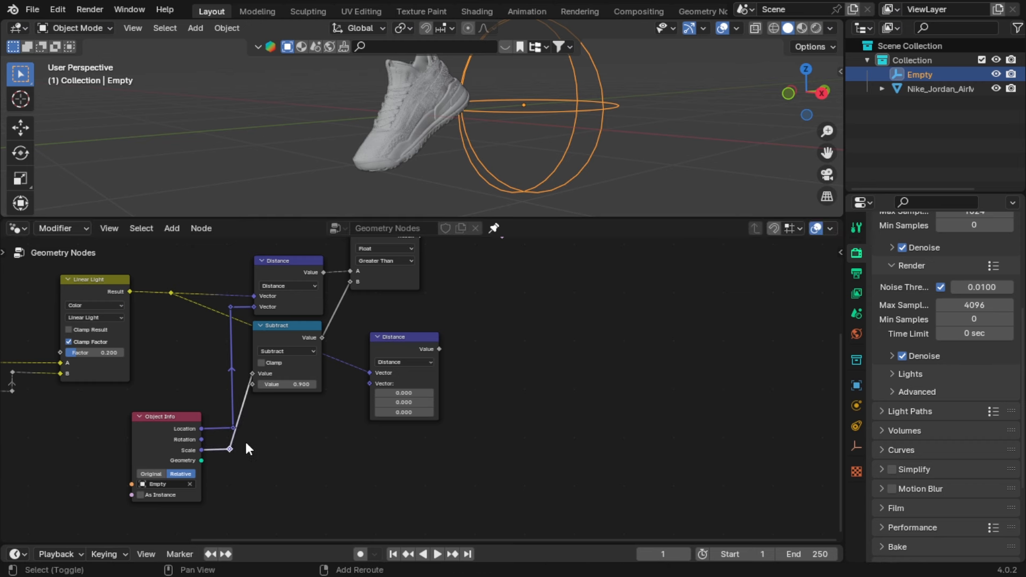
right_click_drag(225, 440, 225, 443, "shift")
key("g")
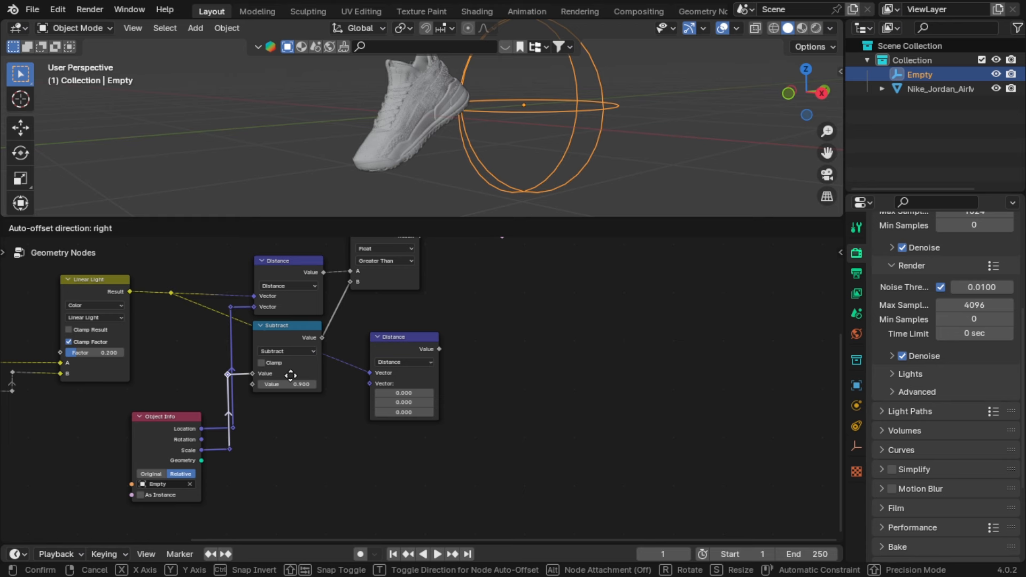
left_click(286, 378)
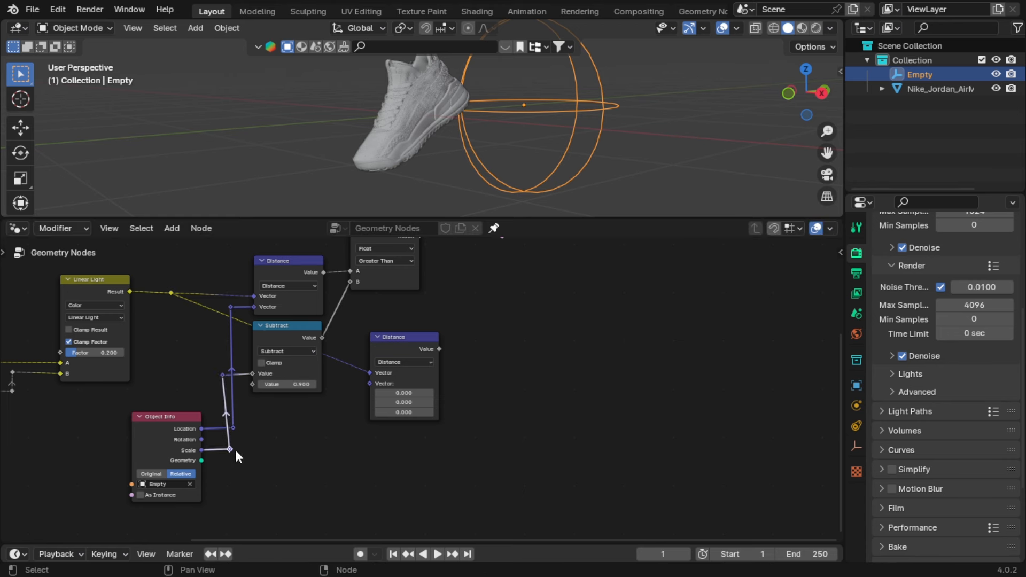
left_click_drag(235, 448, 229, 451)
left_click(261, 479)
- Add a reroute on the link to the duplicated Distance node and place it directly below the Linear Light reroute, level with the Vector input
right_click_drag(352, 343, 328, 418, "shift")
key("g")
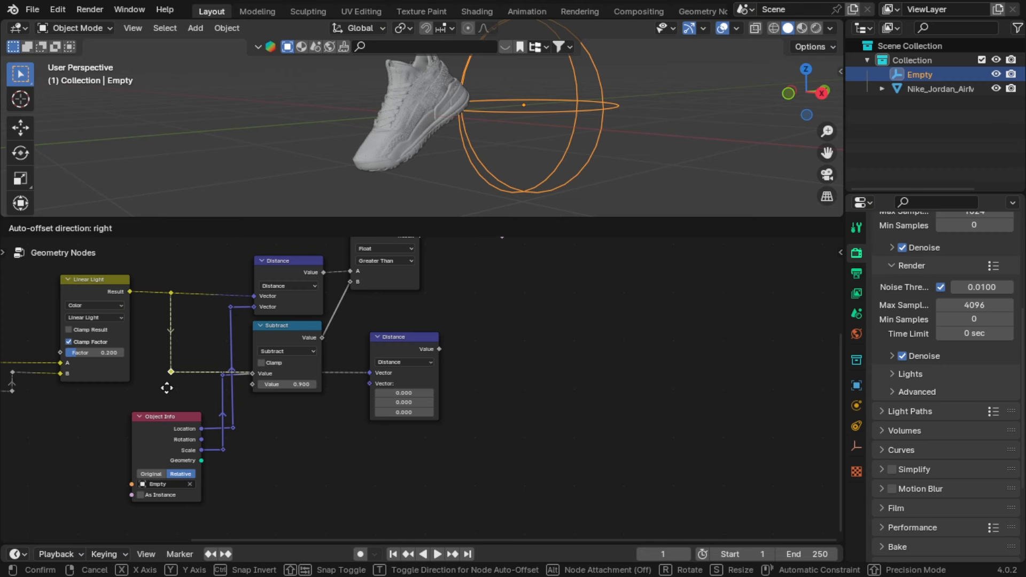
left_click(166, 388)
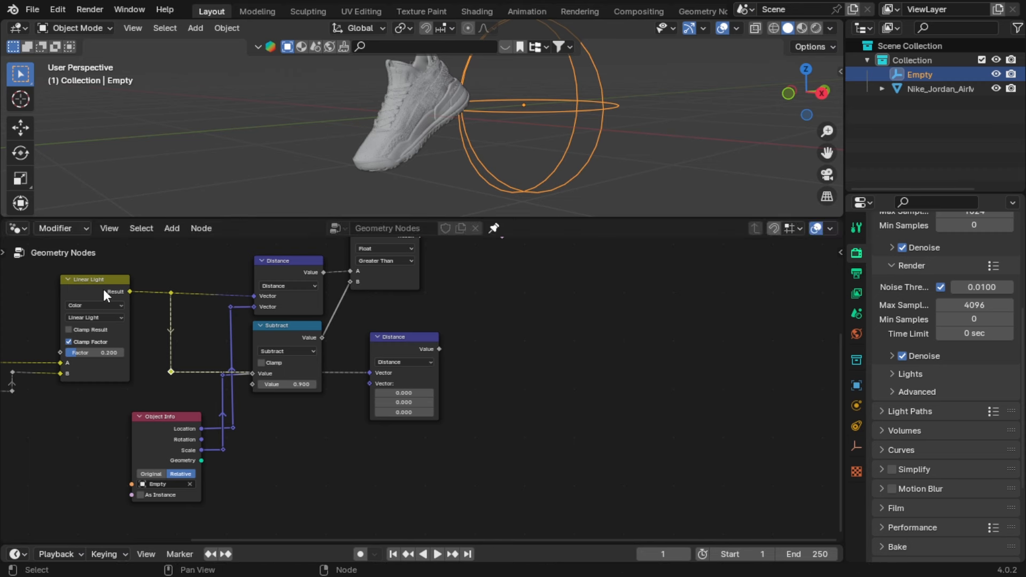
- Nudge the original Distance node and the upper Location reroute to straighten their links, and save the file
left_click_drag(268, 272, 269, 283)
left_click_drag(232, 321, 234, 319)
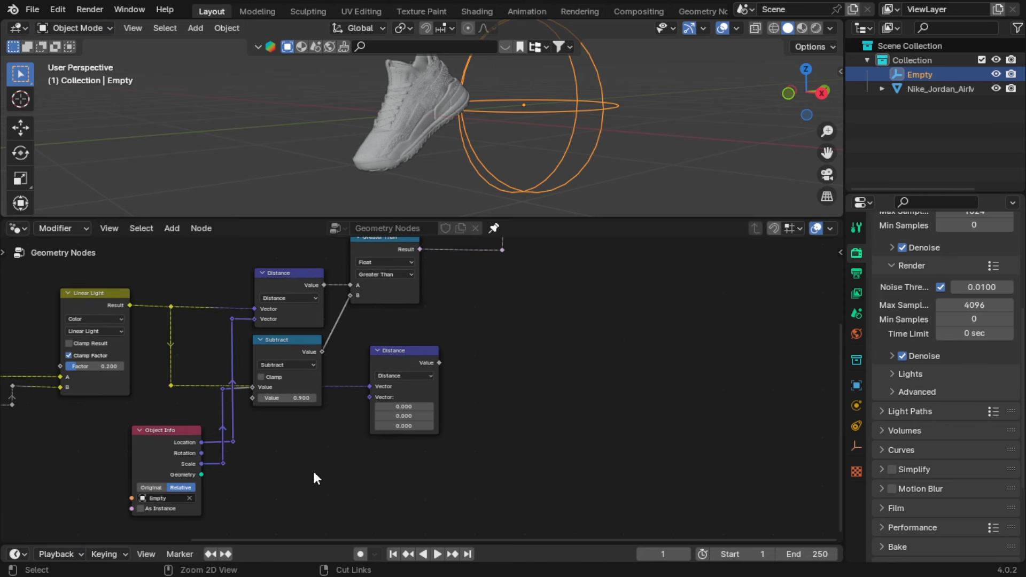
key("ctrl+s")
left_click(269, 345)
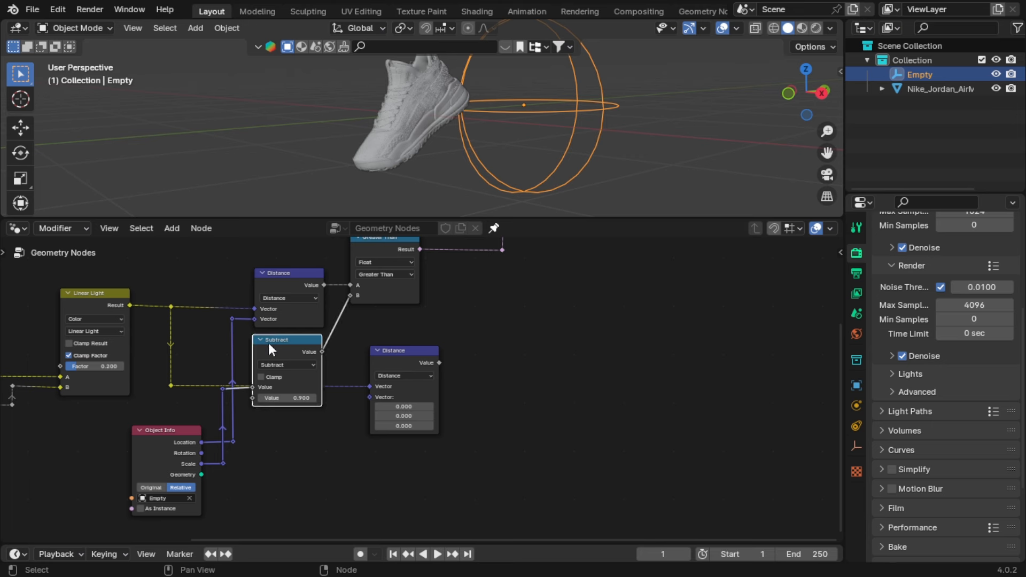
key("shift+d")
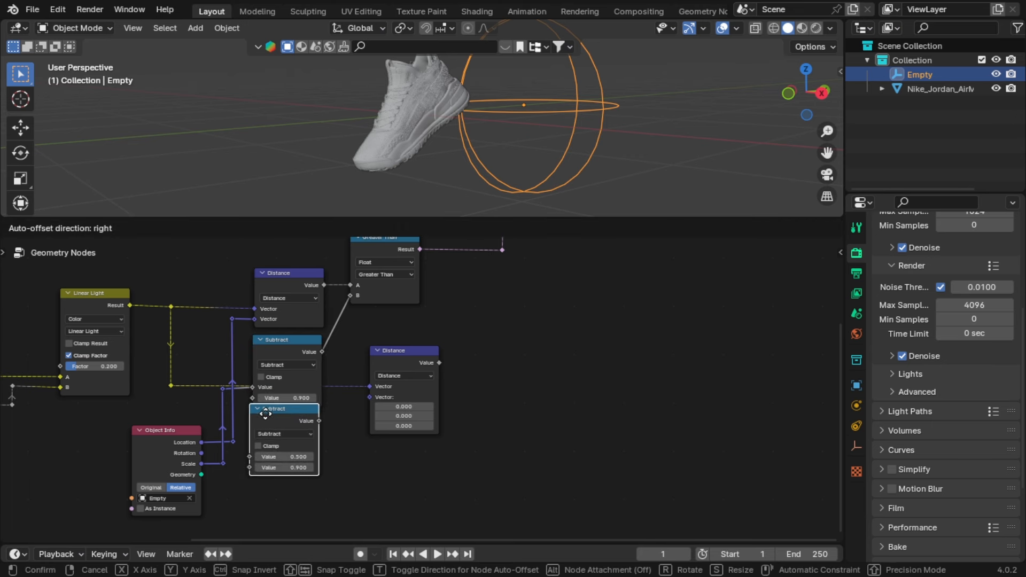
left_click(270, 423)
scroll(271, 421, "down", 3)
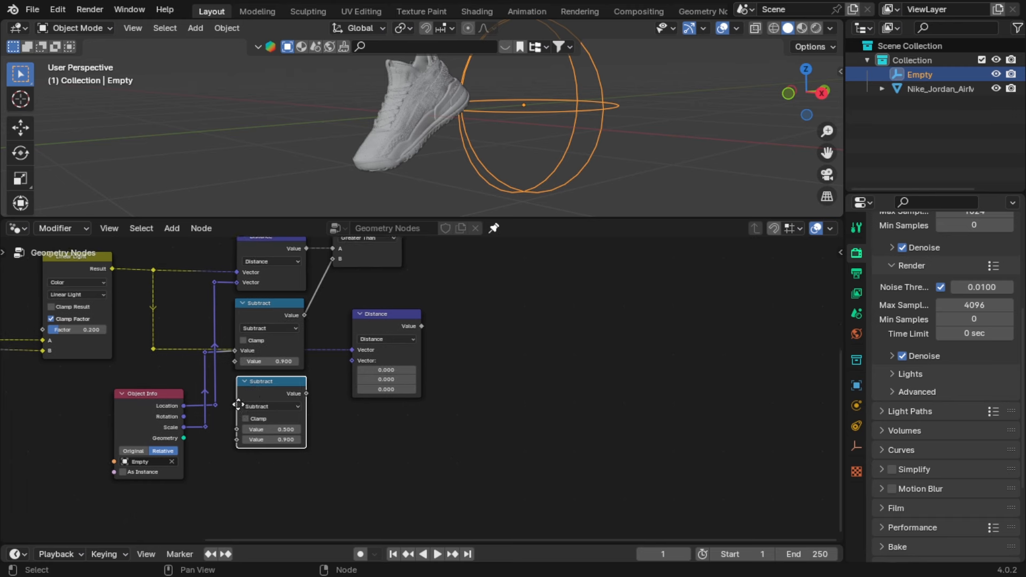
middle_click_drag(238, 404, 234, 382)
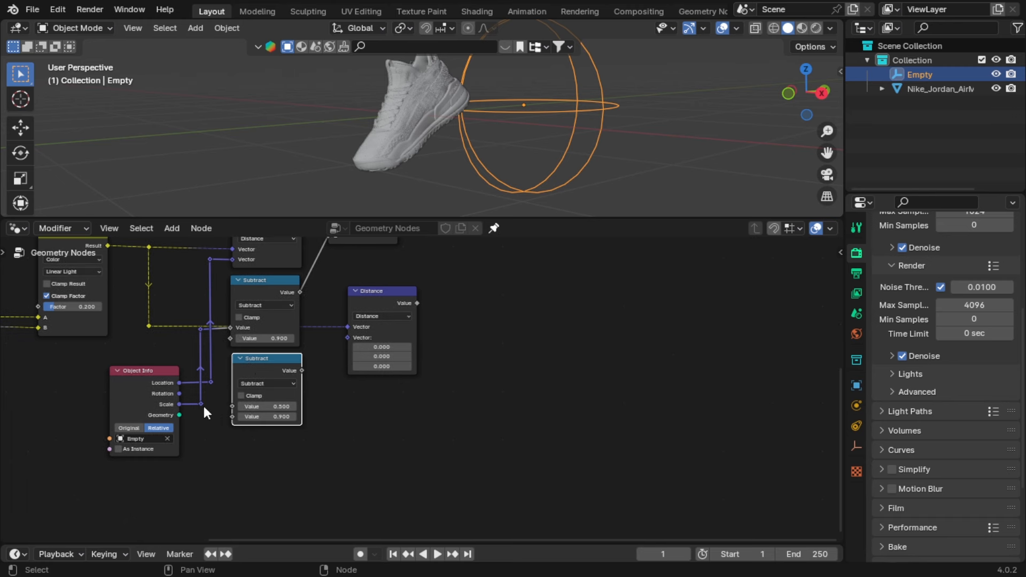
left_click_drag(202, 404, 233, 407)
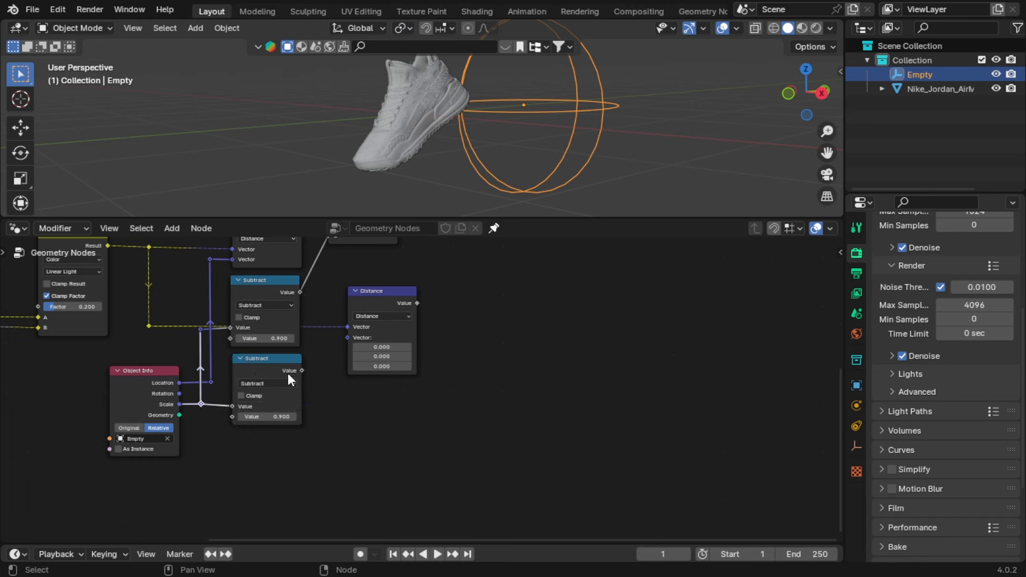
left_click_drag(302, 370, 325, 375)
left_click(273, 370)
key("x")
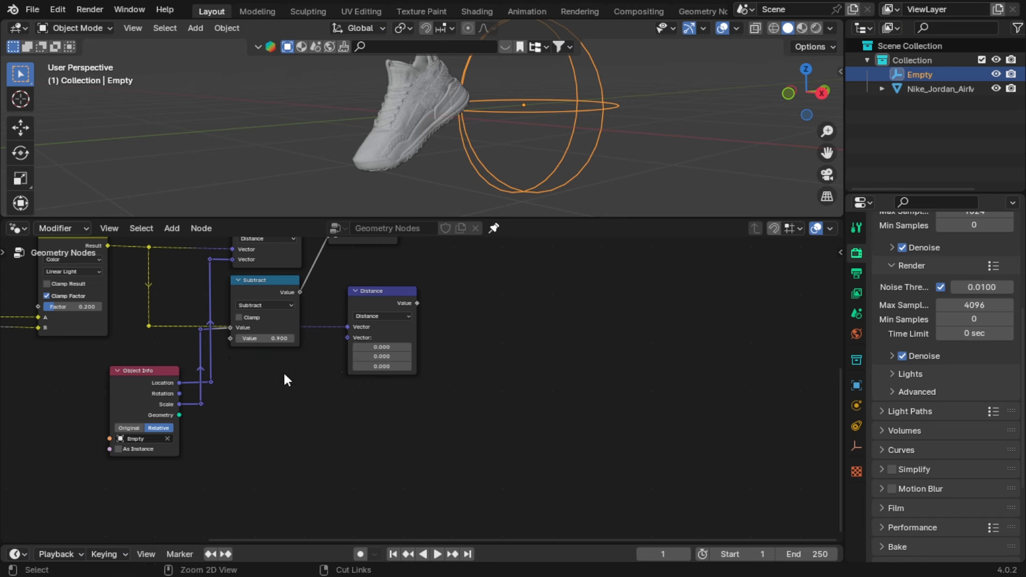
- Connect the lower Location reroute to the duplicated Distance node's second Vector input, routing the link through two vertically aligned reroutes
middle_click_drag(286, 379, 284, 417)
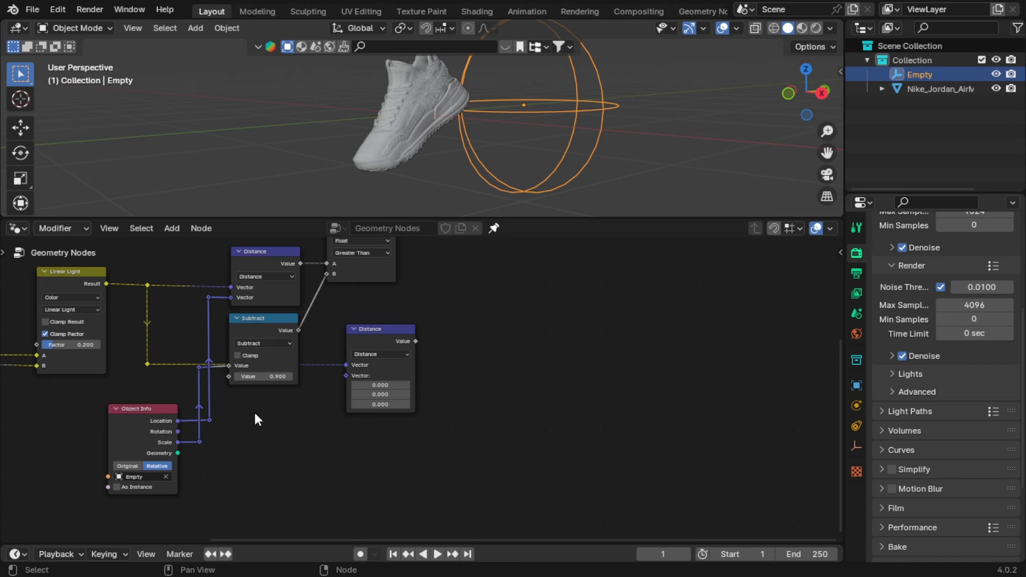
left_click_drag(210, 421, 352, 376)
right_click_drag(267, 396, 276, 422, "shift")
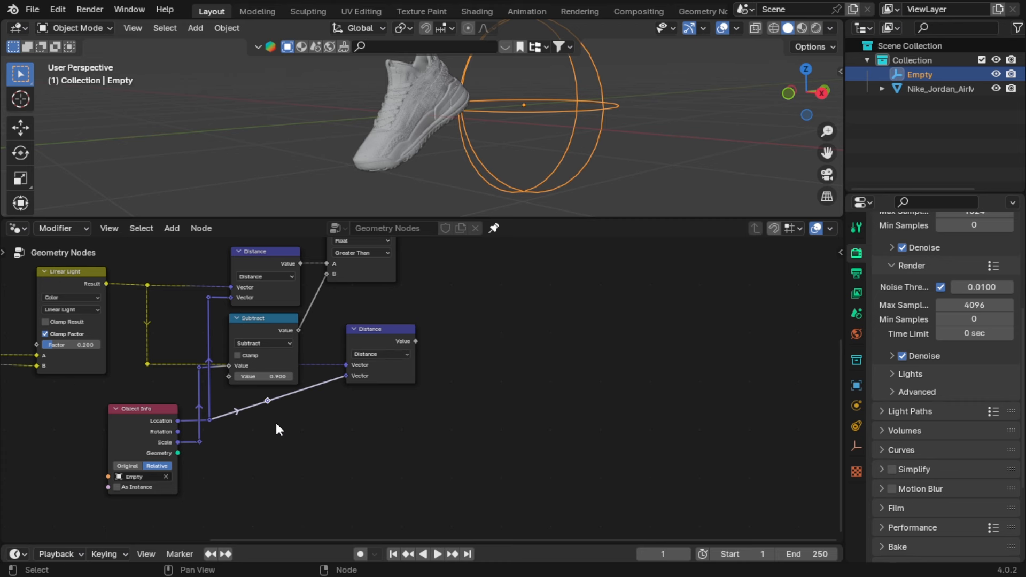
key("g")
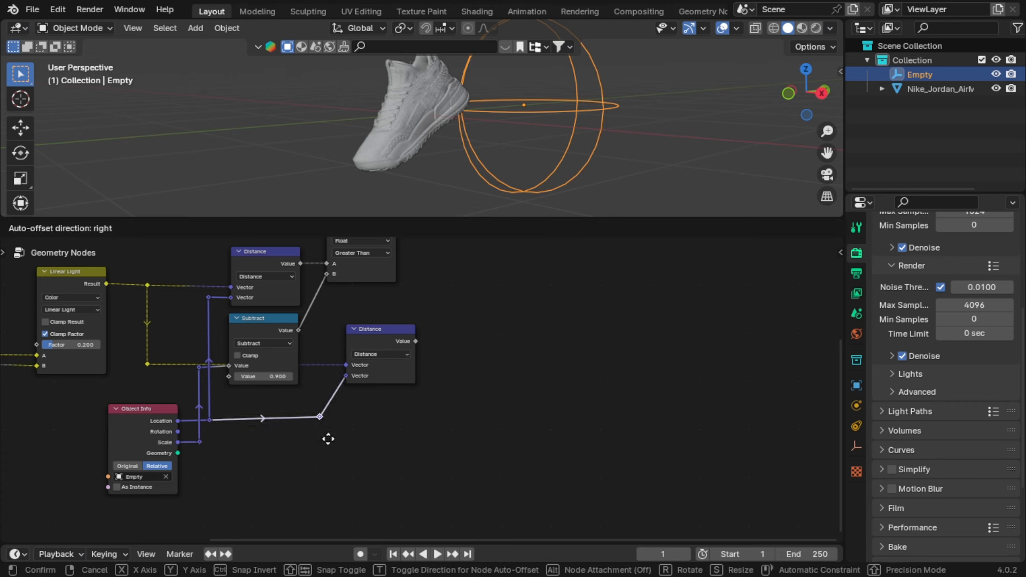
left_click(325, 440)
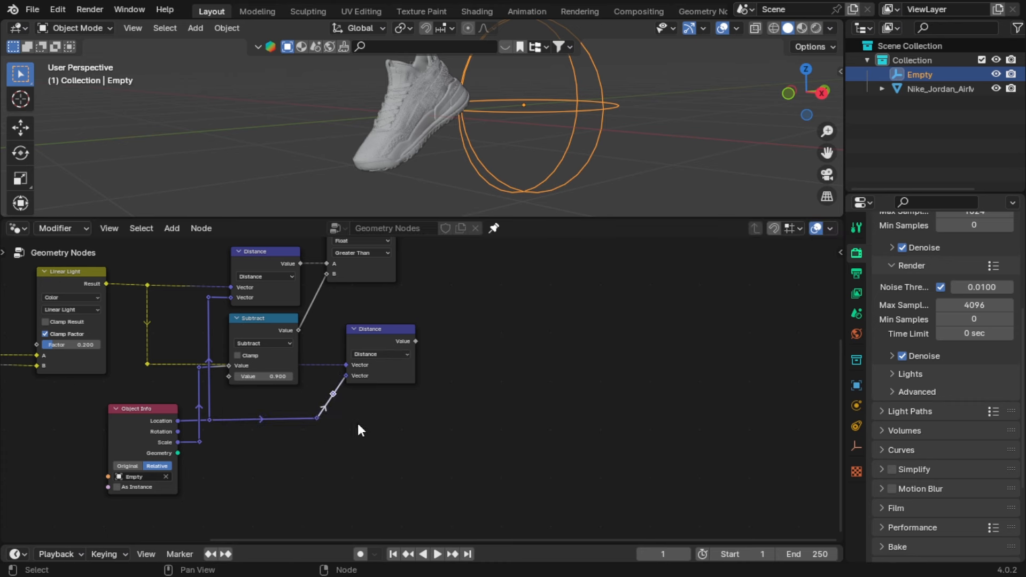
key("g")
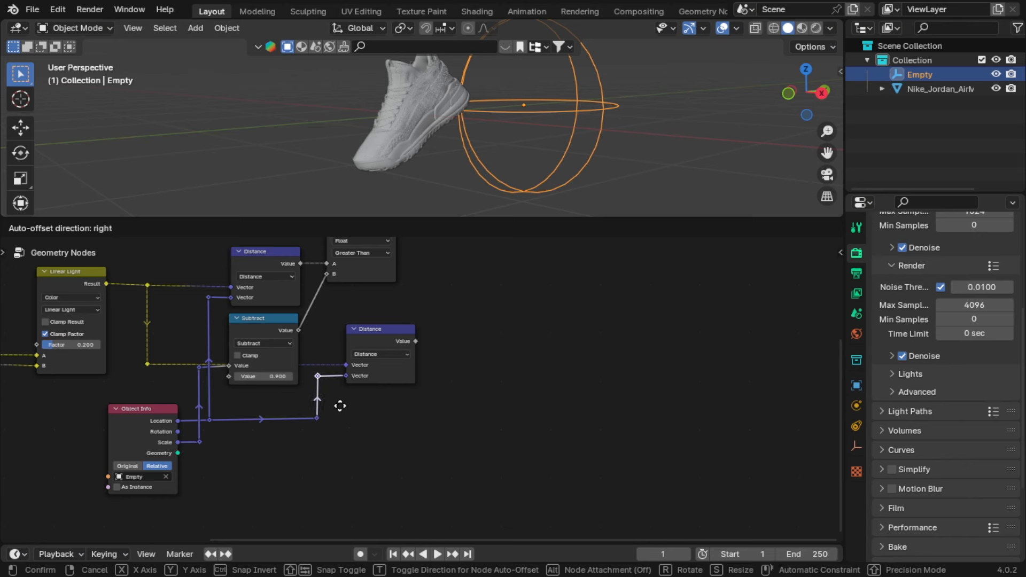
left_click(340, 408)
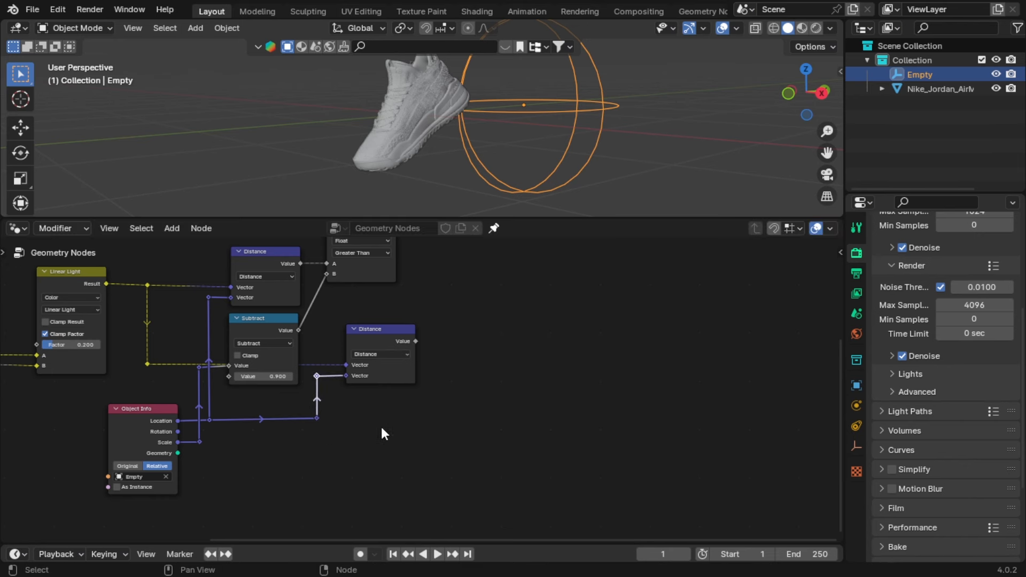
- Duplicate the Subtract node and place the copy beyond the duplicated Distance node's output side
left_click(269, 324)
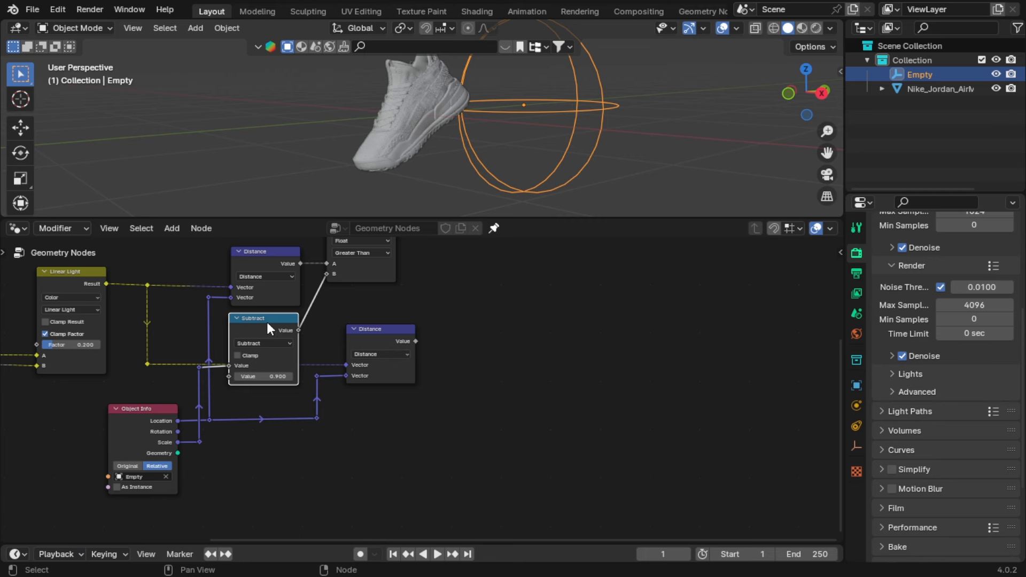
key("shift+d")
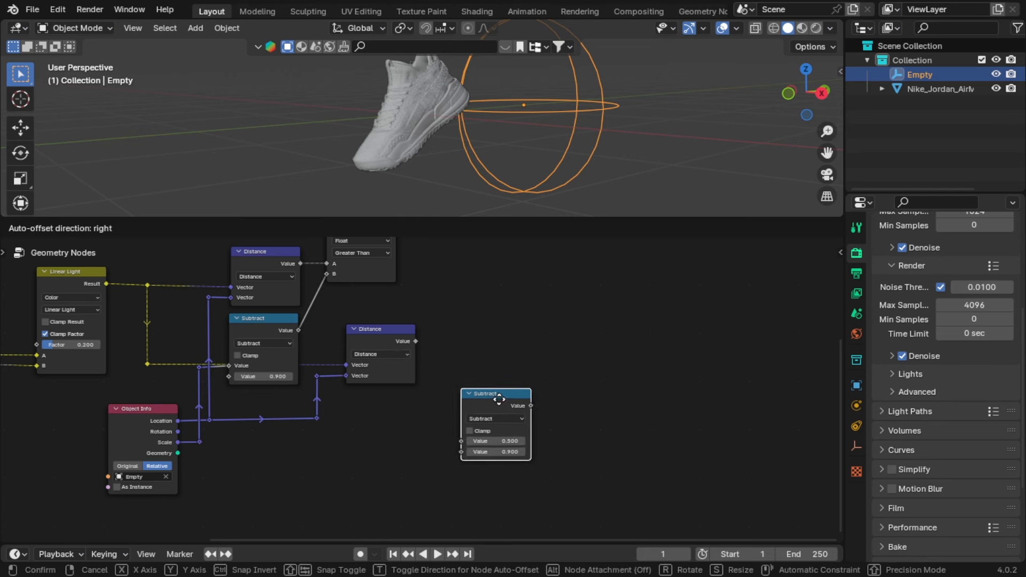
left_click(520, 316)
- Duplicate the Greater Than node, place the copy directly above the duplicated Subtract node, and set its operation to Less Than
middle_click_drag(375, 253, 217, 317)
left_click(201, 284)
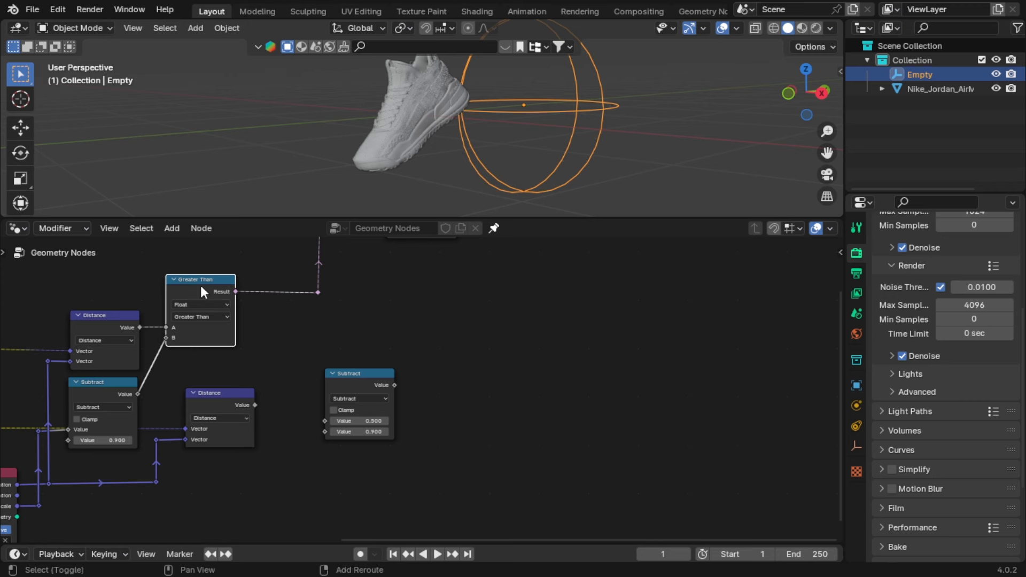
key("shift+d")
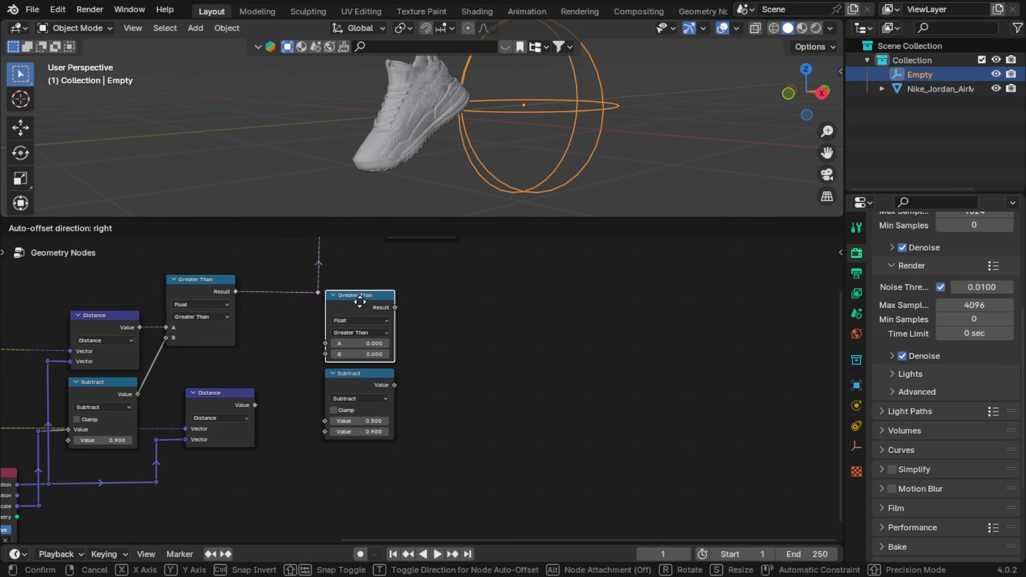
left_click(359, 302)
scroll(365, 342, "up", 2)
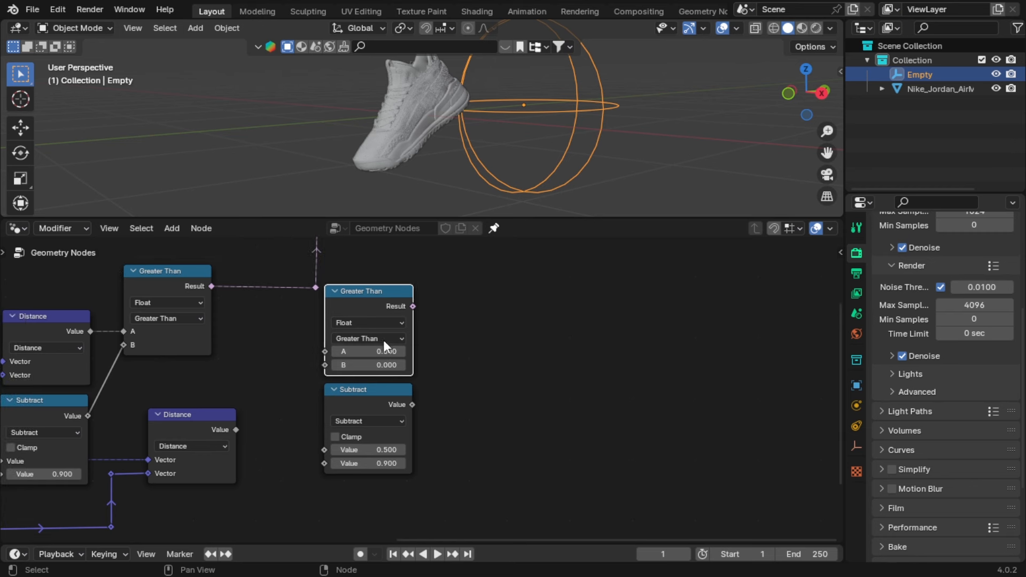
left_click(383, 340)
left_click(380, 367)
- Duplicate the Less Than and Subtract pair, place the copies directly below, and set the copied compare node to Greater Than
scroll(417, 421, "down", 3)
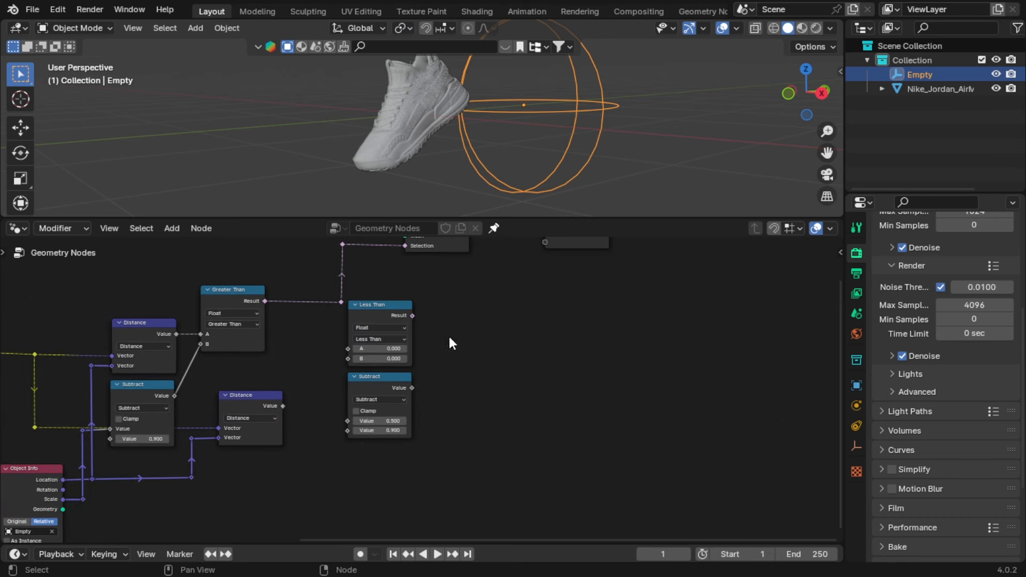
left_click_drag(449, 342, 380, 437)
key("shift+d")
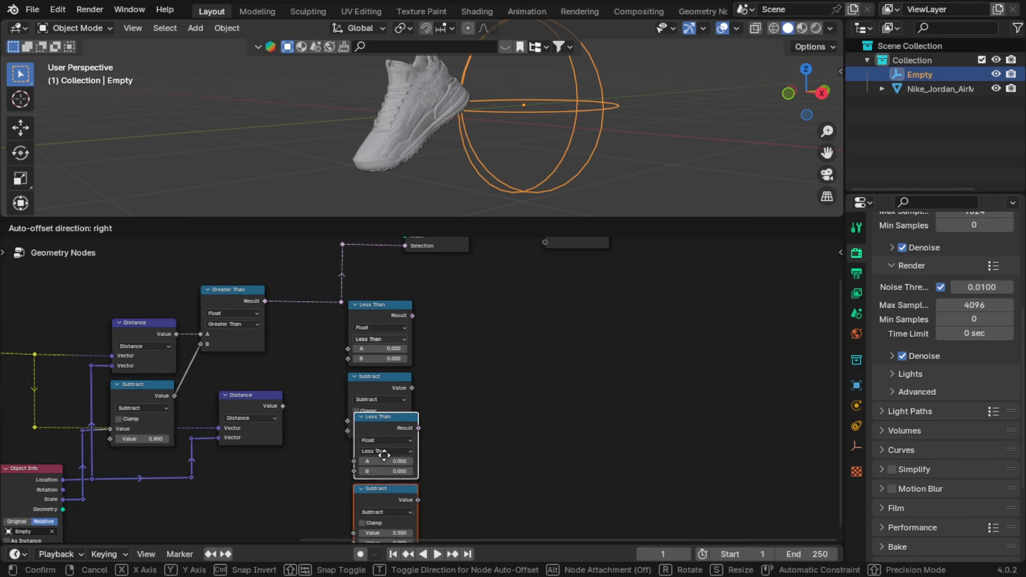
left_click(377, 489)
middle_click_drag(377, 490, 385, 362)
scroll(377, 356, "up", 1)
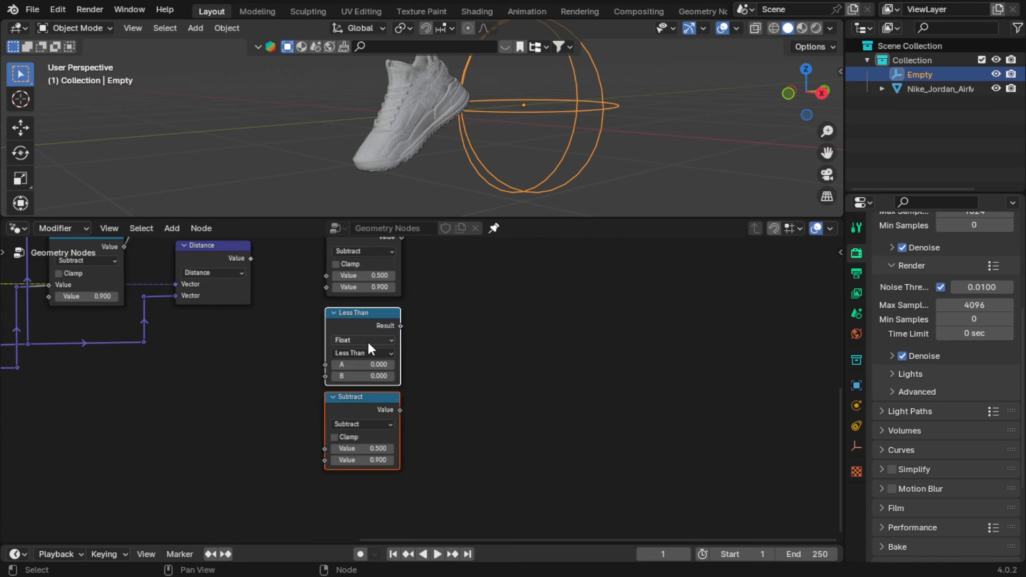
left_click(368, 353)
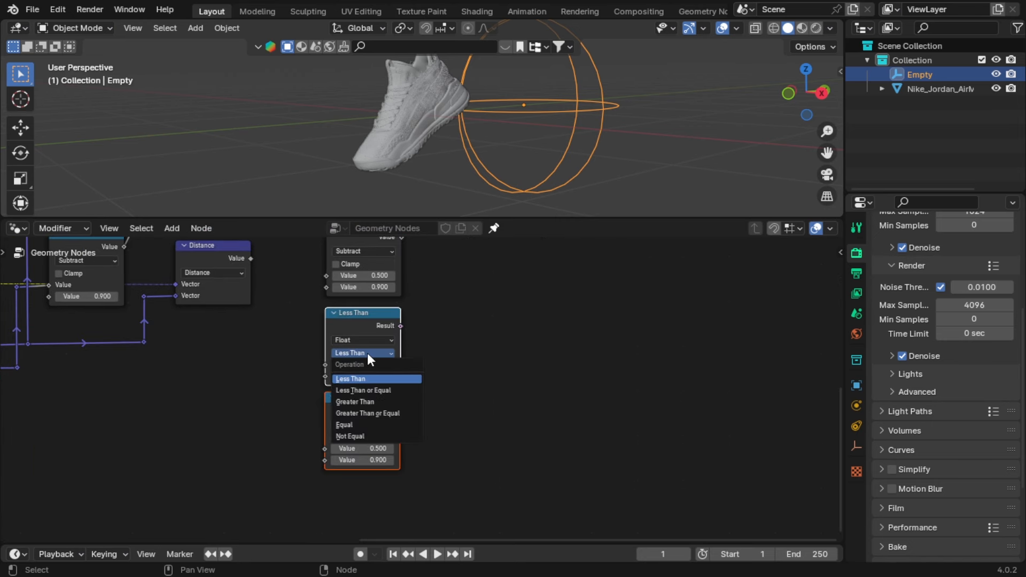
left_click(367, 401)
- Connect the duplicated Distance node's Value output to the A inputs of the Less Than and the new Greater Than nodes
scroll(311, 376, "down", 1)
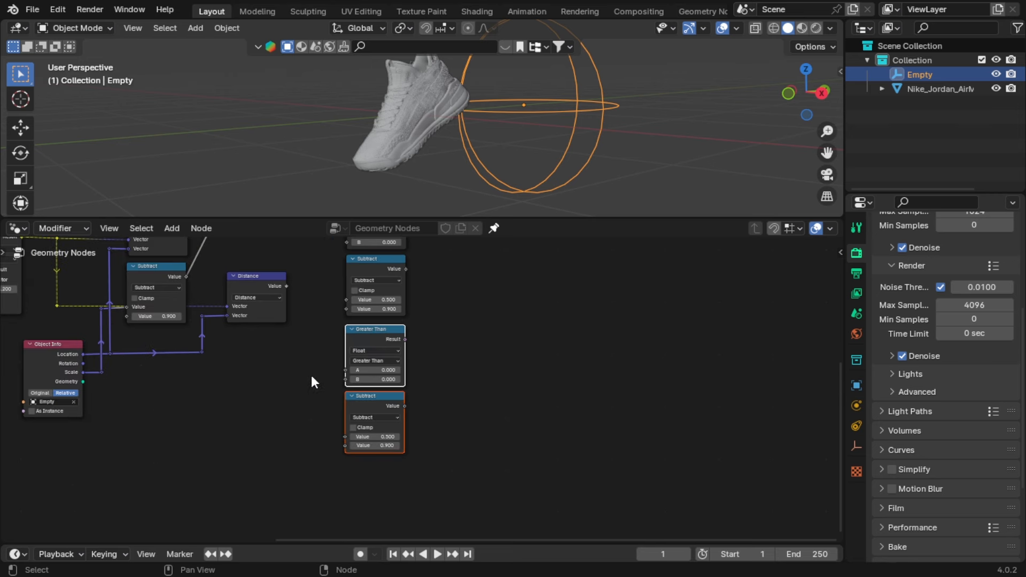
middle_click_drag(284, 287, 267, 368)
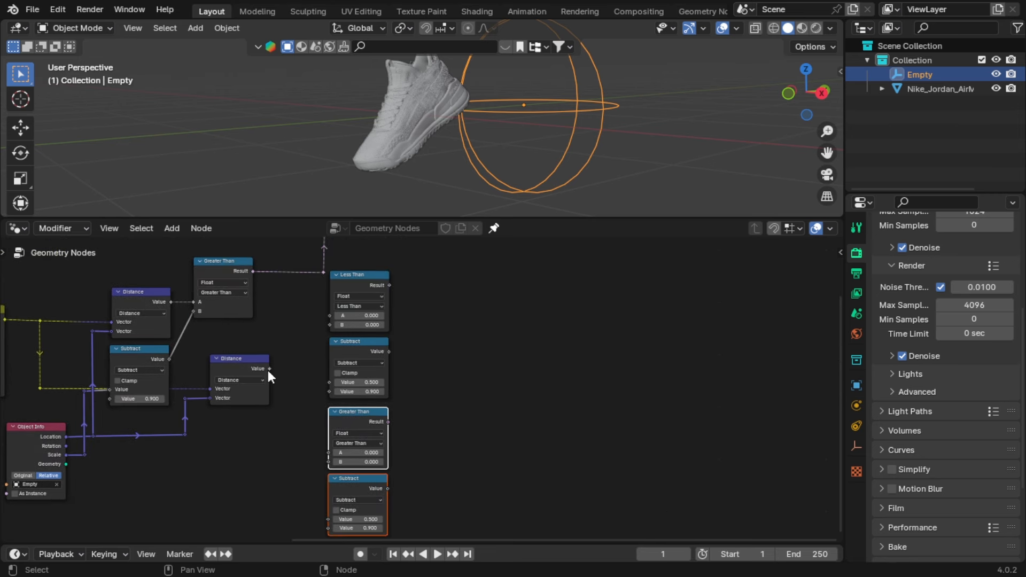
left_click_drag(268, 369, 271, 366)
left_click_drag(329, 316, 330, 316)
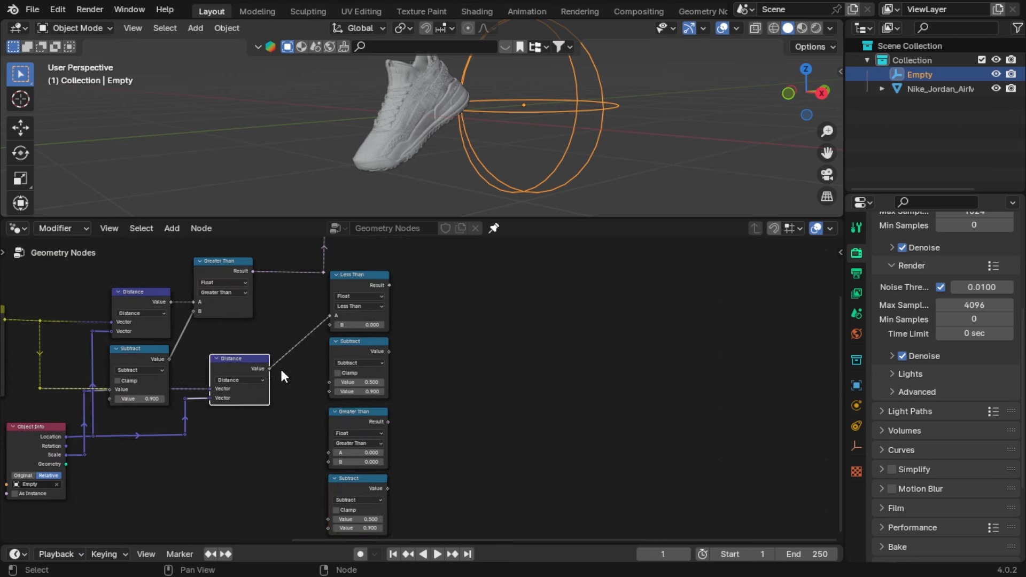
left_click_drag(270, 369, 326, 450)
- Route the two Distance Value links through a shared reroute plus one reroute level with each compare node's A input
right_click_drag(294, 333, 287, 418, "shift")
key("g")
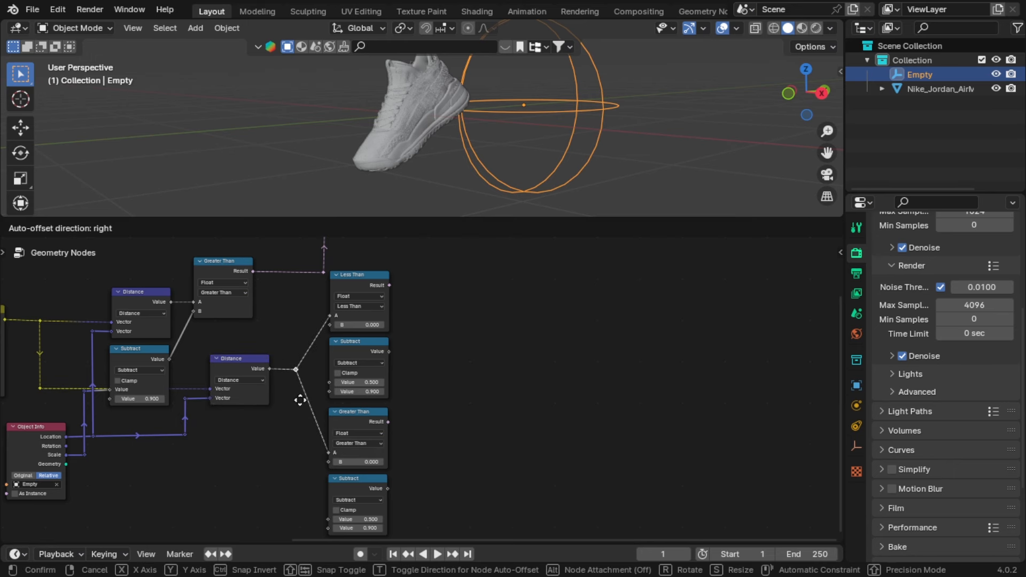
left_click(300, 400)
right_click_drag(320, 352, 304, 339, "shift")
key("g")
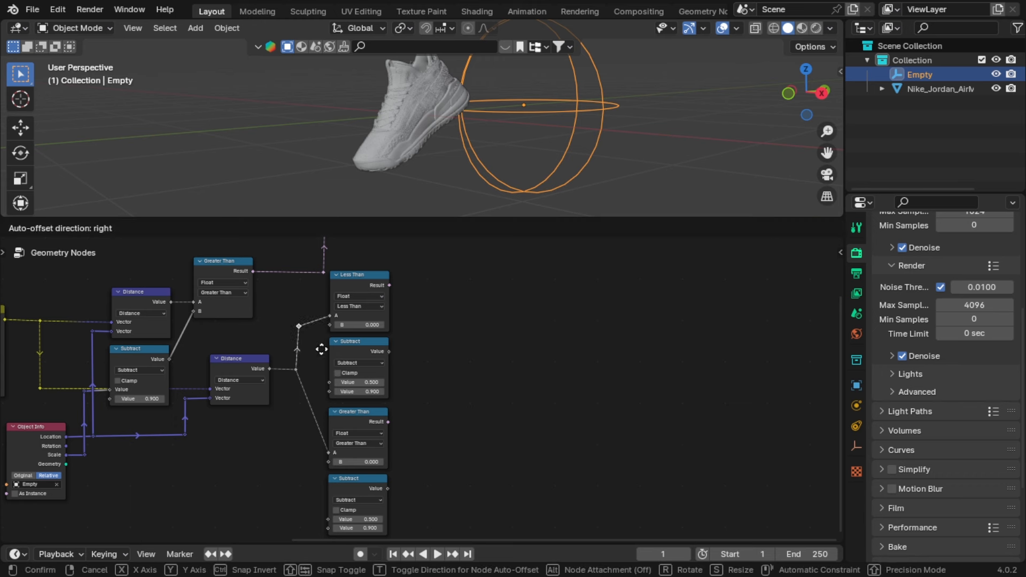
left_click(320, 337)
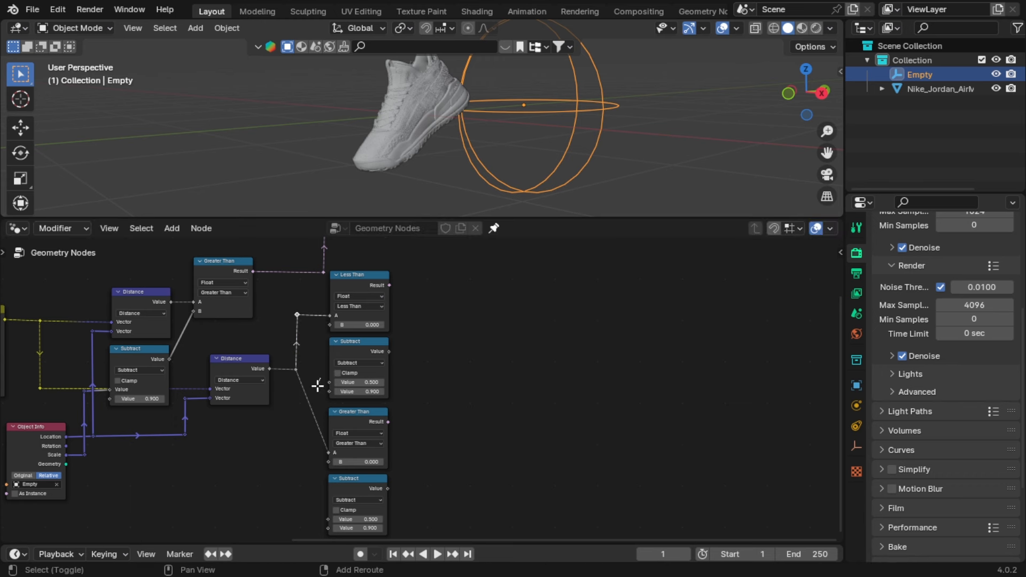
right_click_drag(321, 380, 306, 387, "shift")
key("g")
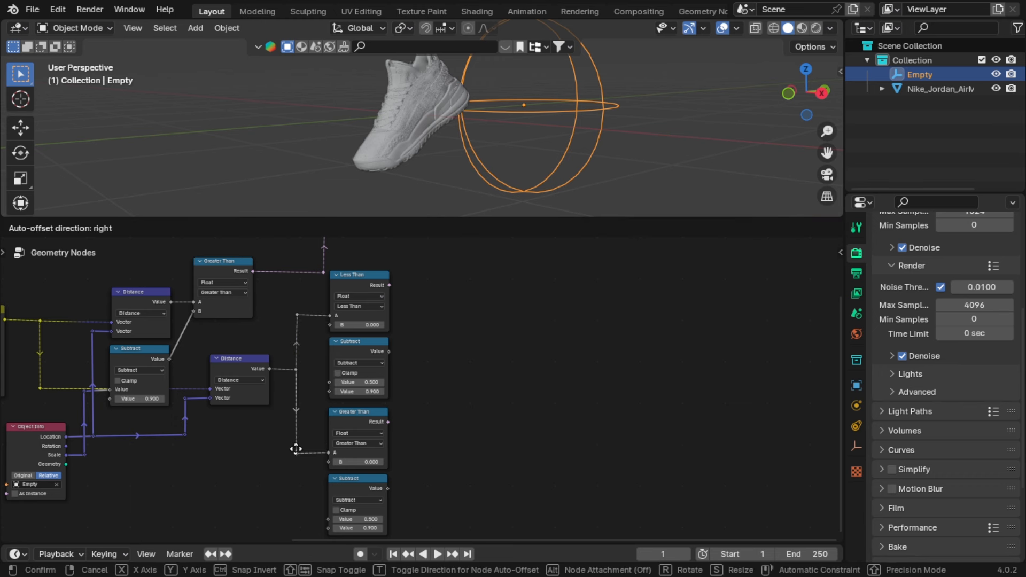
left_click(294, 453)
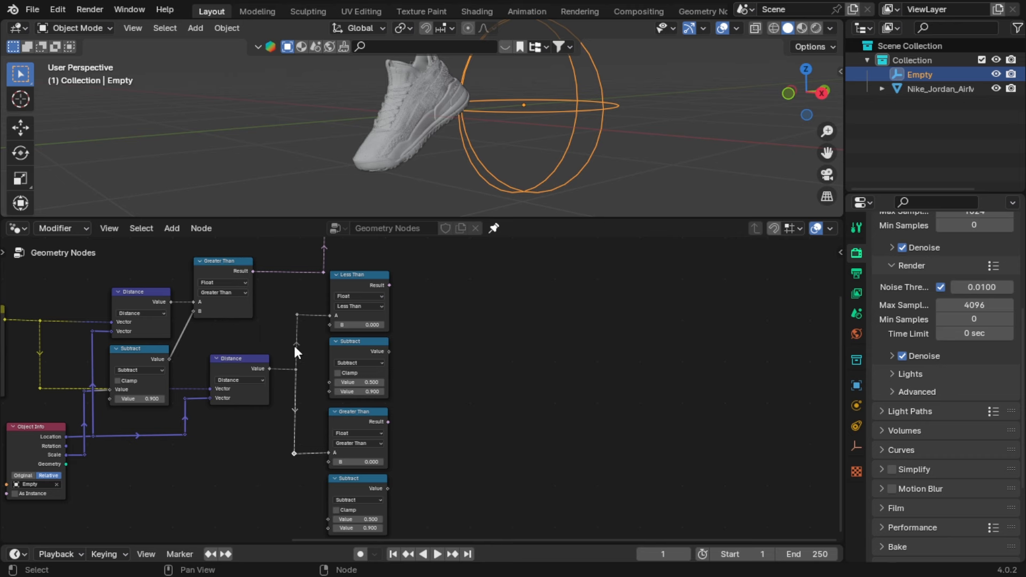
- Nudge the upper and lower Distance Value reroutes to straighten their links, and save the file
key("g")
left_click(296, 315)
left_click(298, 455)
key("g")
key("y")
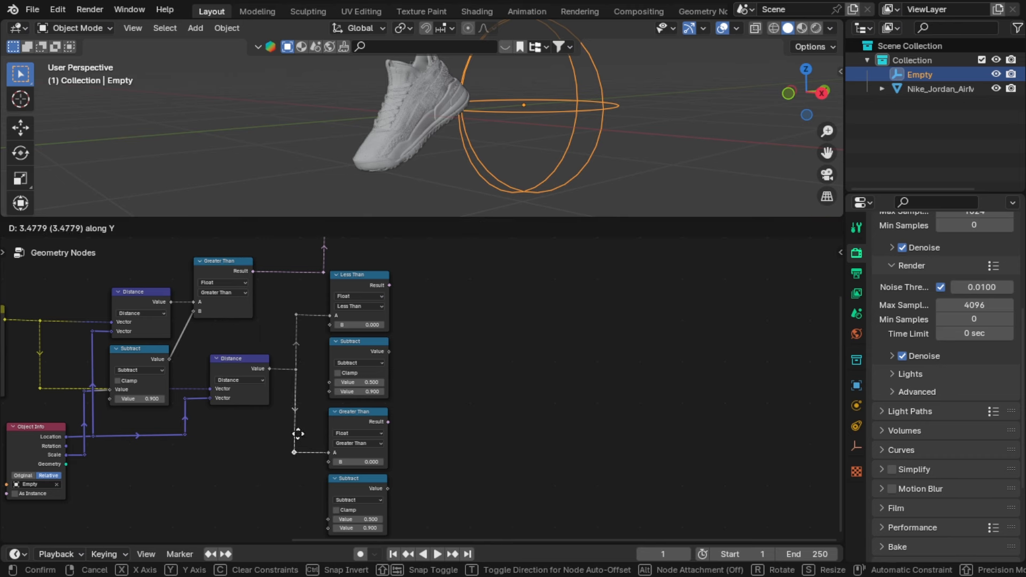
left_click(298, 433, "shift")
key("g")
key("x")
key("Escape")
key("ctrl+s")
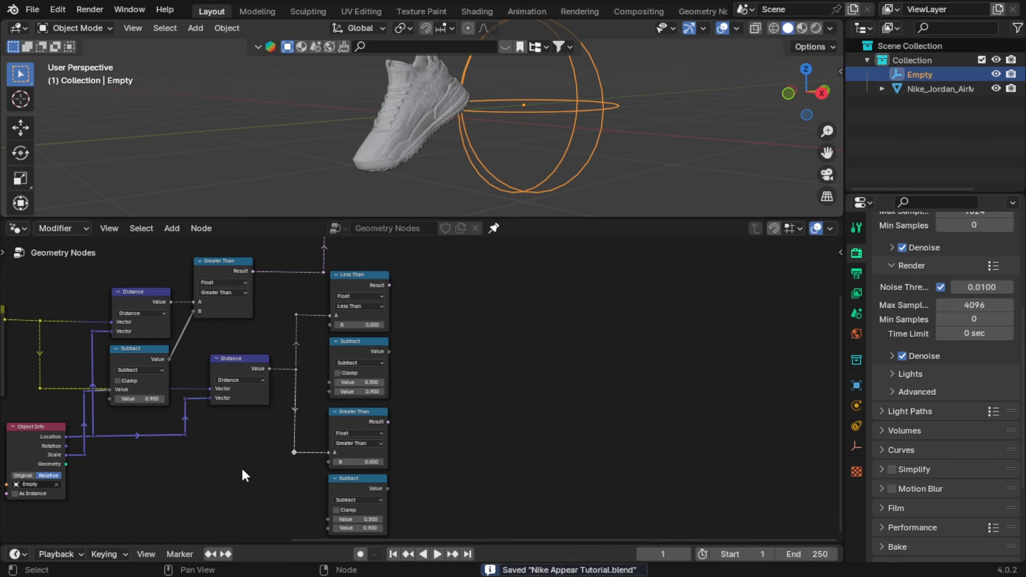
- Connect the lower Object Info Scale reroute to the first Value input of both duplicated Subtract nodes
middle_click_drag(234, 482, 230, 434)
left_click_drag(81, 406, 328, 333)
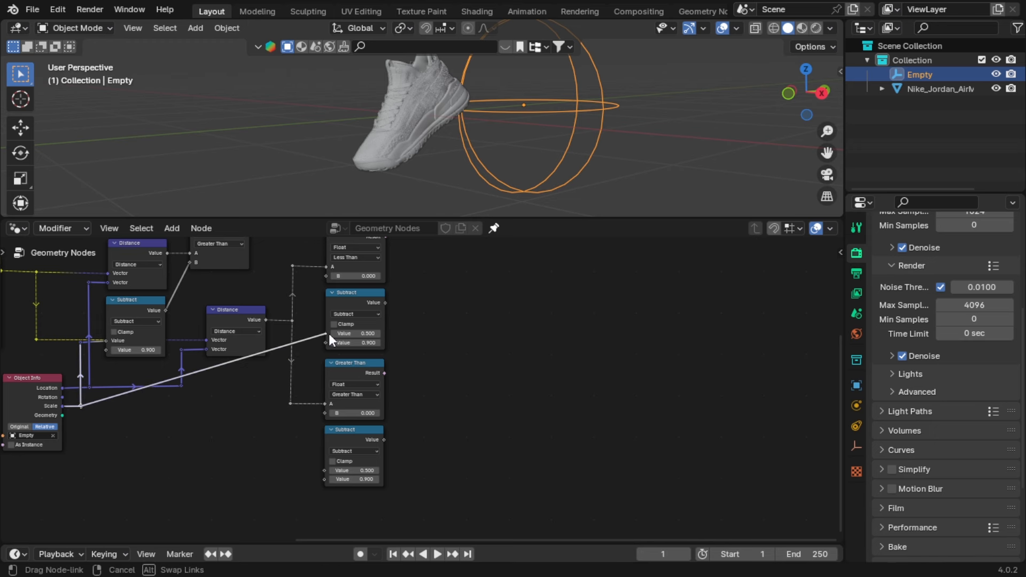
left_click_drag(329, 334, 329, 334)
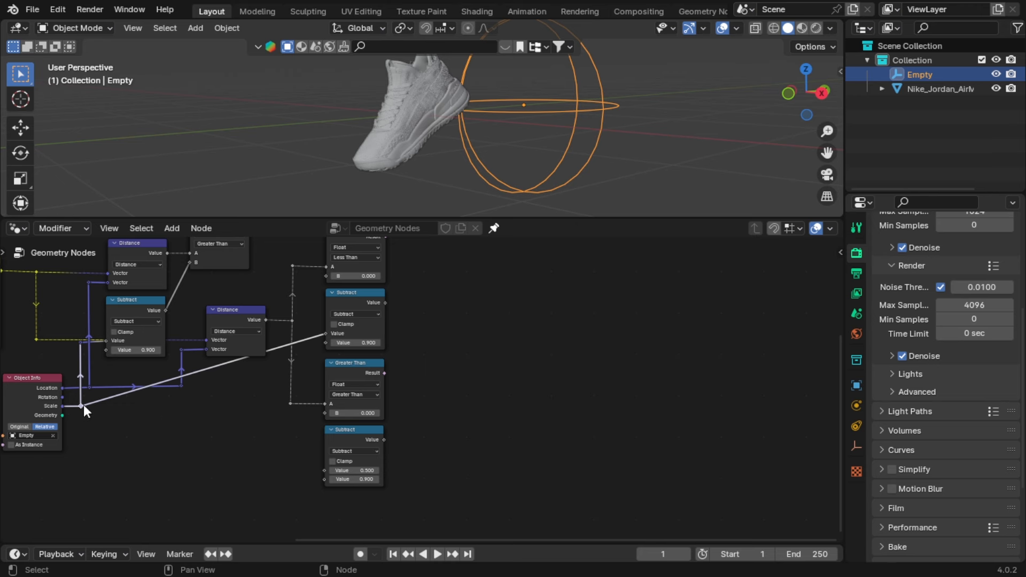
left_click_drag(82, 406, 320, 469)
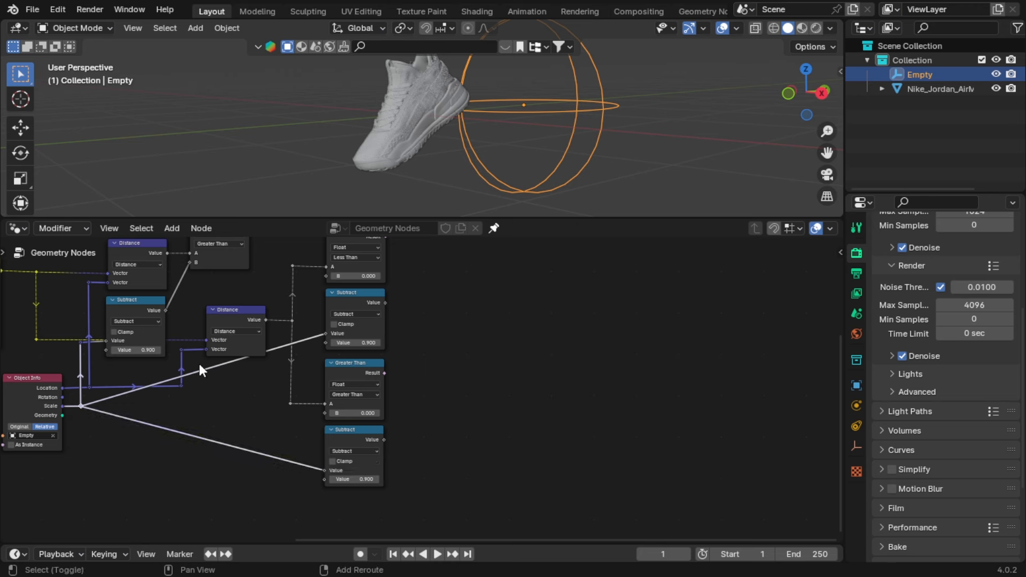
- Route the Scale link to the upper duplicated Subtract node through two vertically aligned reroutes, one level with its Value input
right_click_drag(199, 390, 201, 391, "shift")
key("g")
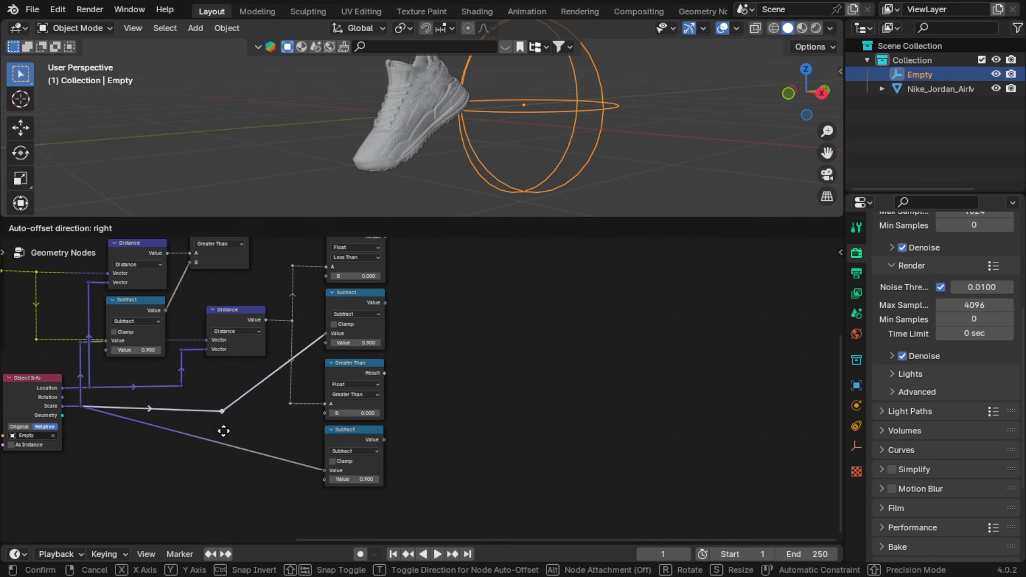
left_click(297, 435)
right_click_drag(315, 377, 308, 371, "shift")
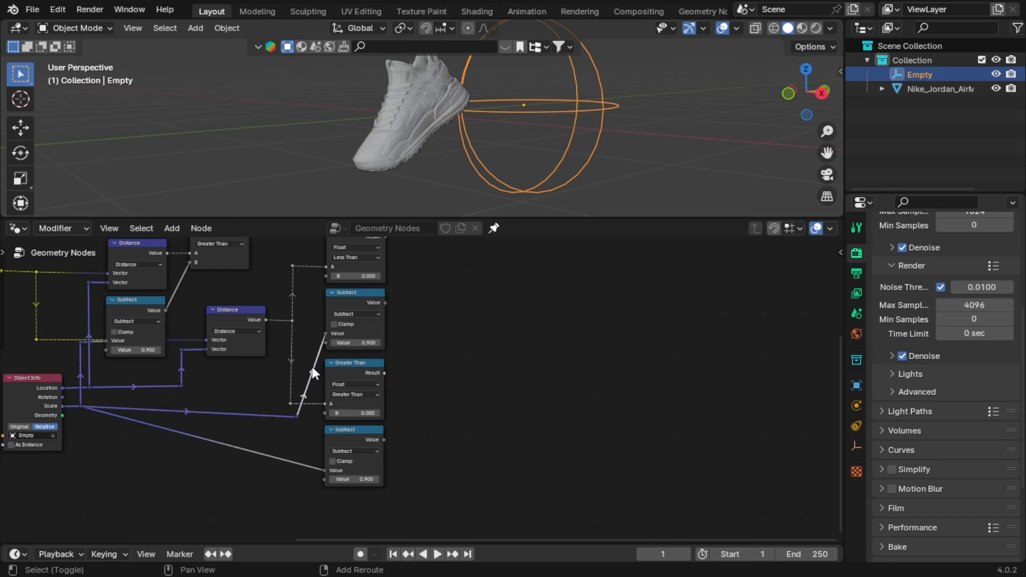
key("g")
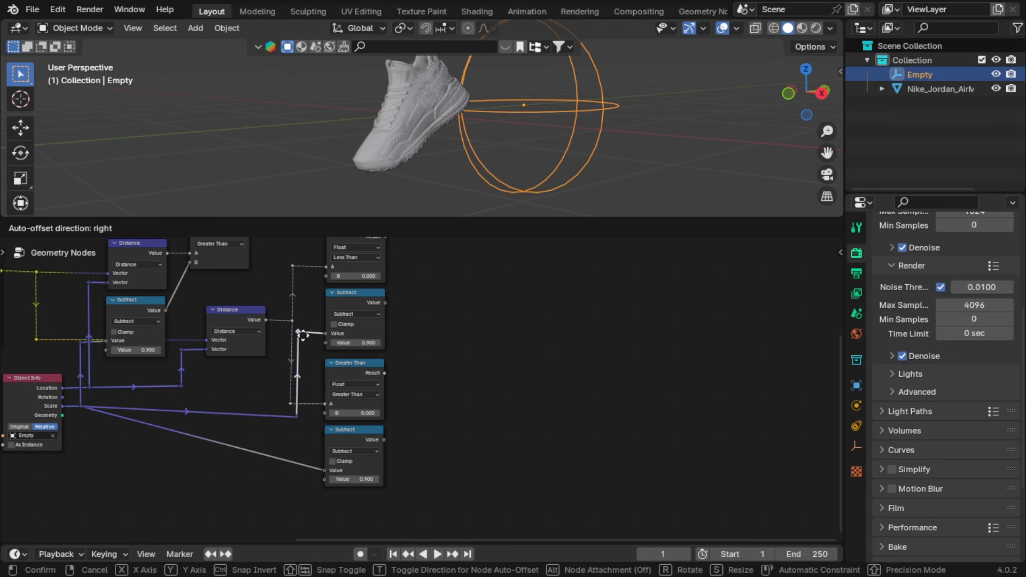
left_click(299, 334)
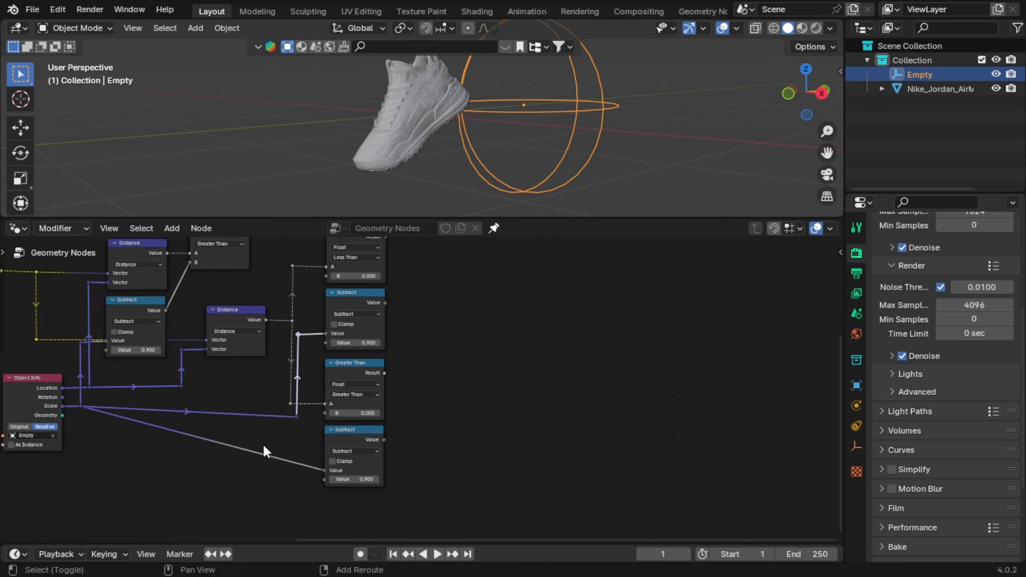
- Add a reroute on the Scale link to the lowest Subtract node and place it directly below the existing Scale reroute
right_click_drag(233, 482, 235, 481, "shift")
key("g")
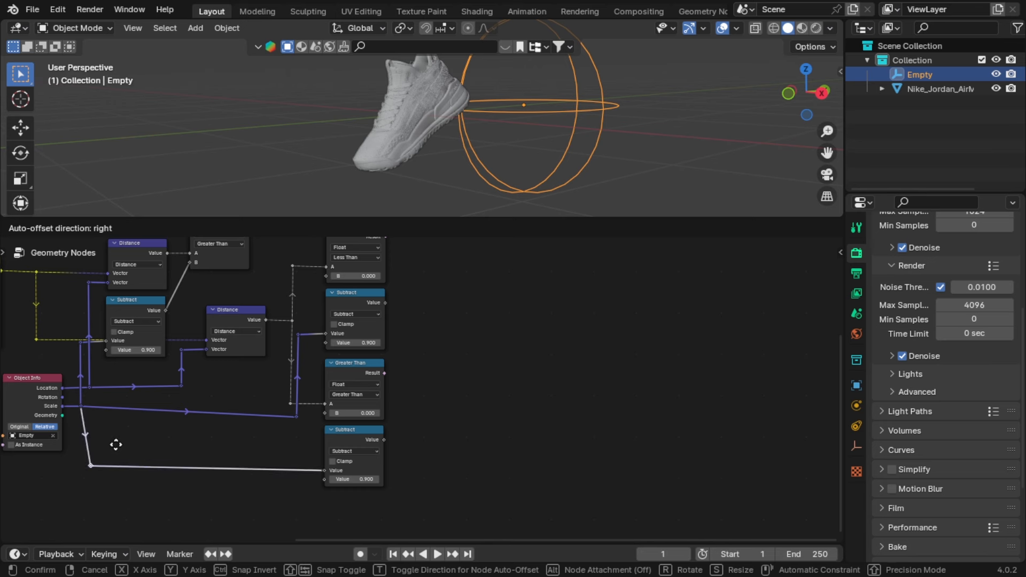
left_click(107, 444)
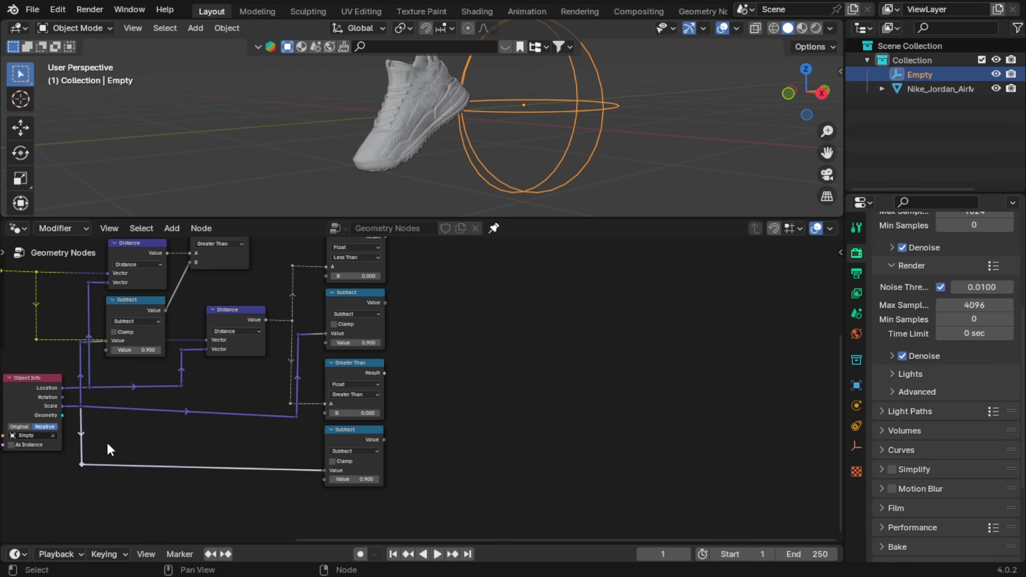
- Straighten the Scale links by aligning the upper pair of reroutes and levelling the lowest reroute with the bottom Subtract node's Value input
left_click(297, 416)
key("g")
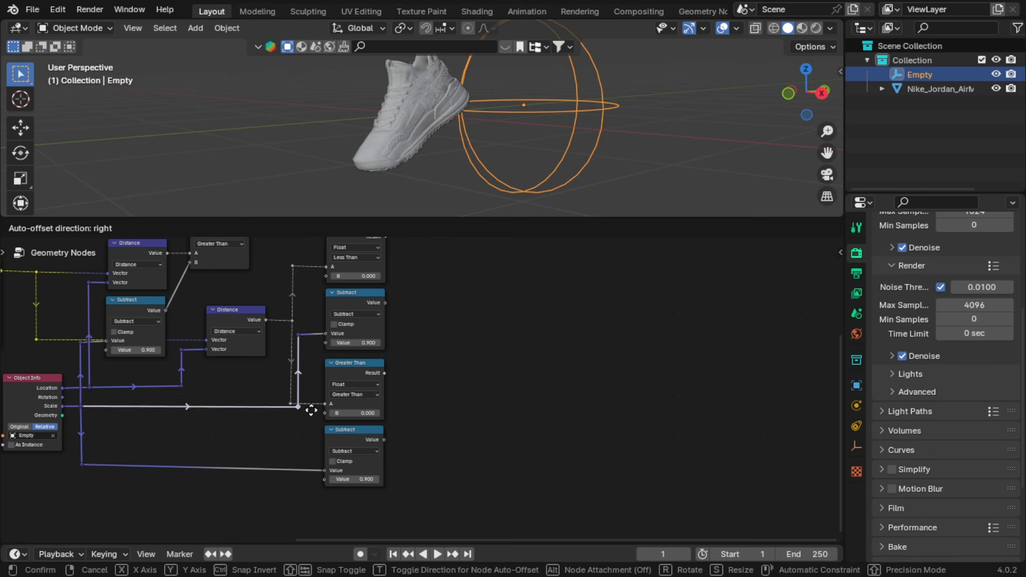
left_click(311, 410)
left_click_drag(297, 334, 298, 332)
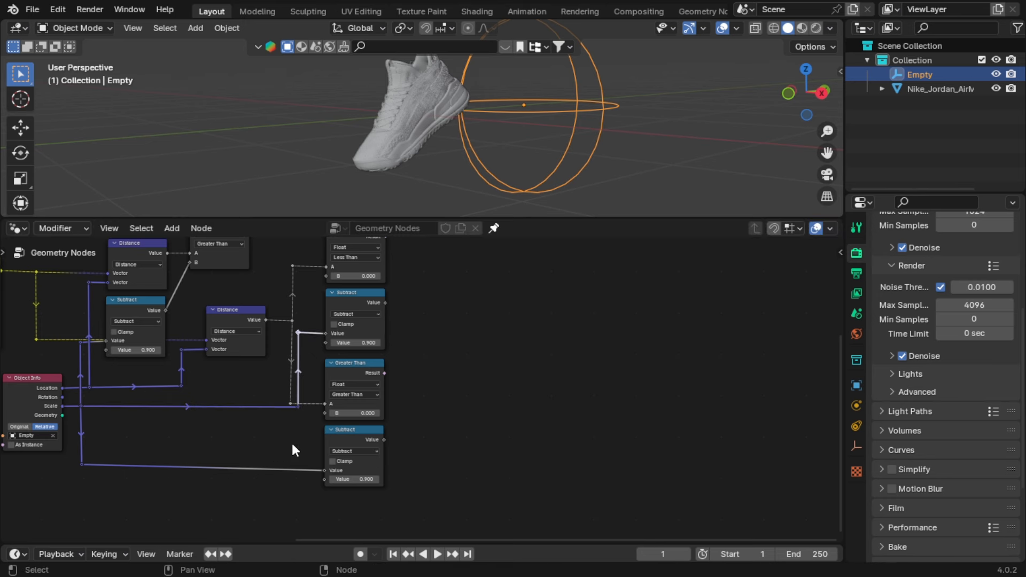
left_click_drag(100, 463, 76, 474)
key("g")
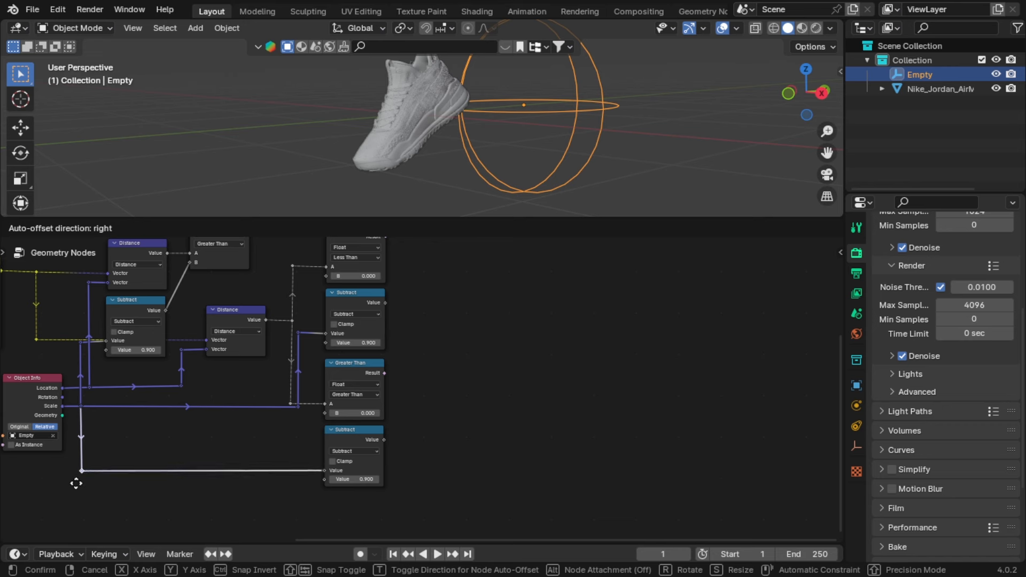
left_click(76, 481)
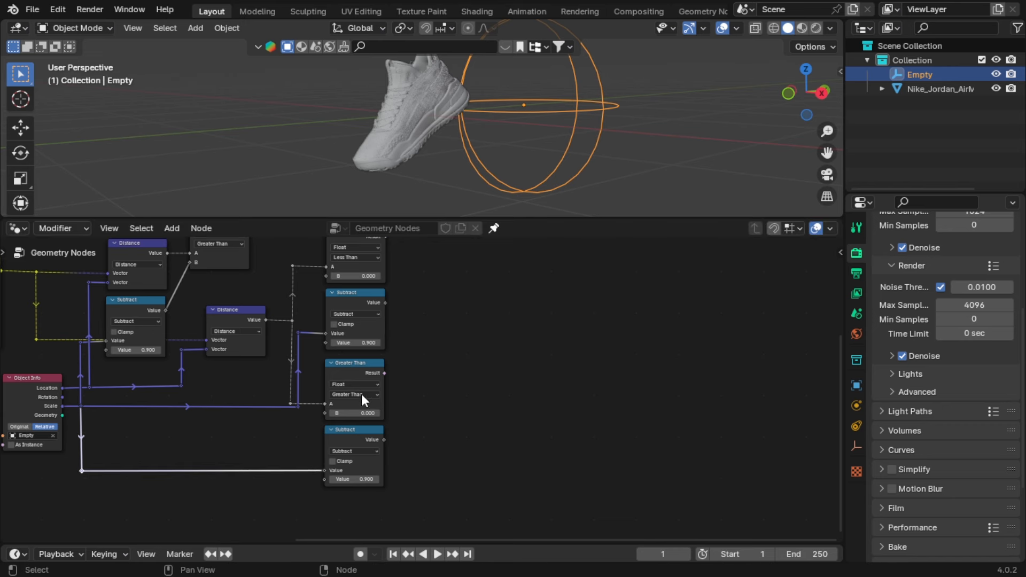
- Move the Less Than node and the lower Greater Than node together horizontally to the right of the two duplicated Subtract nodes
left_click(356, 367)
middle_click_drag(351, 300, 343, 378)
left_click(345, 297, "shift")
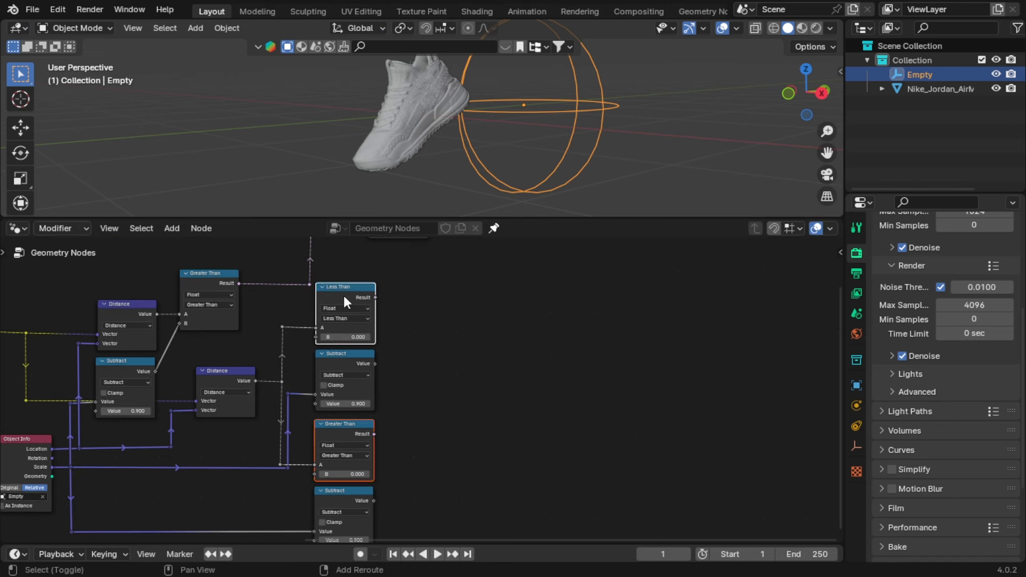
key("g")
key("y")
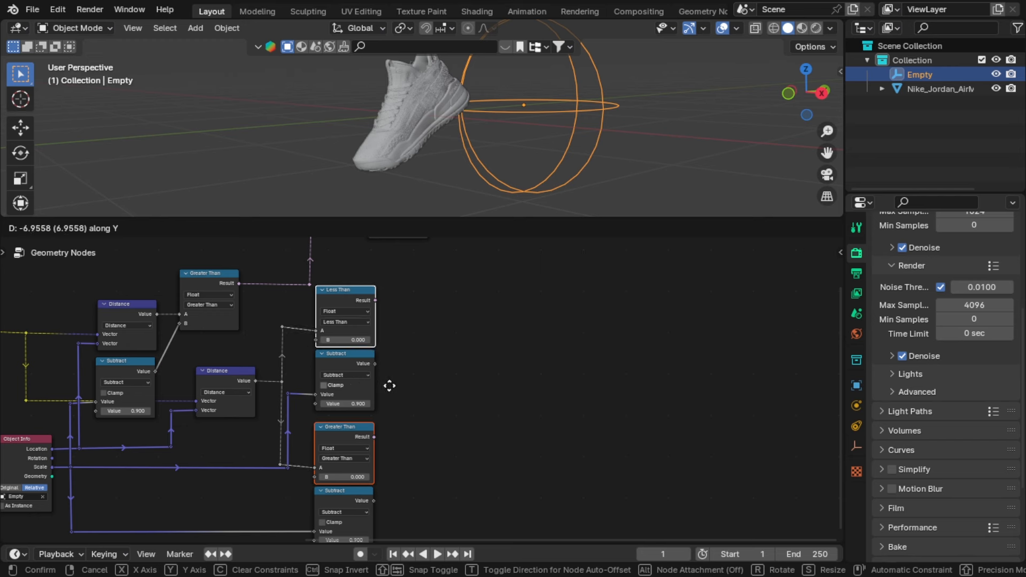
key("x")
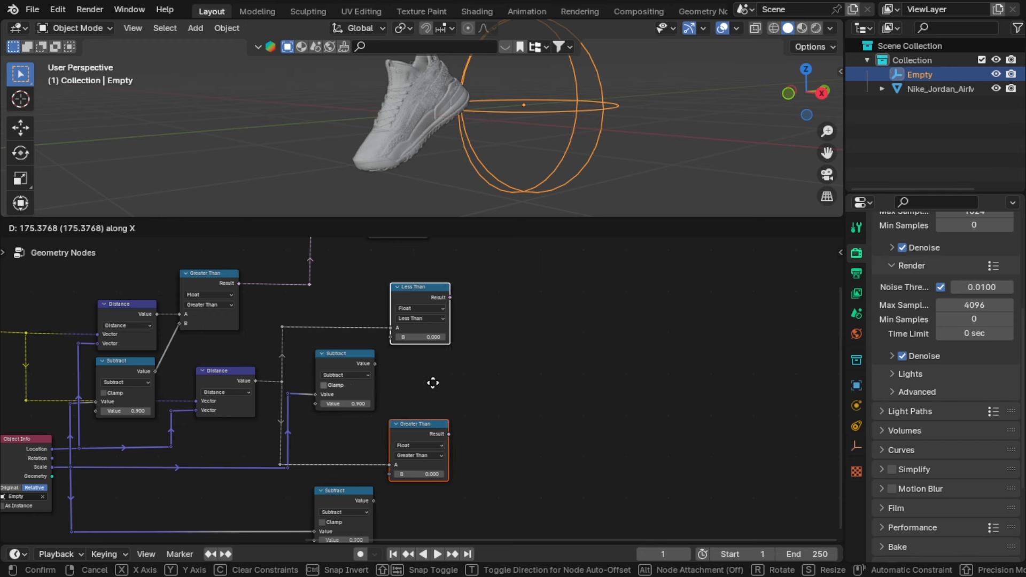
left_click(460, 384)
middle_click_drag(508, 410, 460, 375)
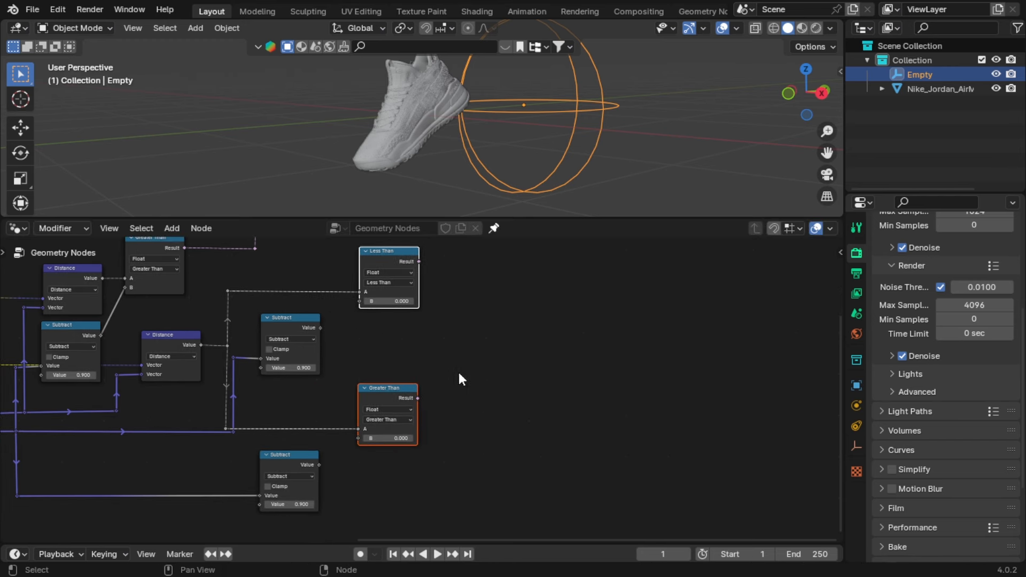
left_click(459, 380)
- Connect the upper duplicated Subtract output to Less Than's B input and the lower one to the lower Greater Than's B input
scroll(463, 380, "up", 1)
middle_click_drag(400, 306, 400, 335)
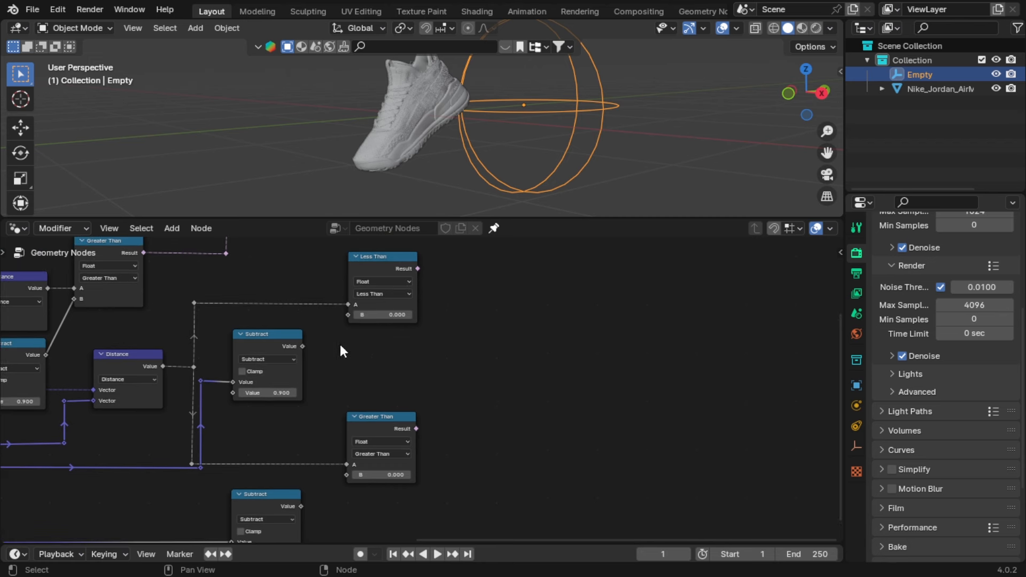
left_click_drag(302, 346, 309, 344)
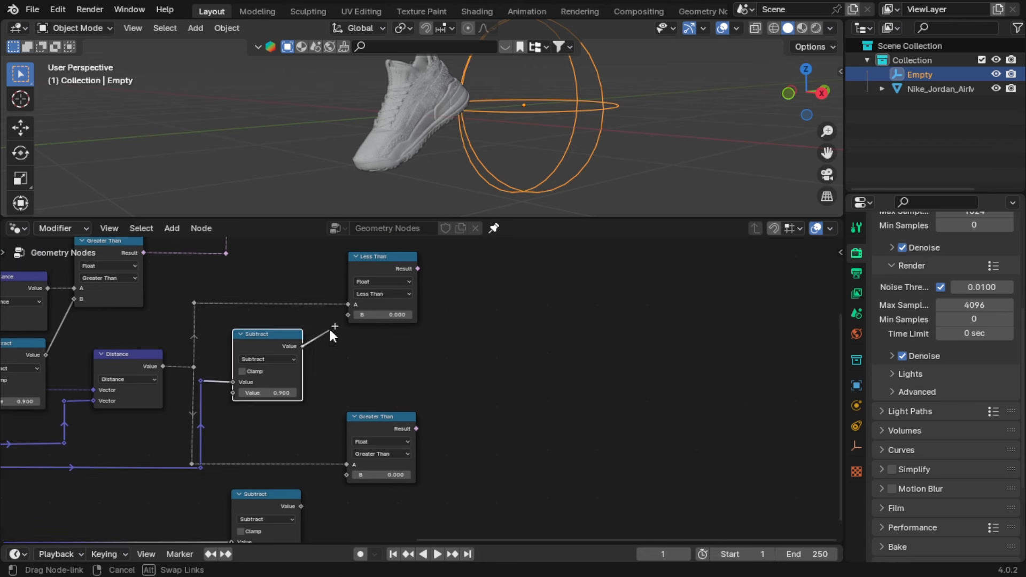
left_click_drag(348, 316, 348, 316)
scroll(327, 396, "down", 3, "shift")
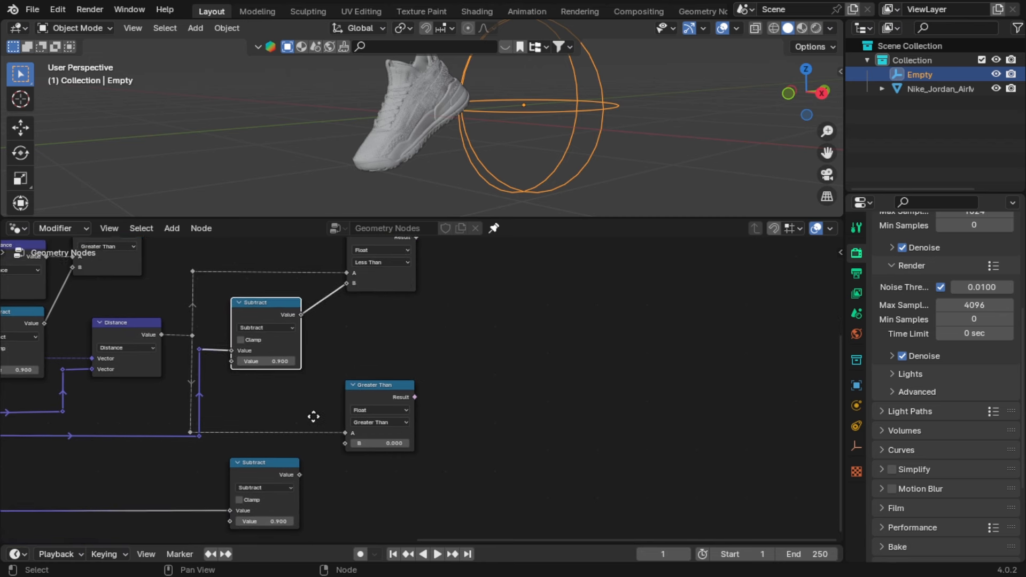
left_click_drag(300, 435, 346, 403)
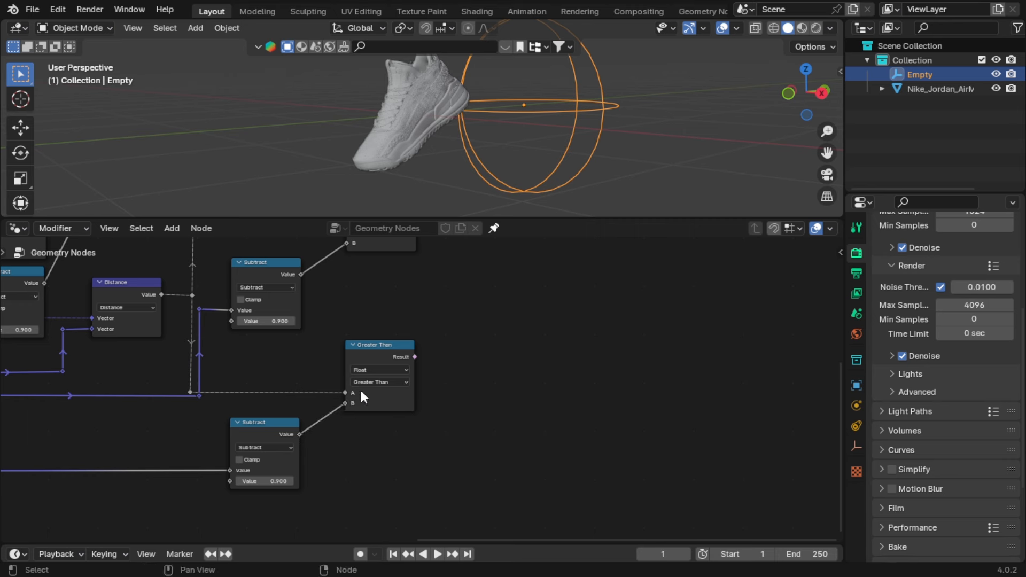
- Duplicate the upper Subtract node, place the copy to the right of the comparison nodes, and set its operation to Add
middle_click_drag(415, 337, 338, 404)
scroll(325, 334, "down", 3)
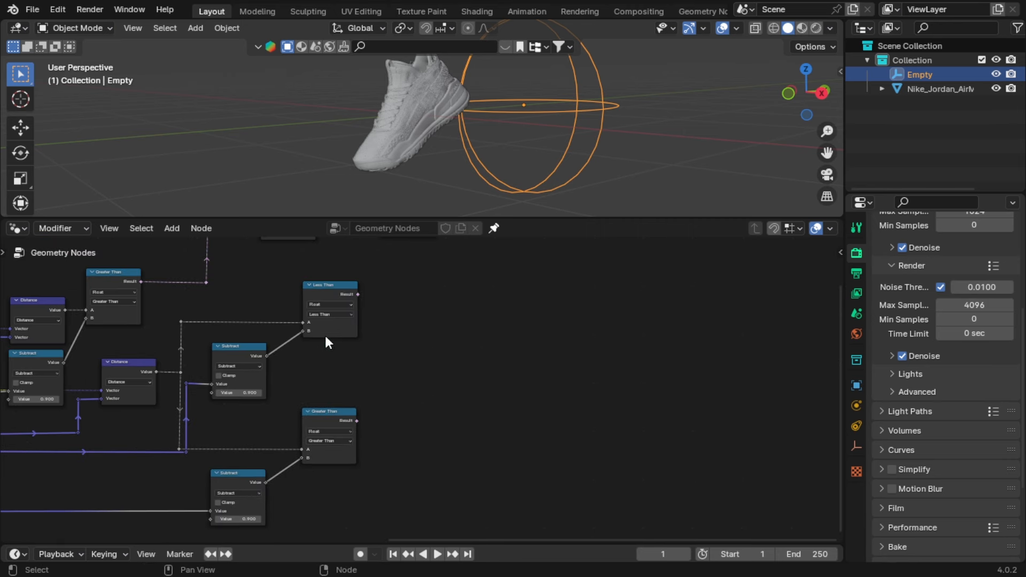
middle_click_drag(425, 326, 364, 344)
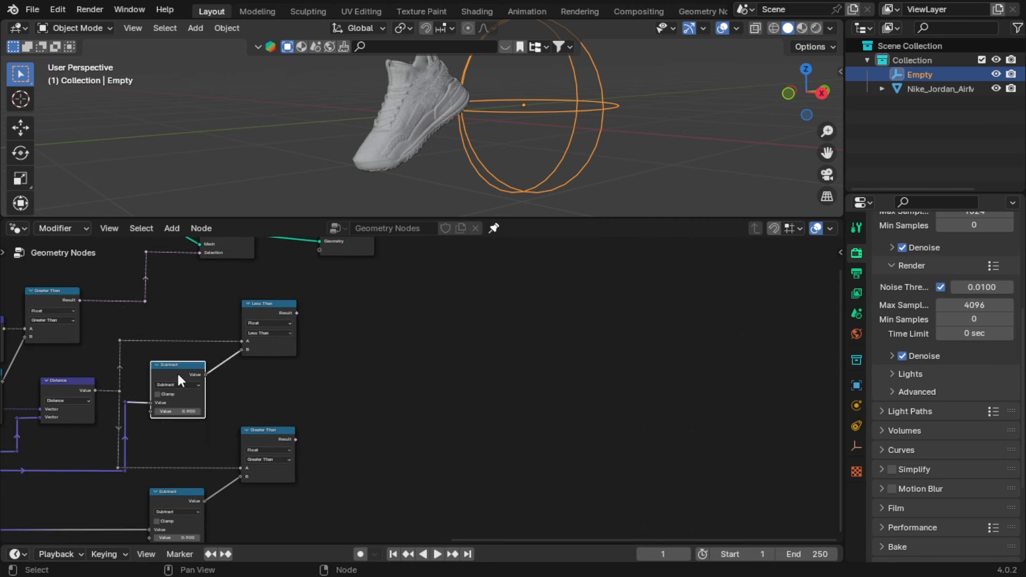
scroll(178, 371, "up", 2)
middle_click_drag(142, 385, 260, 382)
key("shift+d")
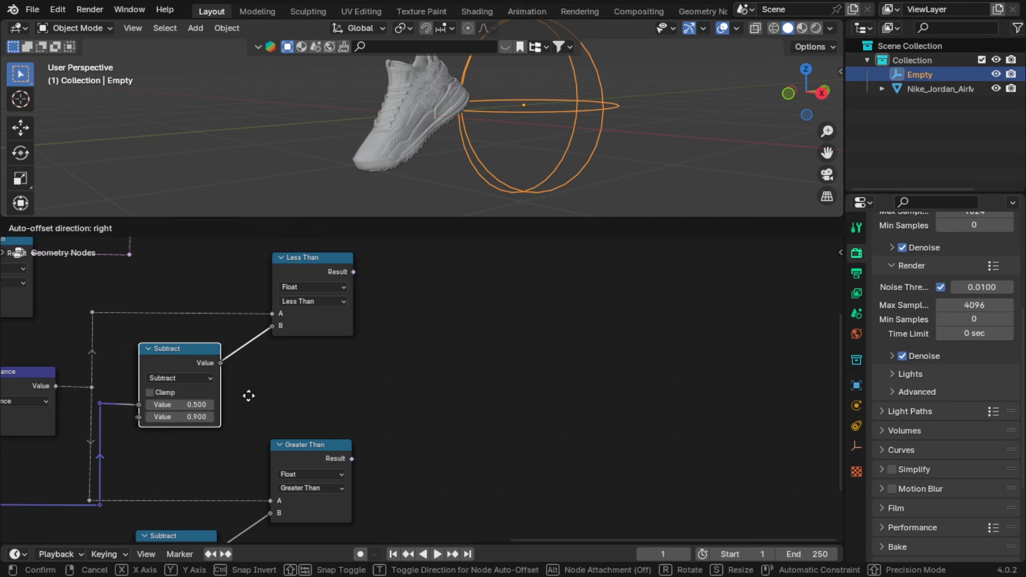
left_click(565, 374)
left_click(506, 356)
left_click(489, 388)
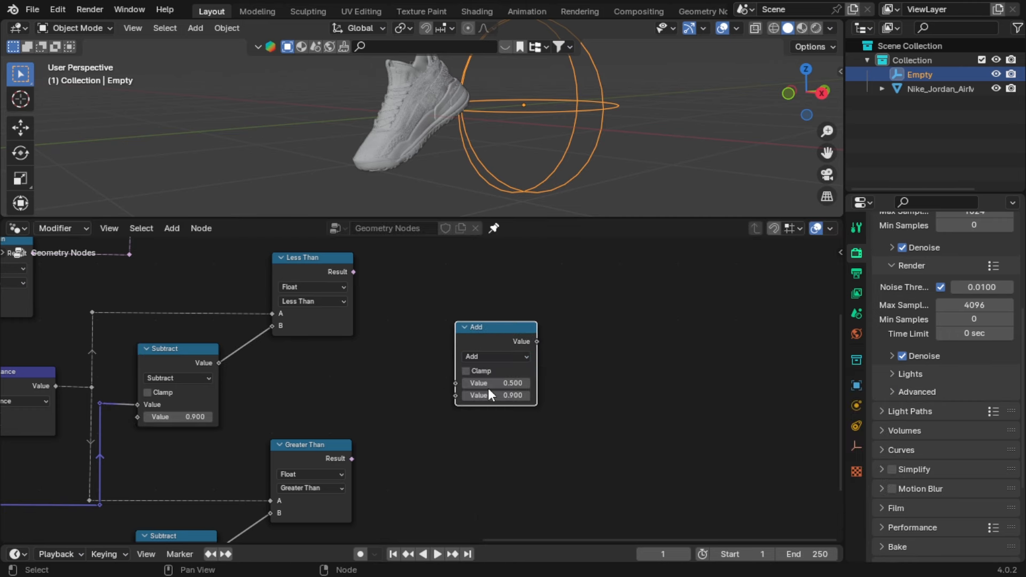
- Connect the Less Than Result to the Add node's first Value input and the lower Greater Than Result to its second
left_click_drag(353, 272, 456, 384)
left_click_drag(352, 458, 453, 397)
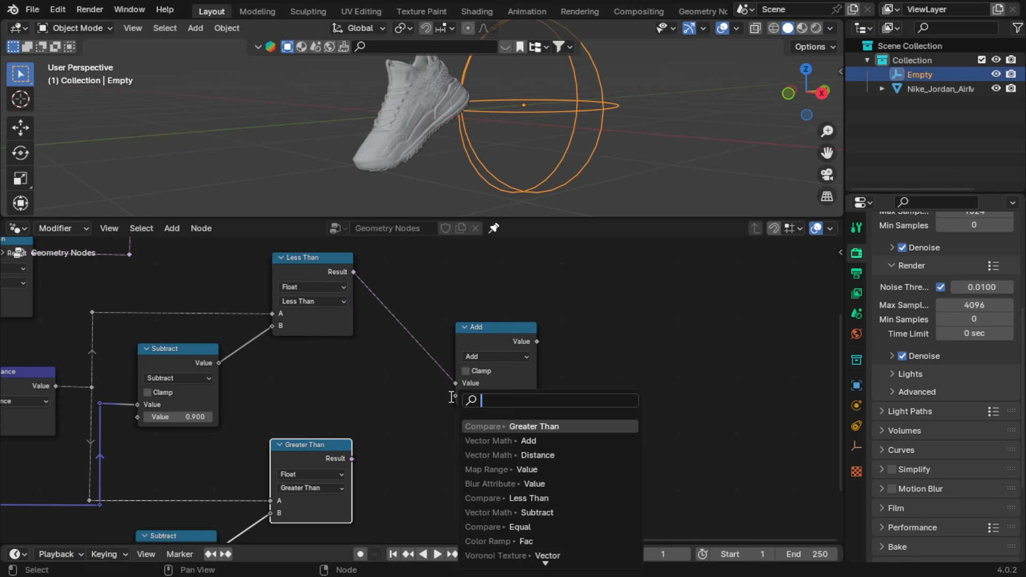
left_click_drag(351, 459, 369, 456)
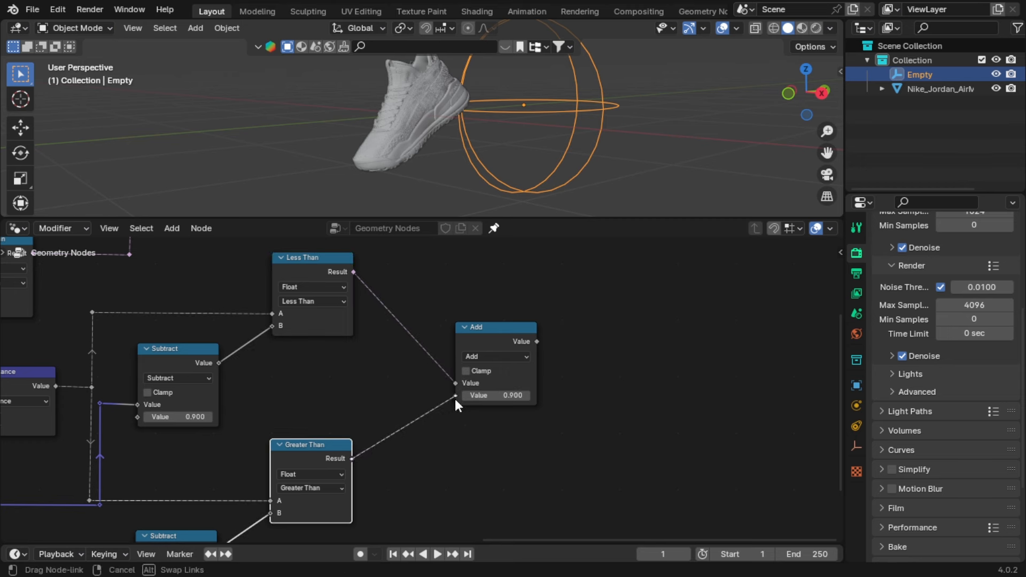
left_click_drag(455, 400, 456, 397)
- Route the Less Than link through two vertically aligned reroutes, one level with its Result and one with Add's first Value input
right_click_drag(425, 303, 373, 366, "shift")
key("g")
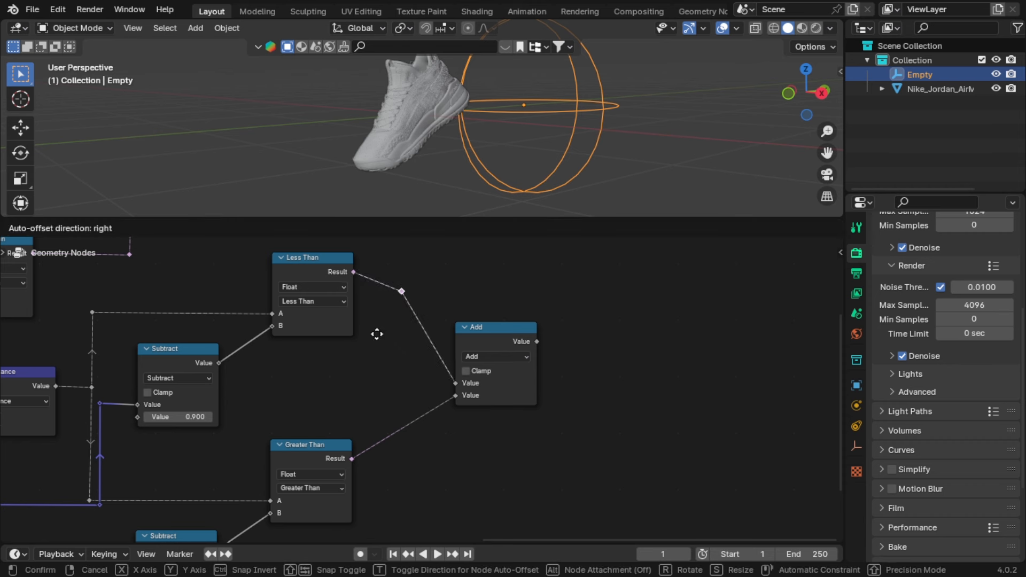
left_click(377, 315)
right_click_drag(437, 311, 382, 369, "shift")
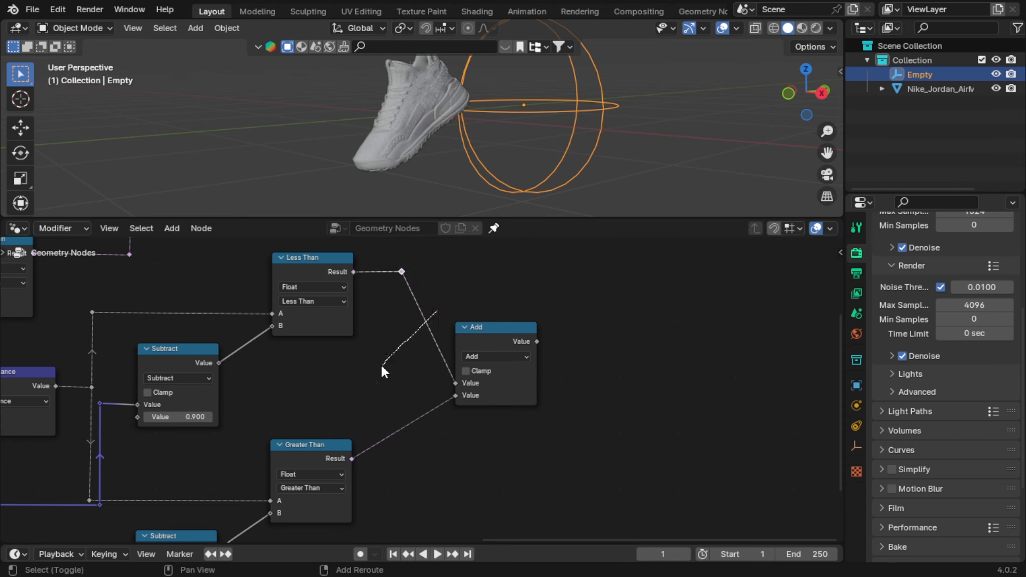
key("g")
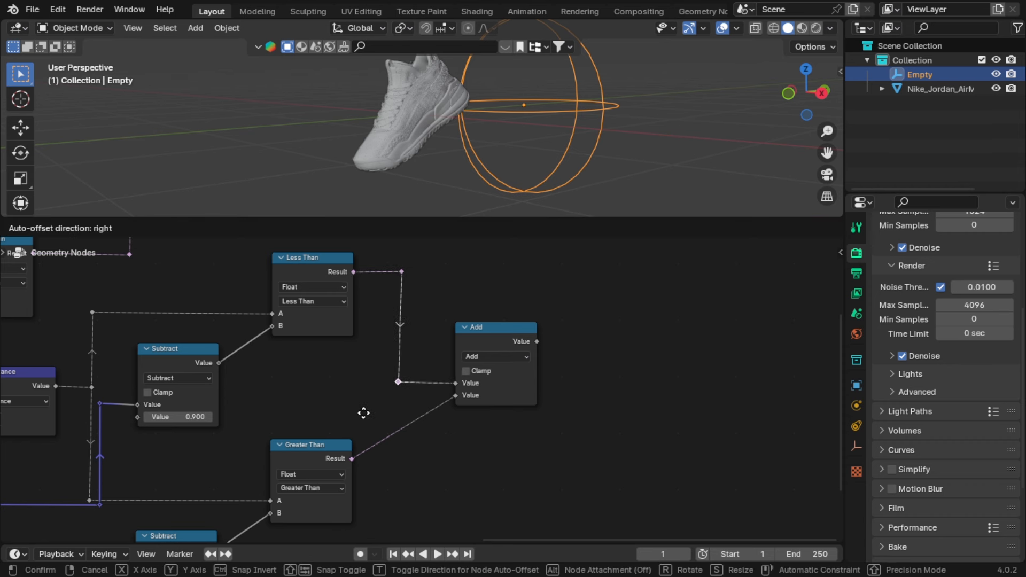
left_click(363, 413)
- Route the Greater Than link through two vertically aligned reroutes, one level with its Result and one with Add's second Value input
right_click_drag(393, 417, 385, 459, "shift")
key("g")
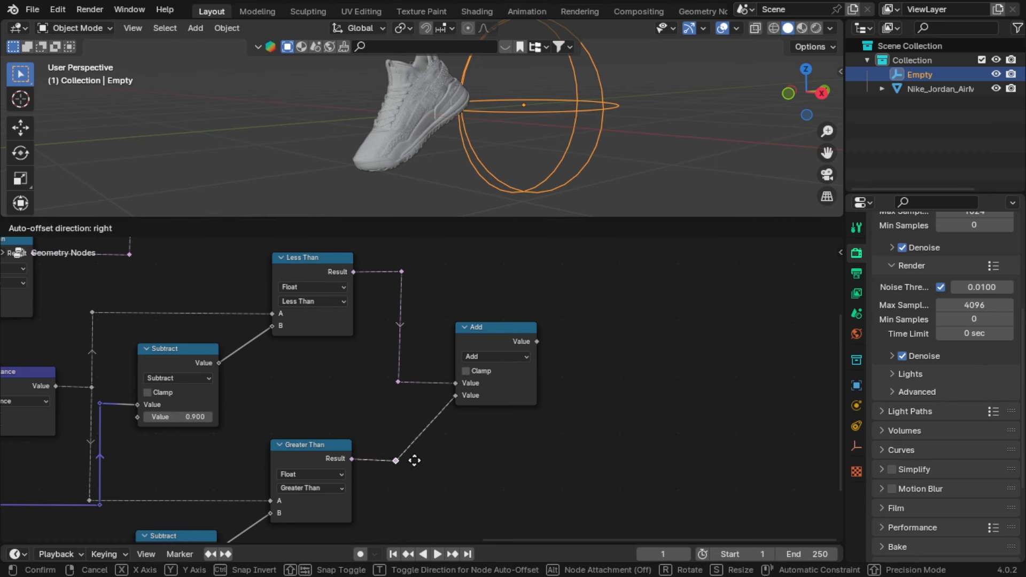
left_click(416, 457)
right_click_drag(400, 413, 444, 435, "shift")
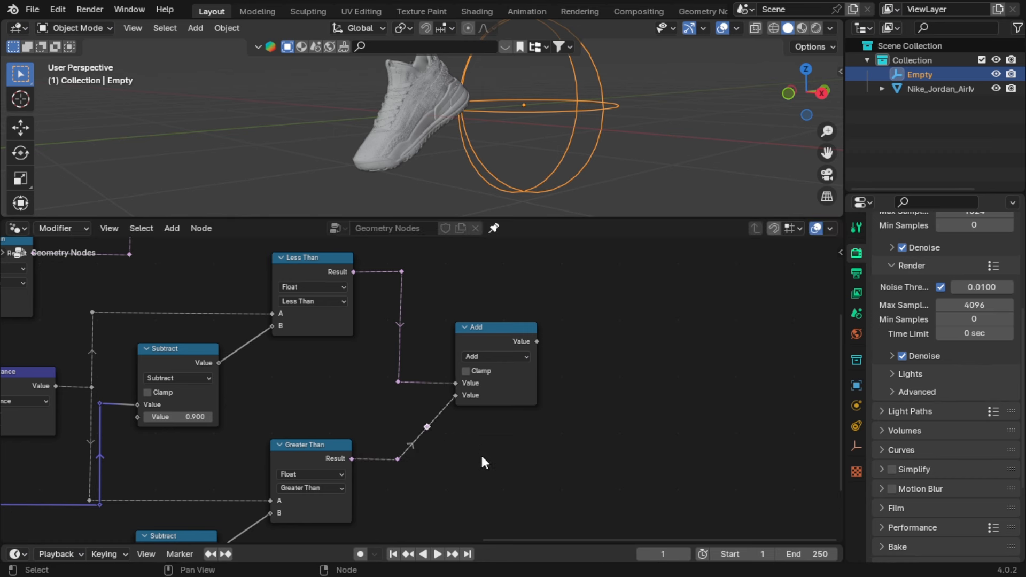
key("g")
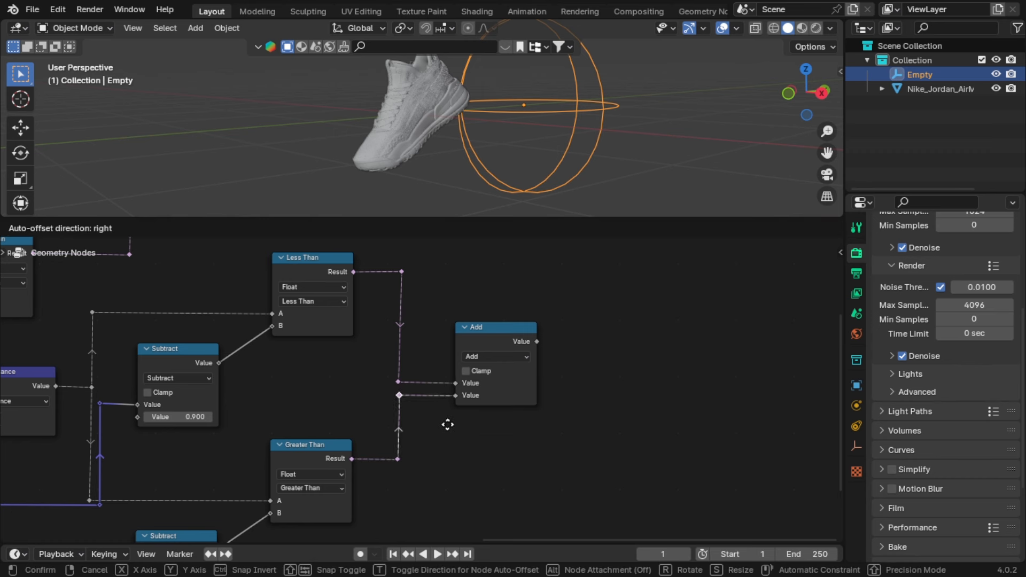
left_click(448, 425)
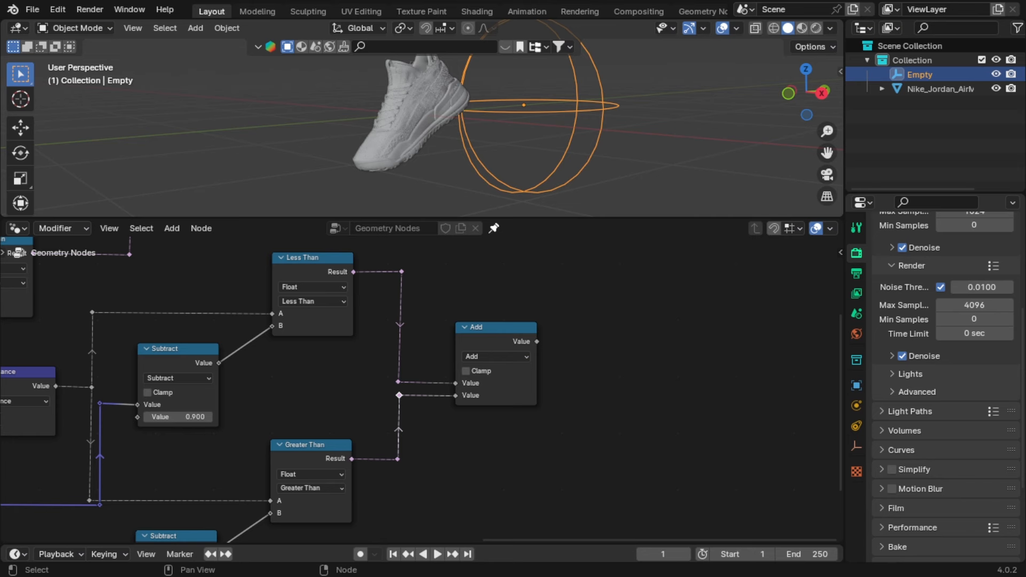
- Move the Group Output node far to the right of Split Edges, past the Add node
scroll(536, 360, "down", 2)
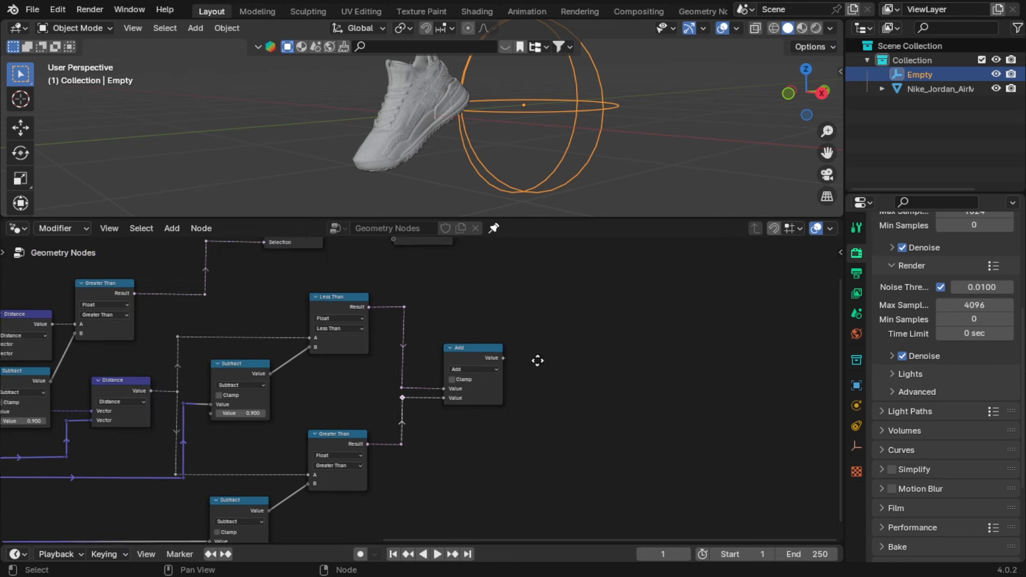
middle_click_drag(536, 360, 365, 438)
left_click_drag(233, 317, 287, 315)
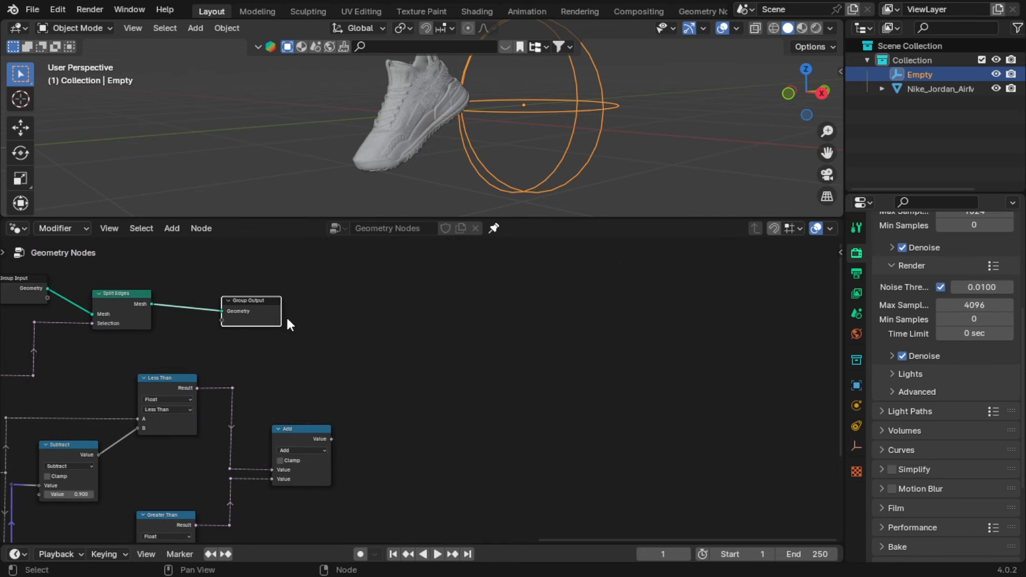
key("g")
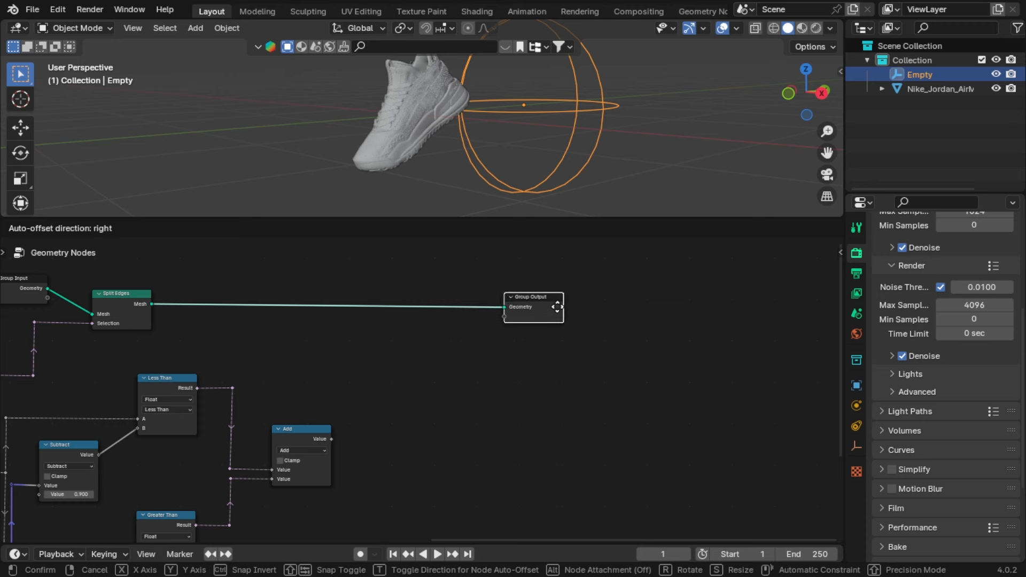
left_click(629, 308)
left_click(510, 404)
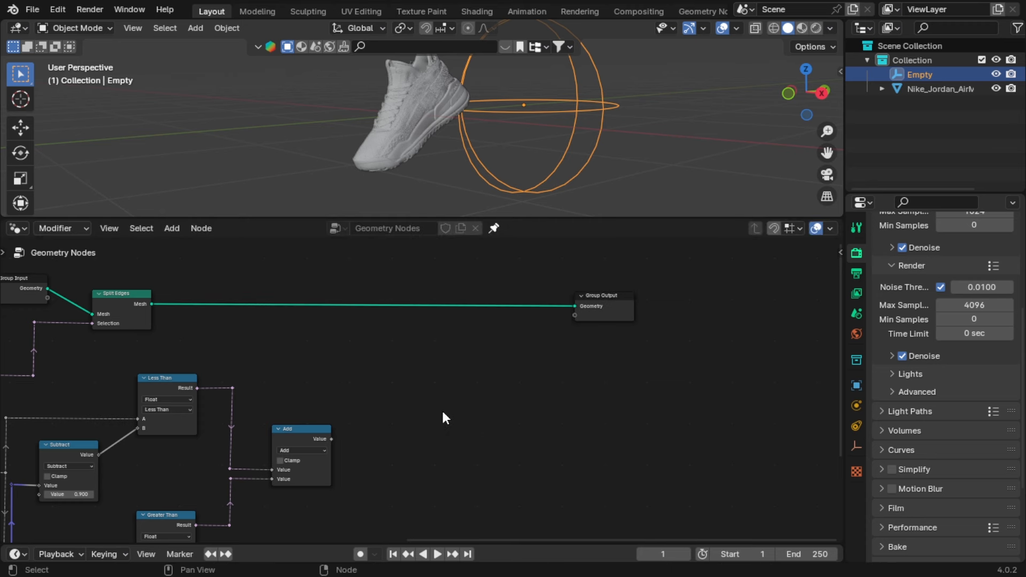
- Insert a Delete Geometry node on the link between Split Edges and Group Output, positioning it slightly above the link
scroll(441, 409, "up", 1)
key("shift+a")
left_click(427, 260)
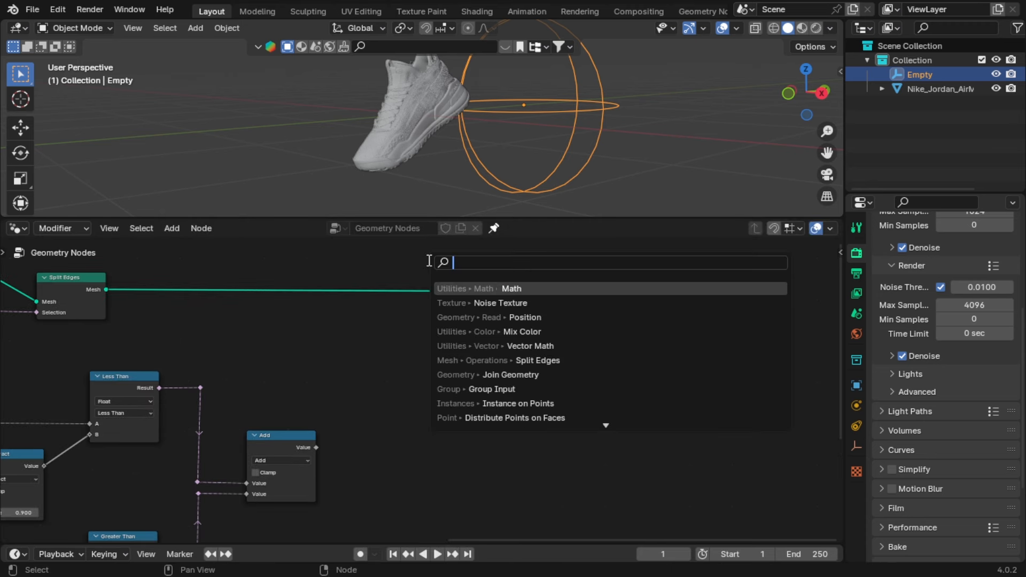
type("delete")
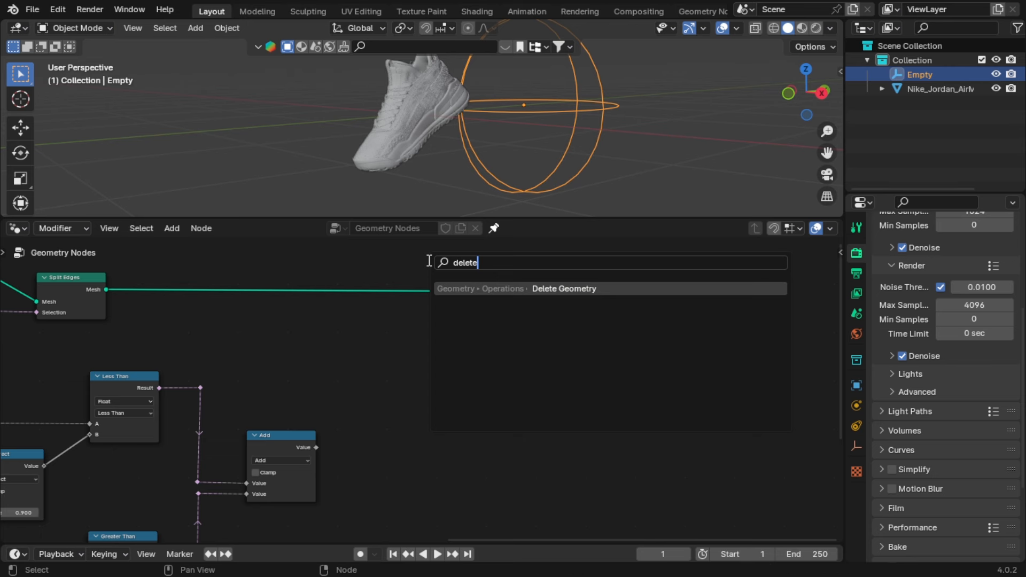
key("Return")
left_click(427, 261)
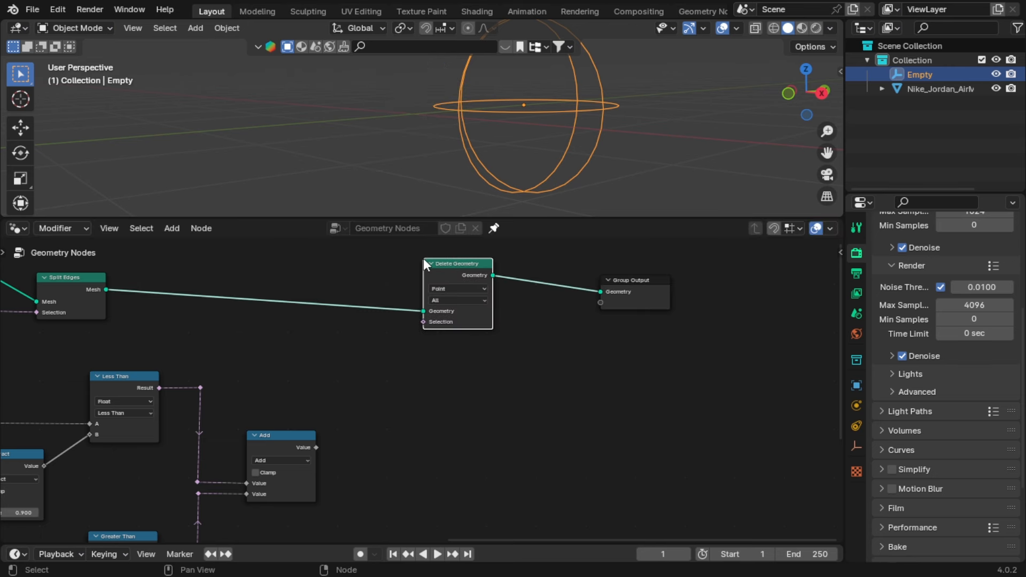
left_click_drag(450, 265, 441, 247)
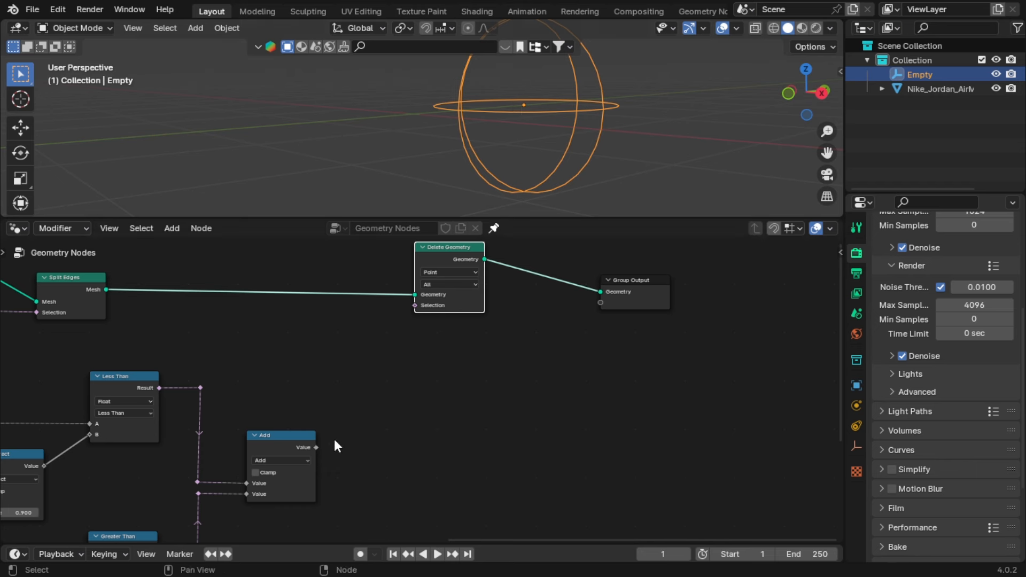
- Connect Add's Value output to Delete Geometry's Selection input, routed through two vertically aligned reroutes level with each socket
left_click_drag(317, 448, 415, 306)
right_click_drag(341, 357, 384, 403, "shift")
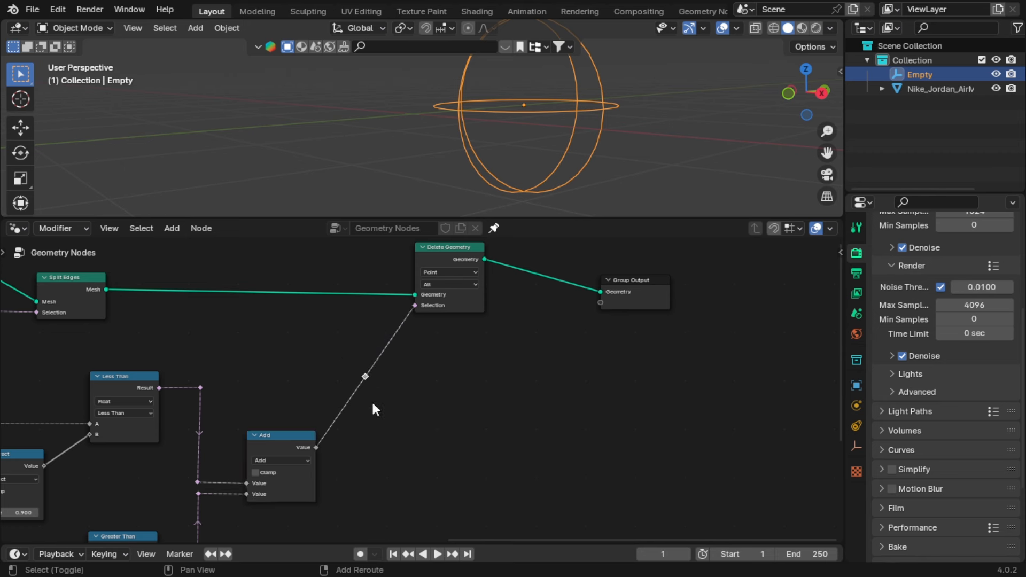
key("g")
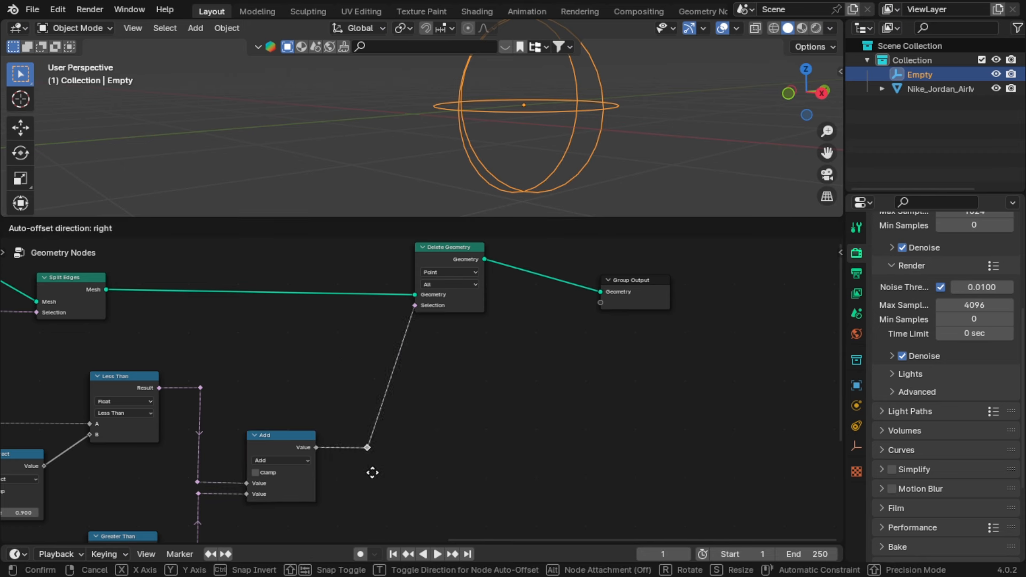
left_click(373, 474)
right_click_drag(448, 393, 393, 356, "shift")
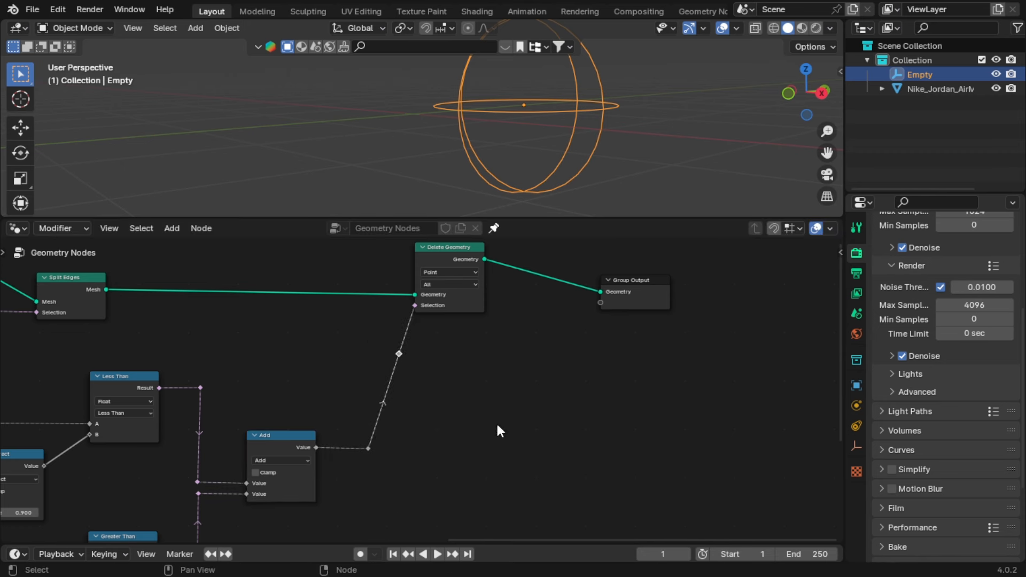
key("g")
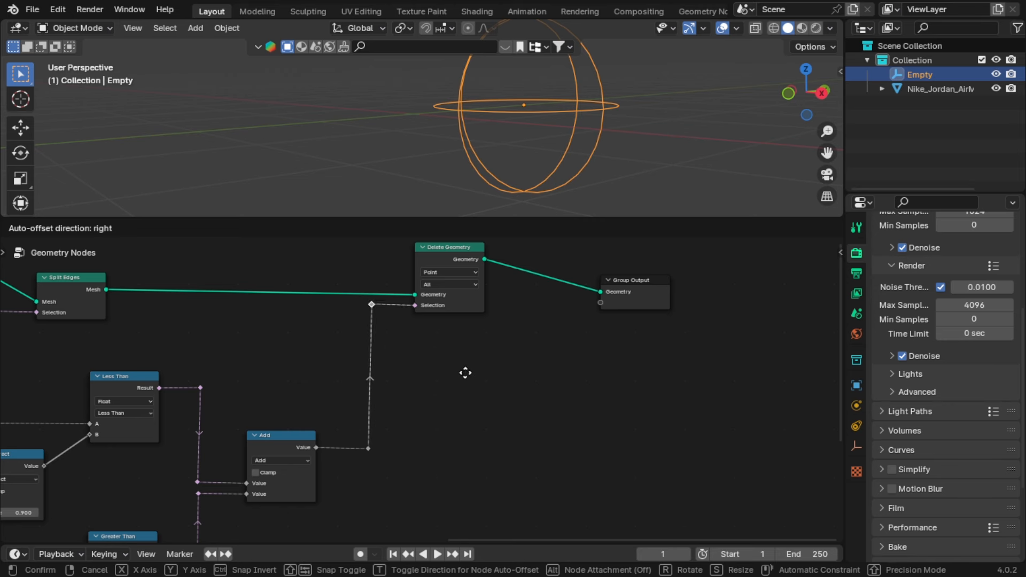
left_click(464, 374)
- Set the Subtract value feeding Less Than to 0.010 and the one feeding the lower Greater Than to -0.380
middle_click_drag(254, 454, 407, 297)
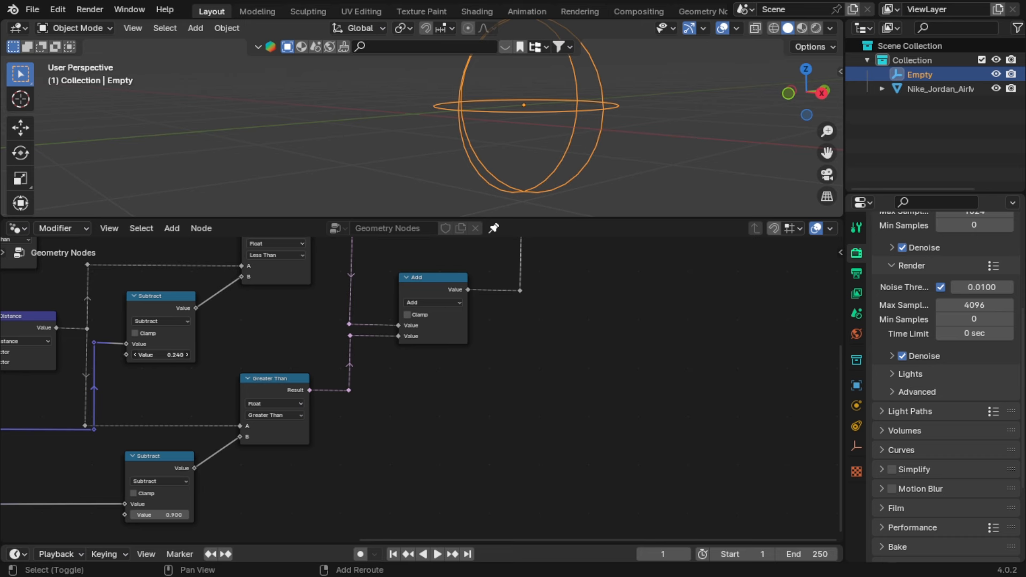
left_click_drag(170, 355, 163, 355, "shift")
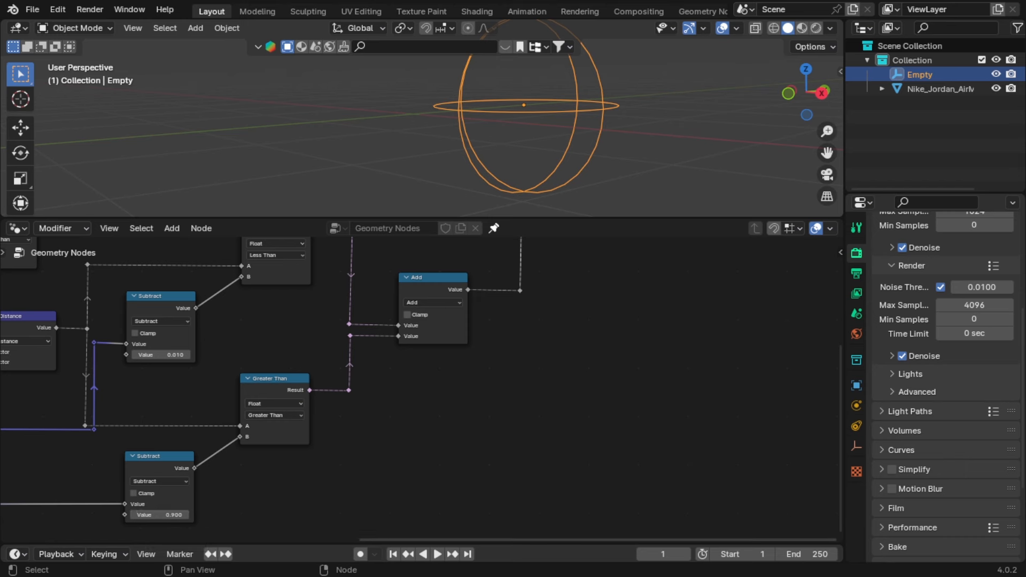
left_click_drag(164, 515, 227, 514)
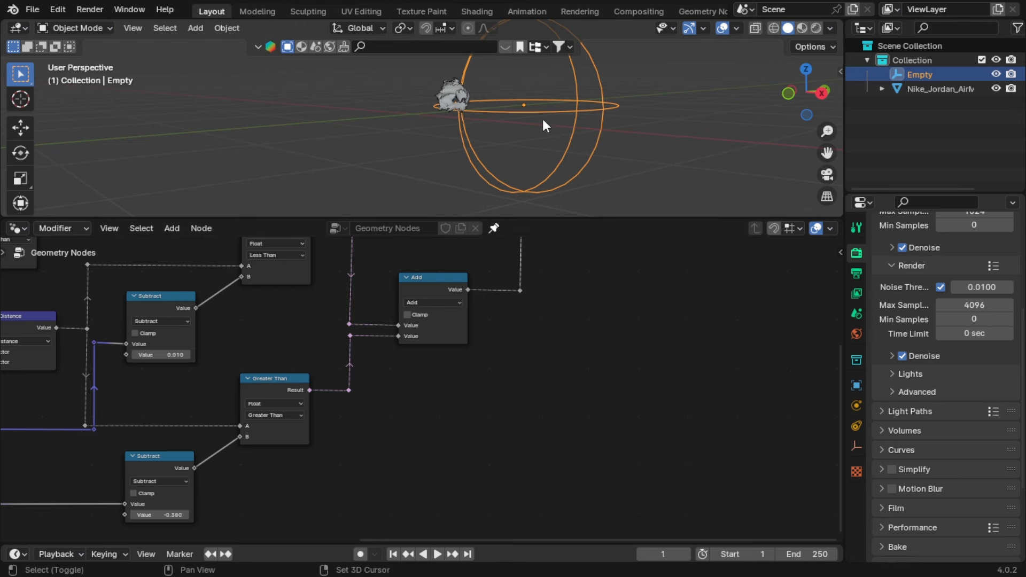
- Move the sphere empty along negative Y toward the shoe and rescale it
middle_click_drag(543, 119, 544, 138)
key("g")
key("y")
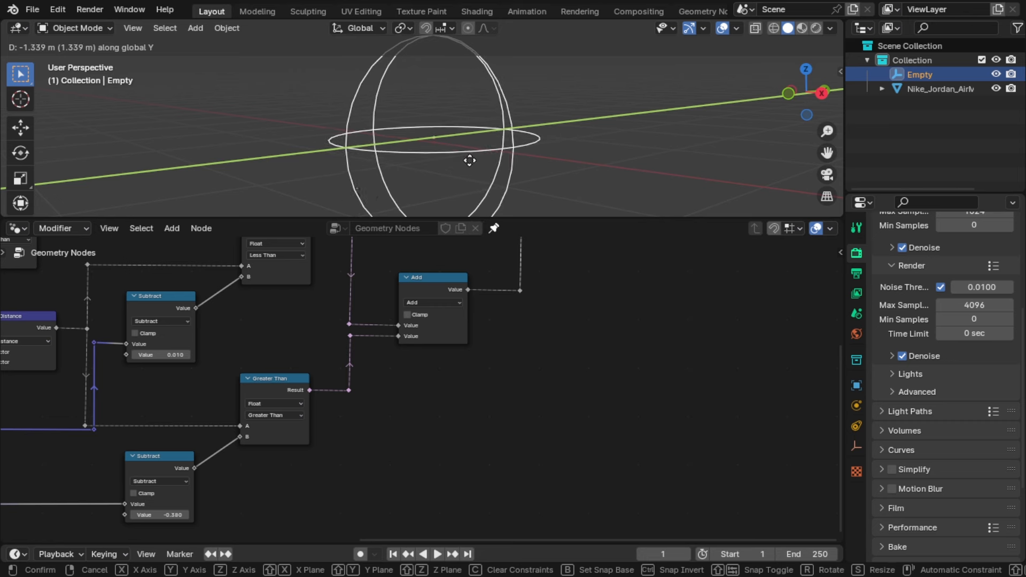
left_click(495, 157)
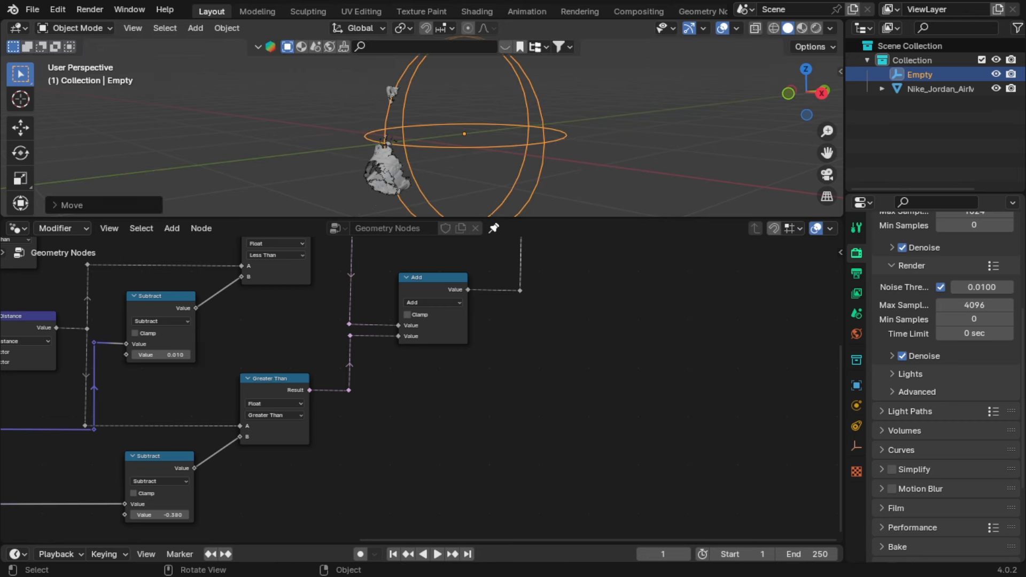
key("s")
left_click(609, 164)
- Examine the torn edges of the shoe fragment near the sphere empty up close
scroll(453, 171, "up", 4)
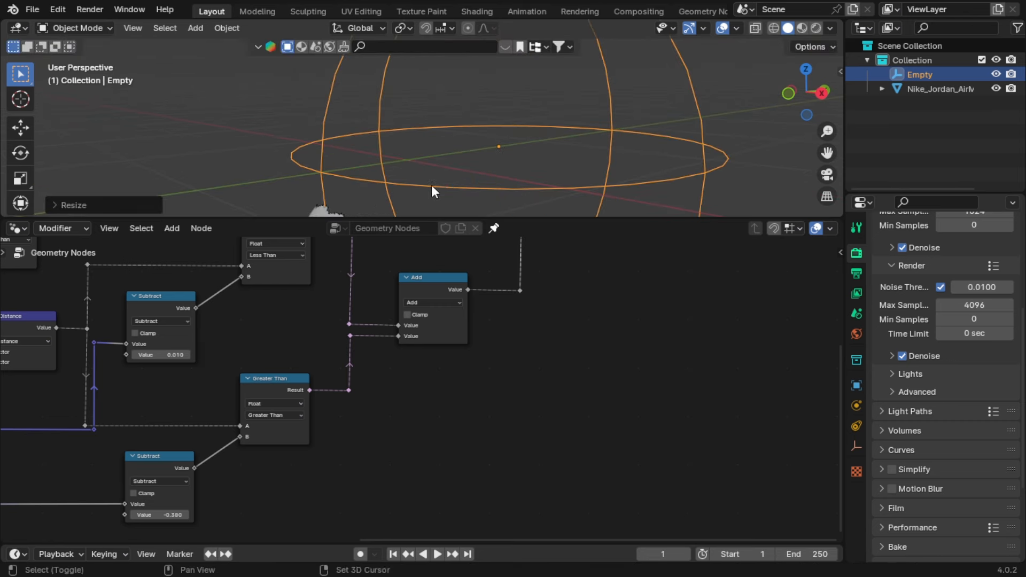
middle_click_drag(431, 185, 479, 90, "shift")
scroll(464, 147, "up", 2)
middle_click_drag(403, 178, 434, 104, "shift")
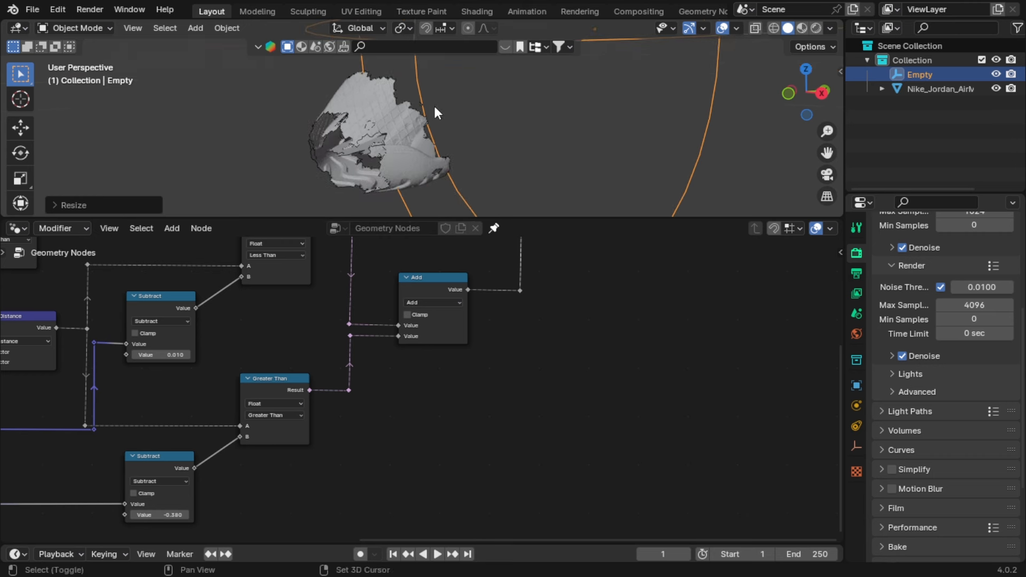
middle_click_drag(380, 146, 374, 179)
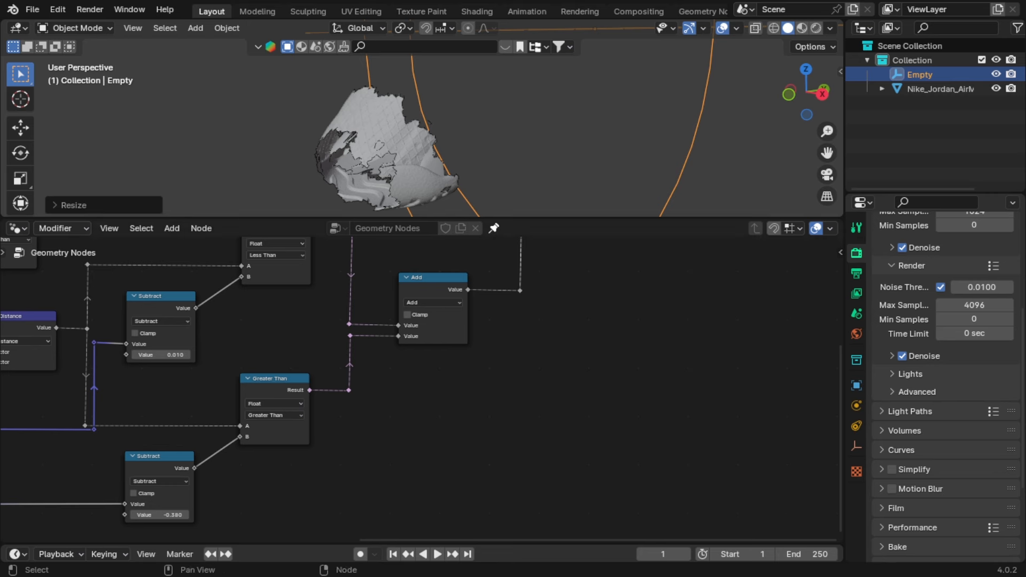
scroll(422, 119, "up", 5)
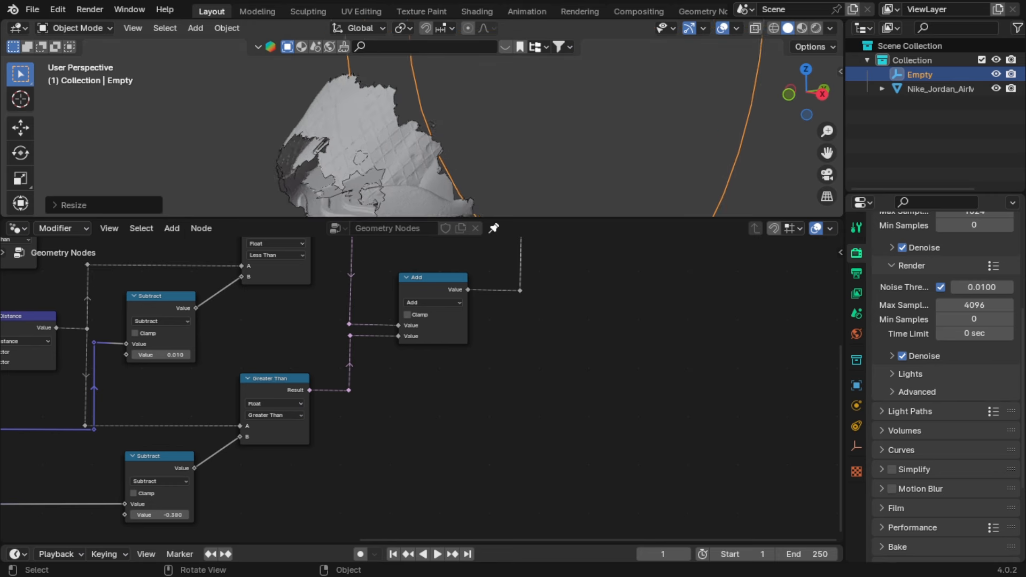
scroll(423, 119, "down", 1)
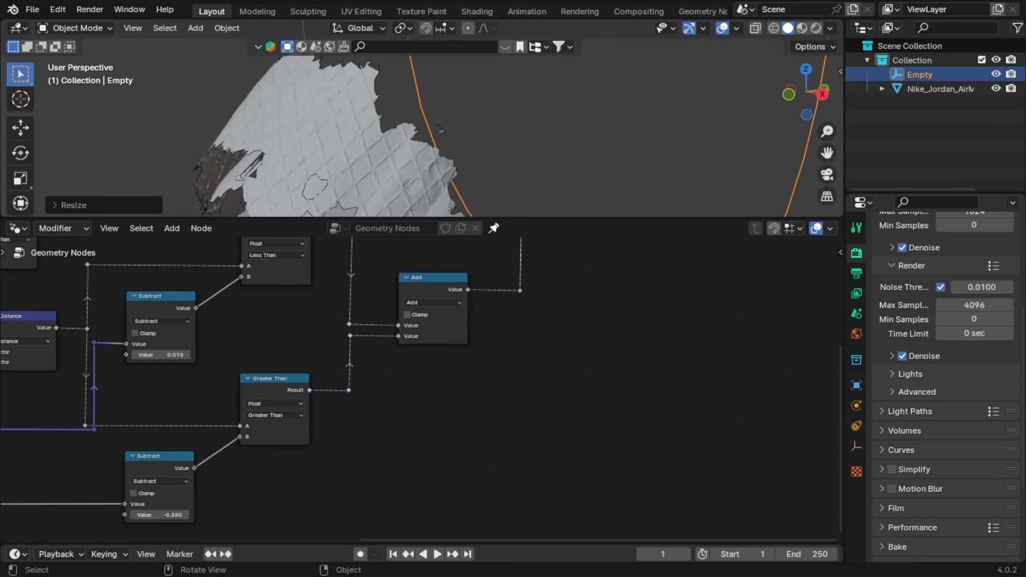
- Set the value of the Subtract node feeding the Greater Than node for Split Edges to 0.830
middle_click_drag(124, 407, 324, 330)
middle_click_drag(309, 372, 408, 447)
left_click_drag(216, 404, 225, 405)
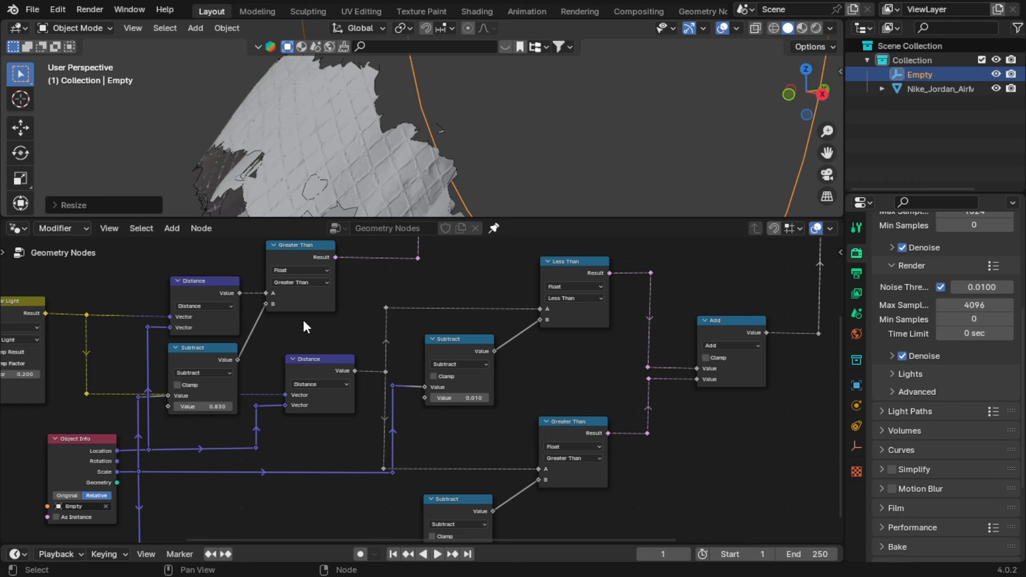
- Mute and unmute Split Edges twice to compare the mesh, and move Group Input farther left, level with Split Edges' Mesh input
middle_click_drag(303, 318, 214, 449)
left_click(416, 307)
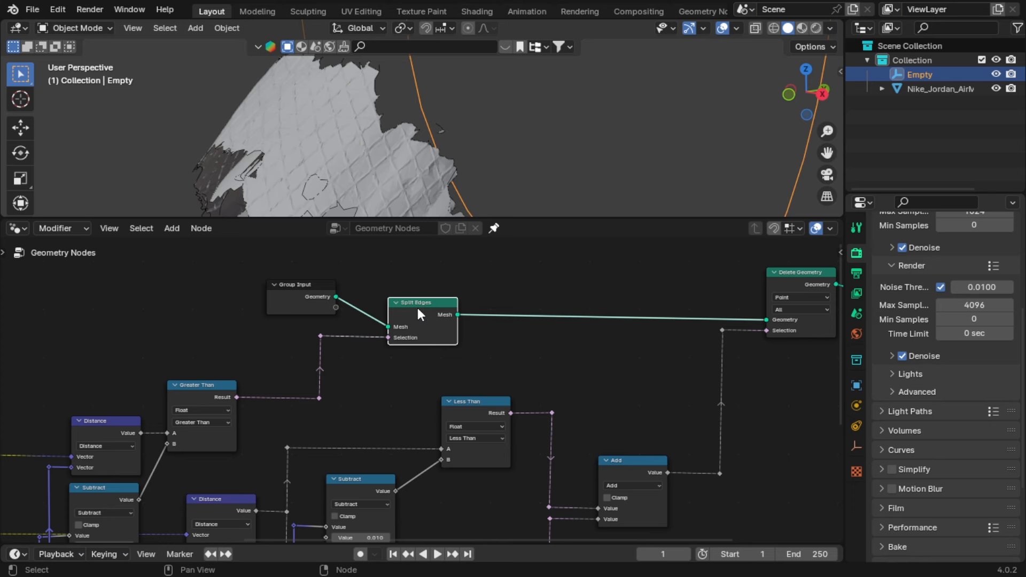
key("m")
key("m")
key("m")
key("m")
left_click_drag(288, 299, 241, 331)
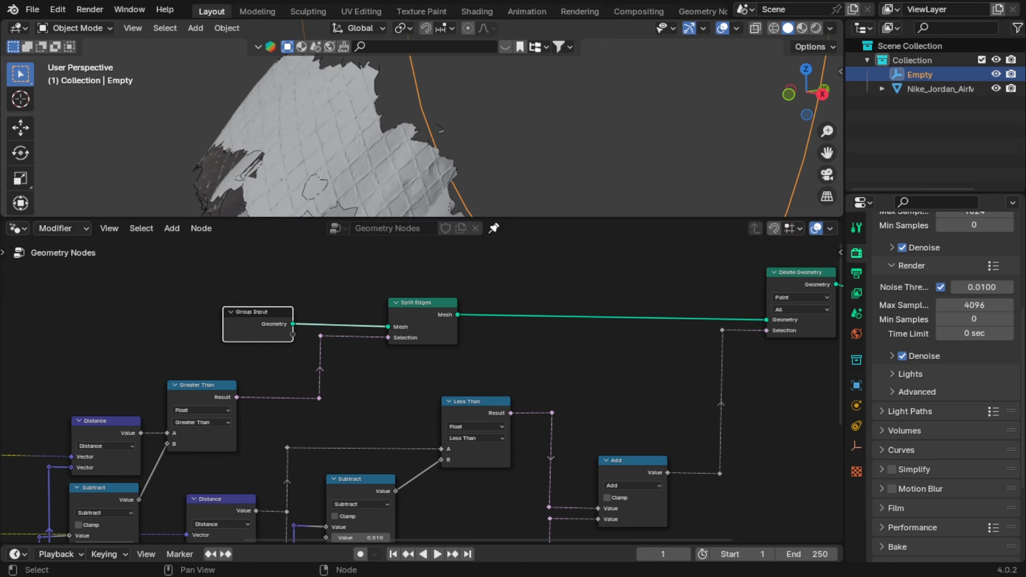
- Switch the comparison node feeding Split Edges to Less Than and restore it to Greater Than
left_click(202, 423)
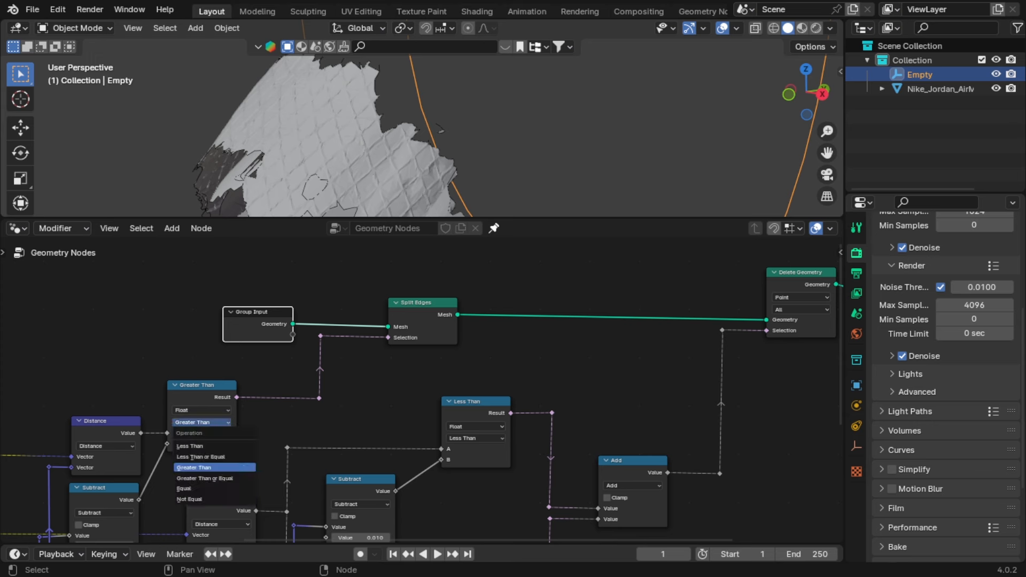
left_click(212, 445)
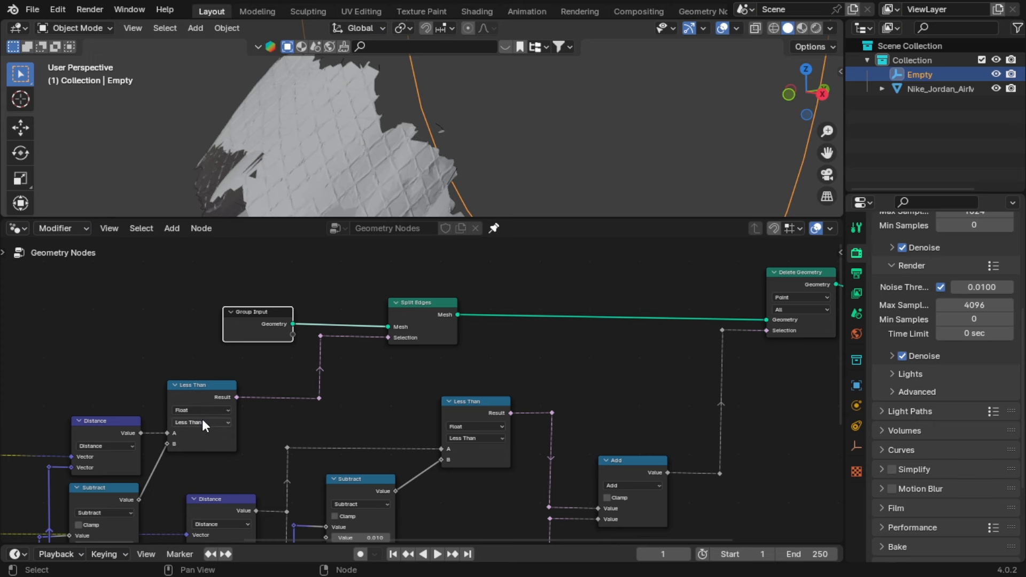
left_click(202, 421)
left_click(197, 468)
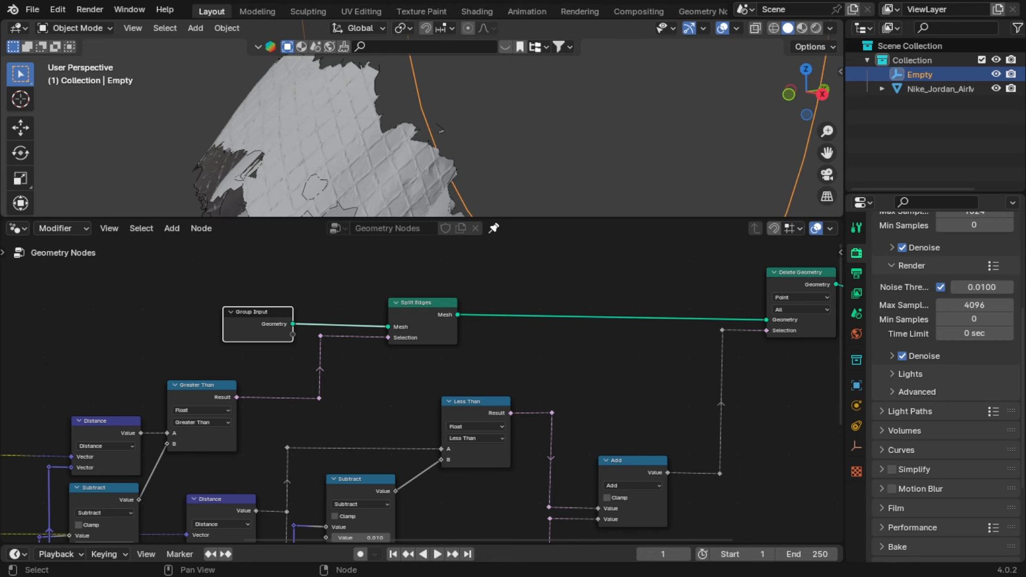
- Move the Group Output node far to the right of Delete Geometry to make room for more nodes
scroll(421, 389, "down", 5)
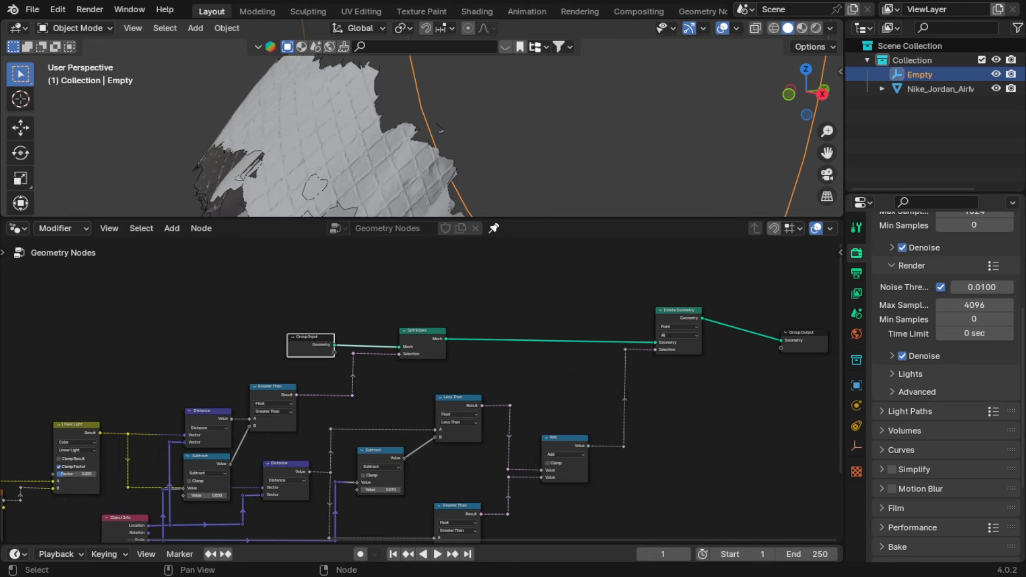
middle_click_drag(678, 389, 303, 382)
left_click_drag(418, 342, 568, 337)
scroll(433, 385, "up", 2)
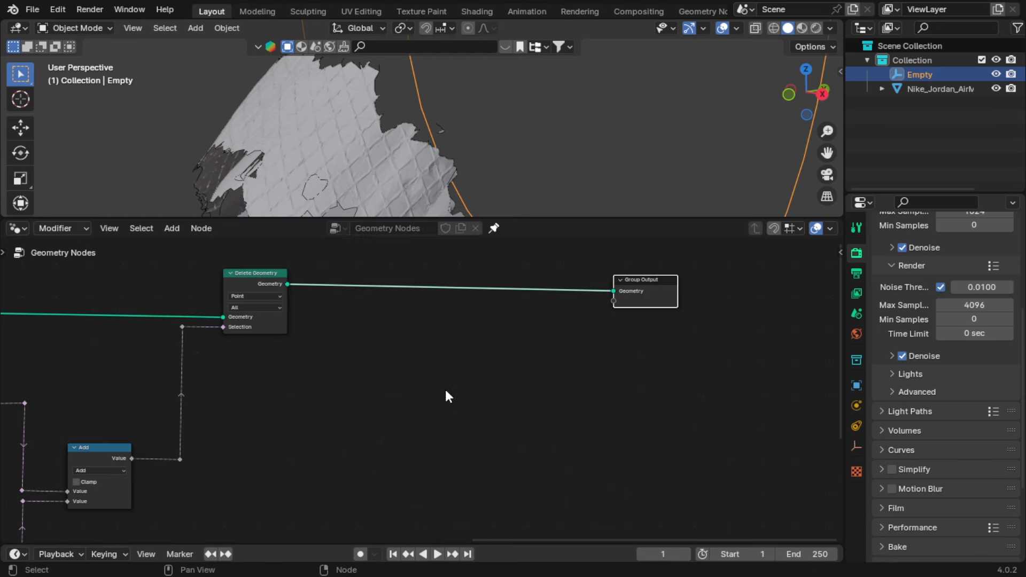
middle_click_drag(447, 394, 397, 394)
scroll(419, 339, "up", 1)
scroll(426, 364, "up", 1)
middle_click_drag(426, 364, 417, 402)
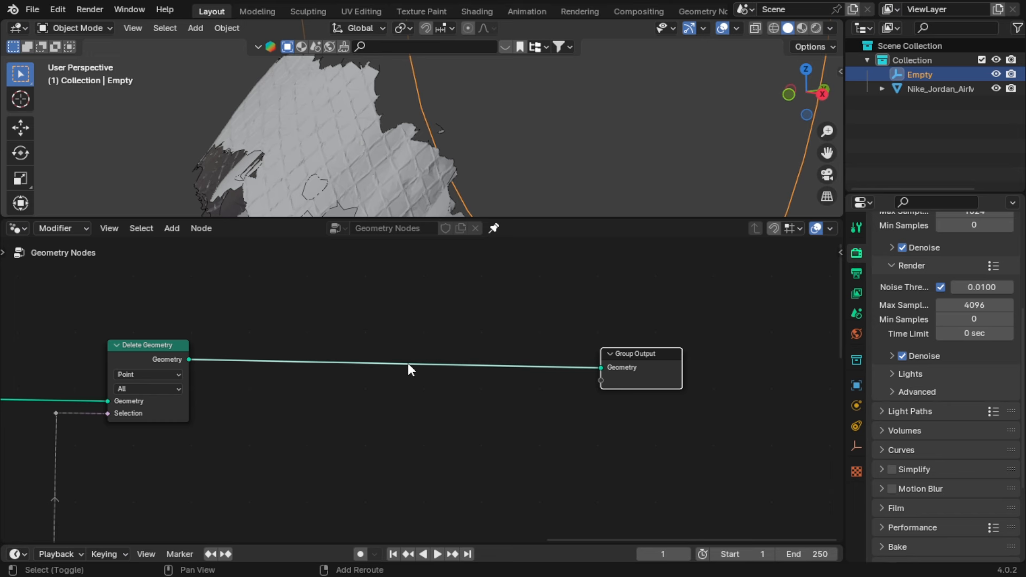
- Switch the 3D viewport to rendered shading and turn off Scene World lighting
left_click(814, 28)
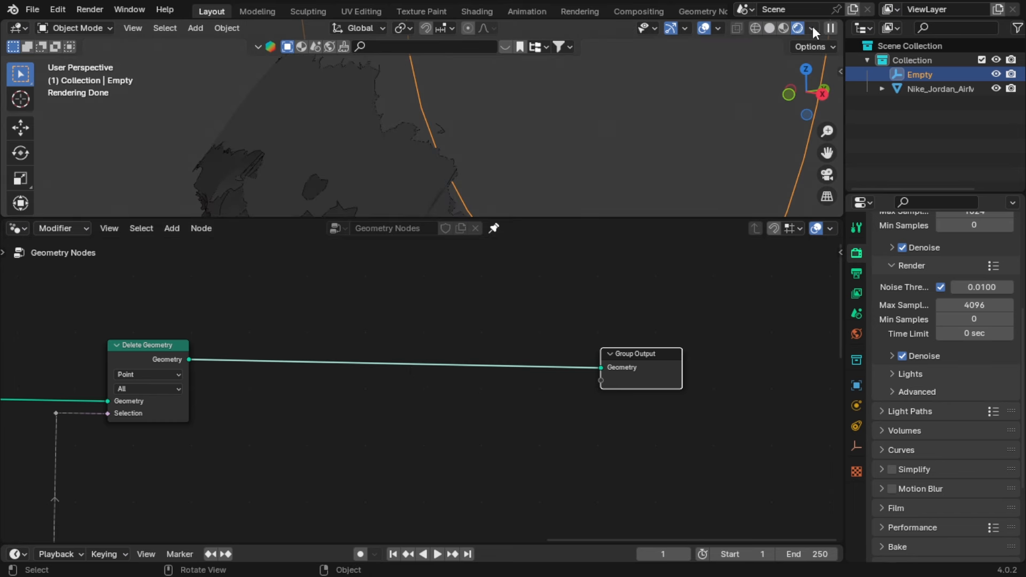
left_click(814, 28)
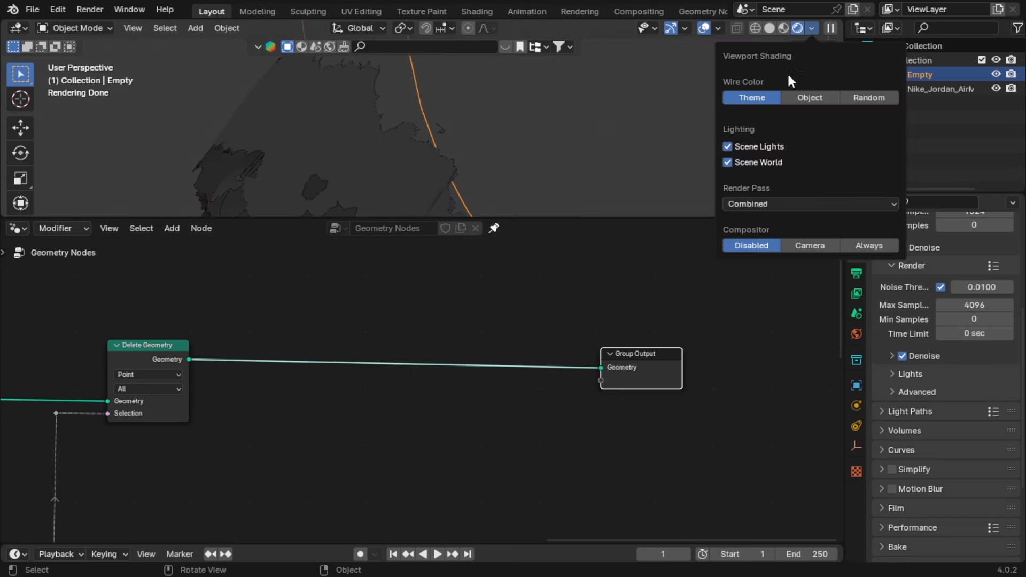
left_click(728, 162)
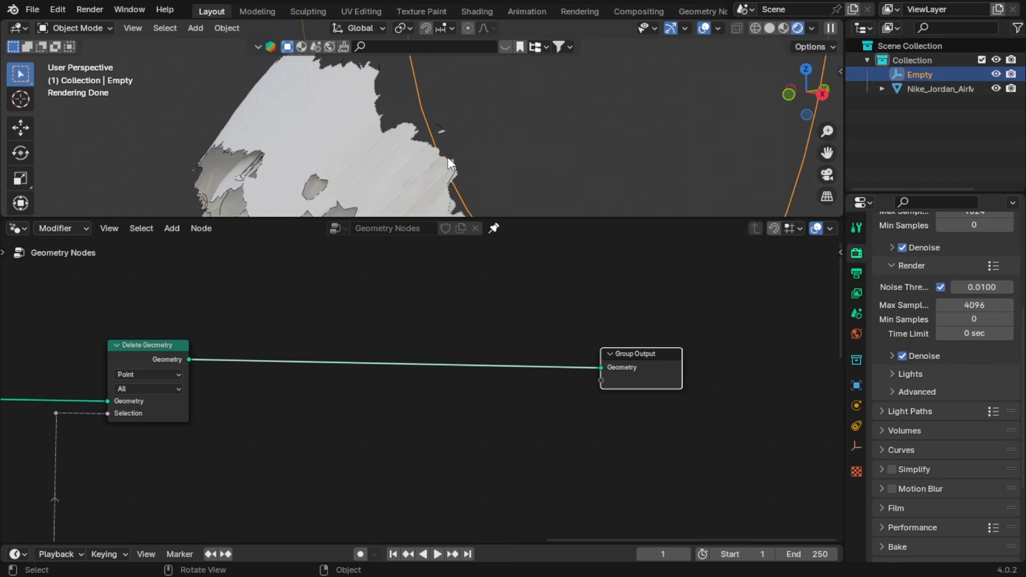
- Move the sphere empty about 0.13 m along Y and return the viewport to solid shading
key("g")
key("y")
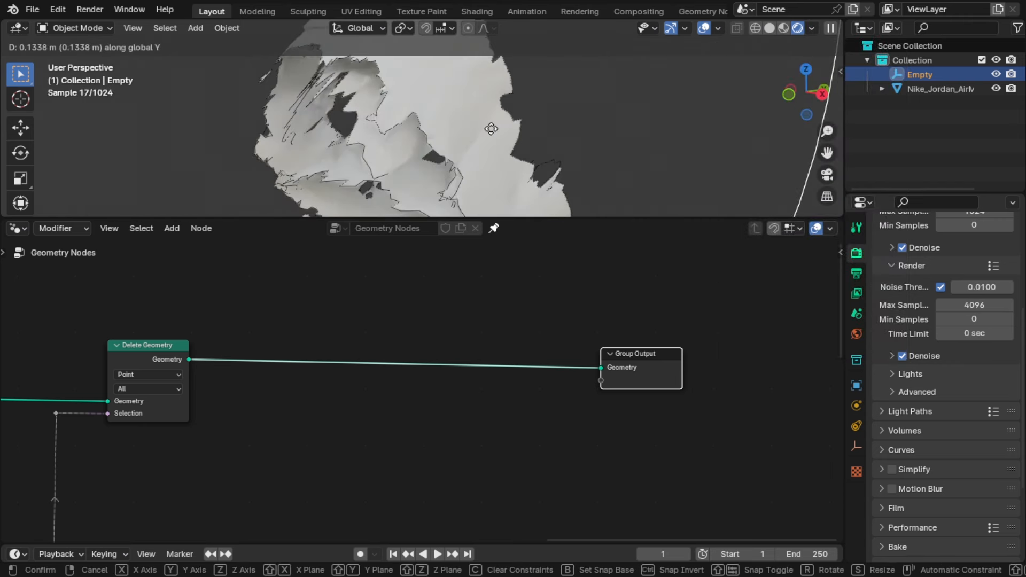
left_click(488, 128)
left_click(766, 28)
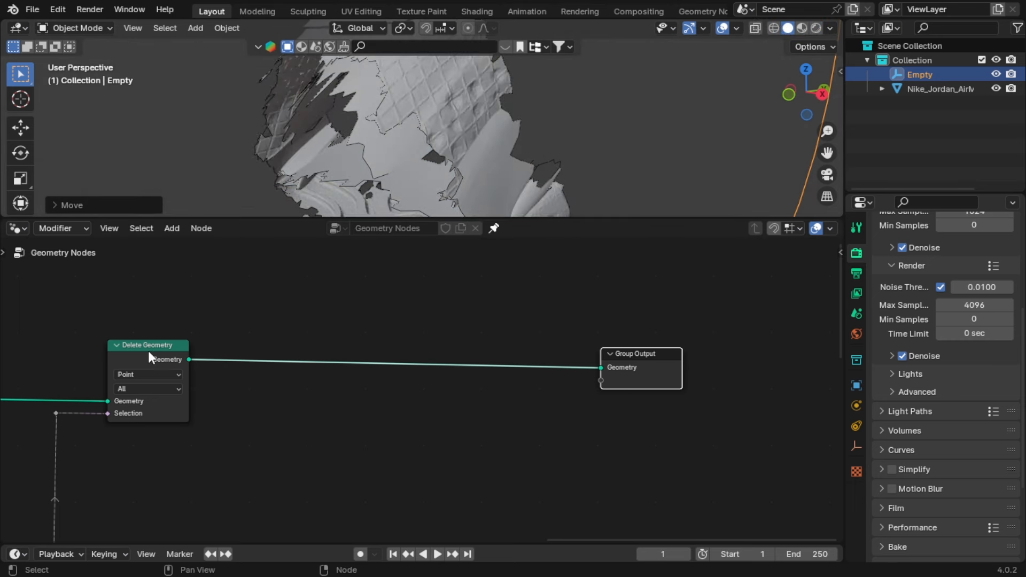
- Insert a Set Position node on the link between Delete Geometry and Group Output
mouse_move(149, 350)
middle_mouse_down()
mouse_move(663, 340)
mouse_move(528, 316)
middle_mouse_up()
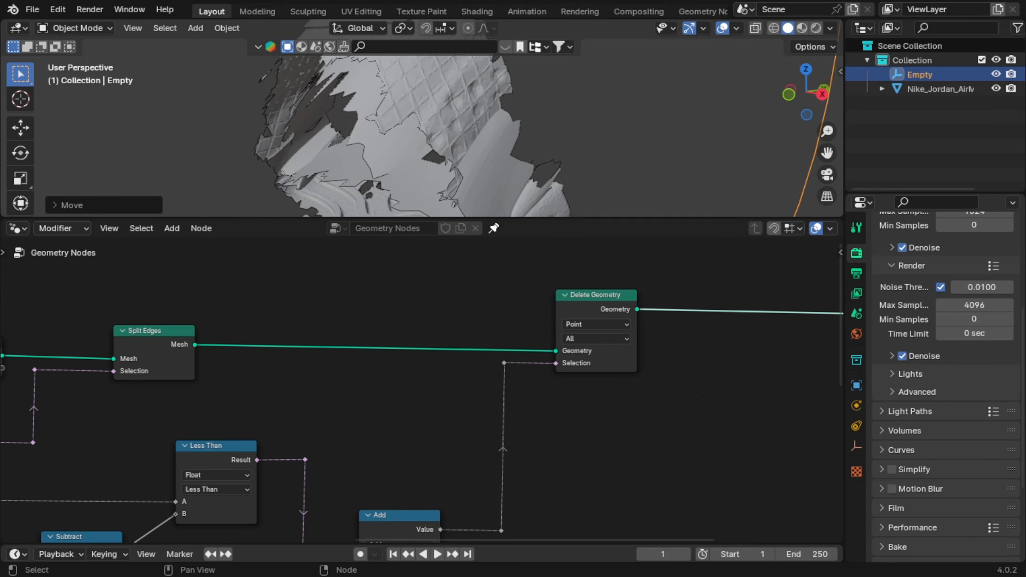
middle_click_drag(554, 452, 430, 358)
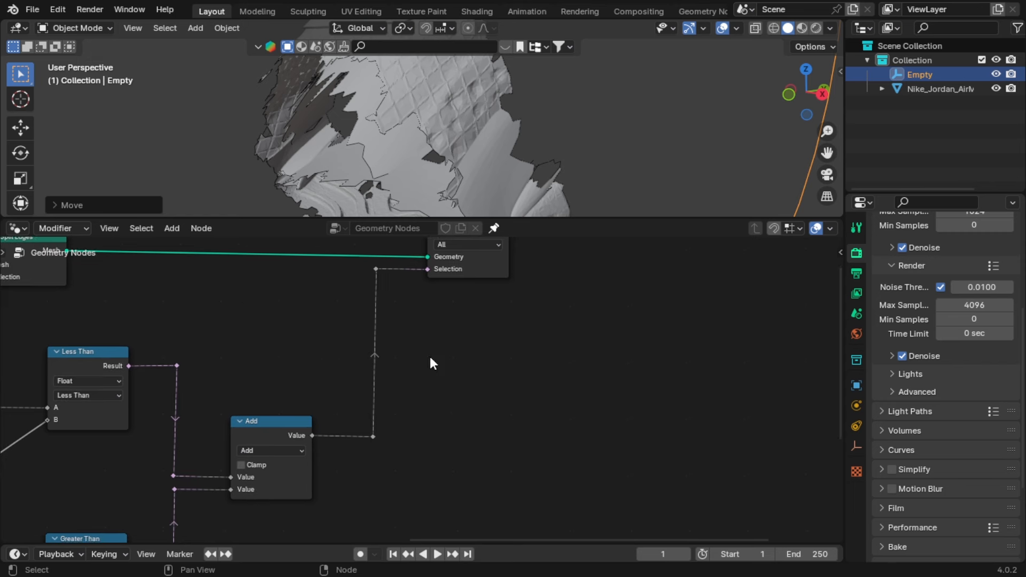
middle_click_drag(433, 466, 426, 431)
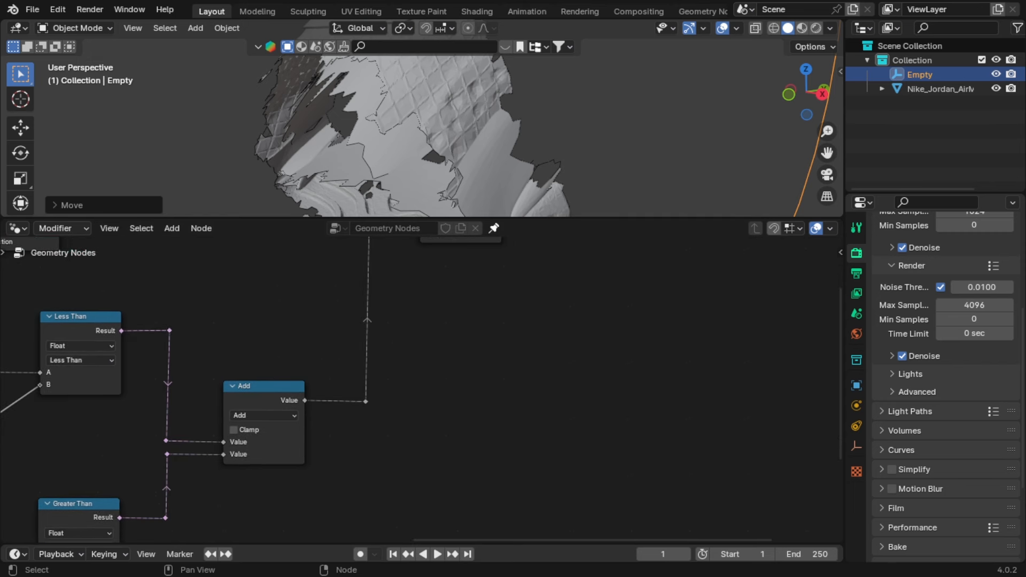
scroll(419, 388, "down", 3)
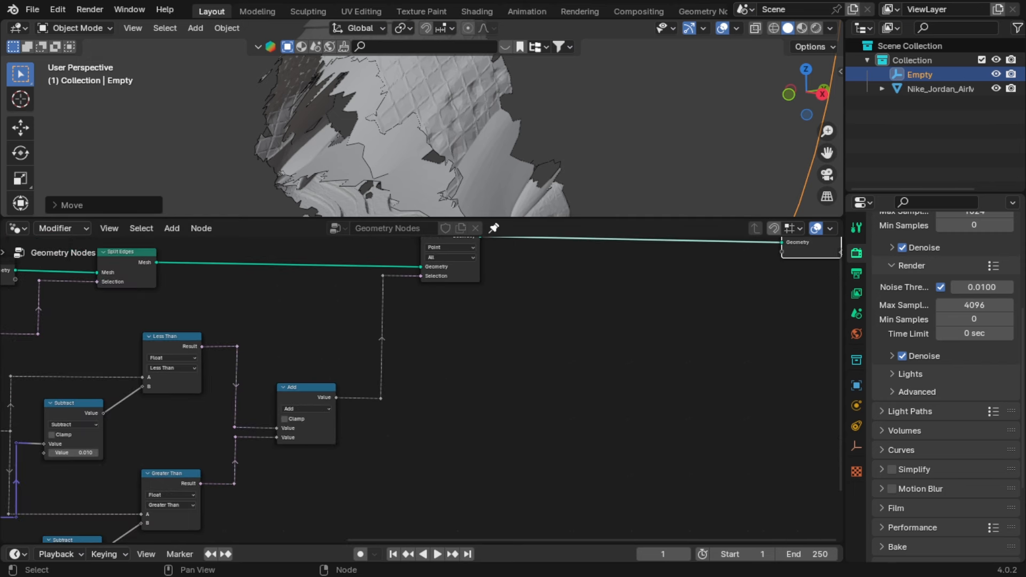
middle_click_drag(288, 488, 159, 528)
middle_click_drag(452, 386, 321, 436)
scroll(352, 405, "up", 4)
middle_click_drag(368, 408, 430, 409)
left_click(447, 389)
key("shift+a")
left_click(410, 262)
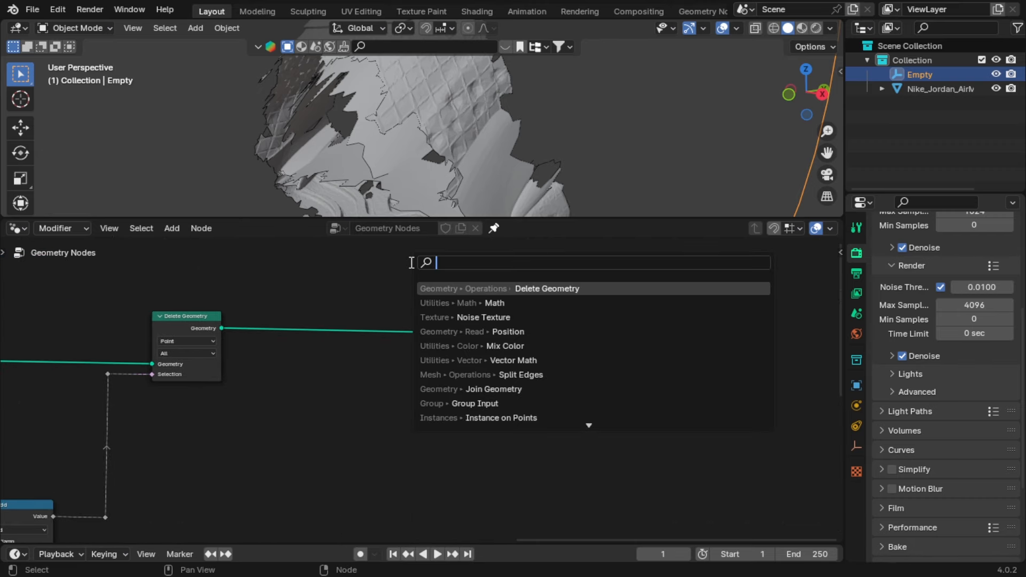
type("set position")
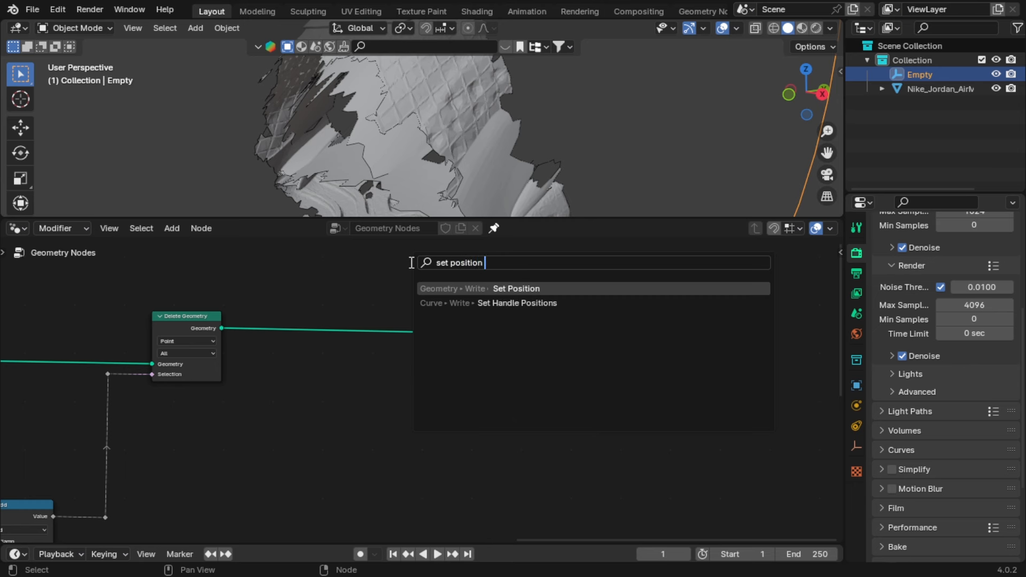
key("Return")
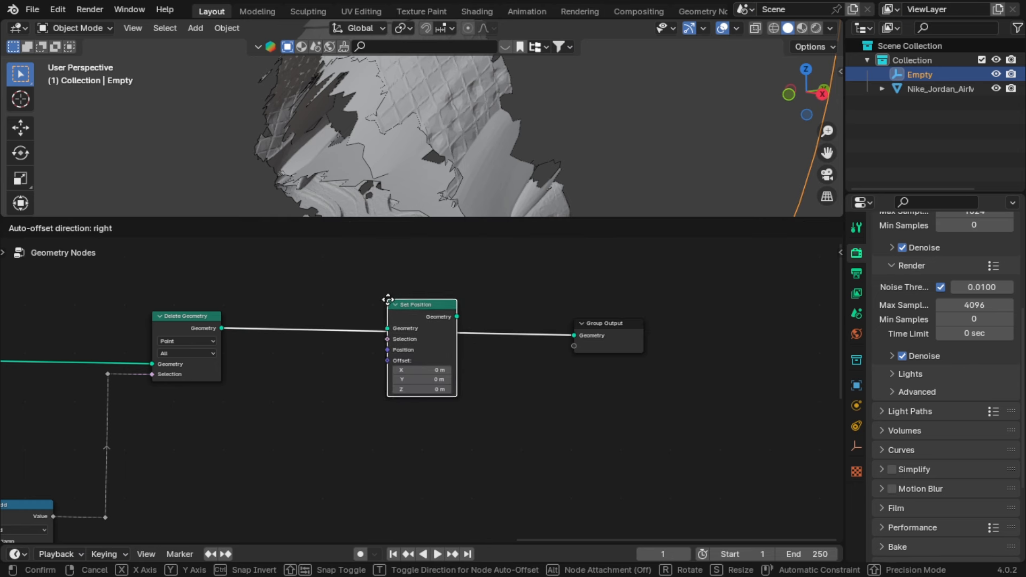
left_click(391, 298)
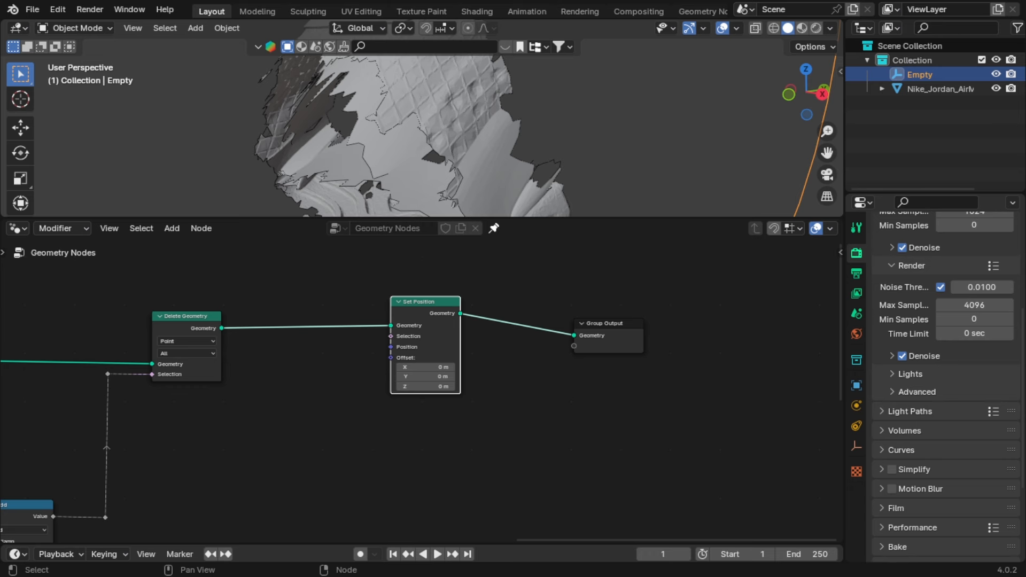
- Branch a new Math Add node off the Object Info Scale link and place it to the right of the lower Greater Than node
middle_click_drag(222, 445, 633, 244)
scroll(418, 386, "down", 5)
middle_click_drag(253, 449, 340, 385)
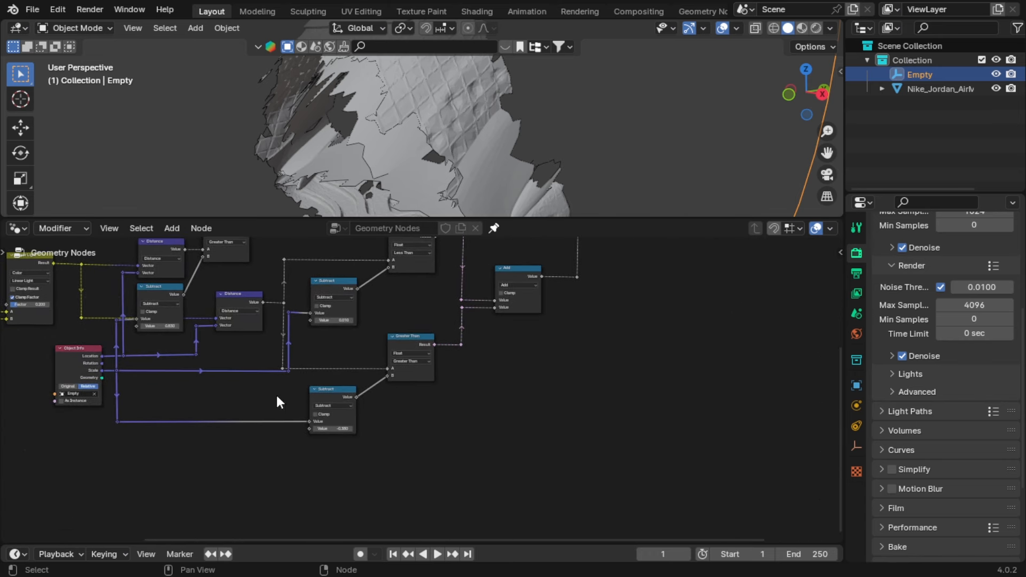
left_click_drag(116, 371, 611, 380)
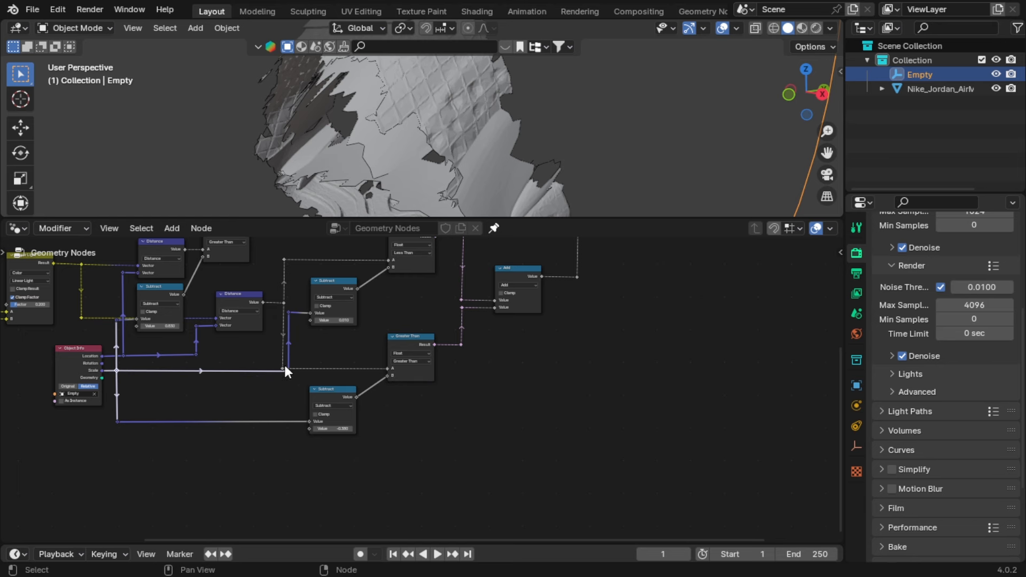
left_click_drag(287, 371, 627, 374)
type("add")
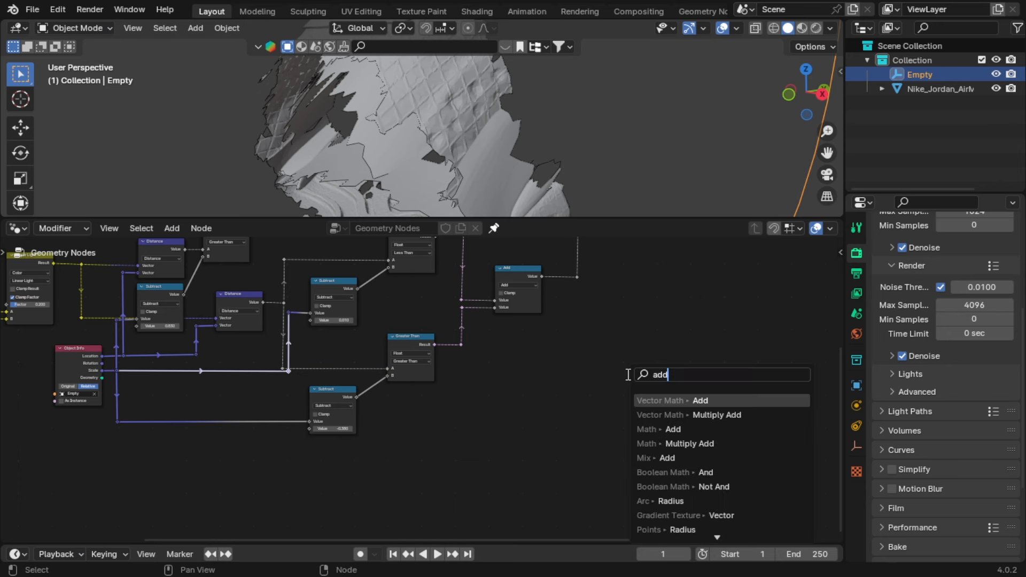
left_click(650, 431)
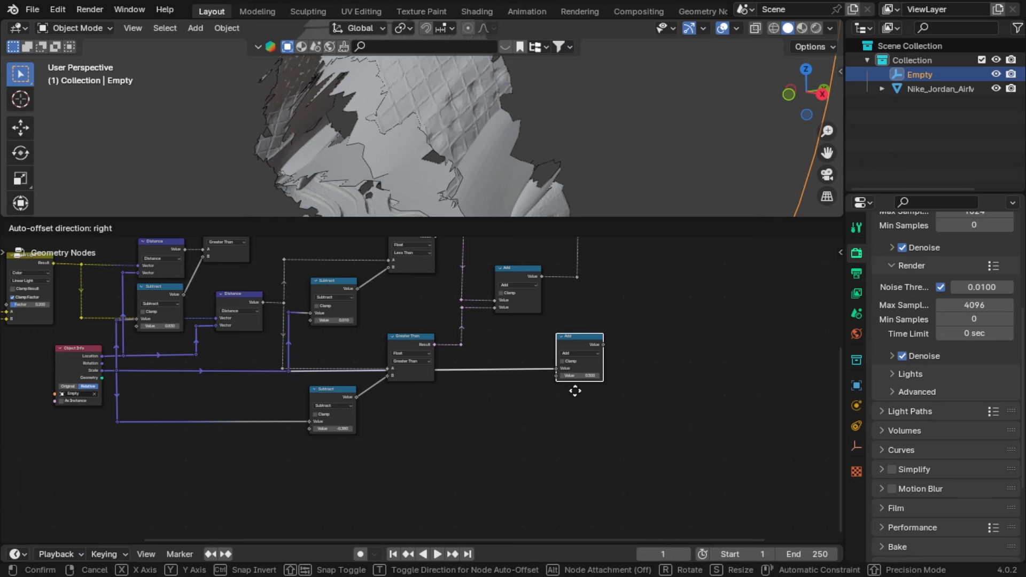
left_click(577, 401)
- Add a Map Range node to the right of the two Add nodes
scroll(576, 401, "up", 4)
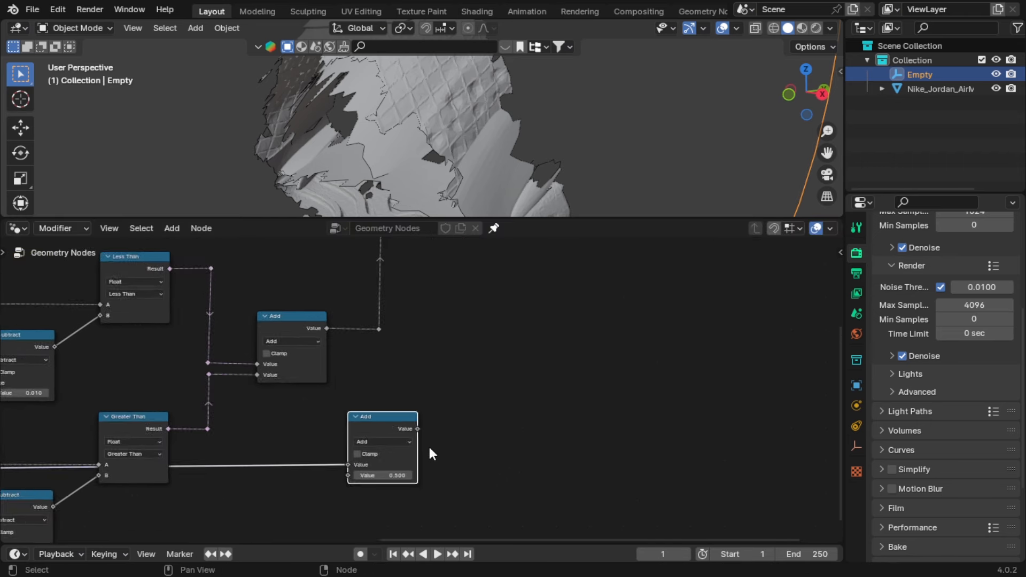
middle_click_drag(415, 459, 348, 414)
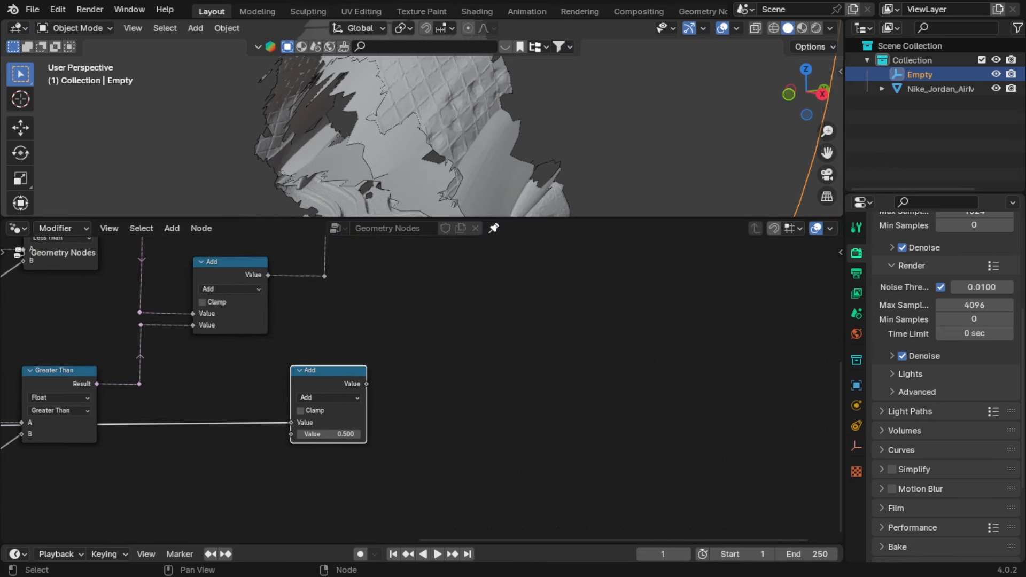
middle_click_drag(416, 359, 310, 399)
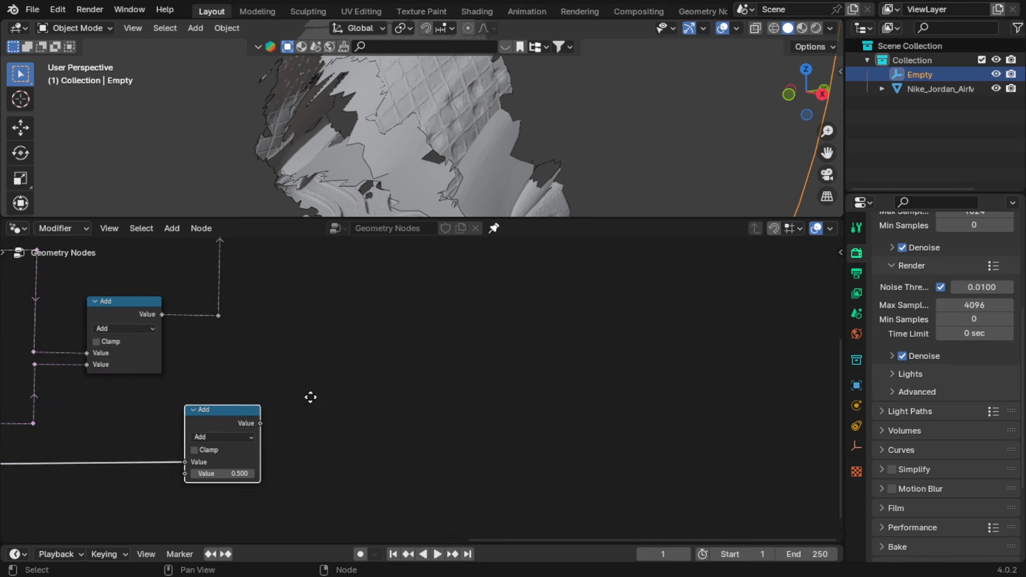
scroll(377, 348, "down", 2)
key("shift+a")
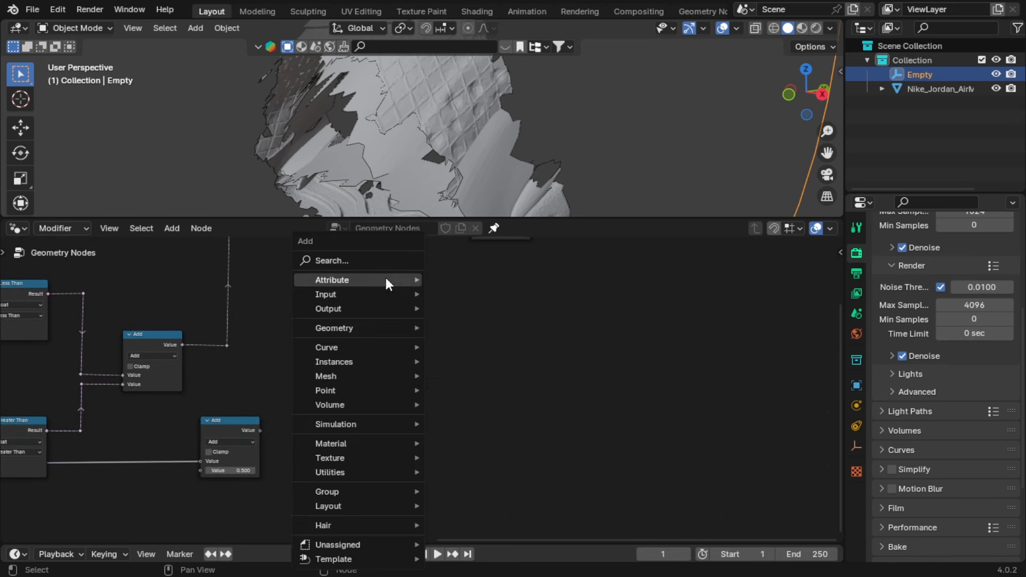
left_click(381, 261)
type("map ")
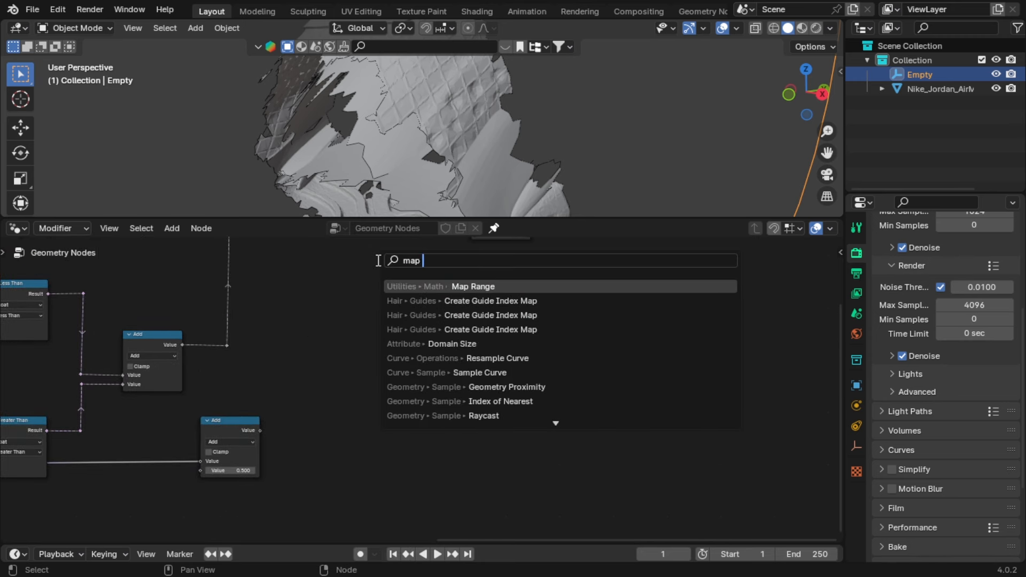
type("range")
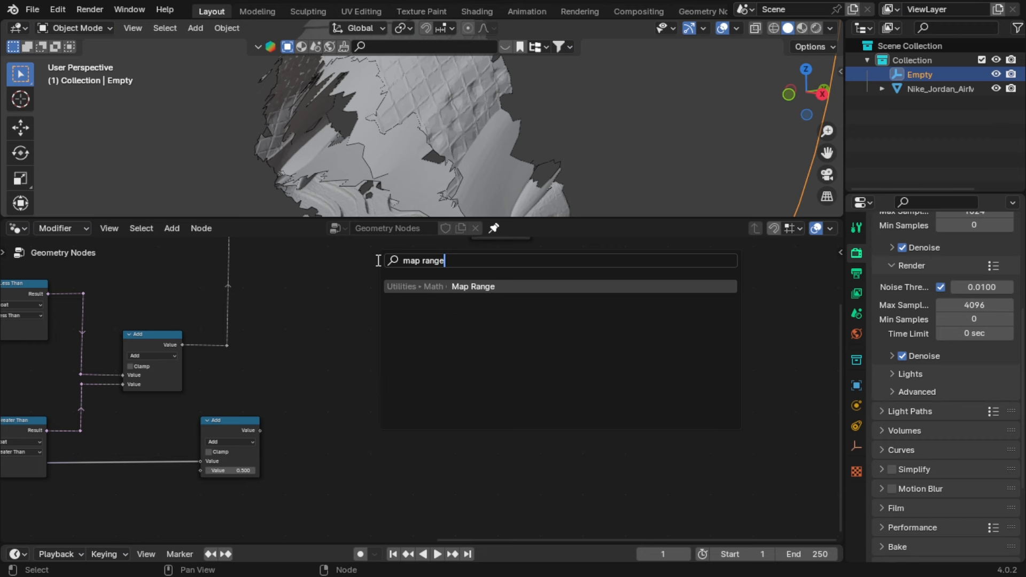
key("Return")
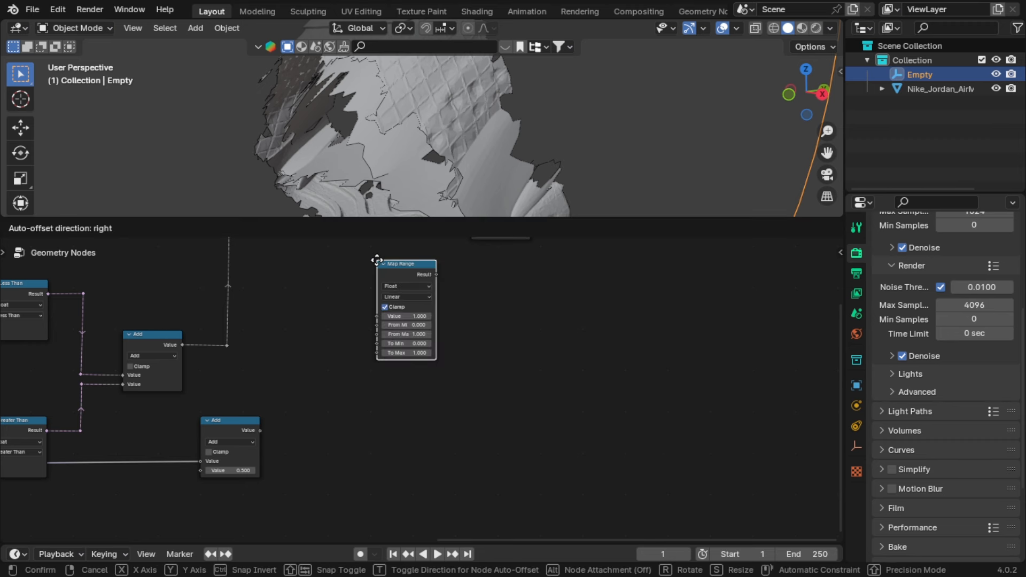
left_click(367, 300)
- Connect the lower Distance node's value to the Map Range Value input and shift Map Range down slightly to straighten the link
scroll(357, 329, "up", 2)
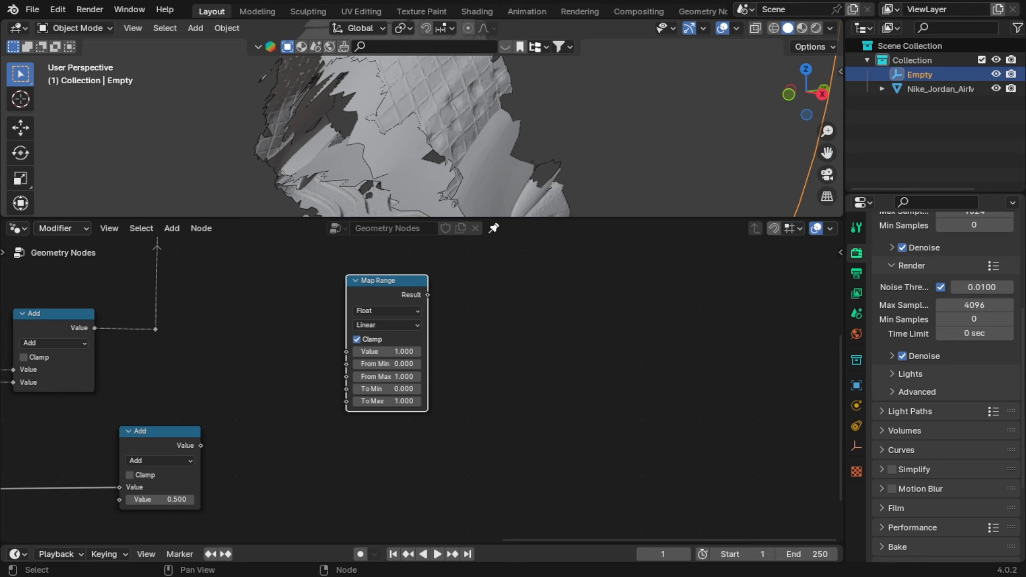
scroll(109, 380, "down", 3)
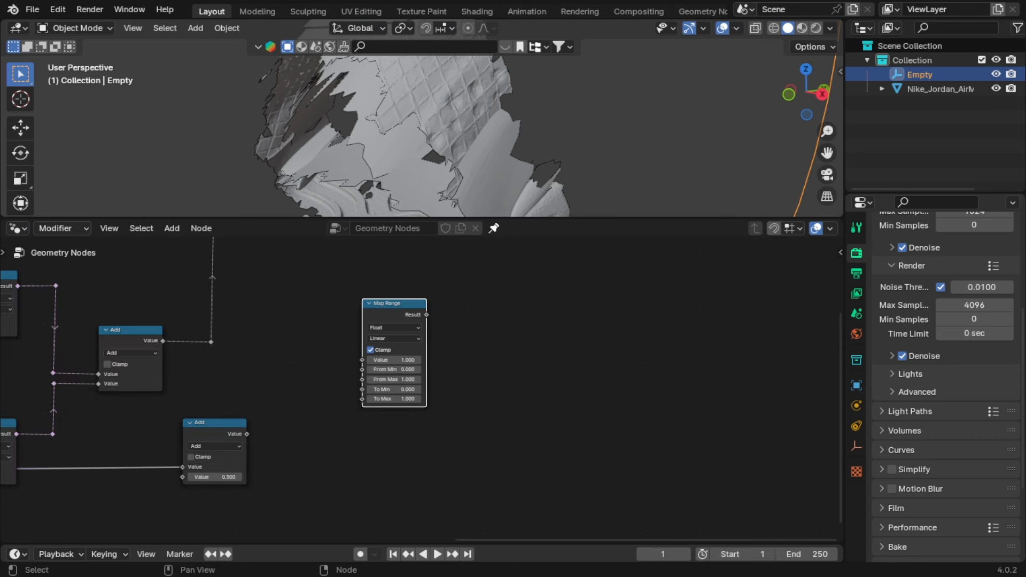
middle_click_drag(109, 381, 207, 433)
scroll(148, 397, "down", 4)
middle_click_drag(147, 396, 351, 338)
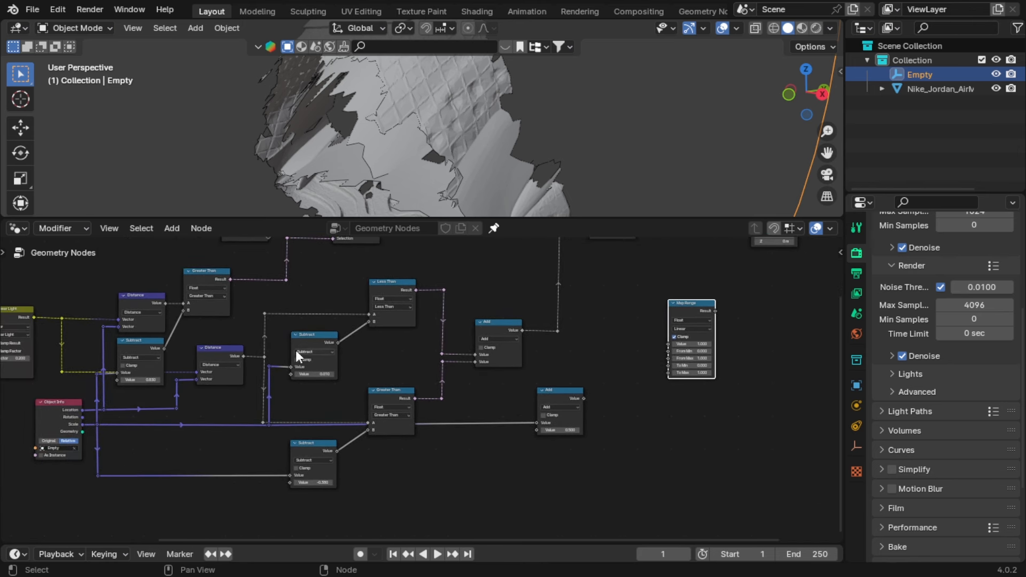
left_click(233, 352)
scroll(242, 371, "up", 4)
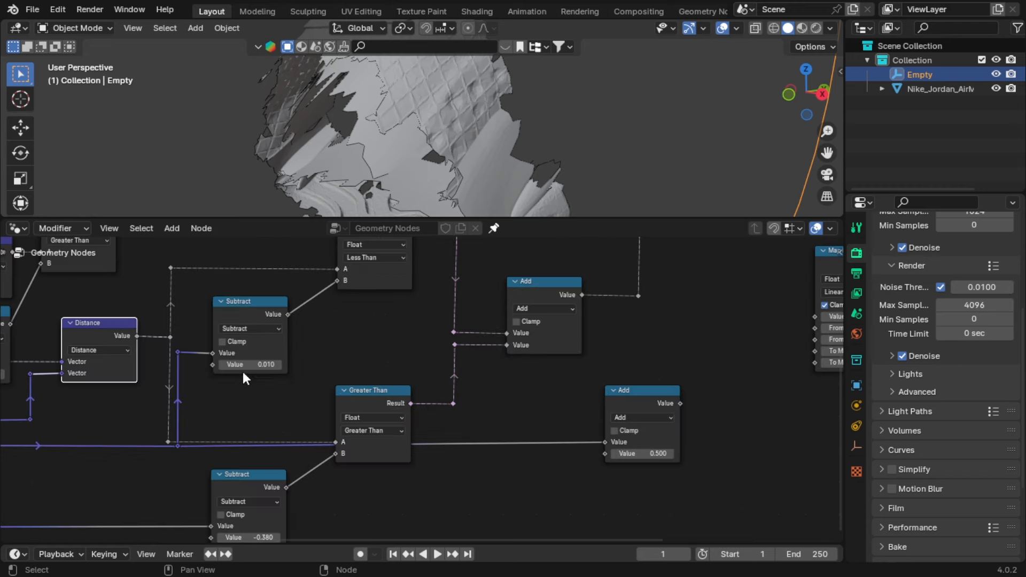
scroll(251, 420, "up", 2)
middle_click_drag(249, 404, 575, 384)
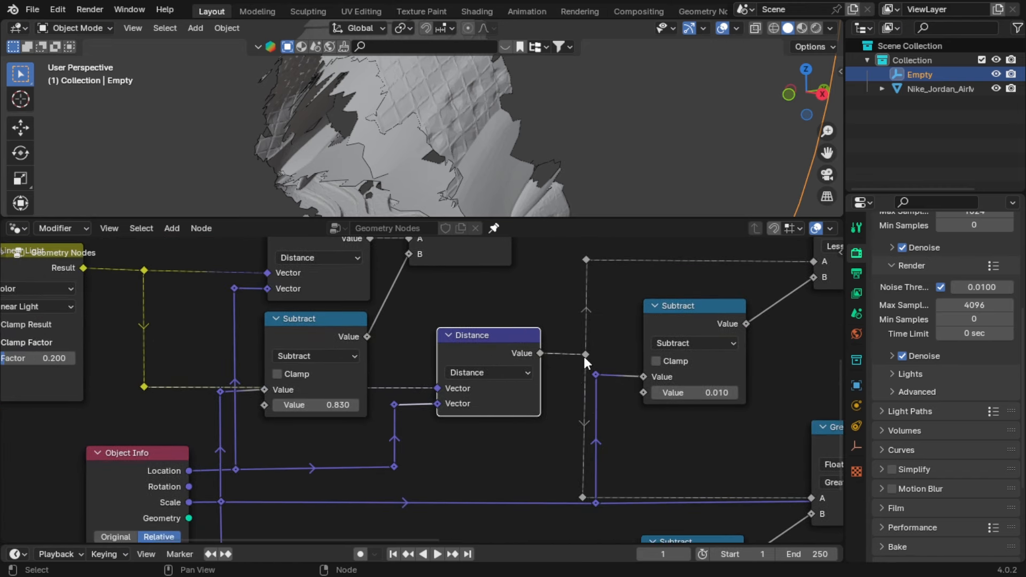
left_click_drag(584, 354, 651, 329)
middle_click_drag(651, 329, 448, 374)
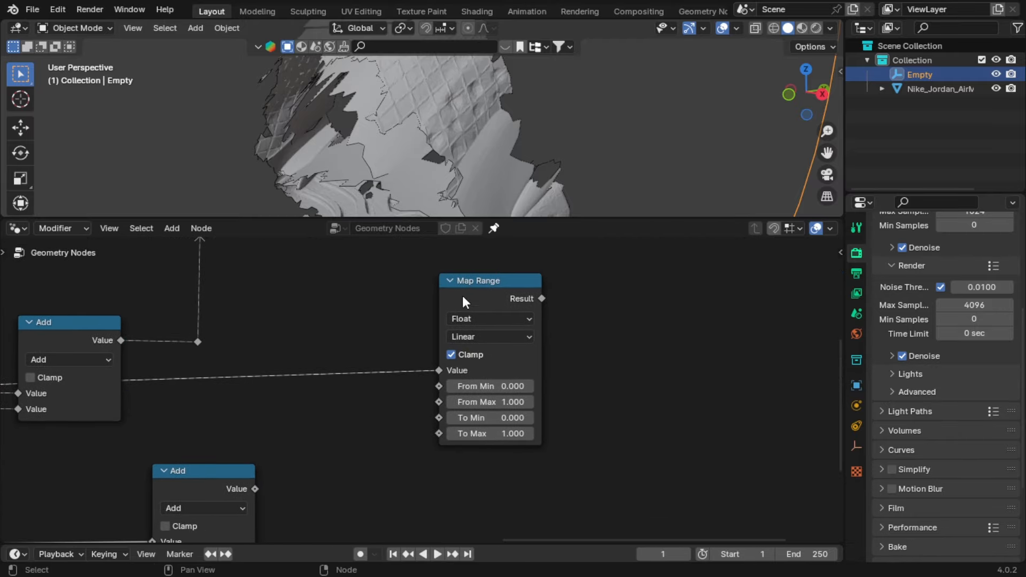
left_click_drag(463, 297, 458, 333)
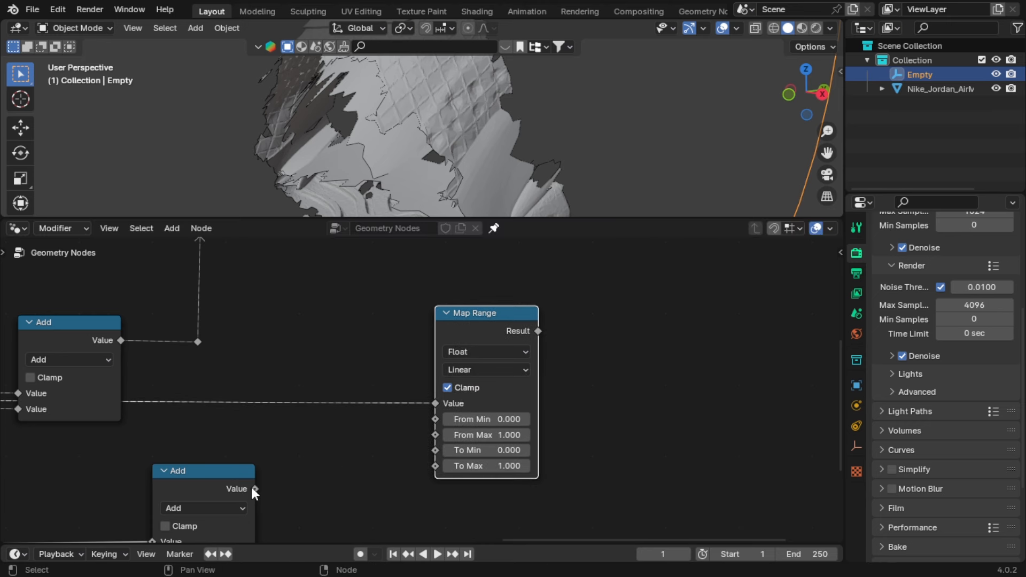
- Move the new Add node closer to Map Range and connect its value to From Min
left_click_drag(255, 490, 265, 483)
middle_click_drag(224, 519, 245, 434)
key("g")
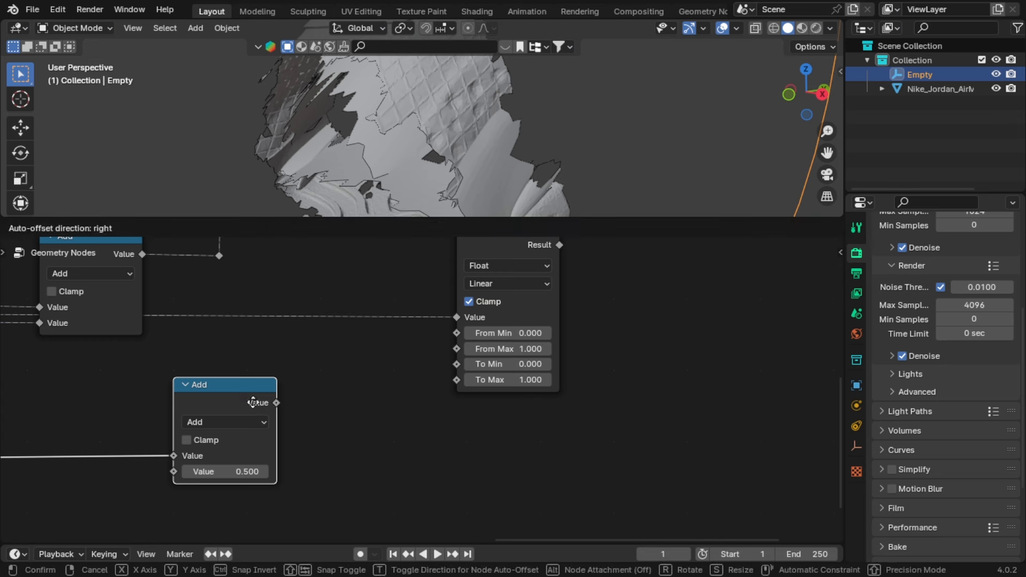
left_click(339, 403)
left_click_drag(363, 403, 455, 335)
- Route the link from the new Add node to From Min through two vertically aligned reroute points
left_click(402, 438)
key("g")
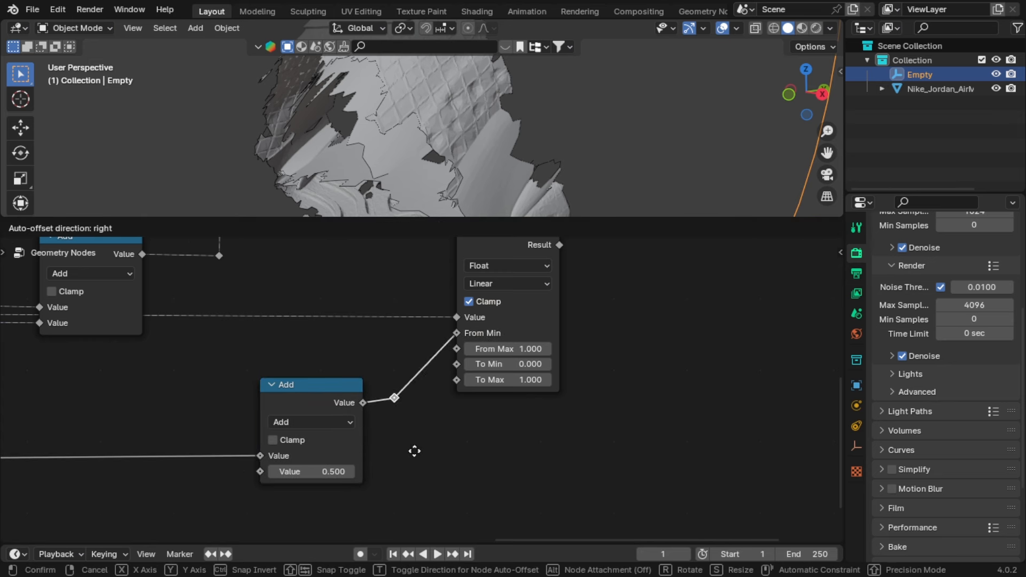
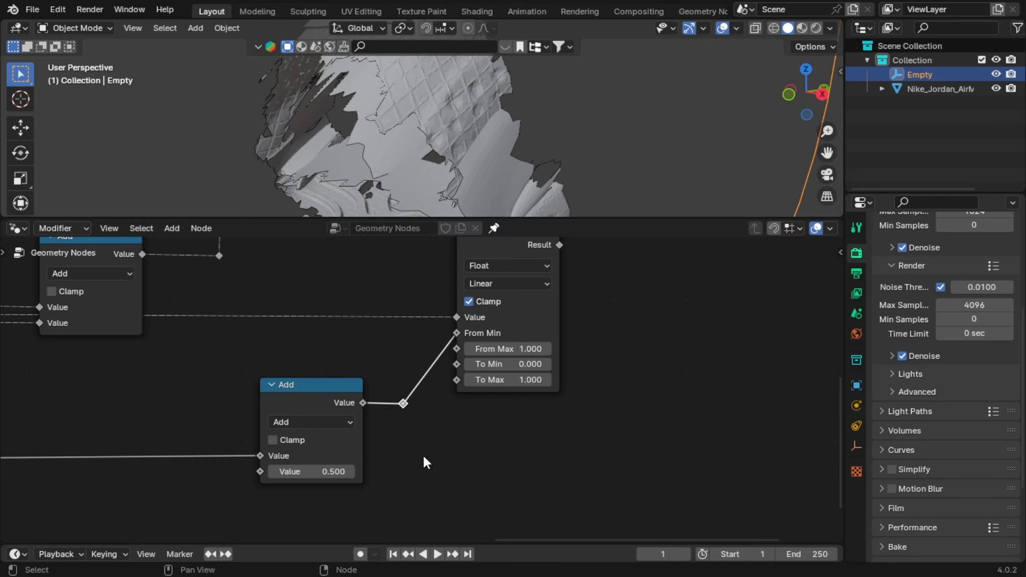
left_click(420, 359)
key("g")
left_click(411, 394)
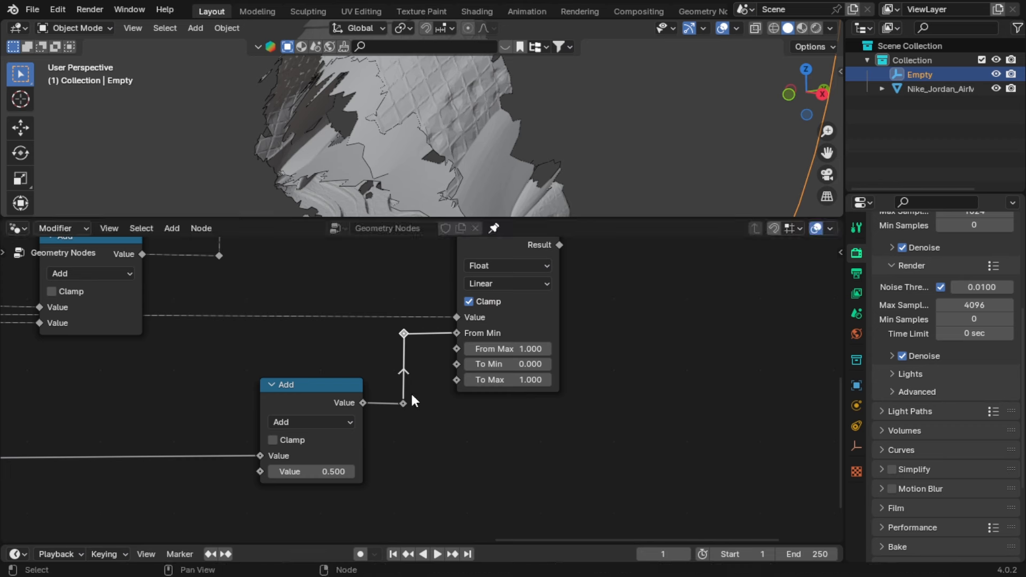
key("g")
left_click(410, 393)
key("g")
left_click(411, 405)
key("g")
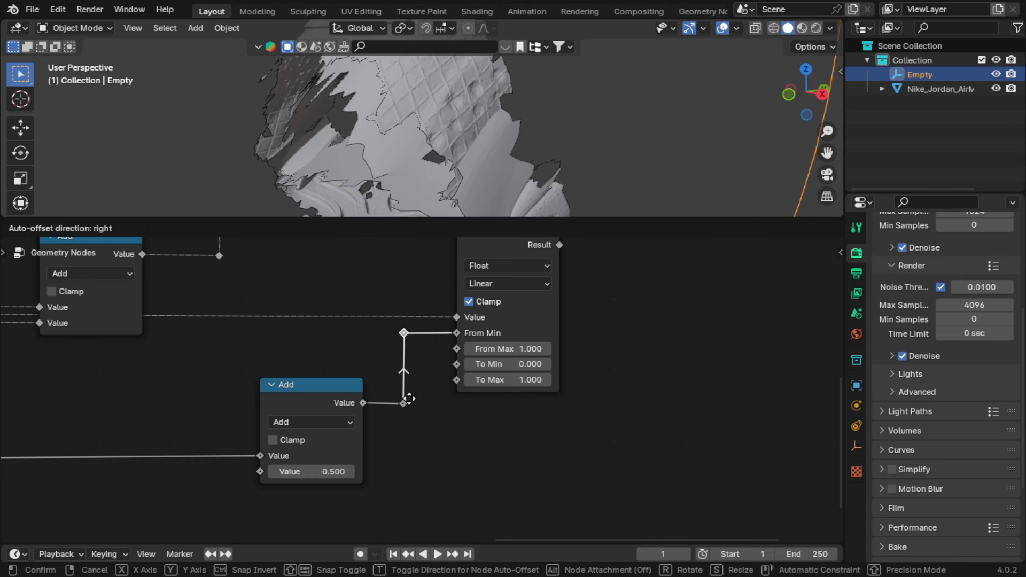
- Place the upper reroute of the link from the lower Add node level with the Map Range's From Min input
left_click(409, 399)
scroll(409, 400, "down", 5)
middle_click_drag(157, 426, 521, 391)
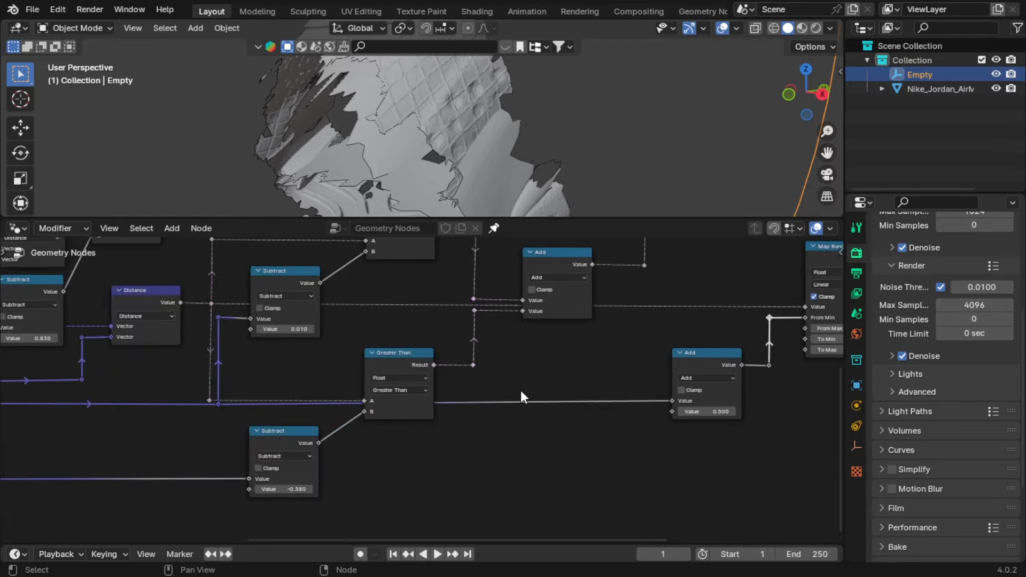
scroll(427, 412, "down", 2)
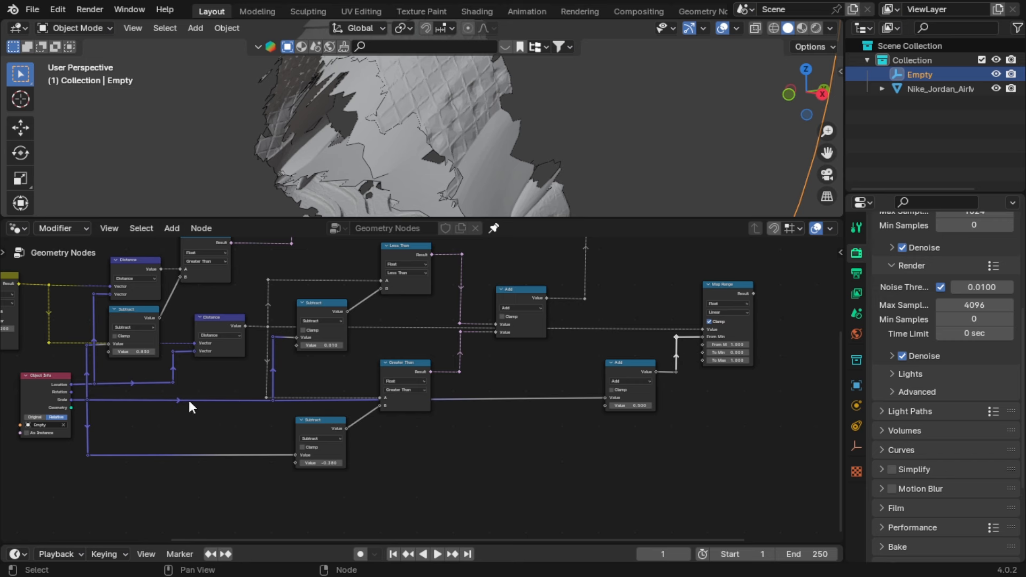
- Insert a reroute on the Object Info Scale link feeding the lower Add node and shift it horizontally closer to that node
left_click_drag(70, 400, 220, 444)
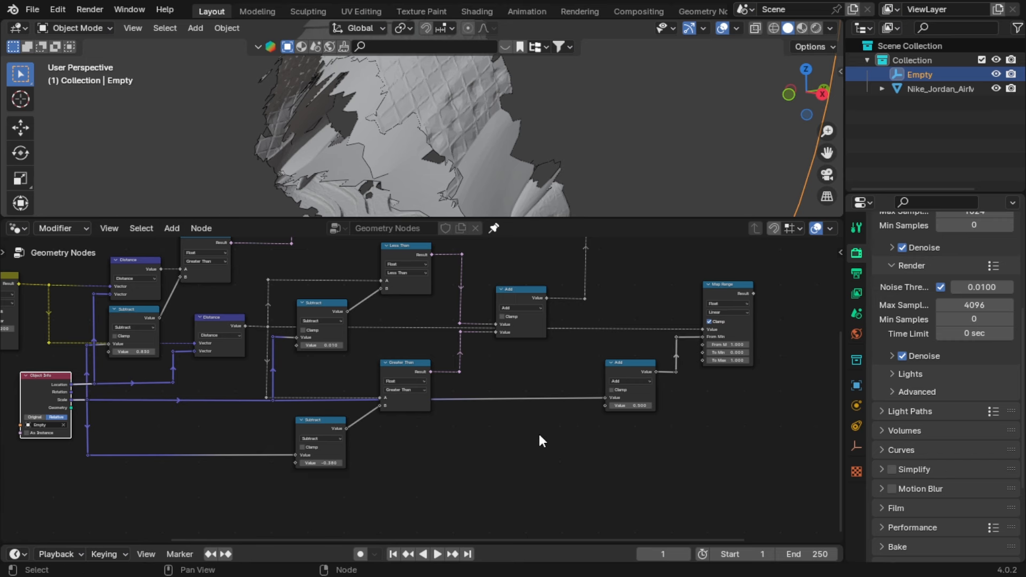
mouse_move(537, 432)
middle_mouse_down()
mouse_move(465, 426)
mouse_move(343, 435)
mouse_move(325, 447)
middle_mouse_up()
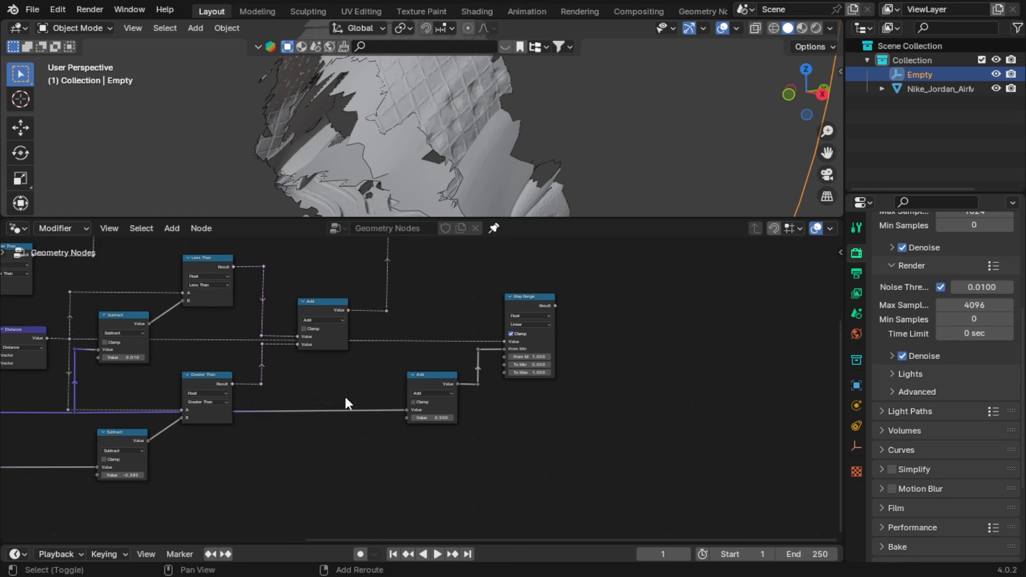
right_click_drag(351, 383, 325, 472, "shift")
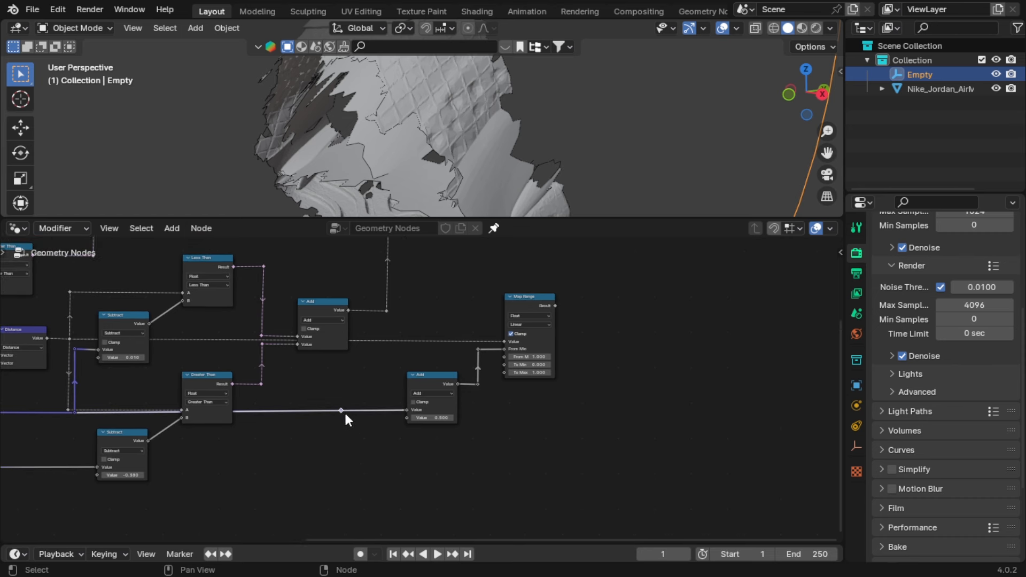
scroll(348, 417, "up", 2)
middle_click_drag(403, 426, 340, 446)
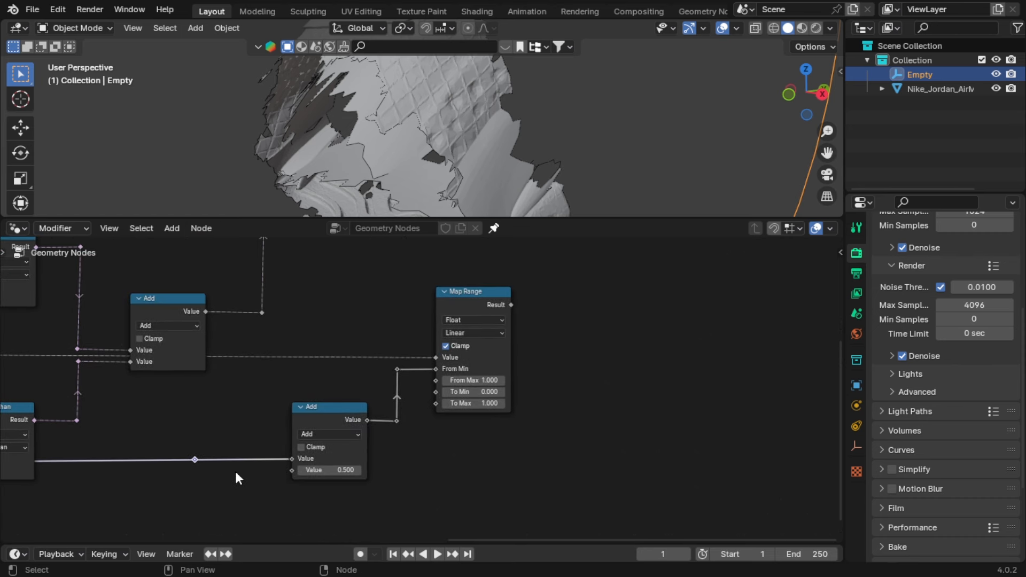
key("g")
key("x")
left_click(283, 479)
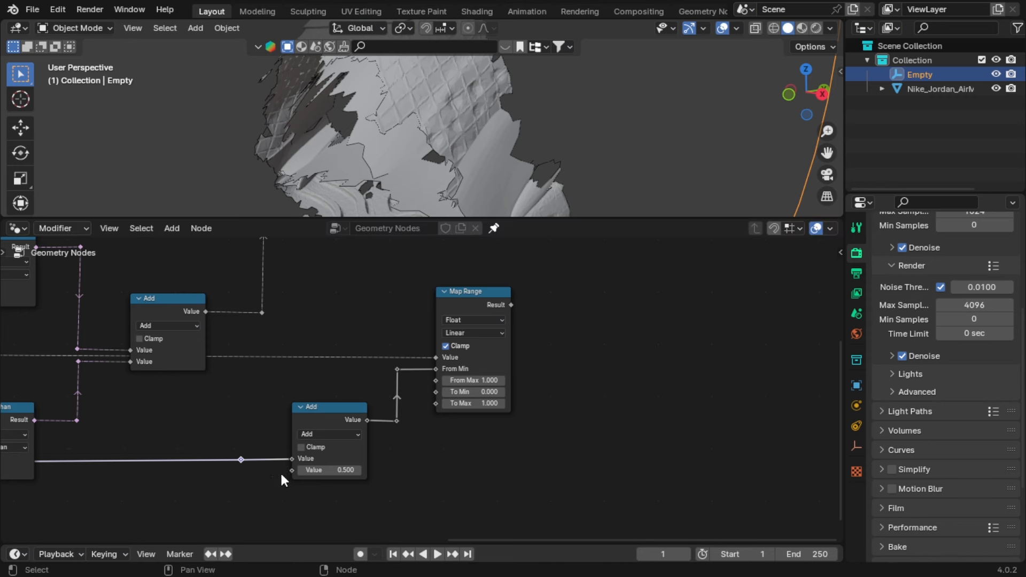
- Link the Scale reroute to the Map Range's From Max and bend that link squarely through a second reroute above the first
left_click_drag(243, 460, 435, 379)
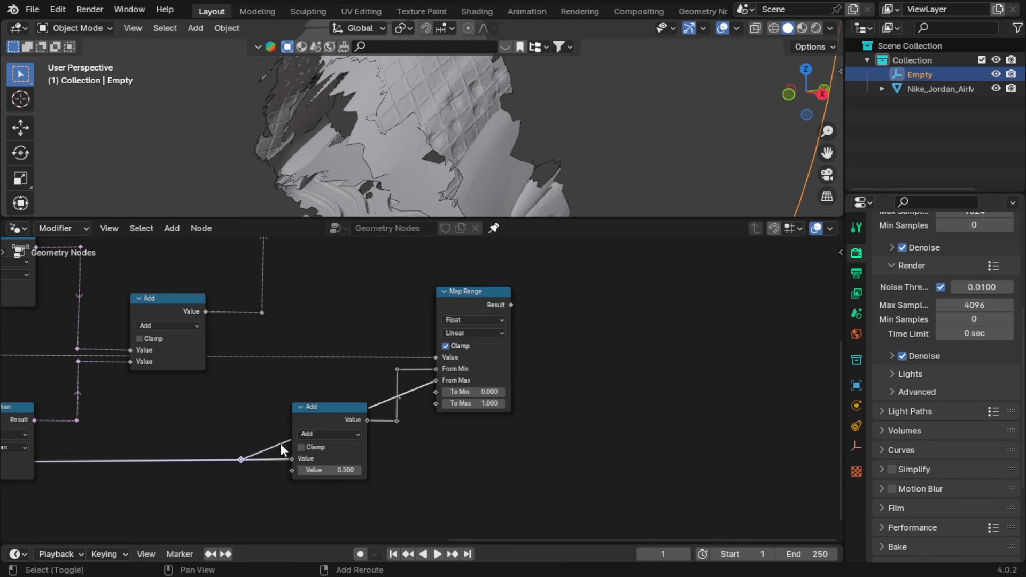
right_click_drag(282, 448, 284, 436, "shift")
key("g")
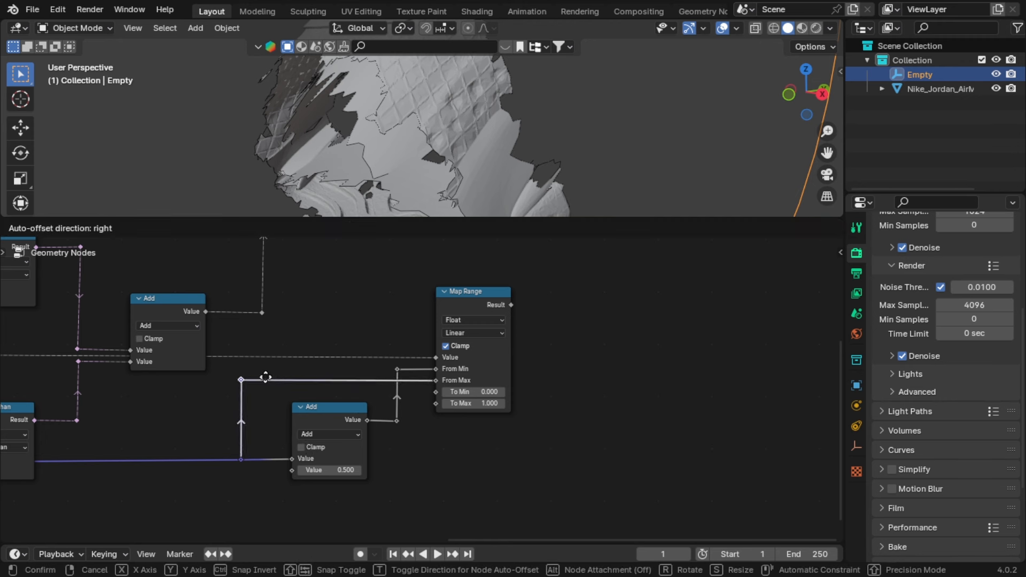
left_click(266, 377)
left_click(399, 420)
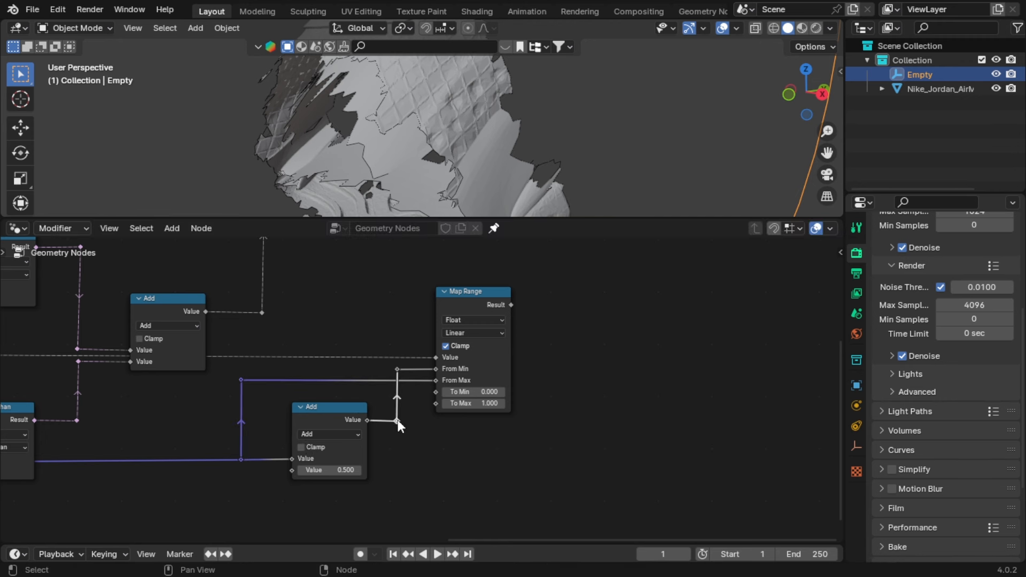
key("g")
left_click(399, 419)
- Duplicate the Position, Noise Texture and Linear Light nodes with their reroutes and place the copies below the Map Range node
middle_click_drag(594, 319, 443, 396)
scroll(445, 401, "down", 3)
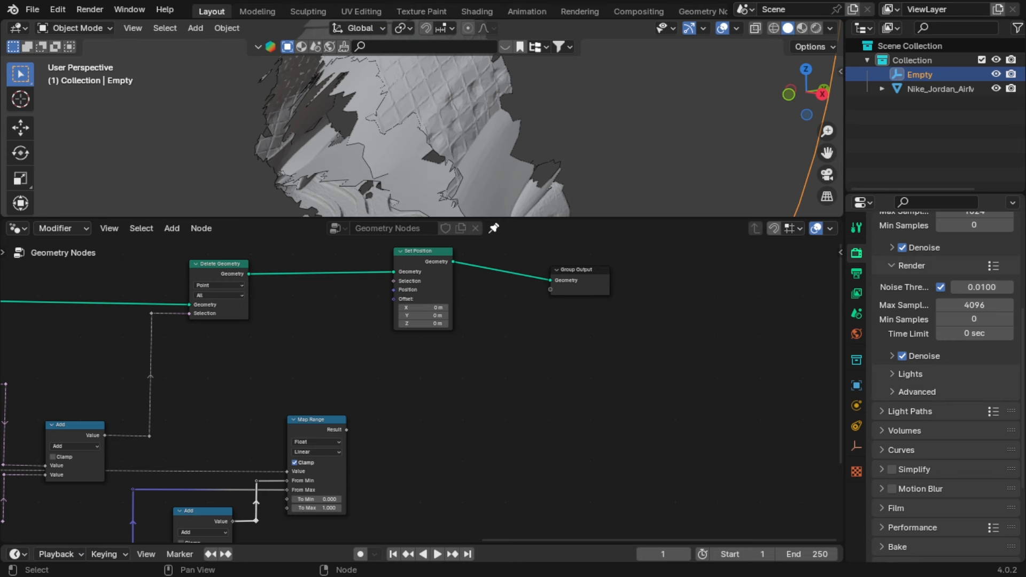
middle_click_drag(412, 456, 470, 396)
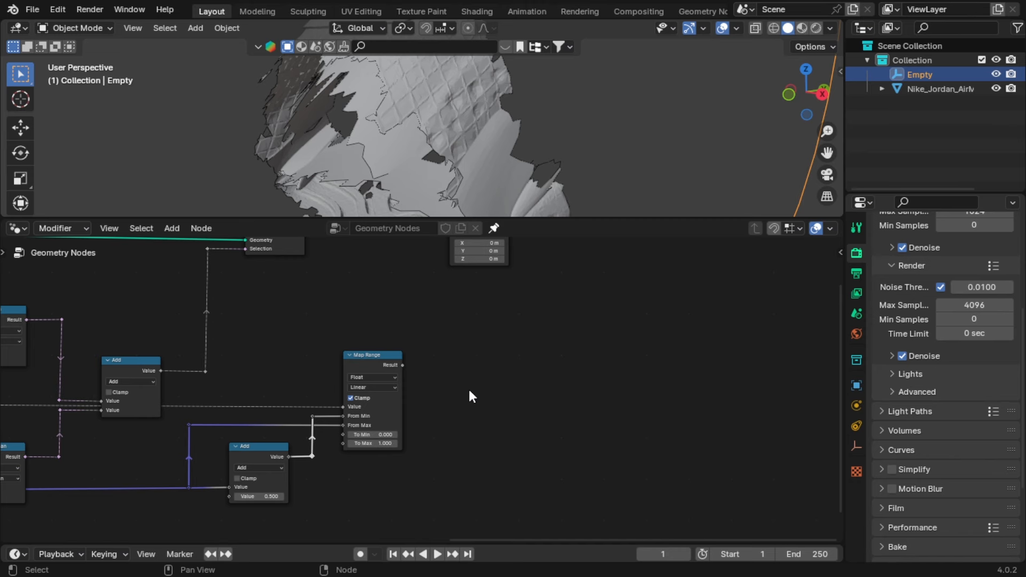
scroll(465, 385, "down", 6)
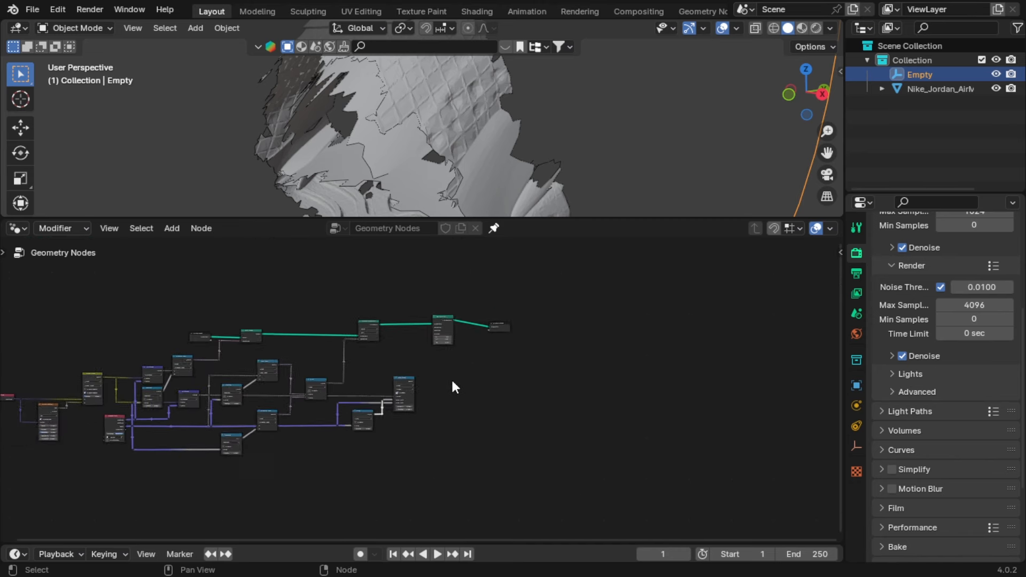
scroll(320, 403, "up", 5)
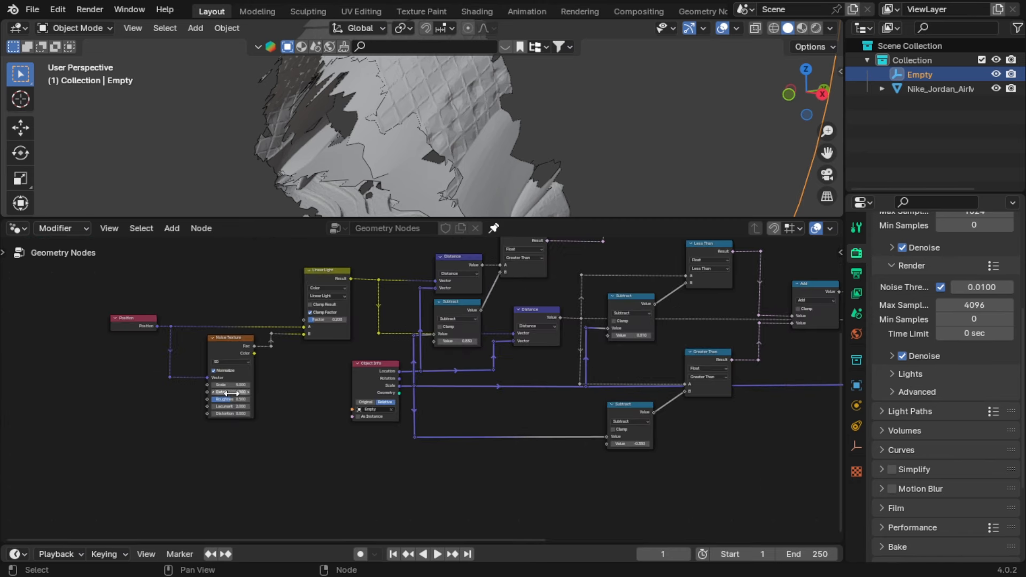
left_click_drag(167, 271, 432, 492)
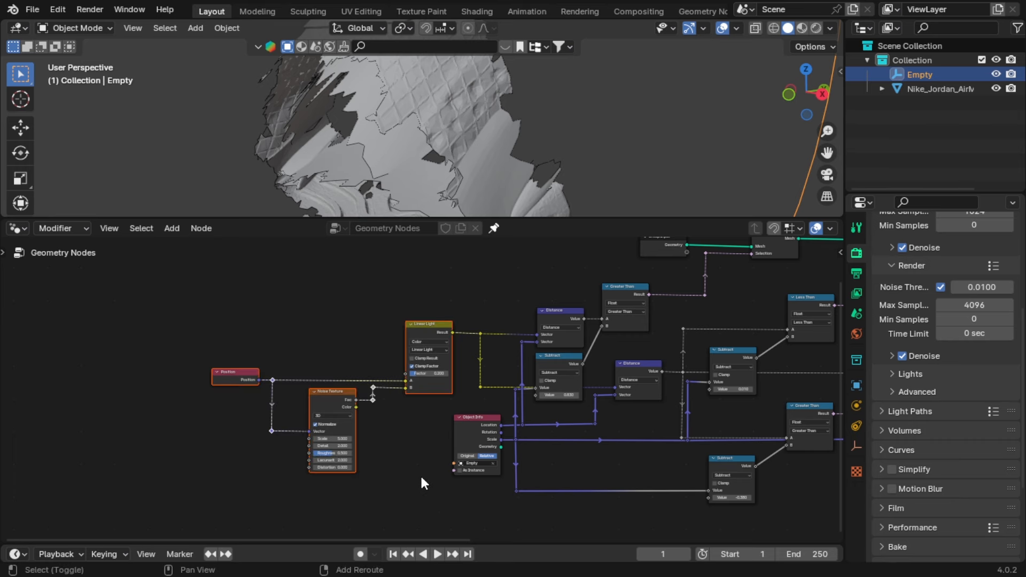
key("shift+d")
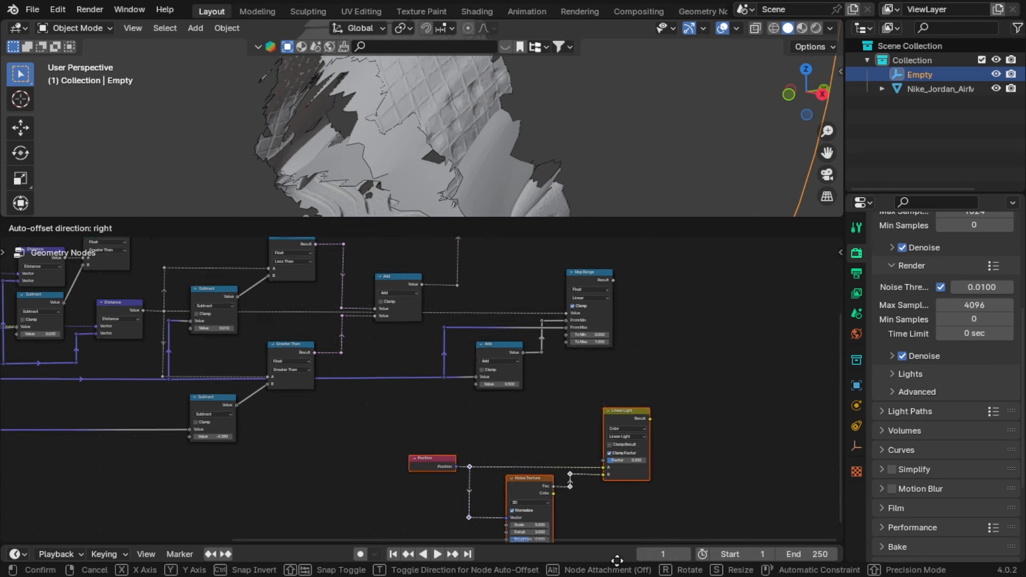
left_click(584, 451)
- Duplicate the lower Add math node, place the copy beyond the Map Range, and set its operation to Multiply
middle_click_drag(668, 339, 446, 397)
scroll(434, 407, "up", 2)
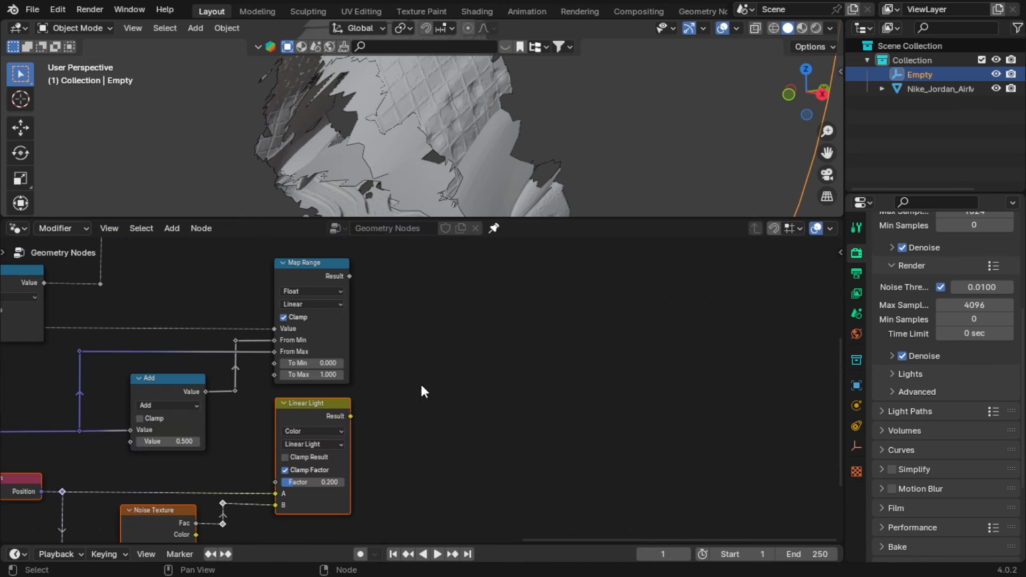
middle_click_drag(453, 350, 443, 382)
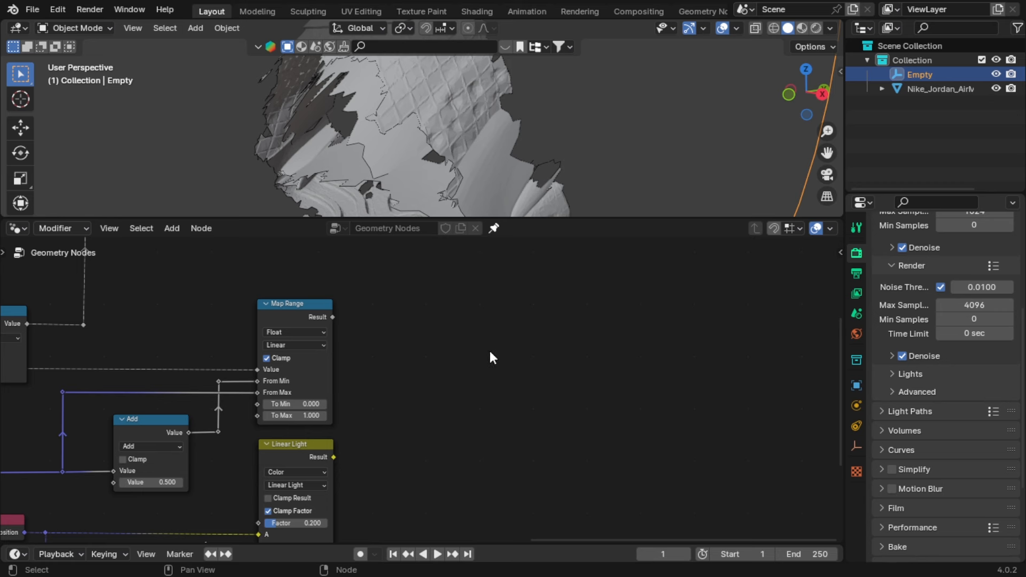
middle_click_drag(241, 414, 342, 385)
left_click(264, 399)
key("shift+d")
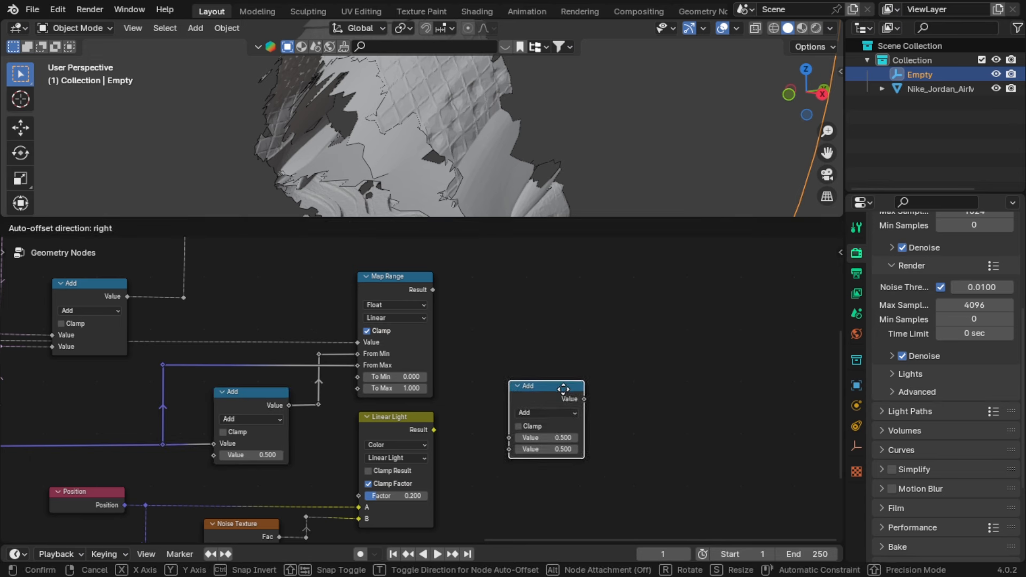
left_click(581, 281)
middle_click_drag(582, 280, 458, 300)
left_click(453, 323)
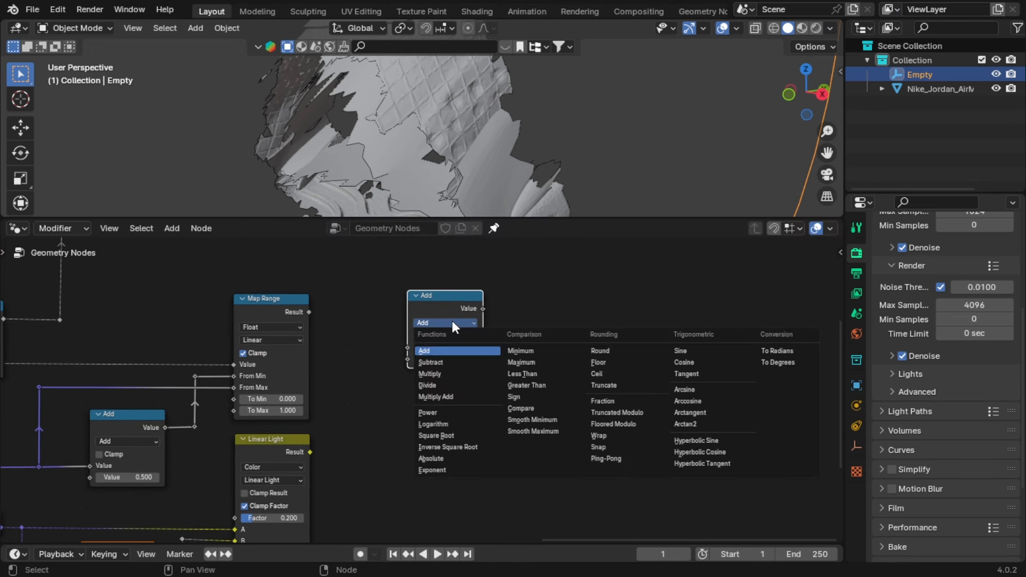
left_click(452, 374)
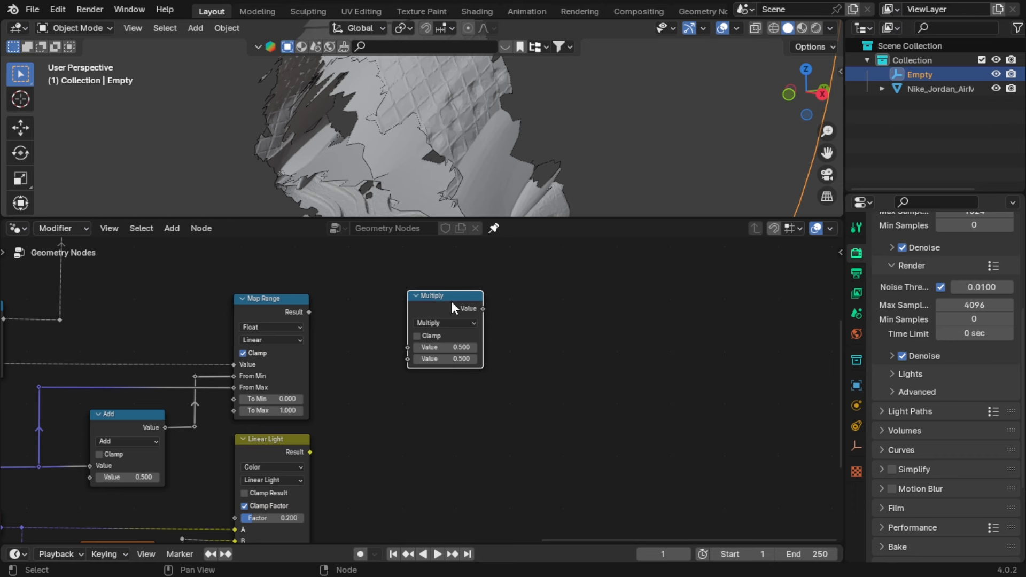
- Connect the Map Range Result to the Multiply node's first Value and position the Multiply node slightly above the Map Range
left_click_drag(451, 299, 451, 321)
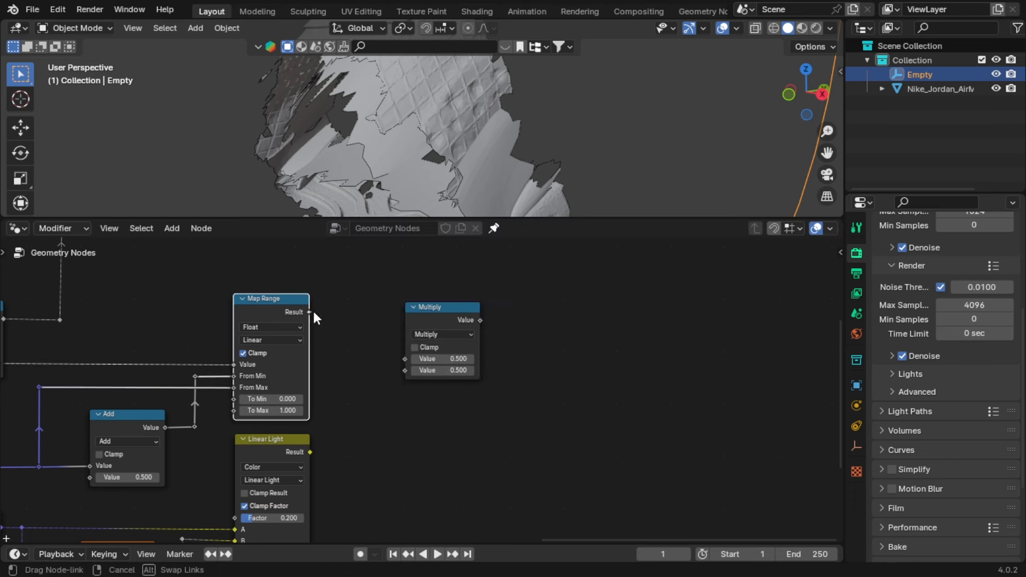
left_click_drag(310, 313, 406, 358)
left_click_drag(435, 324, 394, 266)
- Add a Vector Math node after the Multiply node and set its operation to Multiply
middle_click_drag(525, 353, 486, 366)
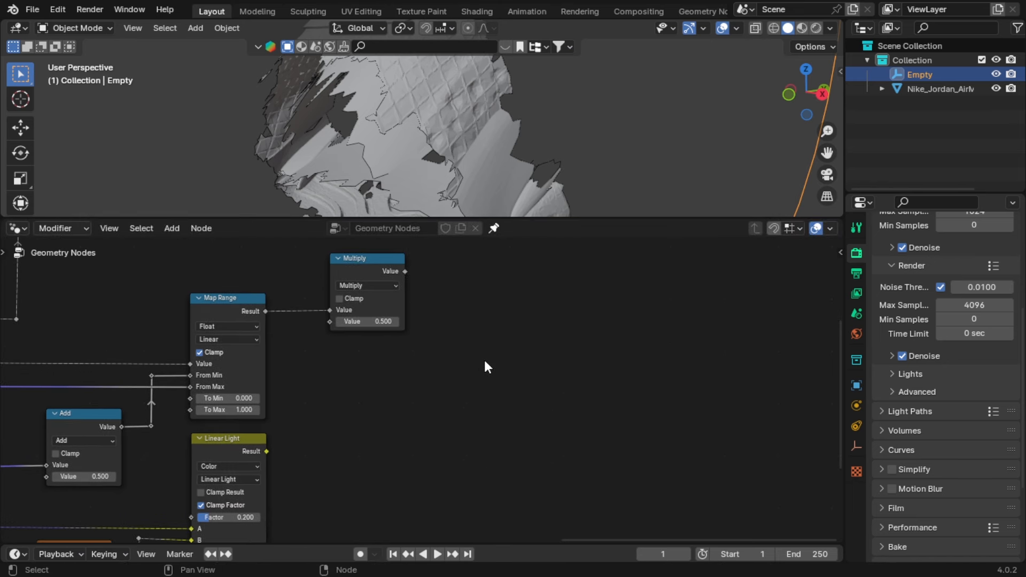
key("shift+a")
left_click(474, 264)
type("ve")
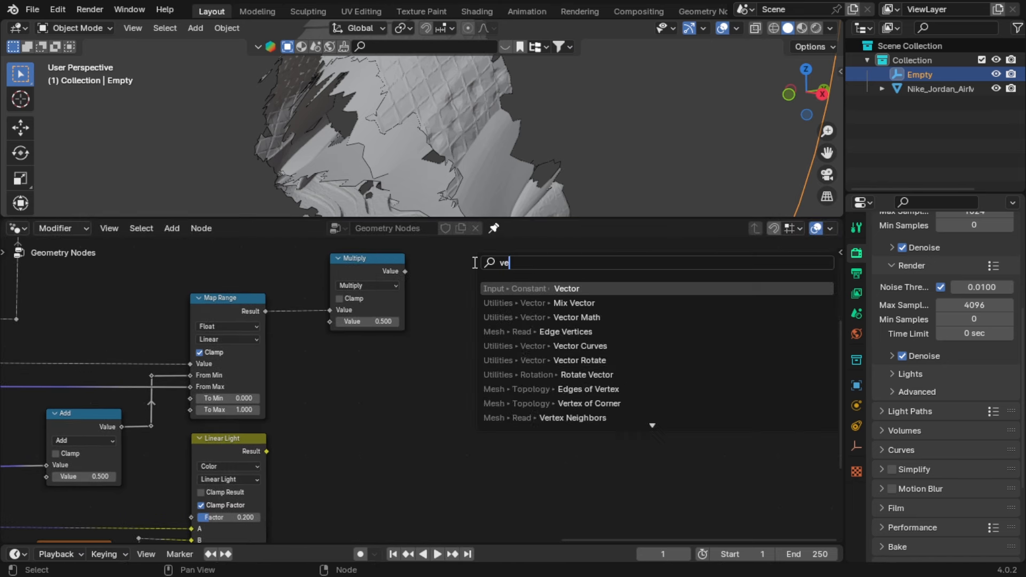
type("ctor math")
key("Return")
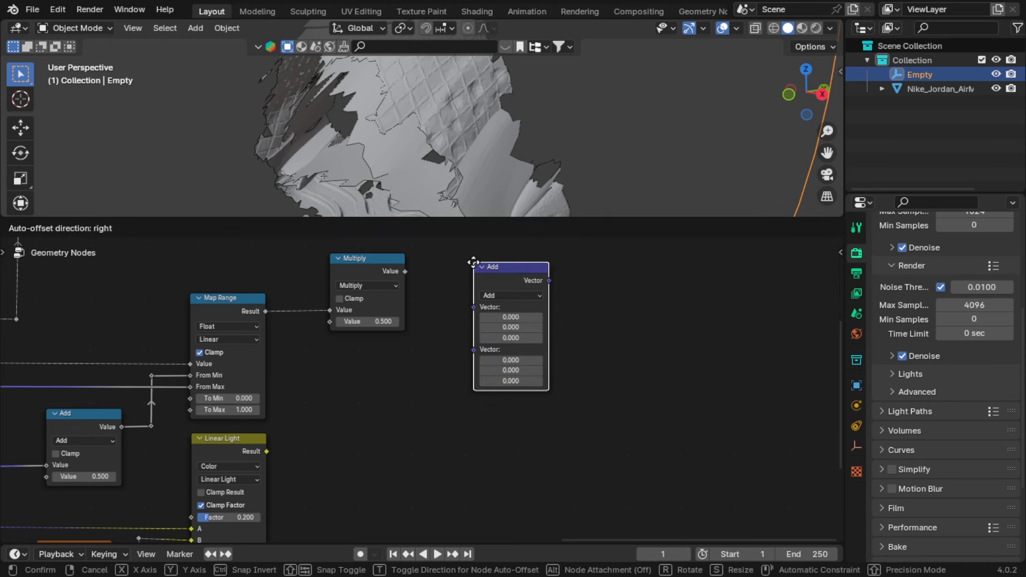
left_click(466, 331)
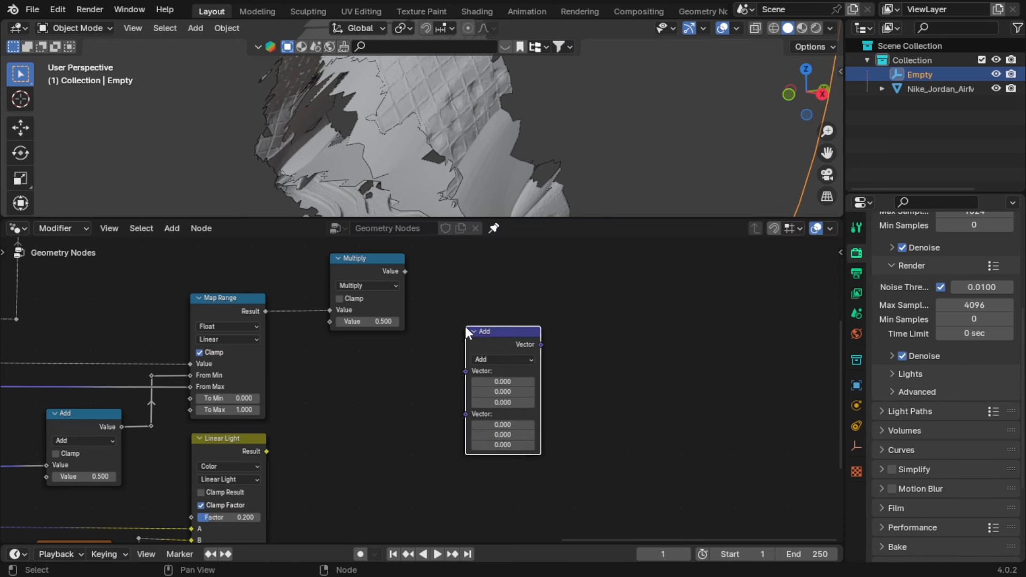
left_click(497, 360)
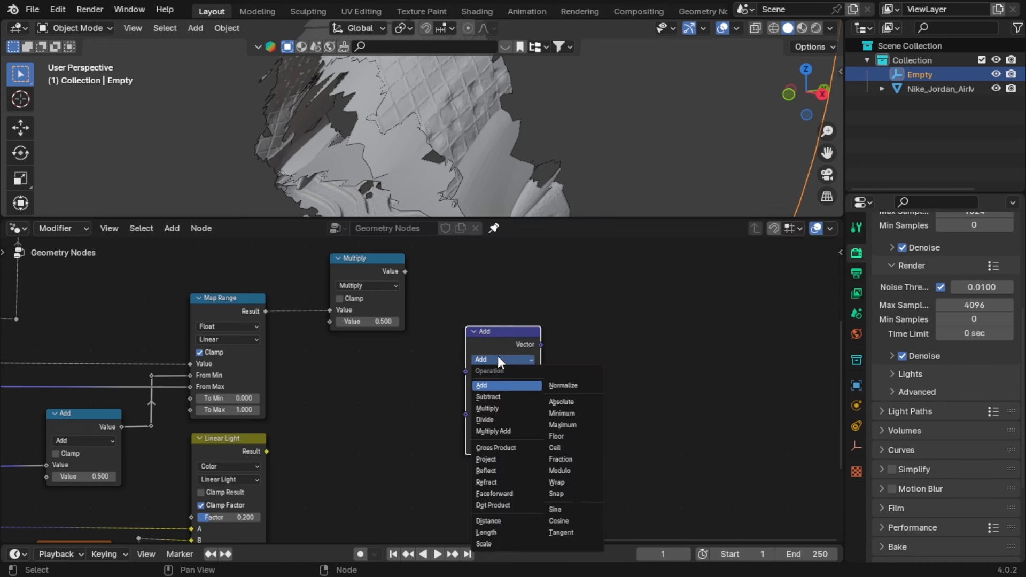
left_click(499, 407)
- Connect the math Multiply Value and the duplicated Linear Light Result to the Vector Math node's first and second Vector inputs
left_click_drag(405, 271, 466, 371)
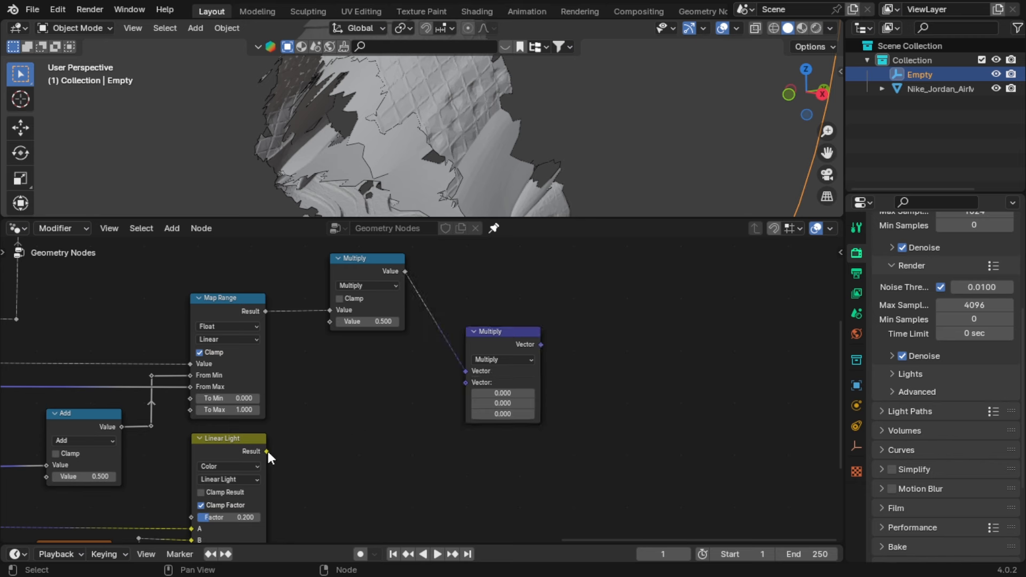
left_click_drag(267, 452, 325, 442)
left_click_drag(459, 384, 469, 382)
- Route the Linear Light link to the Vector Math node at right angles through two vertically aligned reroutes
key("g")
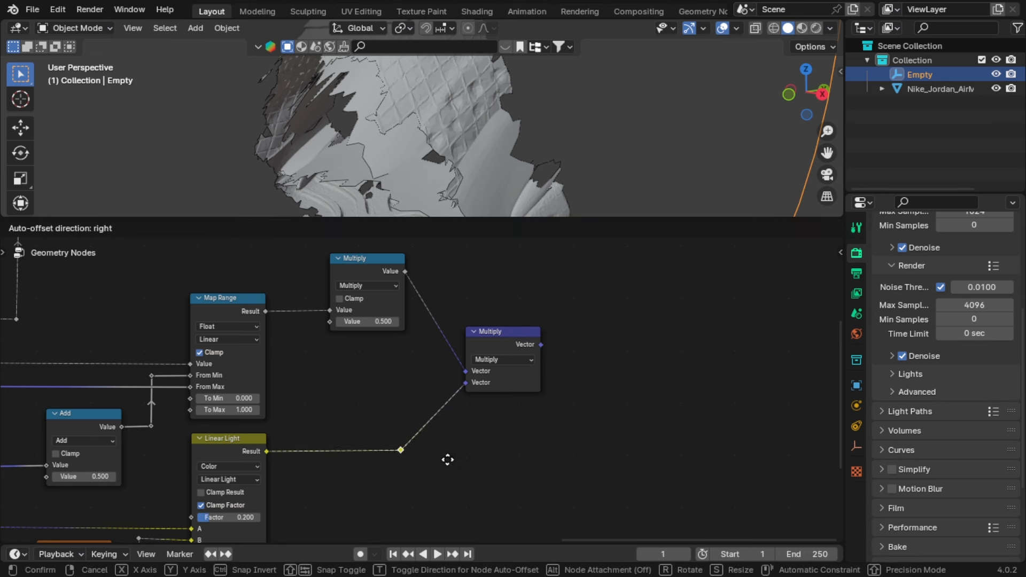
left_click(448, 461)
right_click_drag(457, 442, 371, 394, "shift")
key("g")
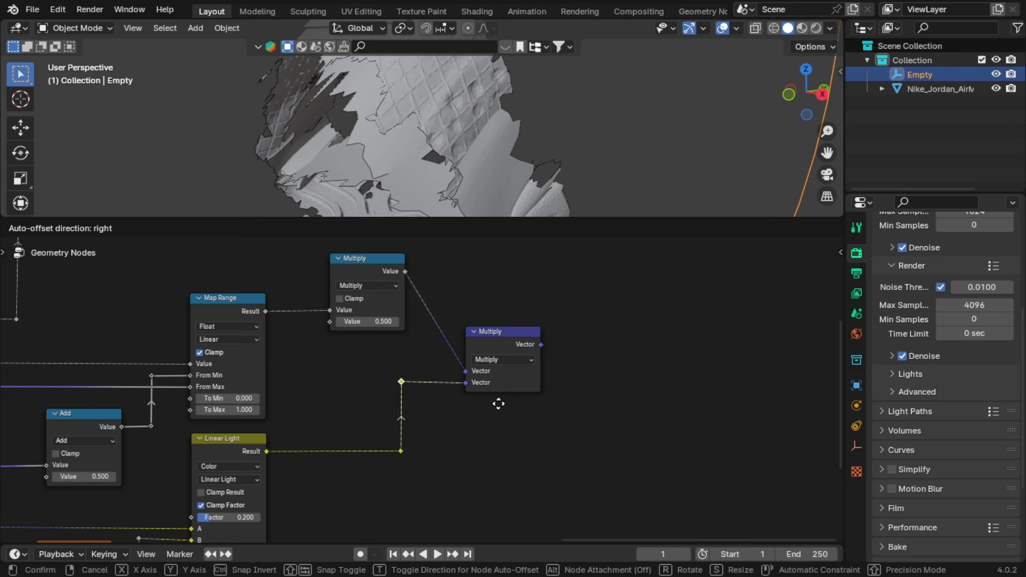
left_click(498, 403)
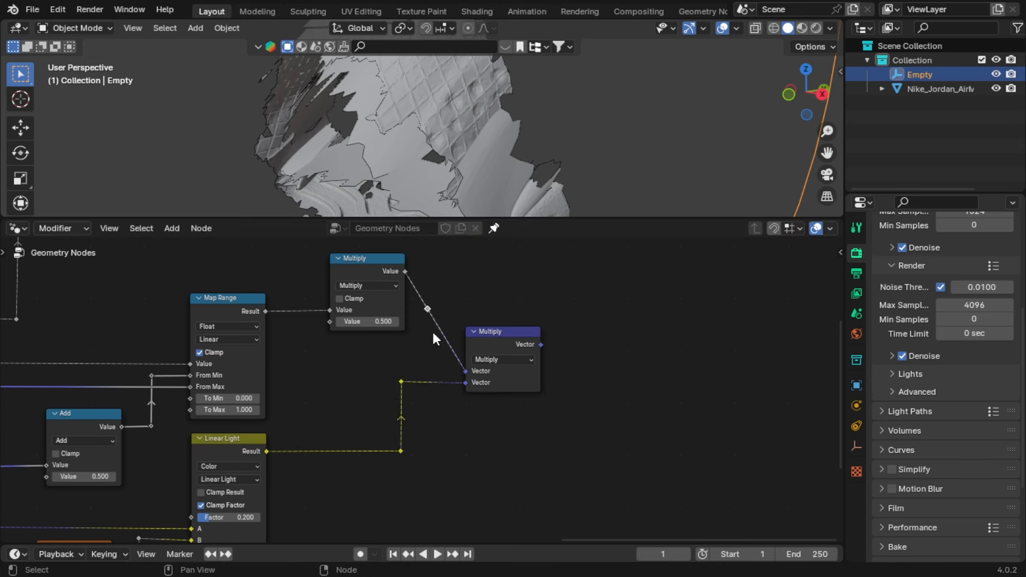
- Route the math Multiply link to the Vector Math node's first input at right angles through two reroutes
key("g")
left_click(444, 308)
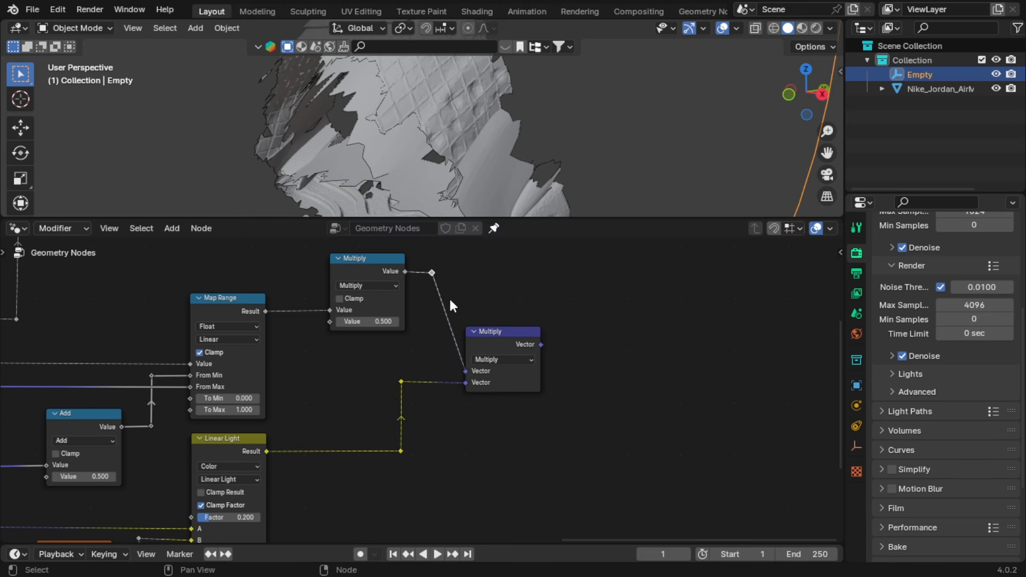
key("g")
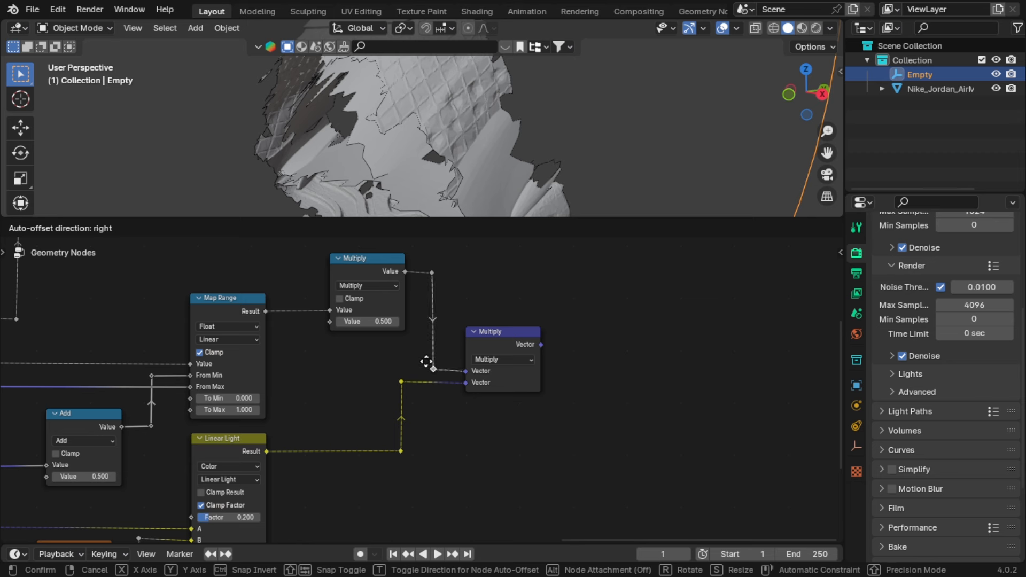
left_click(425, 370)
- Align the upper Linear Light reroute with the Vector Math node's second Vector input and save the file
left_click(403, 380)
key("g")
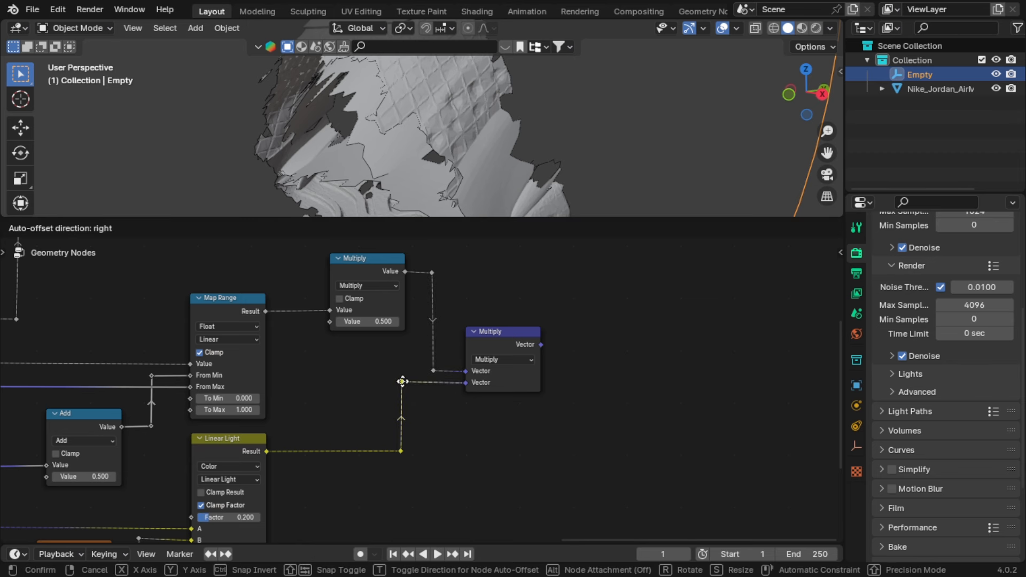
left_click(399, 398)
key("ctrl+s")
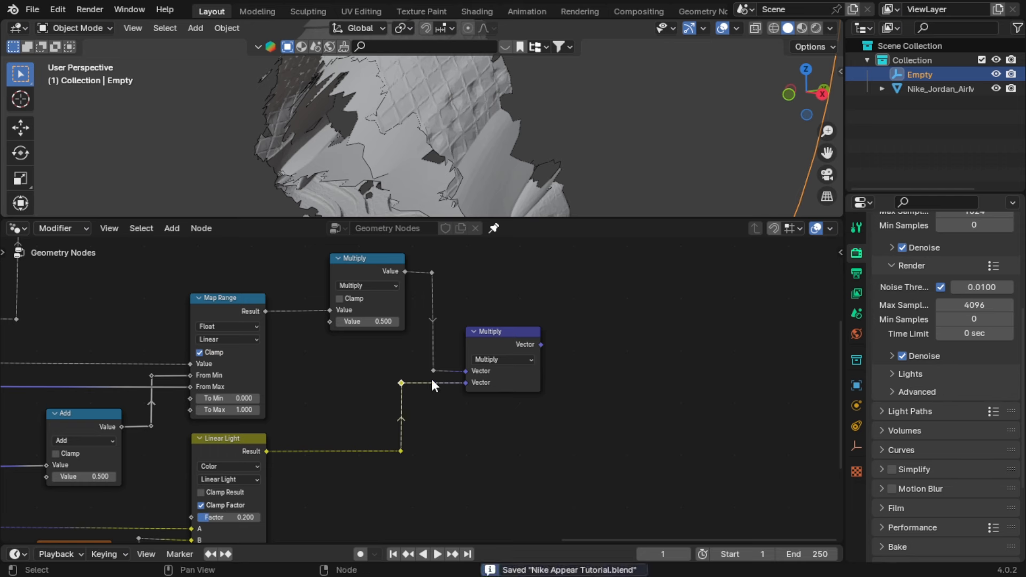
- Move the Set Position and Group Output nodes along X until they sit beyond the Vector Math Multiply node
scroll(432, 379, "down", 5)
middle_click_drag(561, 353, 408, 434)
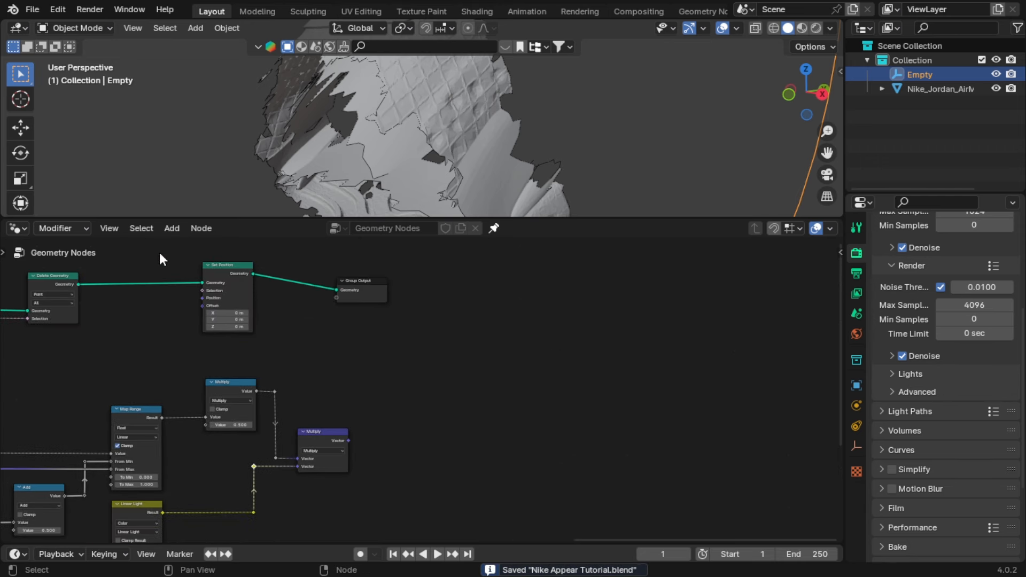
left_click_drag(160, 256, 375, 310)
key("g")
key("x")
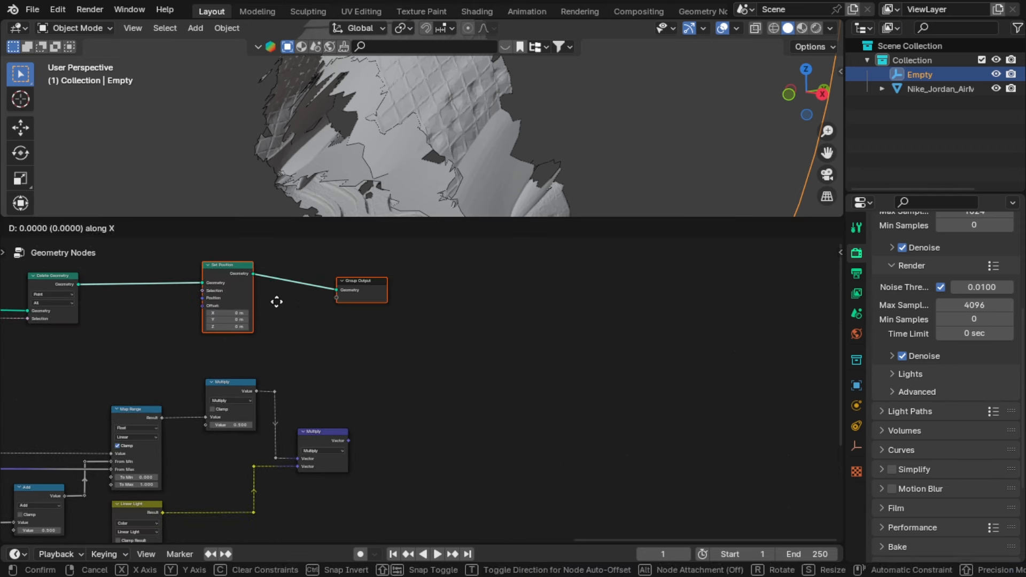
left_click(539, 323)
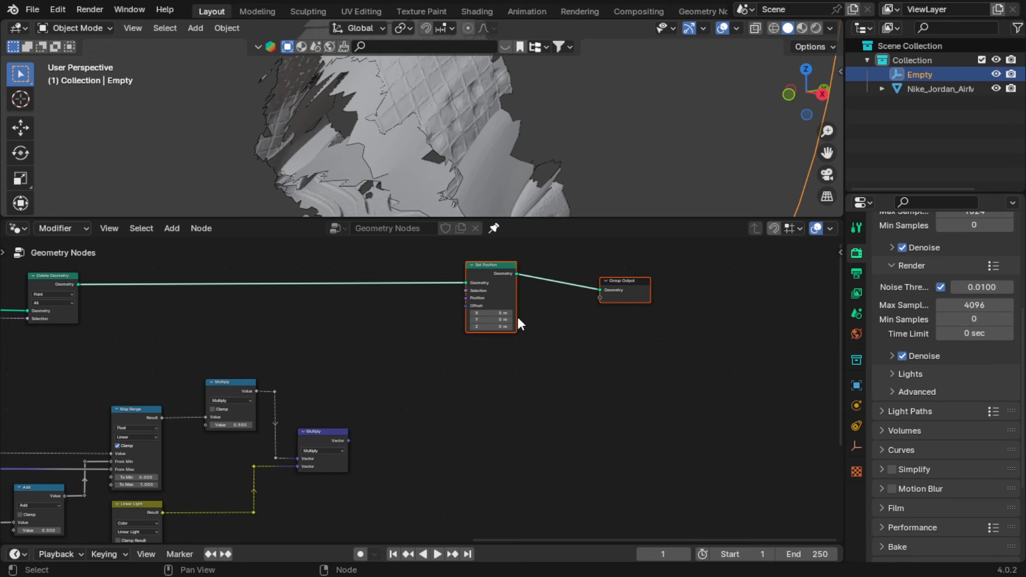
key("g")
left_click(517, 319)
- Connect the Vector Math Multiply node's Vector output to the Offset input of Set Position
scroll(431, 408, "up", 5)
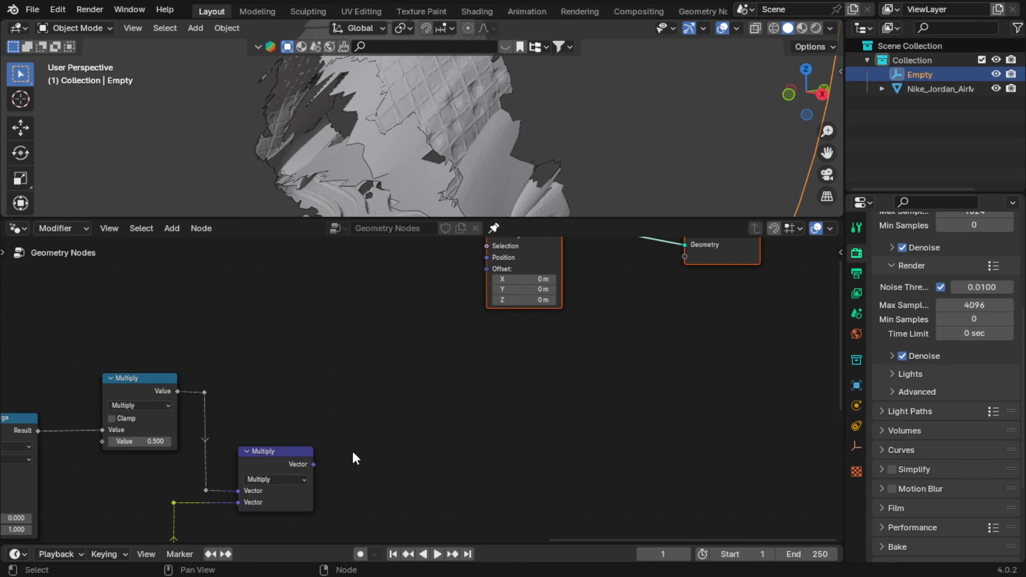
middle_click_drag(352, 450, 388, 359)
left_click_drag(387, 359, 556, 320)
- Route the link from the Vector Math node to the Set Position Offset at right angles through two reroutes
middle_click_drag(529, 445, 493, 369)
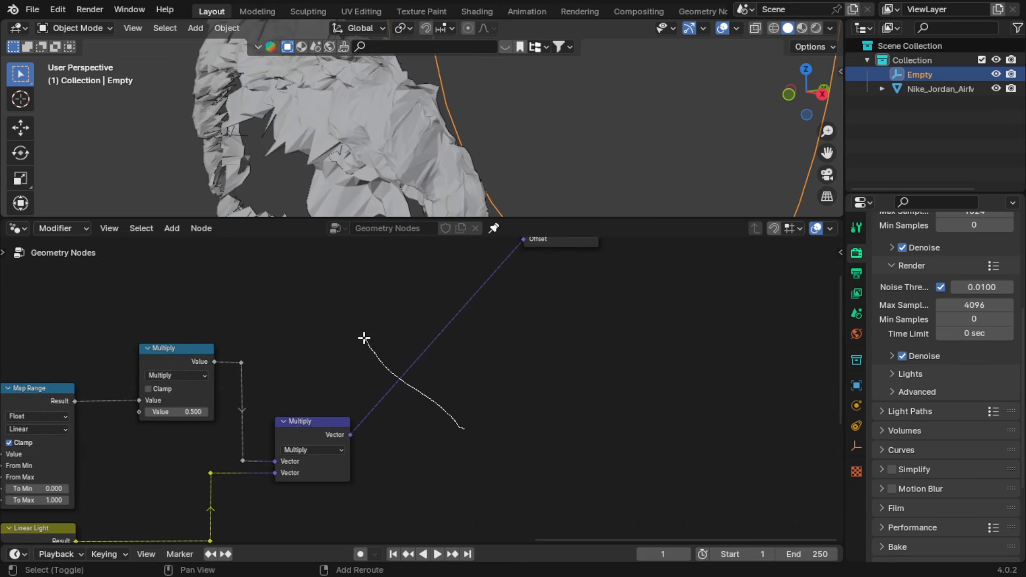
right_click_drag(364, 338, 366, 340, "shift")
key("g")
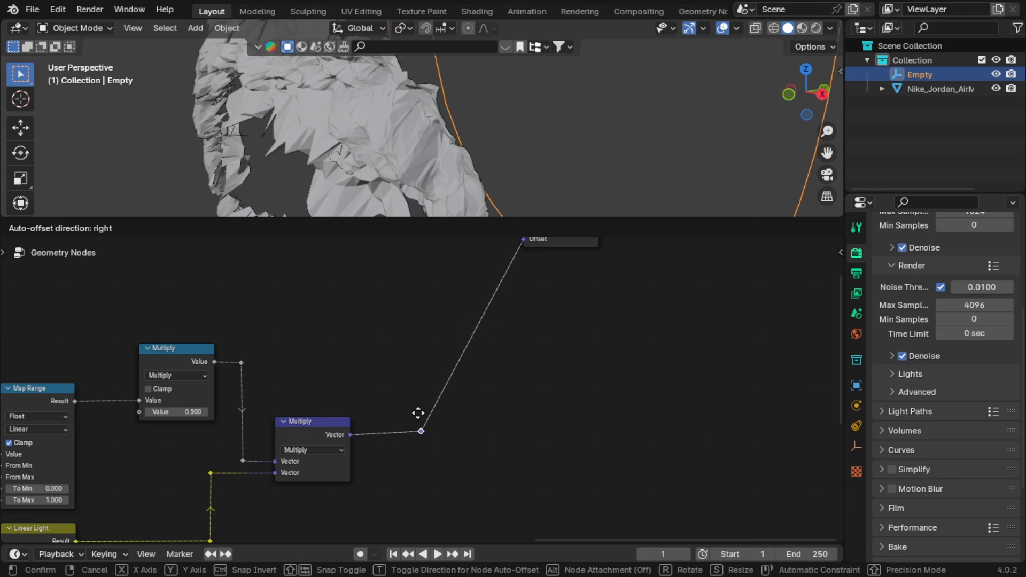
left_click(420, 416)
right_click_drag(538, 366, 488, 332, "shift")
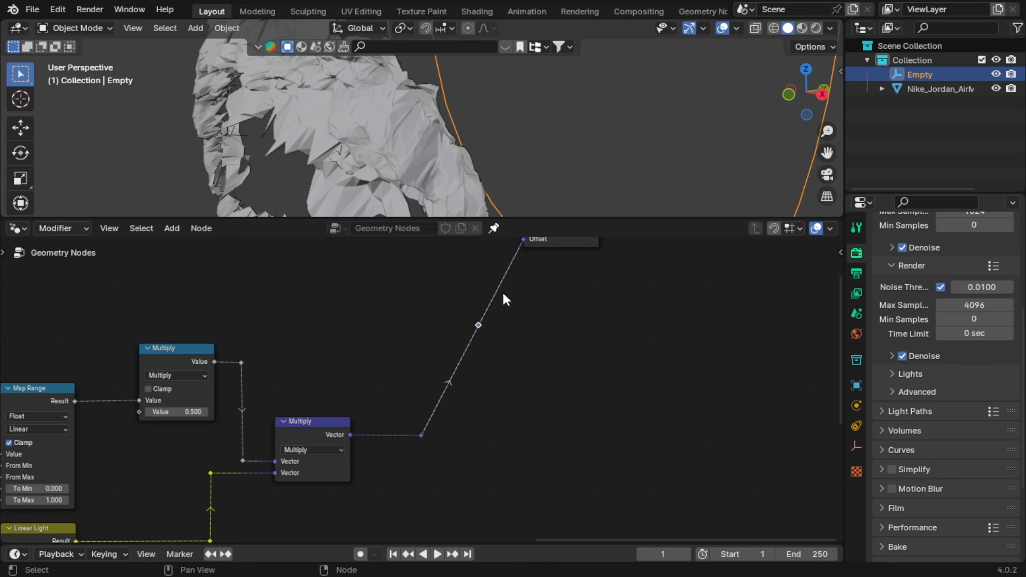
middle_click_drag(504, 299, 439, 378)
key("g")
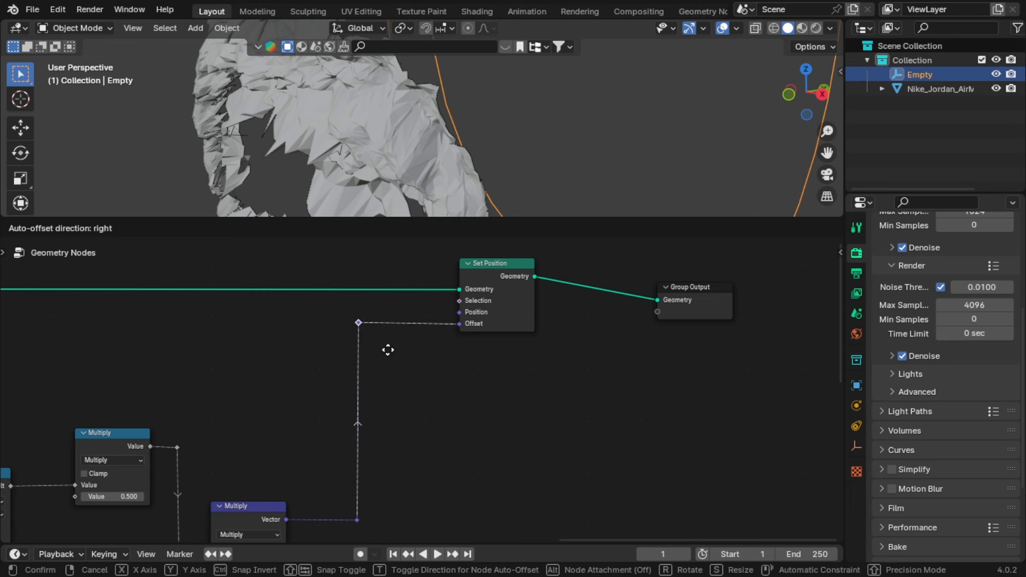
left_click(389, 351)
- Set the Scale to 1.2 and the Detail to 15 on the Noise Texture feeding the duplicated Linear Light node
scroll(385, 364, "down", 2)
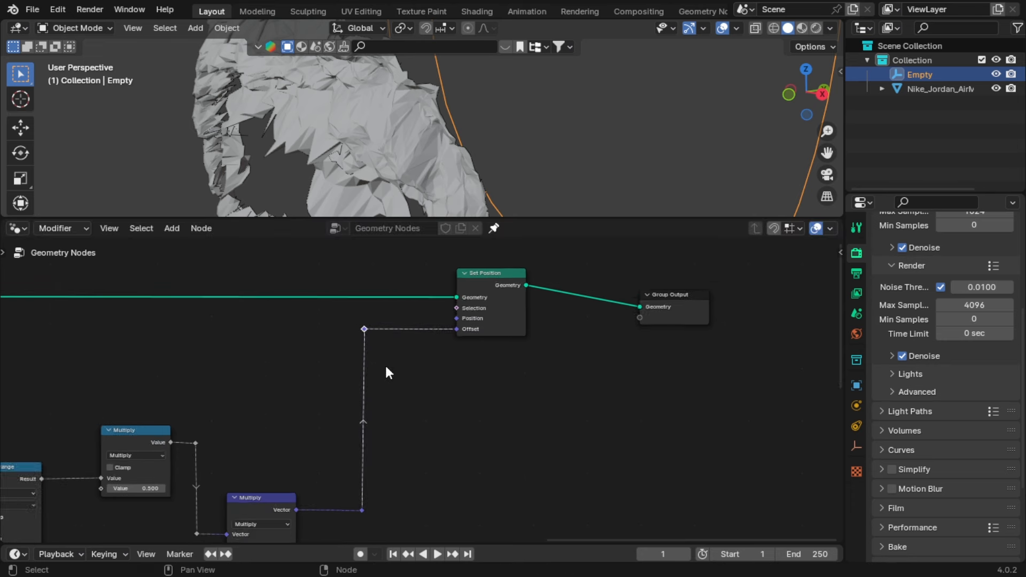
scroll(442, 96, "down", 4)
scroll(443, 111, "down", 2)
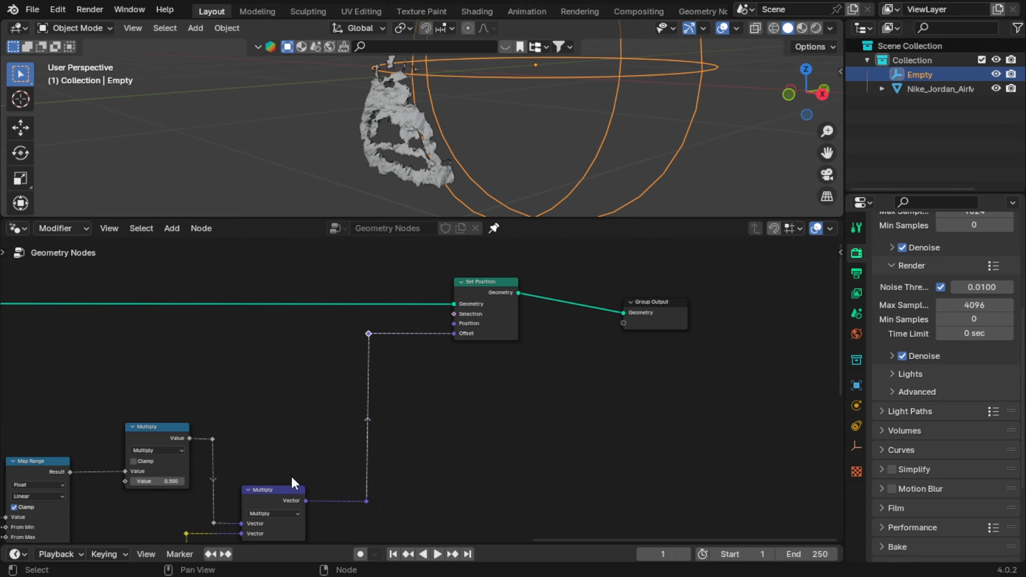
middle_click_drag(291, 483, 794, 442)
scroll(463, 443, "up", 2)
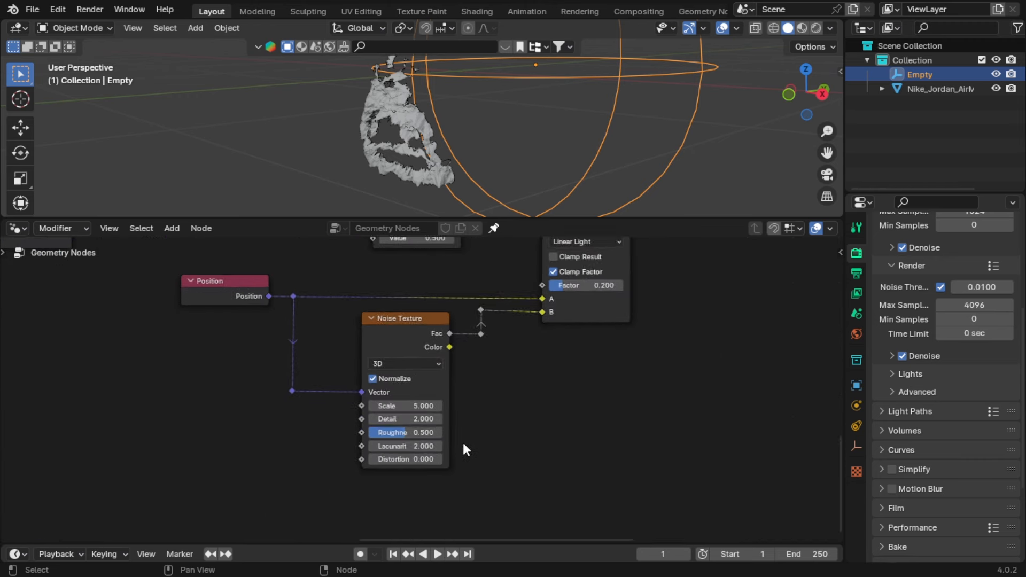
left_click_drag(423, 408, 444, 425)
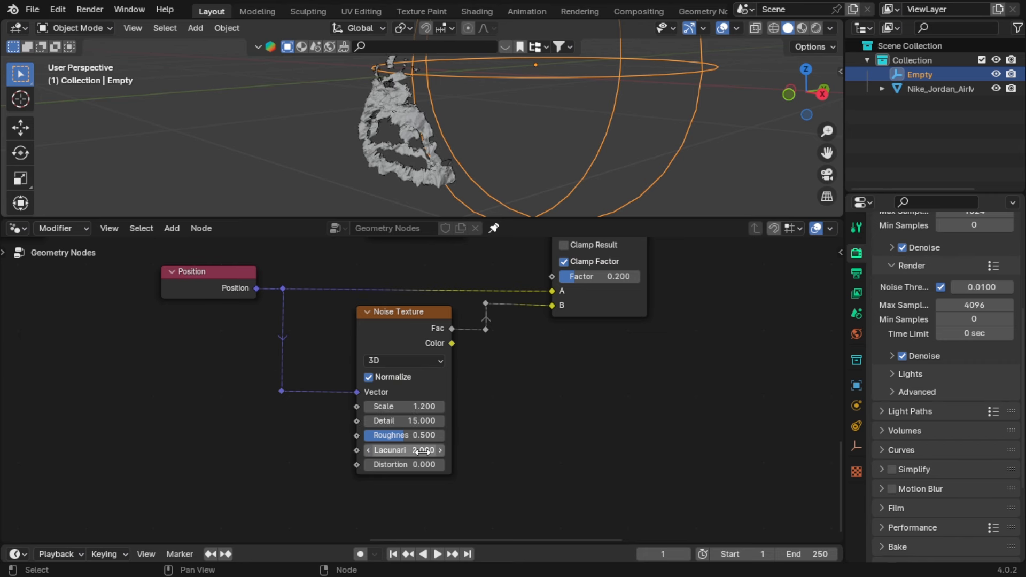
- Delete the Position node and its two reroutes beside the Noise Texture, and align the upper Fac reroute with the Linear Light B input
scroll(332, 351, "up", 1)
middle_click_drag(332, 351, 418, 425)
left_click(323, 365)
key("x")
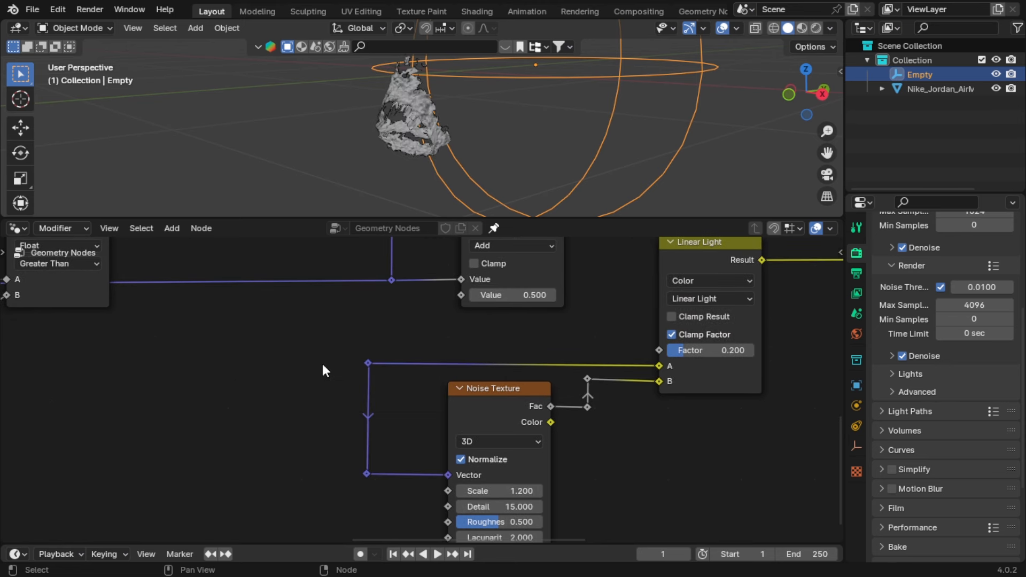
left_click(369, 363)
key("x")
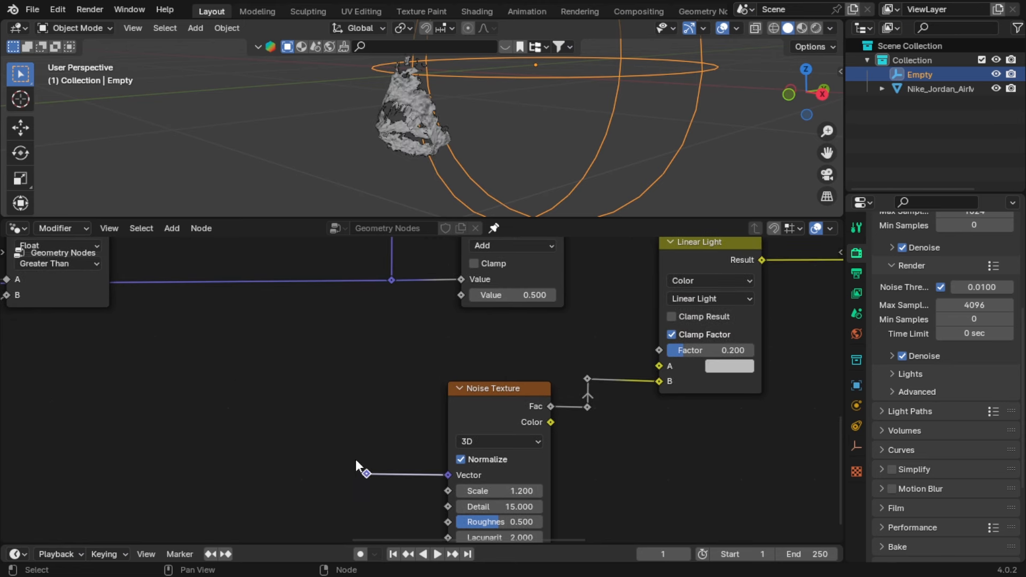
key("x")
left_click_drag(589, 381, 589, 422)
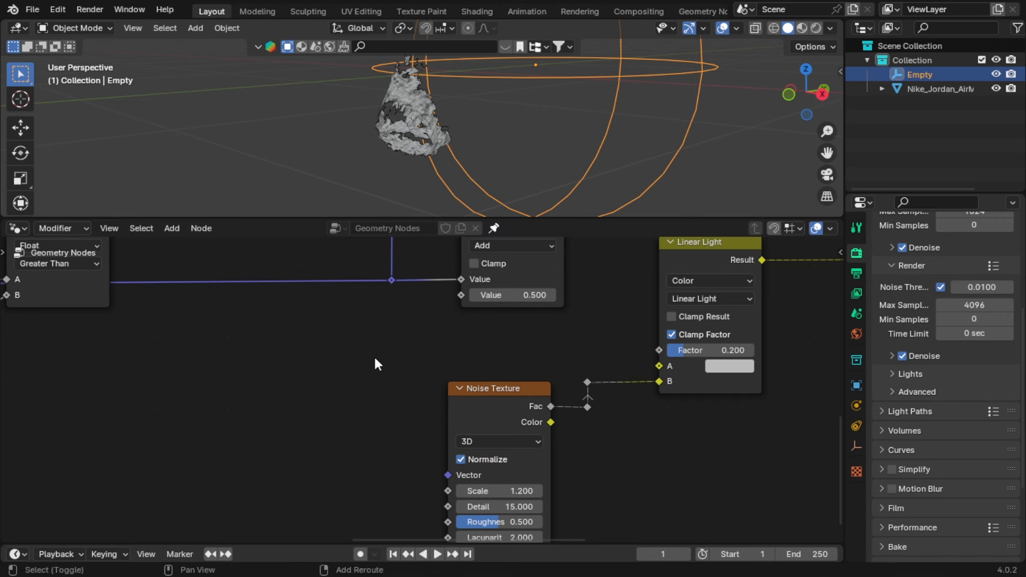
- Add a Normal node above the Noise Texture and connect it to the Linear Light node's A input
key("shift+a")
left_click(373, 260)
type("no")
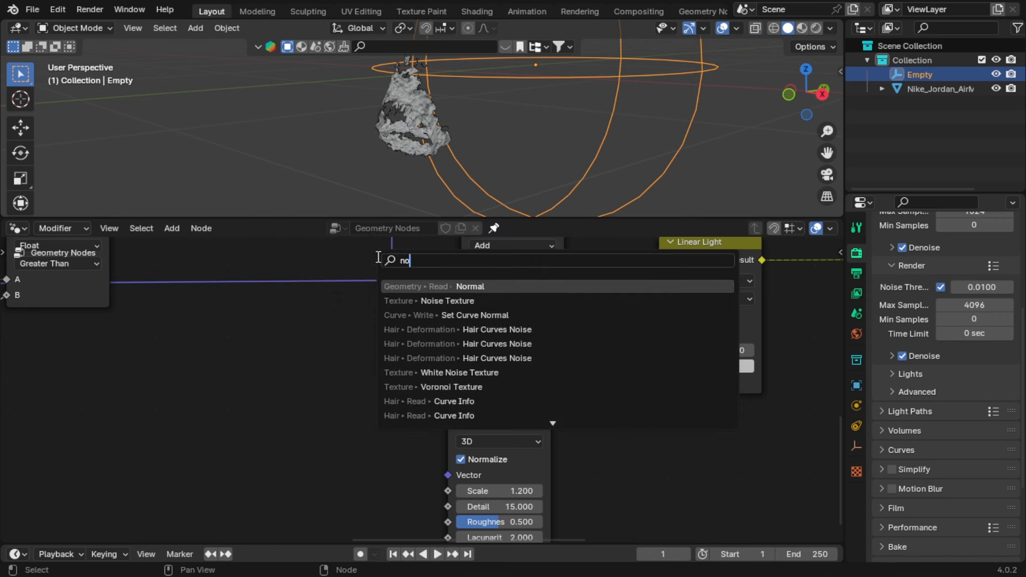
type("rmal")
key("Return")
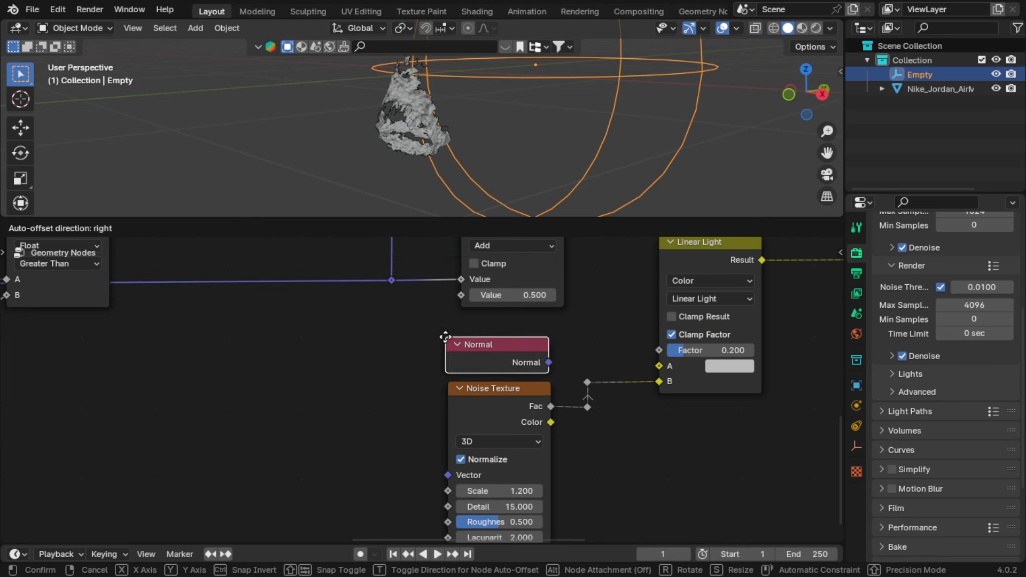
left_click(445, 337)
left_click_drag(550, 363, 663, 370)
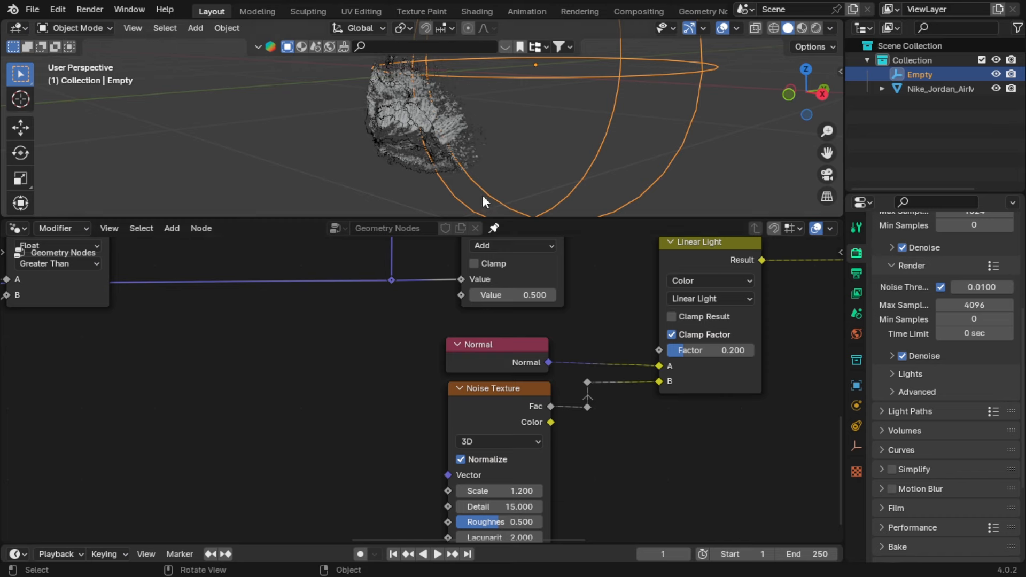
- Inspect the displaced shoe up close and set the Noise Texture's Scale to 1.52
scroll(473, 147, "up", 6)
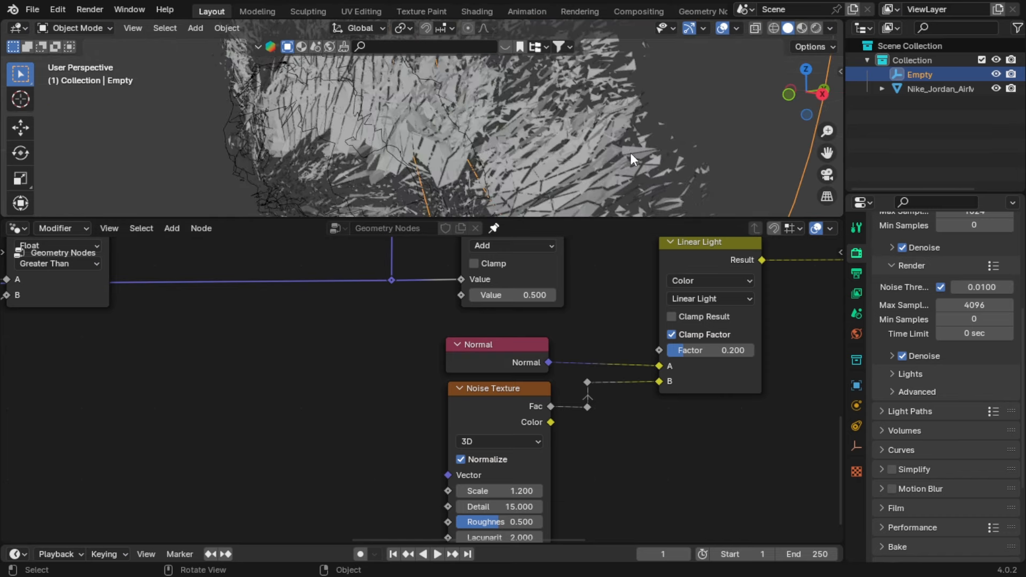
middle_click_drag(617, 95, 642, 118)
scroll(630, 125, "down", 8)
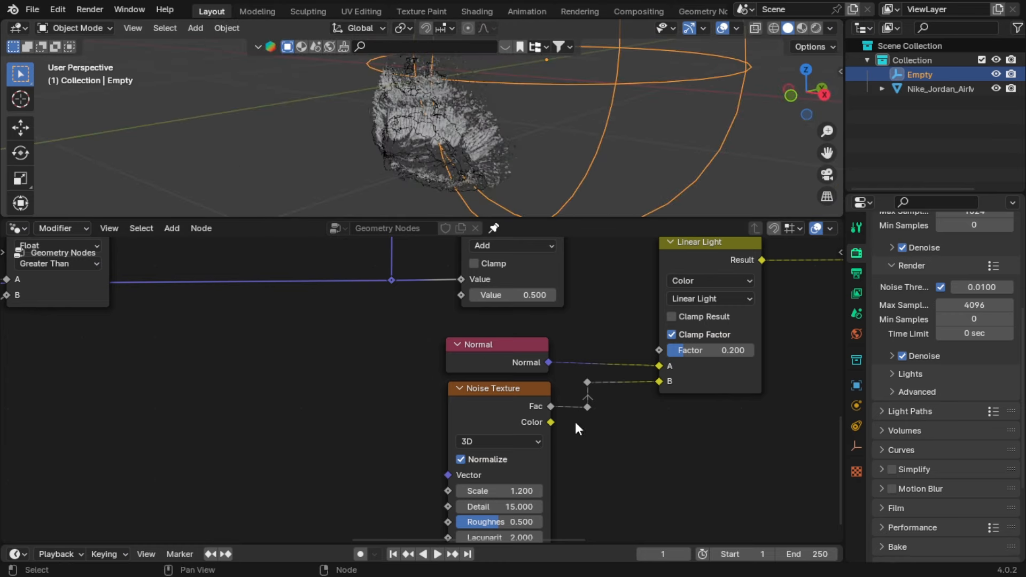
left_click_drag(513, 489, 555, 490)
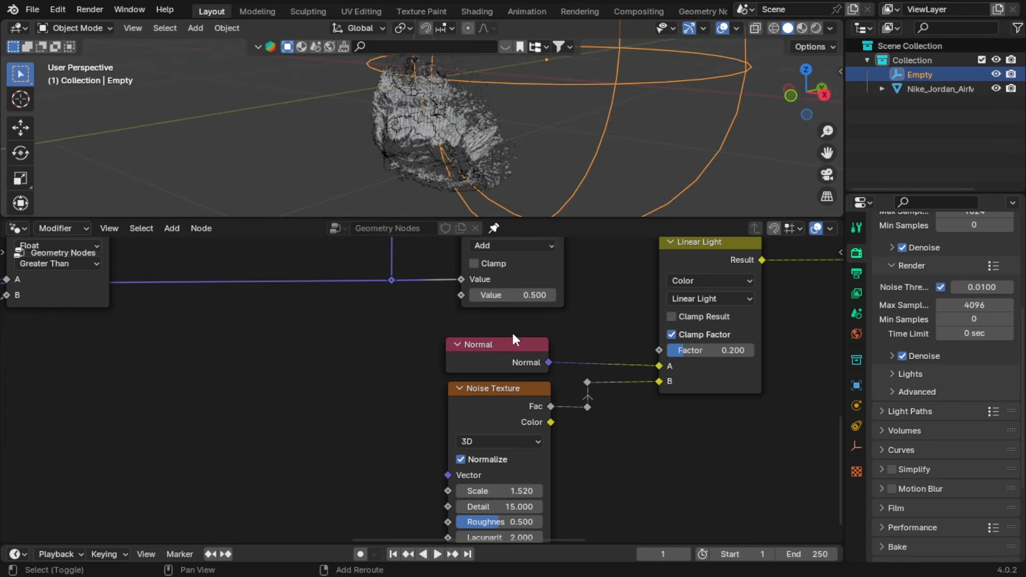
- Slide the Empty along the global Y axis to preview how the displaced shoe appears
scroll(518, 130, "down", 2)
mouse_move(518, 131)
middle_mouse_down()
mouse_move(488, 121)
mouse_move(515, 139)
middle_mouse_up()
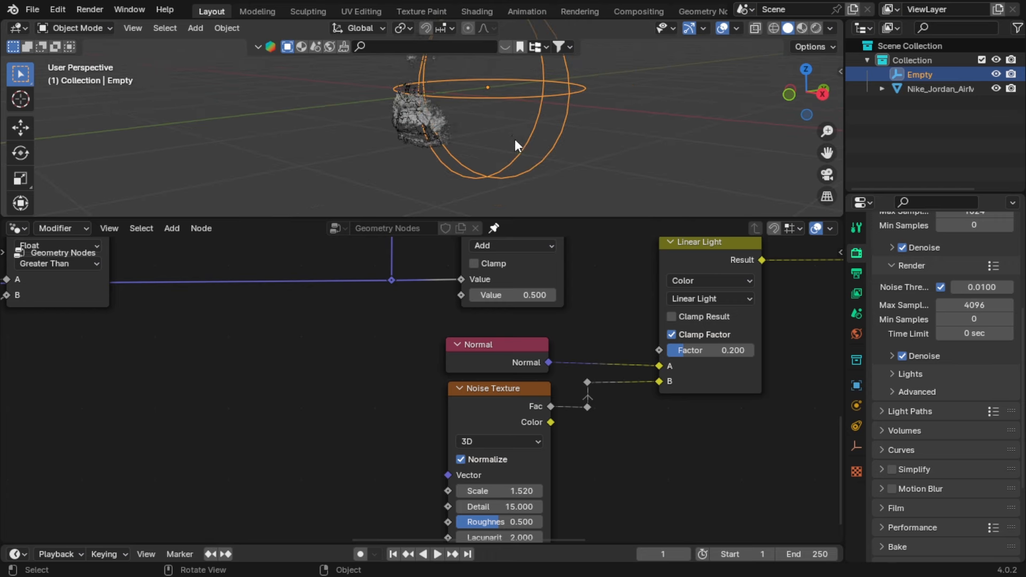
key("g")
key("y")
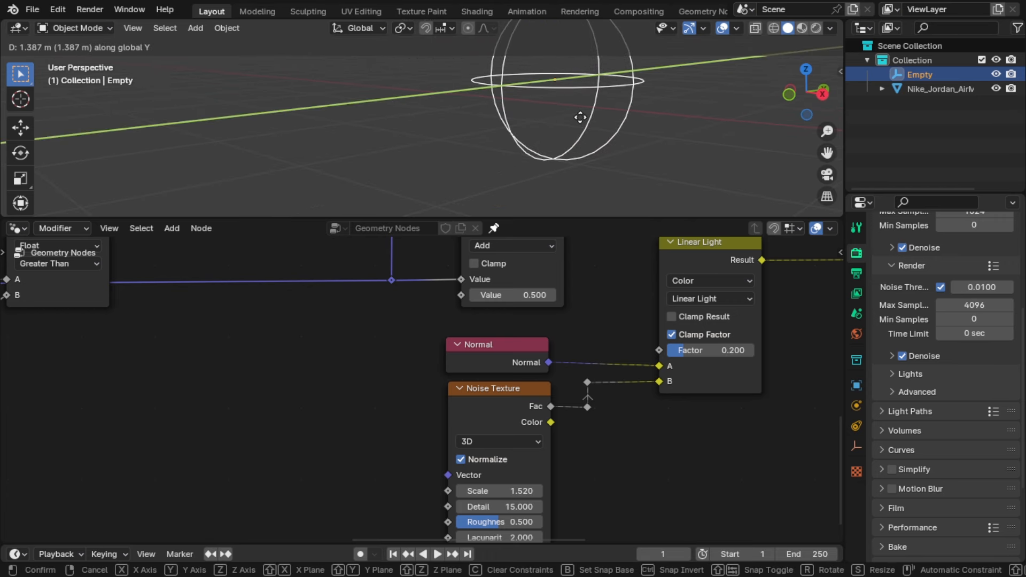
left_click(496, 145)
- Set the value of the math Add node feeding the Map Range's From Min to 1.18
scroll(410, 469, "down", 2)
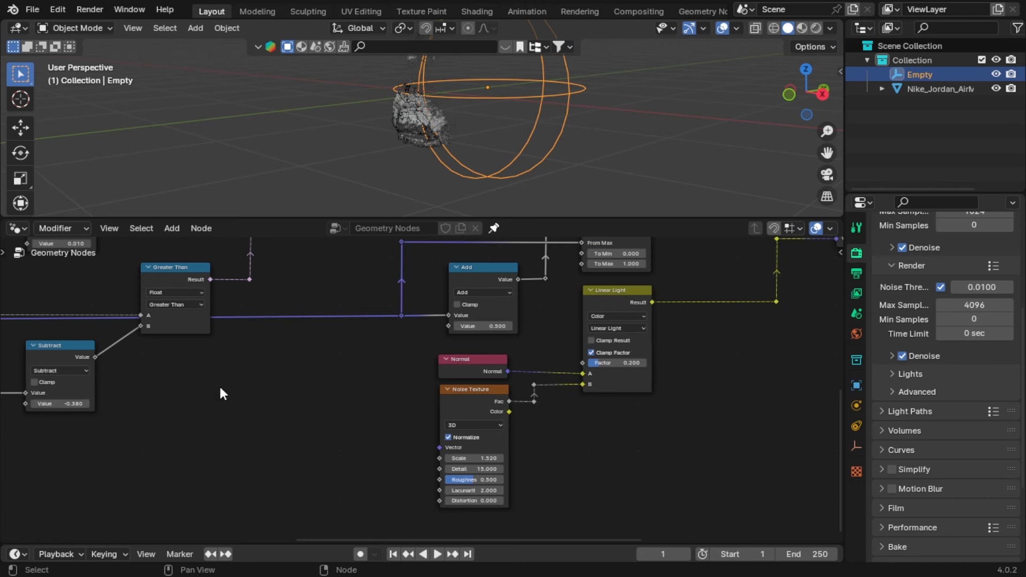
middle_click_drag(227, 385, 145, 428)
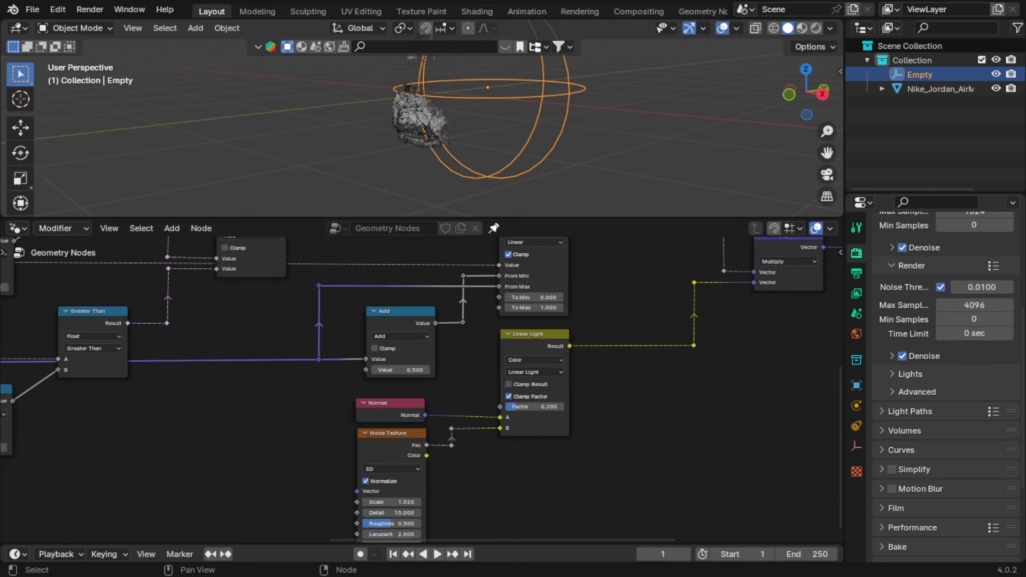
scroll(501, 338, "up", 3)
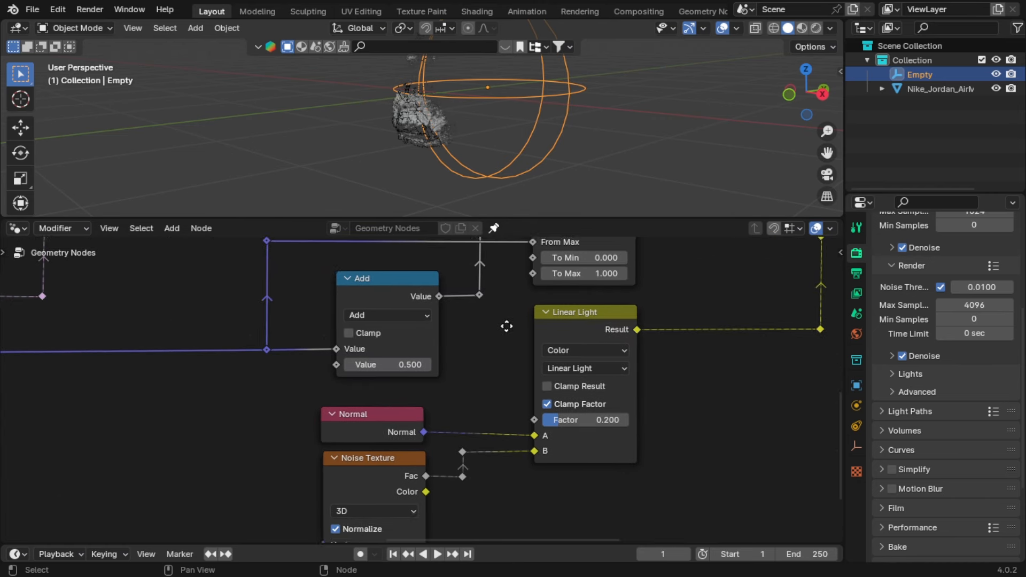
scroll(435, 156, "up", 4)
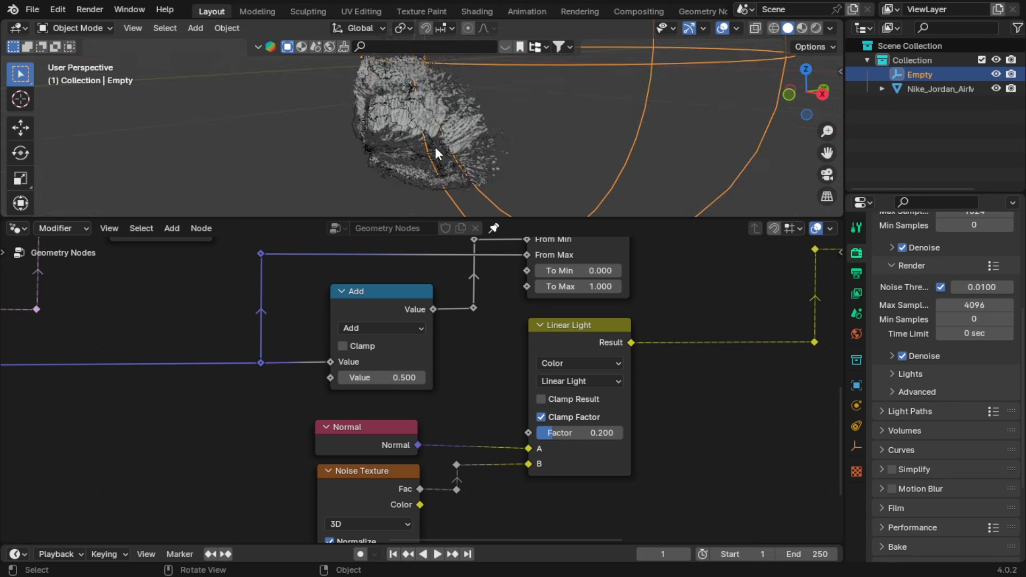
left_click_drag(388, 378, 460, 377)
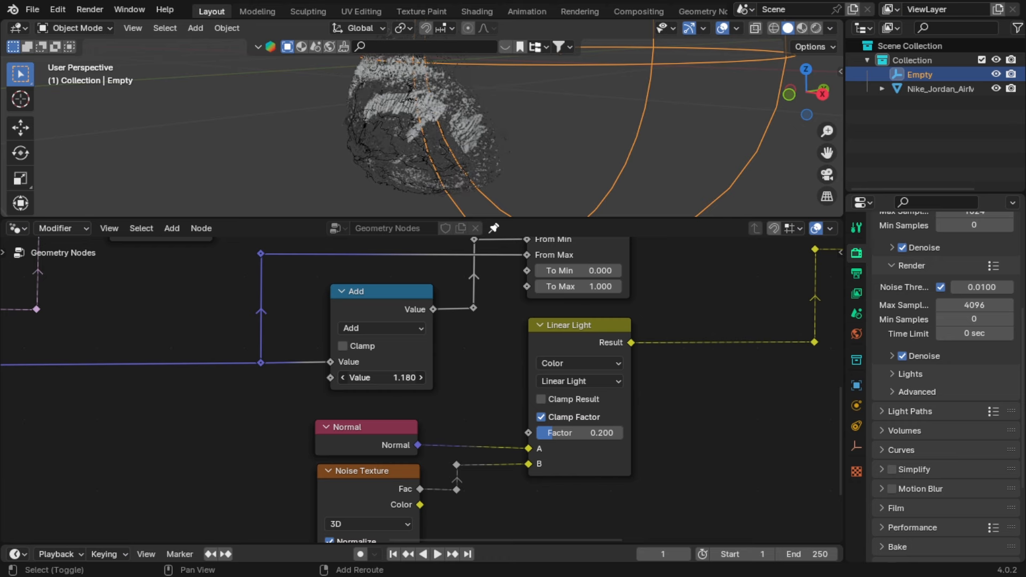
- Set the Map Range node's To Max to 0.01 while checking the displacement on the shoe
middle_click_drag(493, 320, 382, 386)
left_click_drag(493, 353, 441, 353)
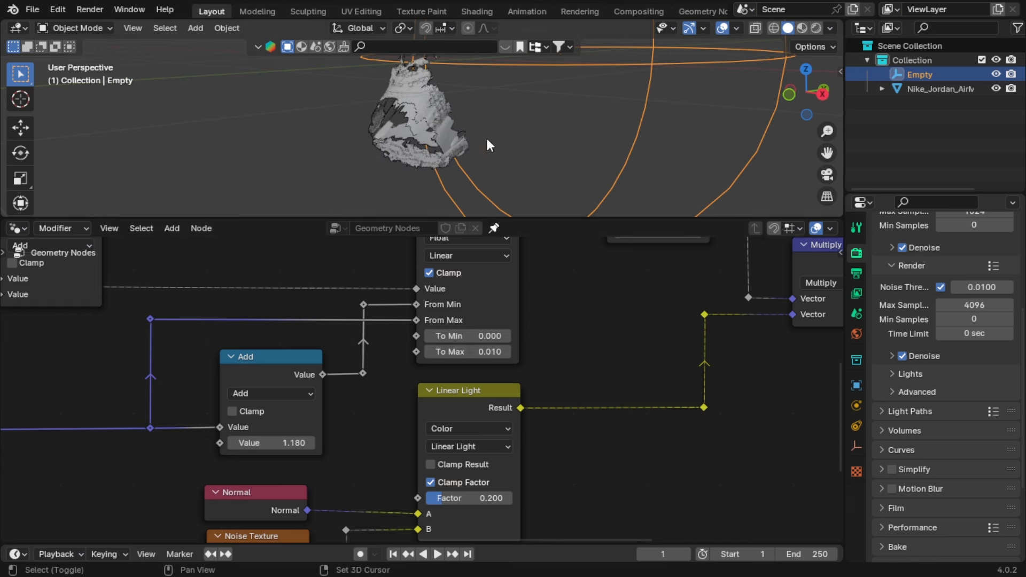
scroll(463, 131, "up", 5)
scroll(473, 143, "up", 5)
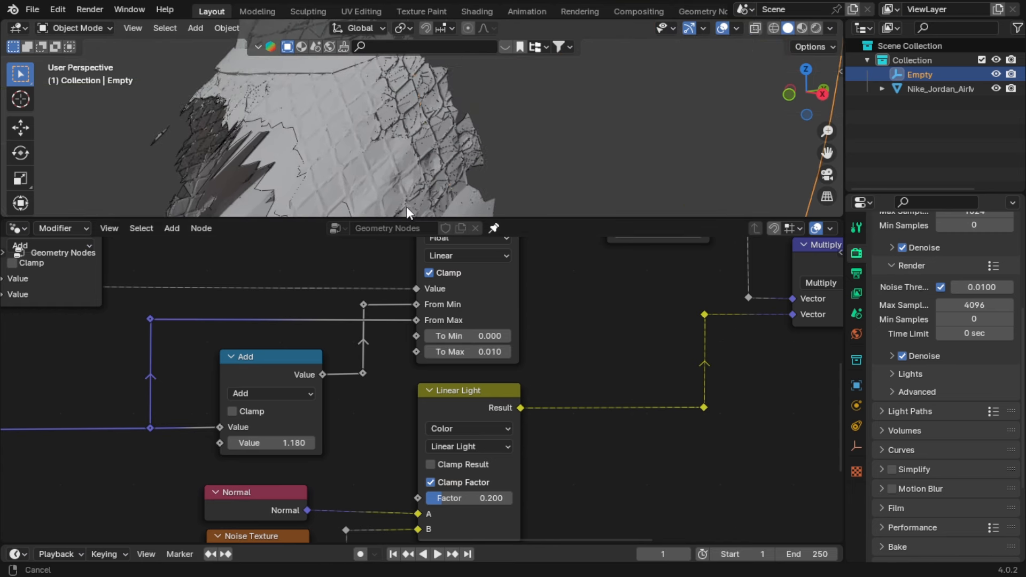
left_click_drag(471, 351, 475, 350, "shift")
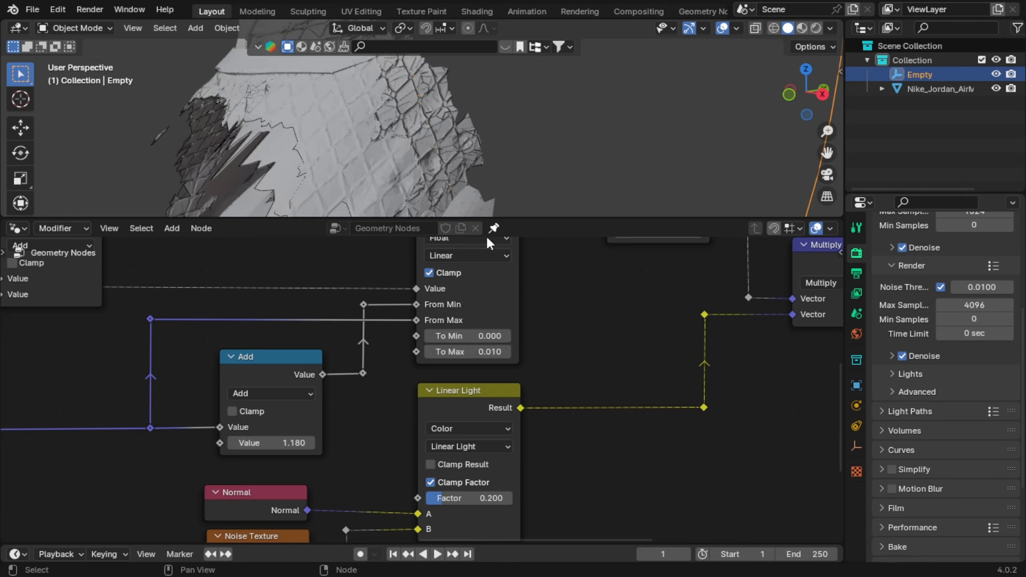
- Slide the Empty along global Y to check the reduced displacement at the shoe's edges
scroll(509, 107, "down", 2)
scroll(523, 134, "up", 2)
key("g")
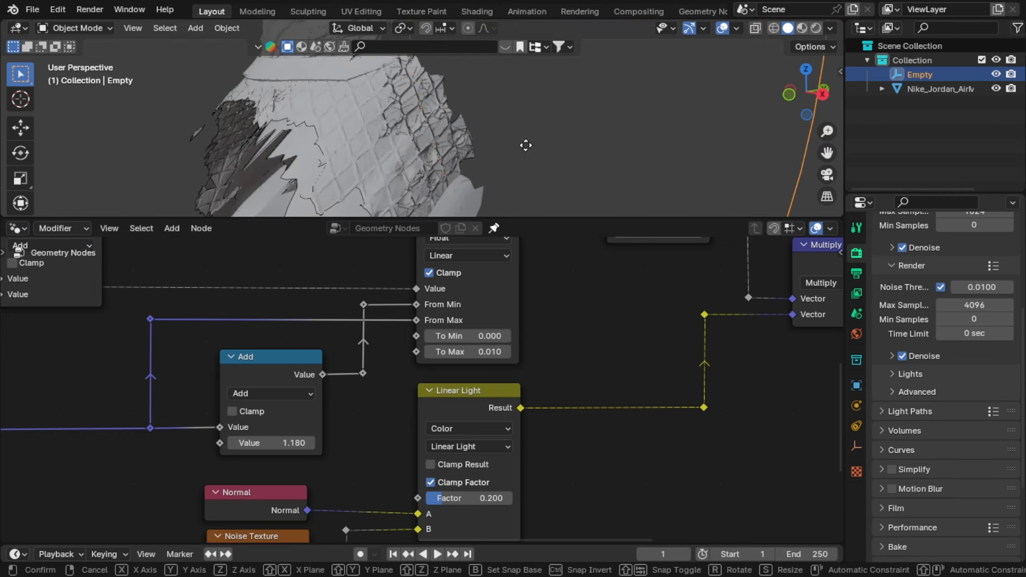
key("y")
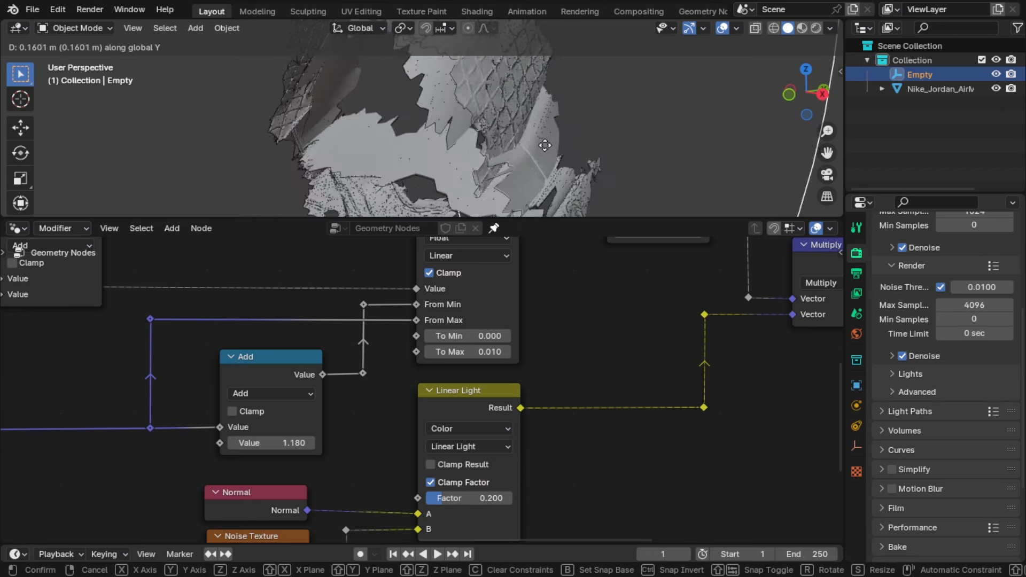
left_click(545, 206)
- Slide the Empty along global Y in a temporarily enlarged viewport to inspect the displaced shoe
left_click_drag(546, 217, 517, 485)
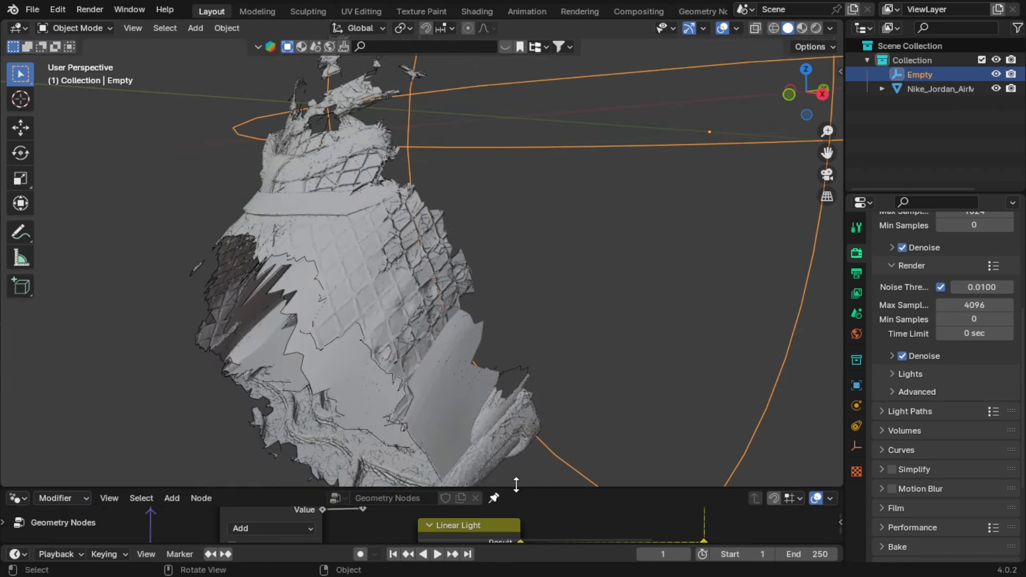
key("g")
key("y")
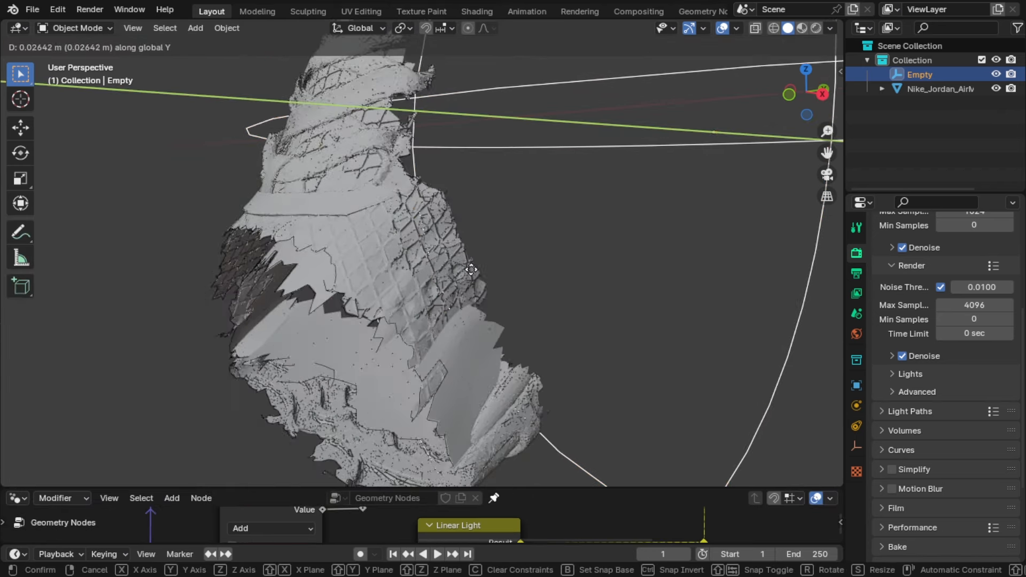
left_click(550, 464)
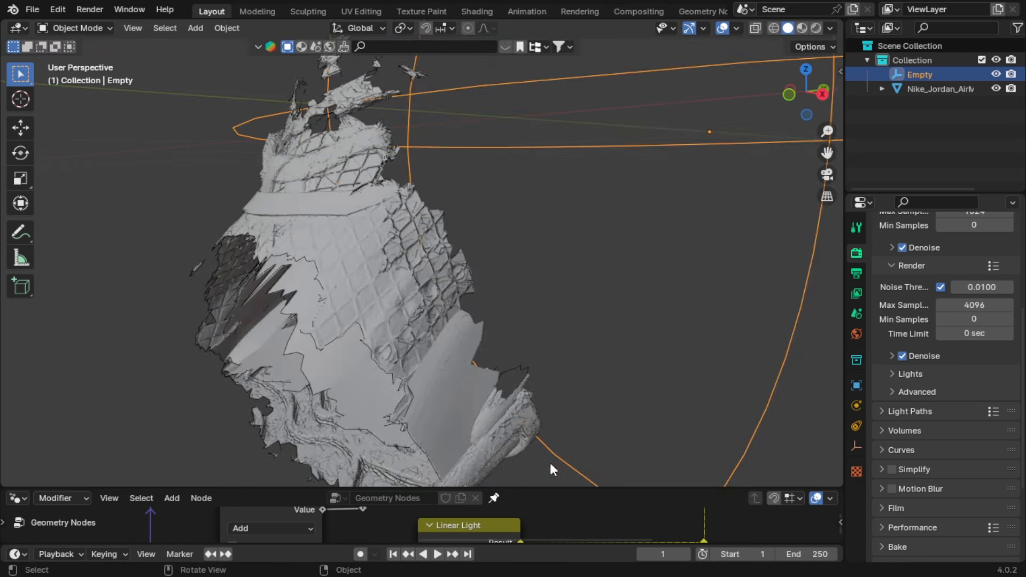
left_click_drag(548, 487, 560, 207)
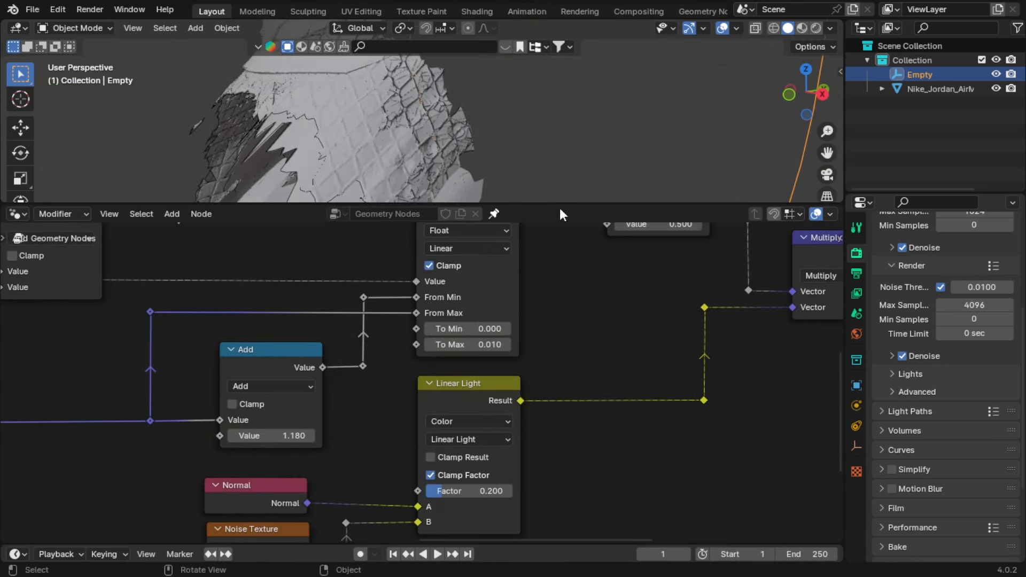
- Set the Map Range node's To Max to 0.08 and the connected Linear Light node's Factor to 0.033, saving the file
mouse_move(469, 329)
left_mouse_down()
mouse_move(483, 328)
mouse_move(471, 329)
mouse_move(478, 339)
left_mouse_up()
key("ctrl+z")
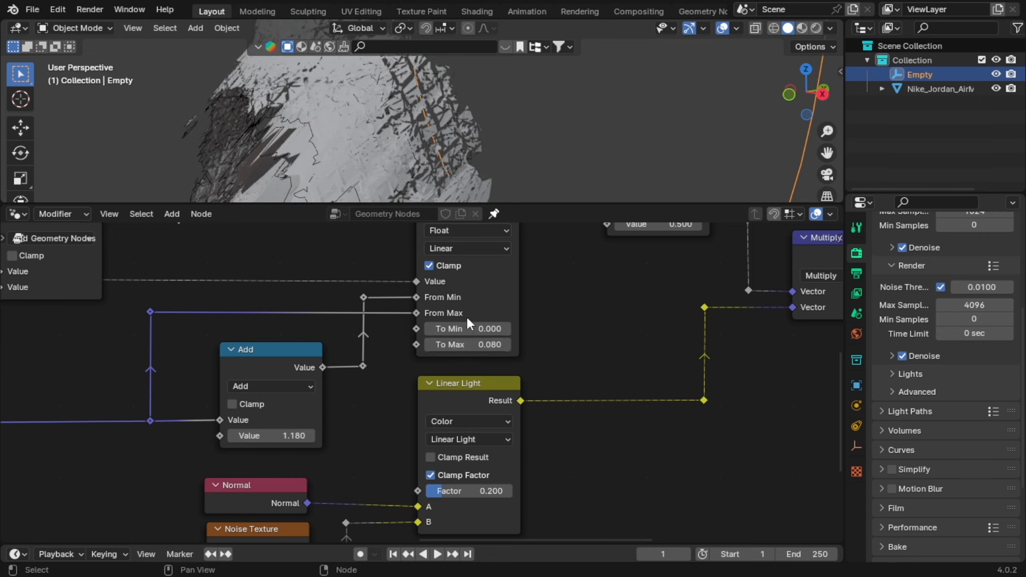
left_click_drag(493, 489, 468, 489)
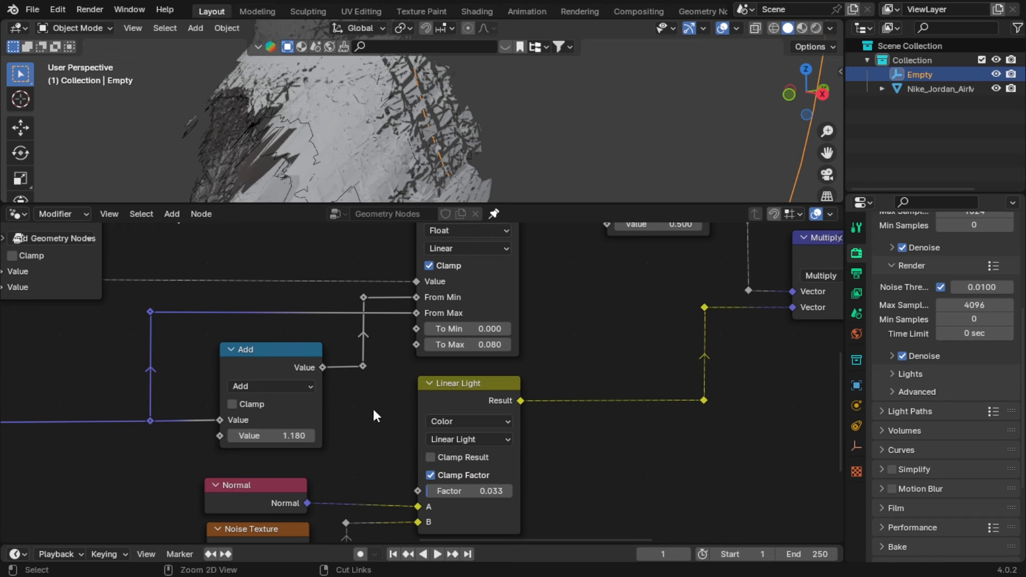
key("ctrl+s")
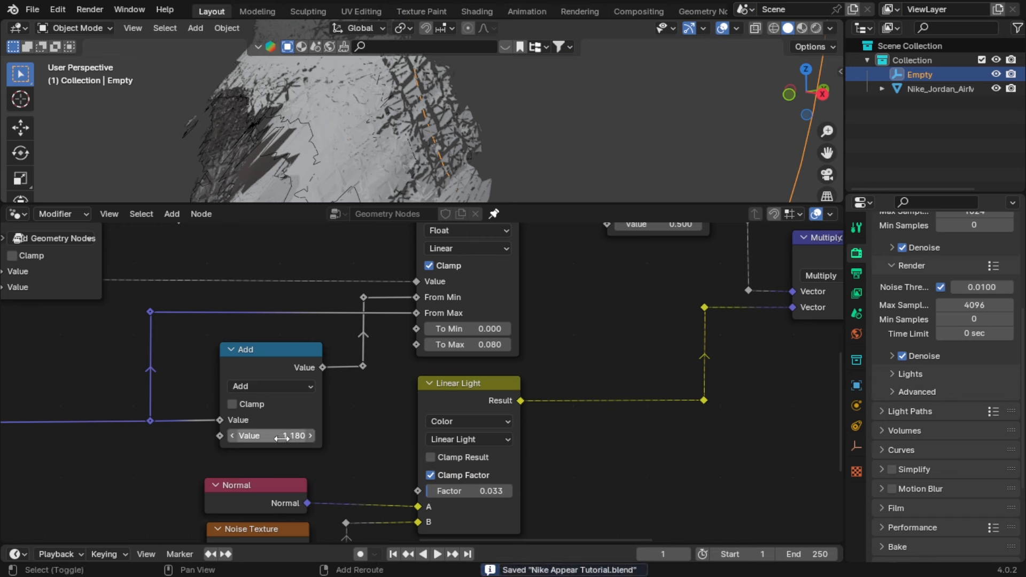
- Set the value of the Add node feeding From Min to 1.11 and the math Multiply node's value to 0.23
left_click_drag(272, 435, 268, 436)
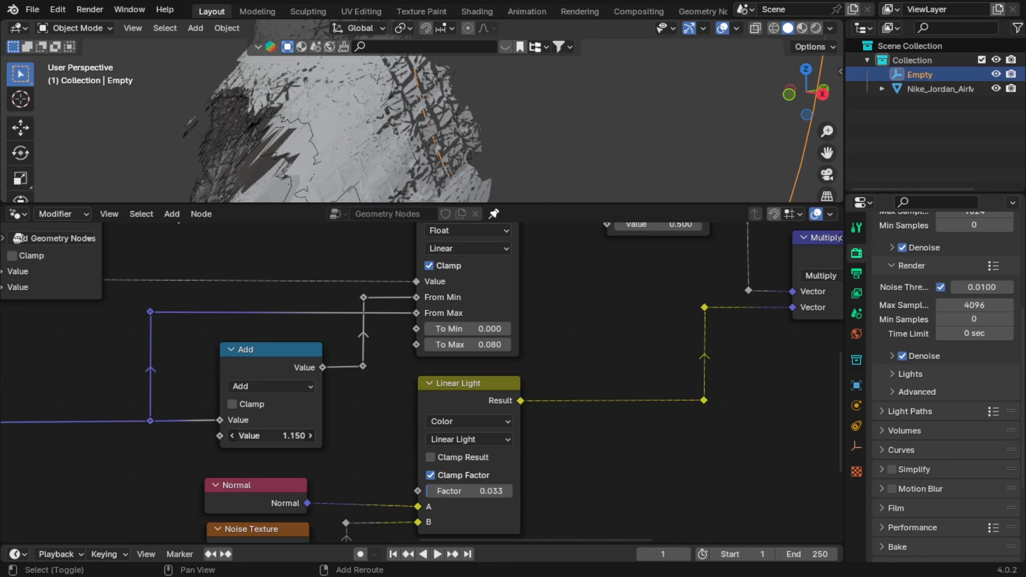
scroll(423, 395, "down", 2)
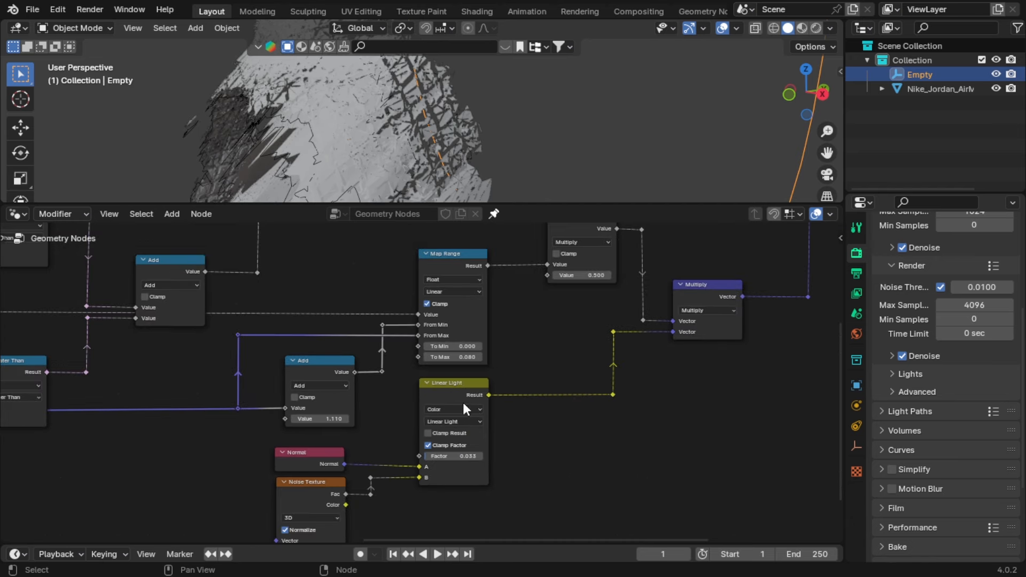
middle_click_drag(540, 313, 431, 415)
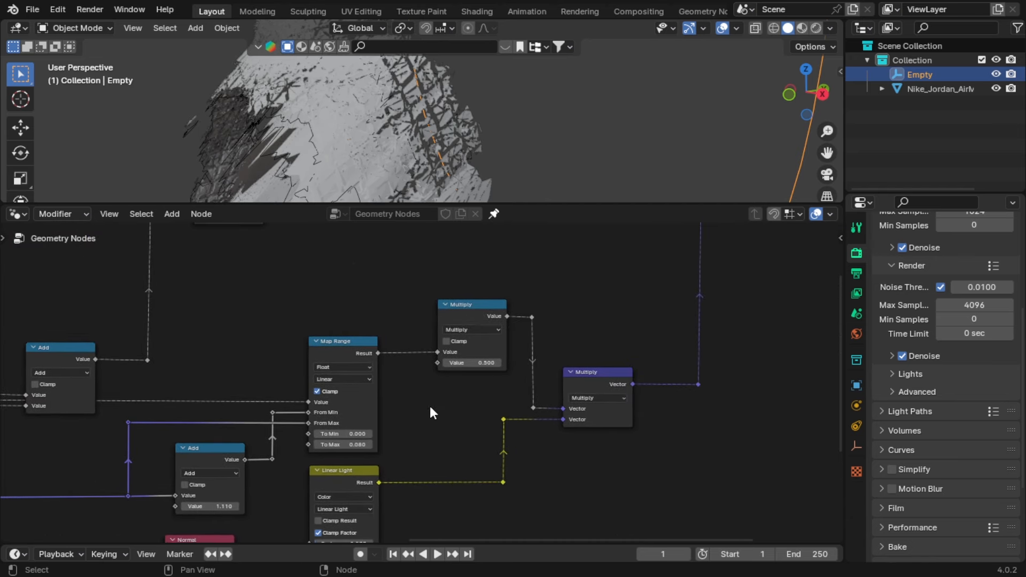
mouse_move(486, 365)
left_mouse_down()
mouse_move(463, 365)
mouse_move(484, 365)
left_mouse_up()
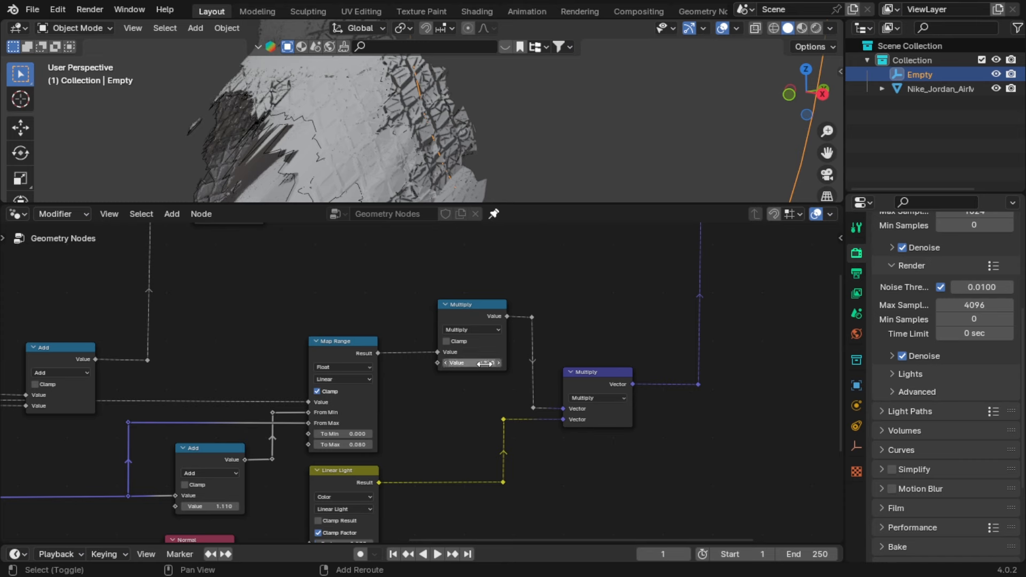
- Slide the Empty along global Y to check the softened displacement across the shoe
scroll(417, 157, "down", 2)
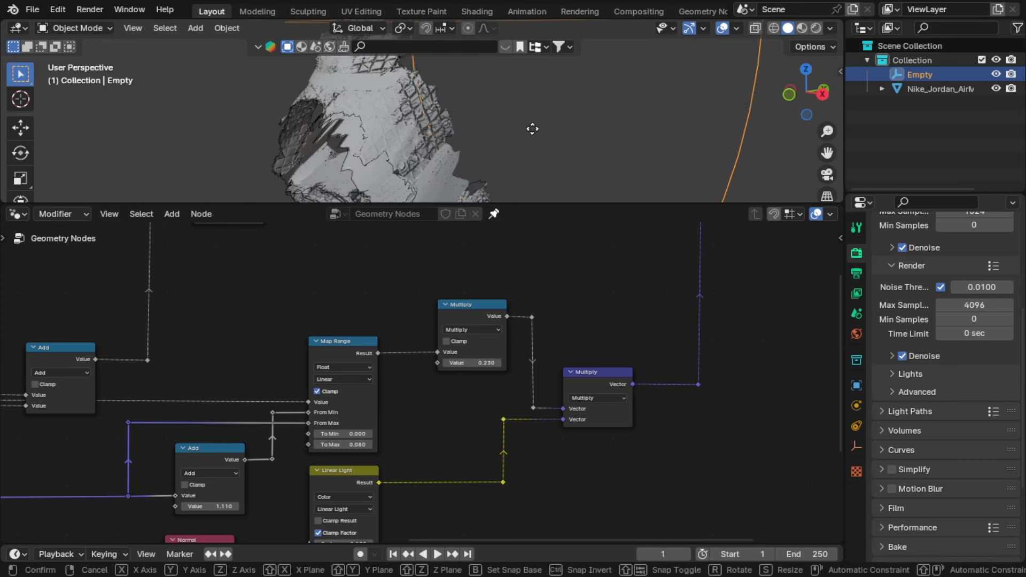
key("g")
key("y")
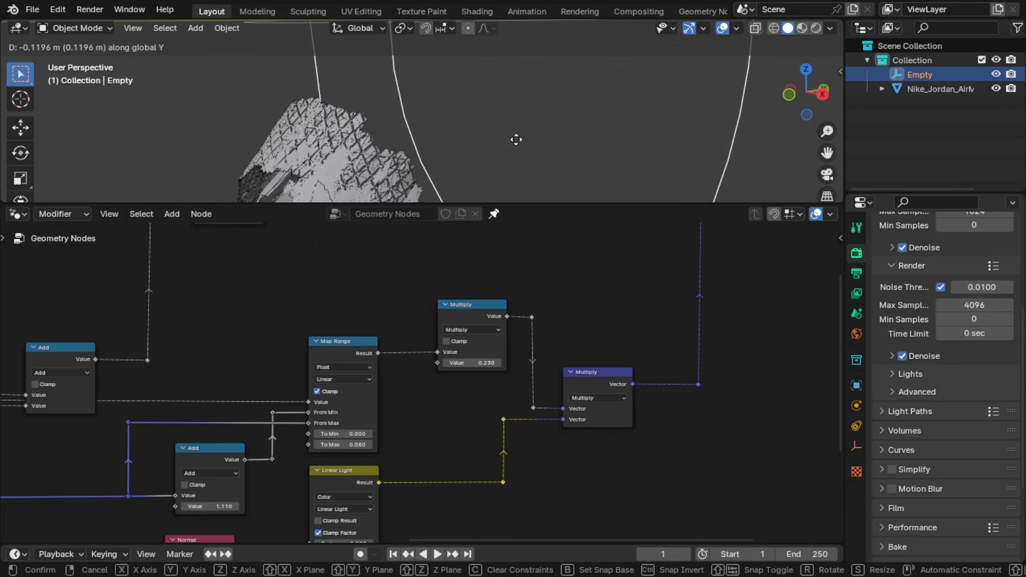
left_click(579, 129)
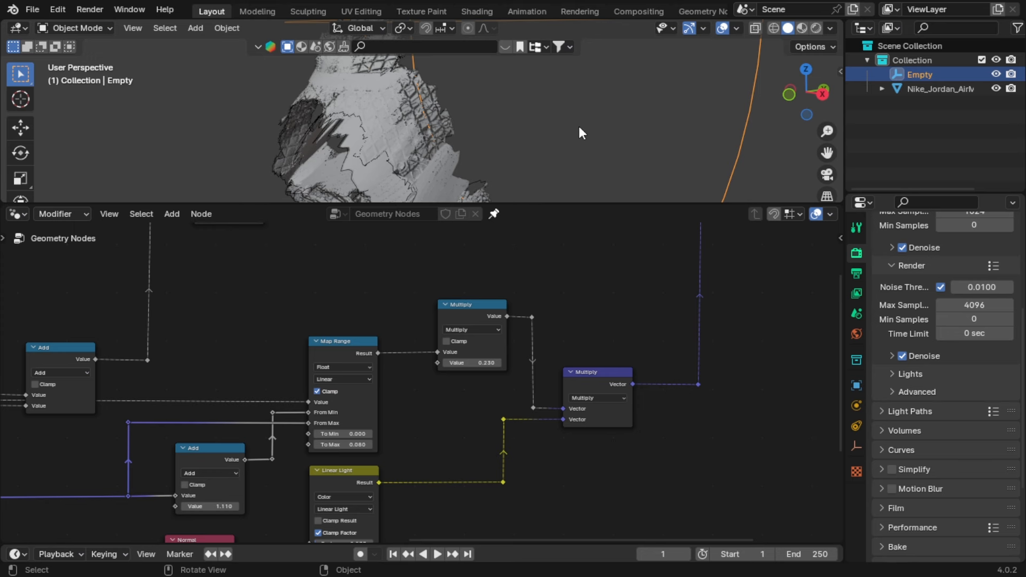
- Set the value of the Add node feeding the Map Range's From Min to 1.12 and save the file
key("ctrl+s")
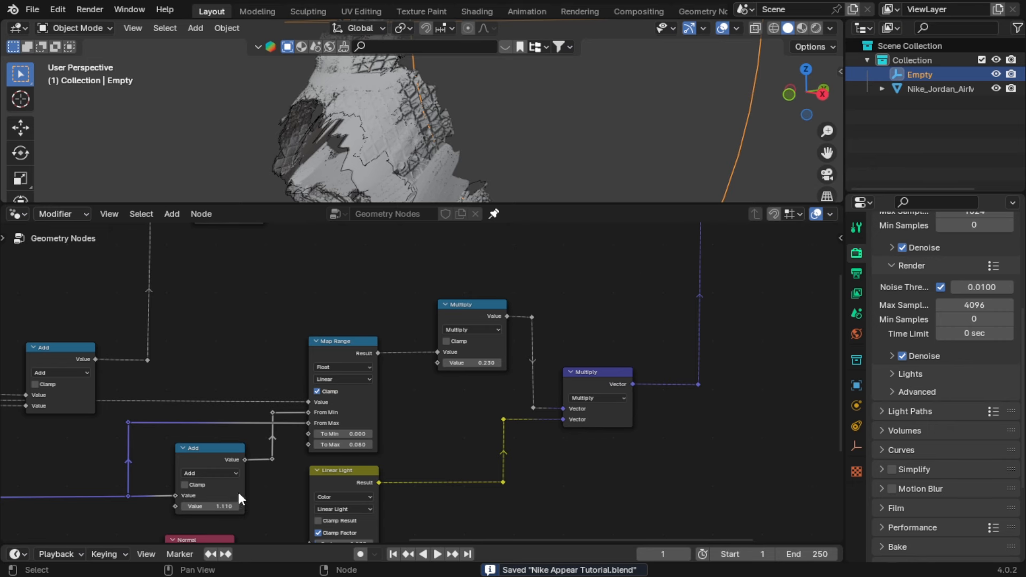
middle_click_drag(238, 497, 277, 470)
left_click(262, 480)
type("1.1")
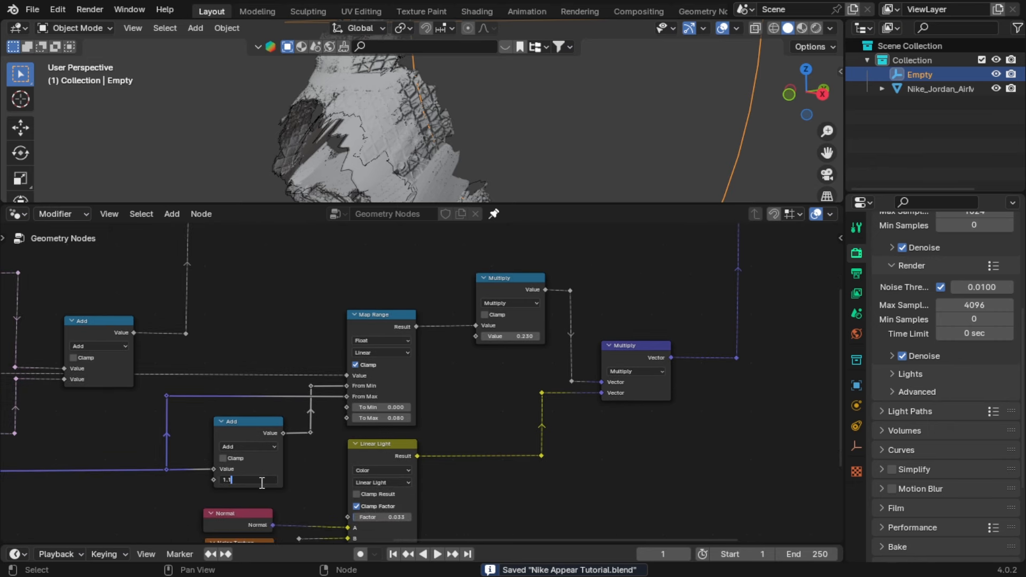
type("20")
key("Return")
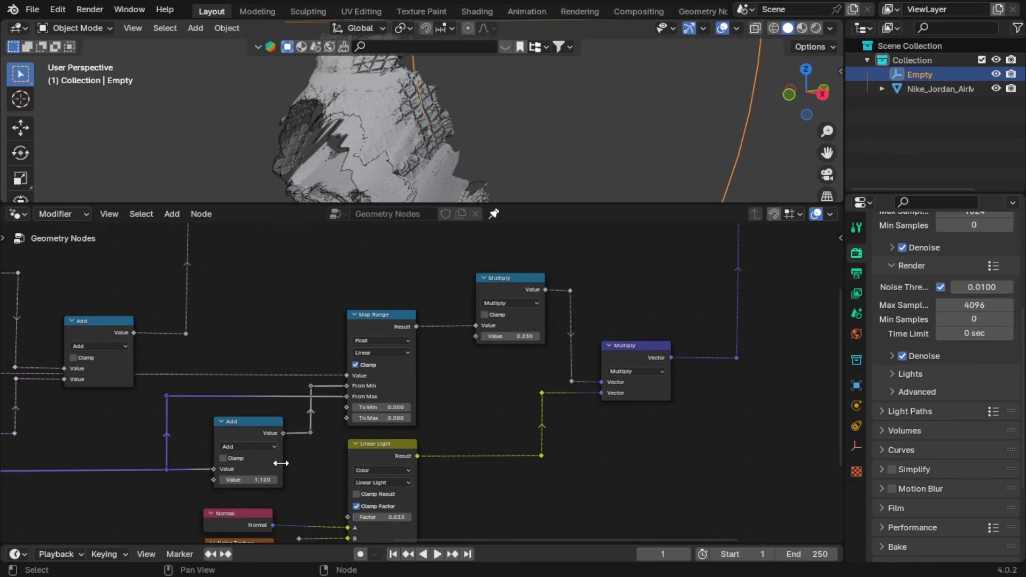
key("ctrl+s")
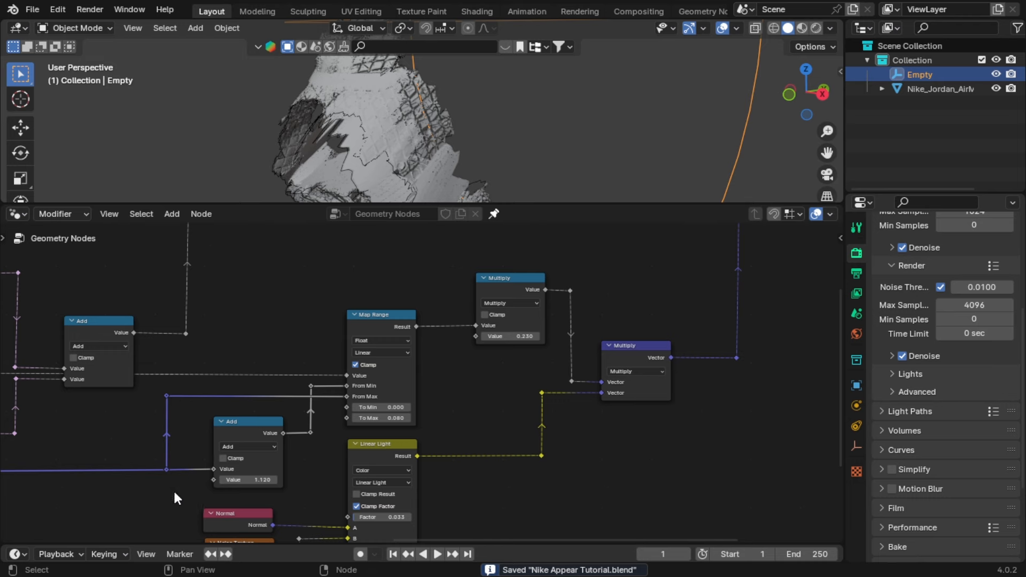
- Tidy the reroute points between the displacement Noise Texture's Fac output and the Linear Light node, then save the file
middle_click_drag(174, 499, 605, 404)
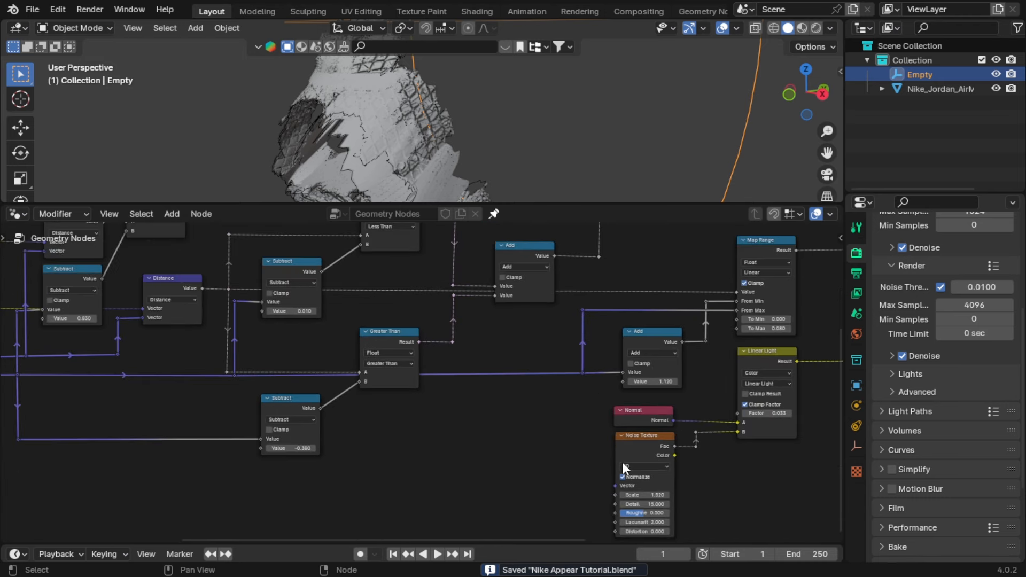
left_click(696, 432)
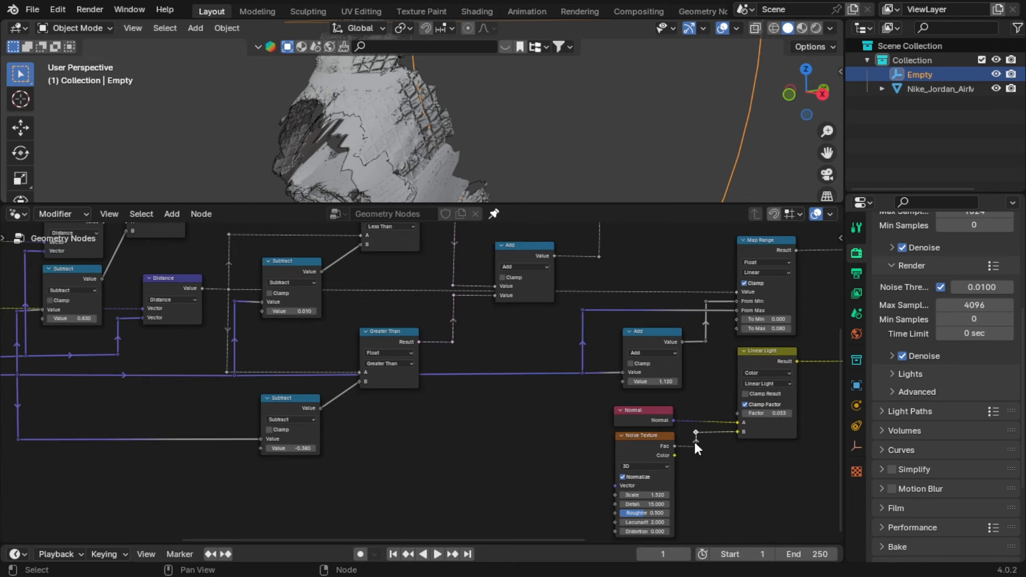
key("g")
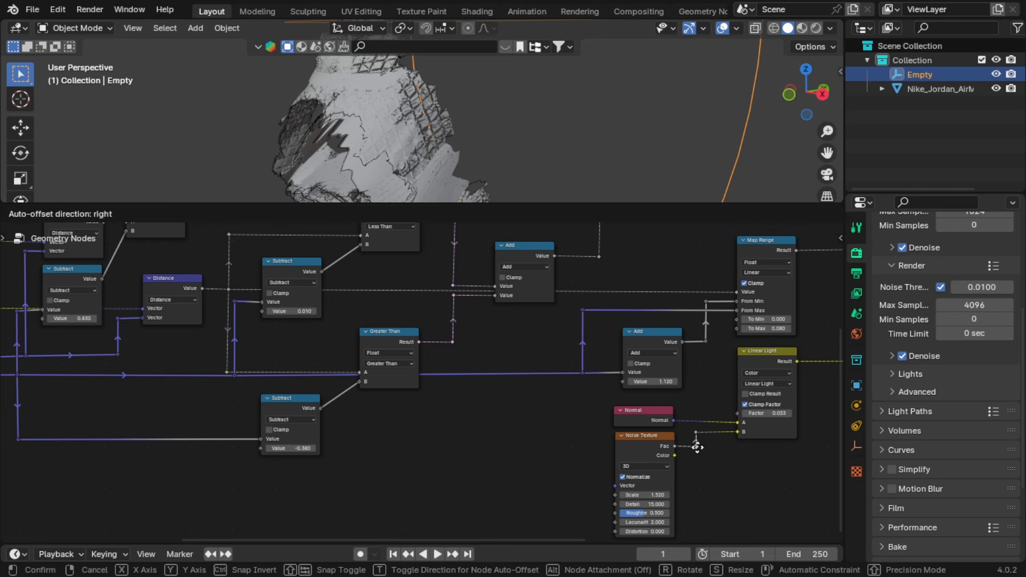
left_click(709, 443, "shift")
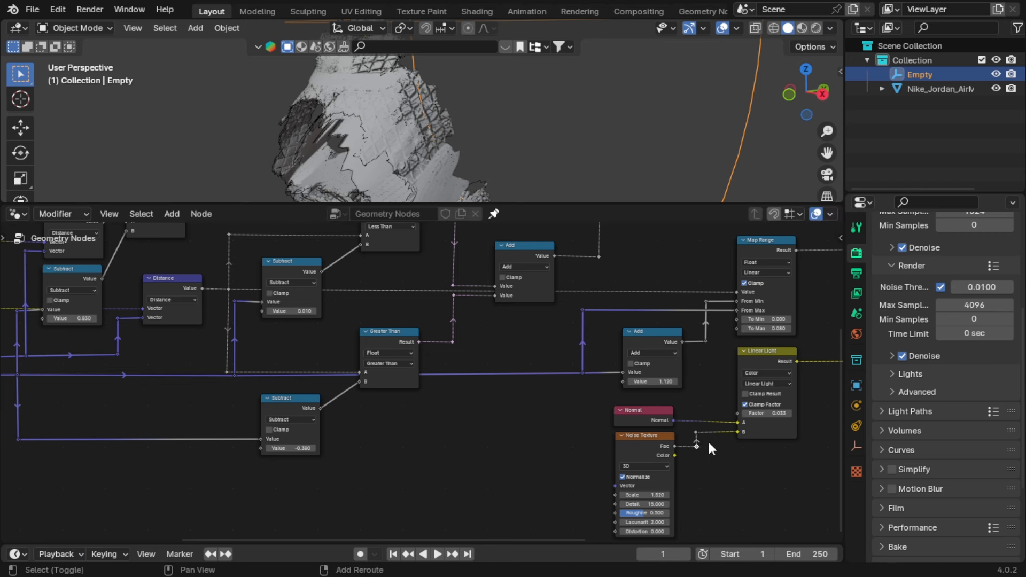
left_click(636, 422)
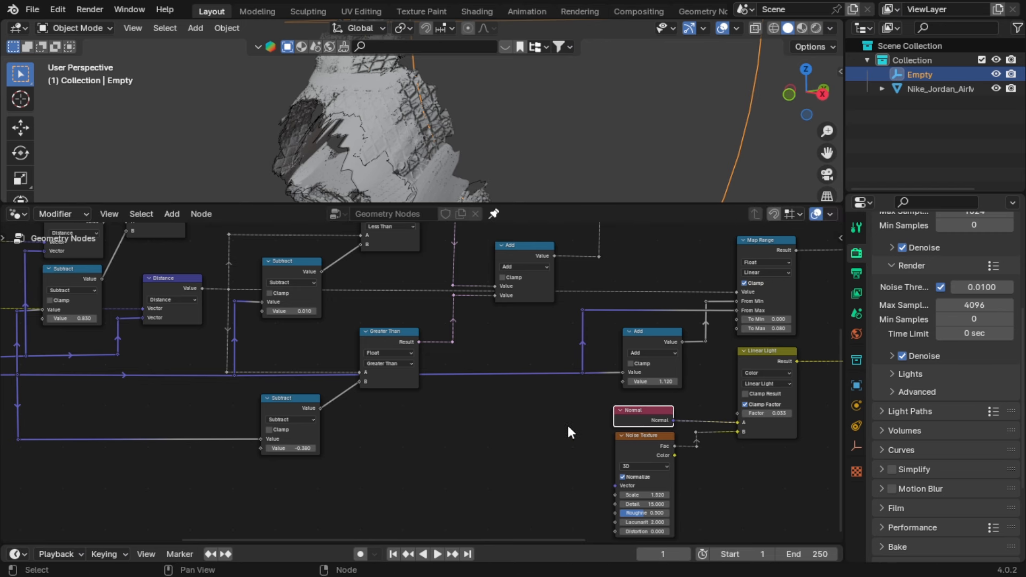
key("ctrl+s")
- Set the position Linear Light's Factor to 0.142 and its Noise Texture to Scale 2.22 and Detail 15, then save
left_click(300, 484)
middle_click_drag(112, 476, 764, 516)
scroll(615, 461, "up", 2)
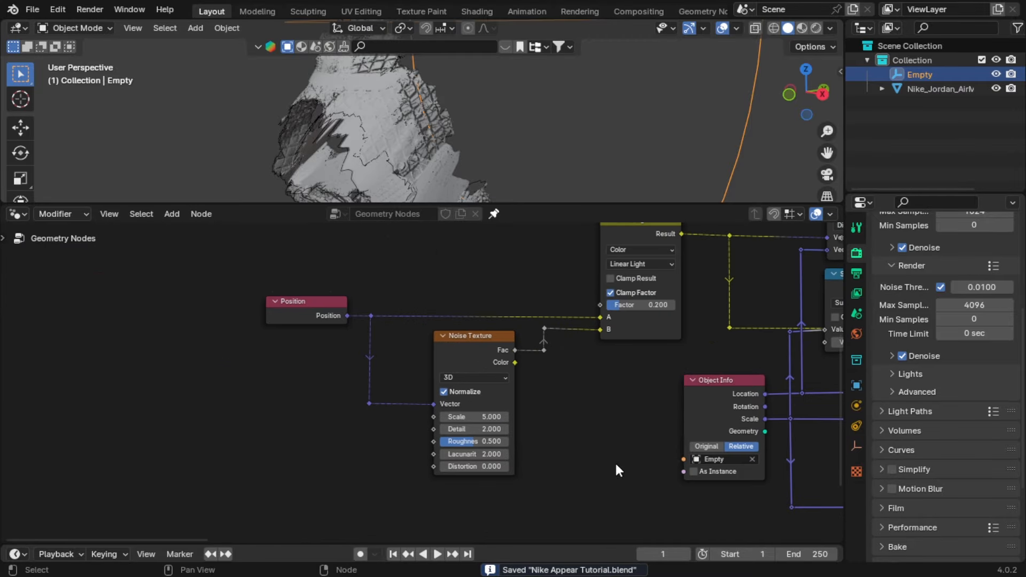
left_click_drag(605, 326, 598, 326)
mouse_move(447, 434)
left_mouse_down()
mouse_move(425, 434)
mouse_move(505, 447)
mouse_move(450, 434)
mouse_move(463, 435)
left_mouse_up()
key("ctrl+s")
- Try adjusting the value of the Subtract node that feeds the Split Edges Greater Than comparison
scroll(599, 436, "down", 2)
middle_click_drag(656, 374, 573, 398)
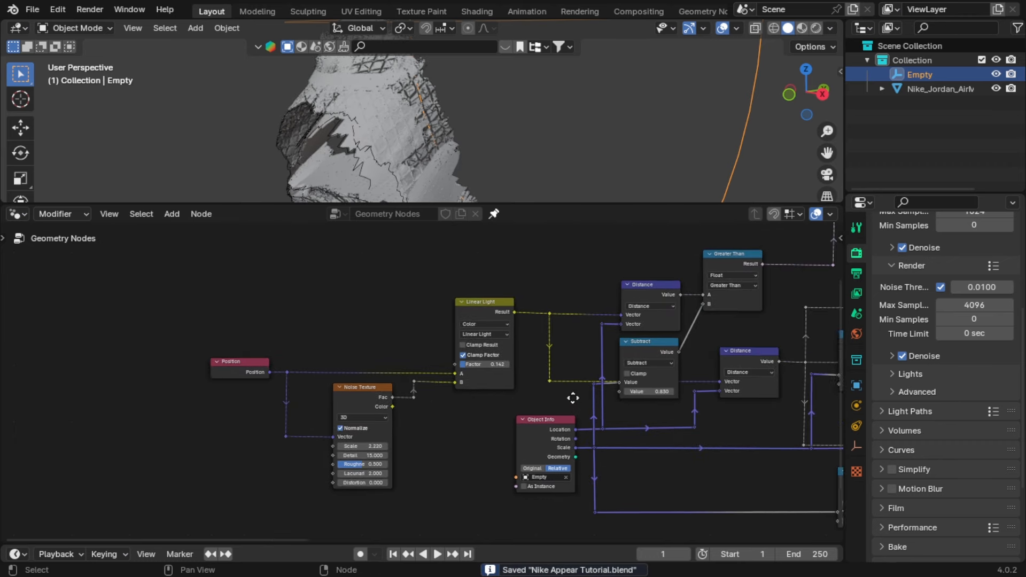
scroll(323, 434, "up", 2)
scroll(400, 463, "up", 2)
scroll(377, 476, "up", 1)
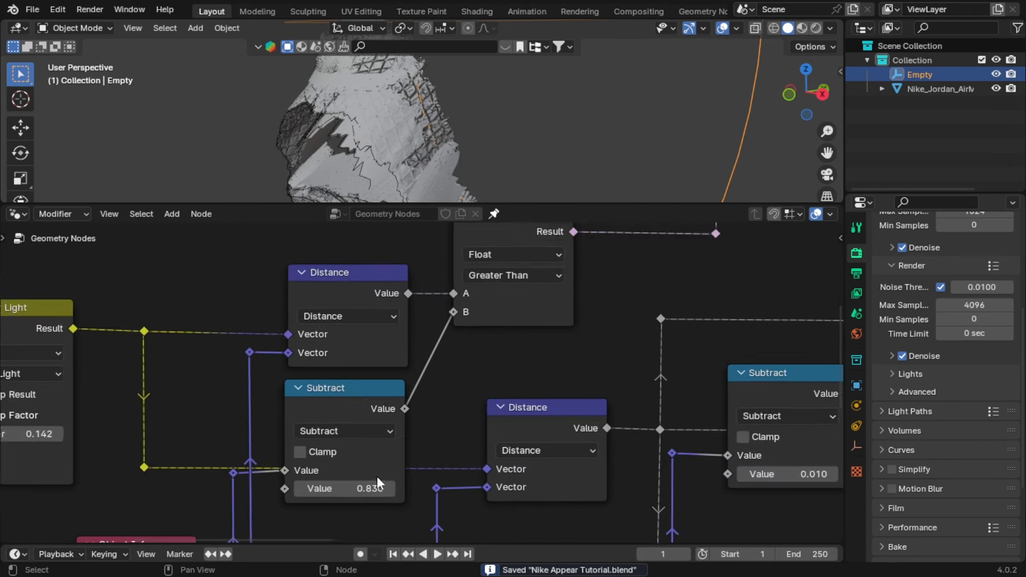
middle_click_drag(377, 477, 448, 438)
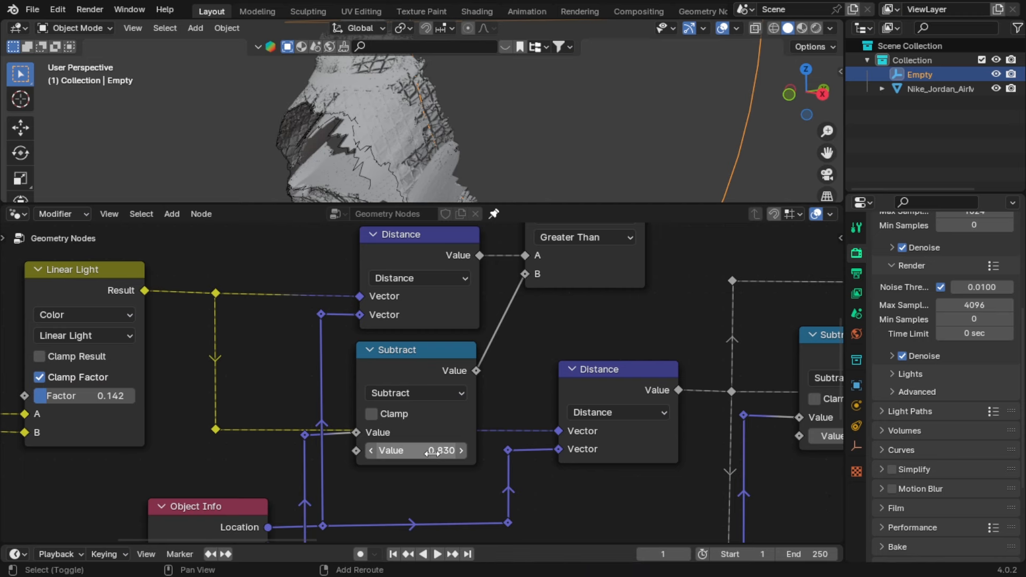
left_click_drag(433, 452, 433, 452)
- Set the value of the Subtract node feeding Less Than to 0.06 and adjust the Subtract node feeding the lower Greater Than
scroll(464, 427, "down", 5)
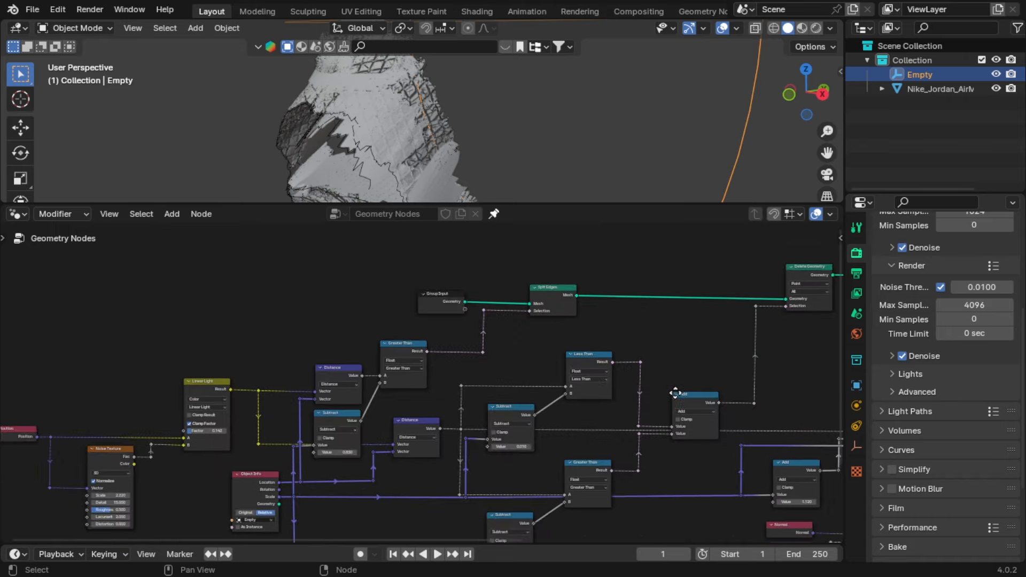
middle_click_drag(675, 392, 429, 343)
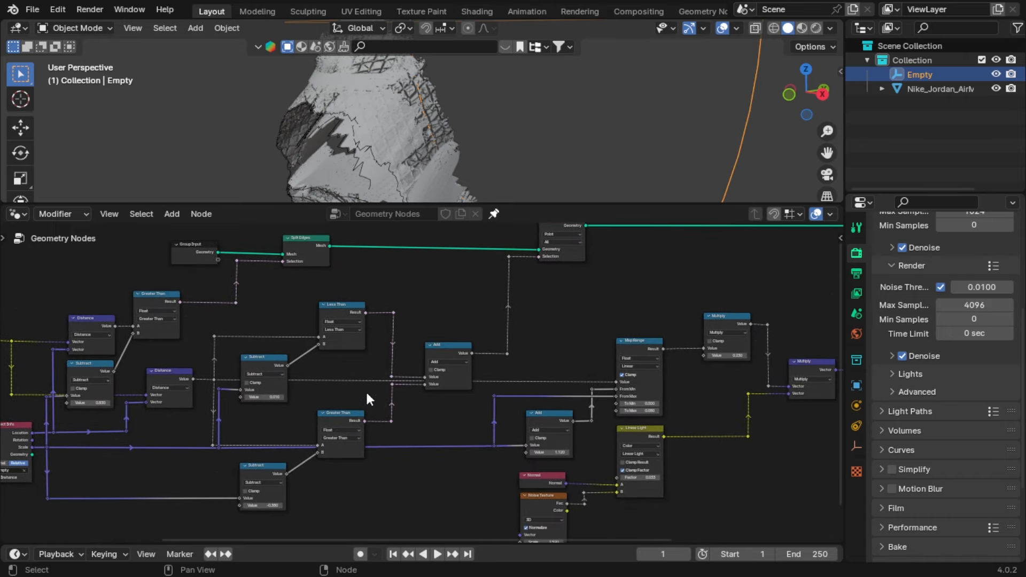
scroll(366, 390, "up", 2)
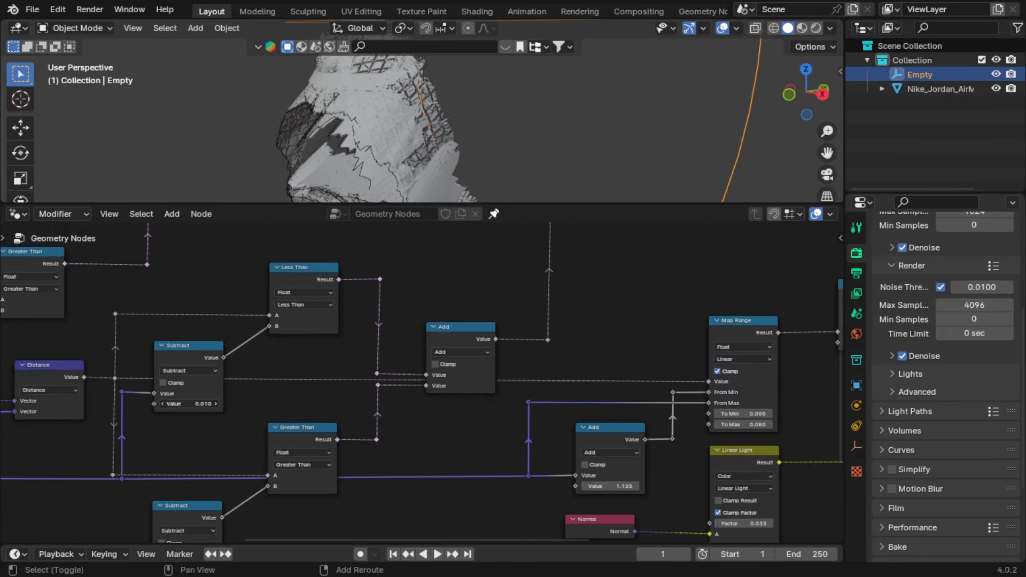
left_click_drag(189, 404, 195, 404)
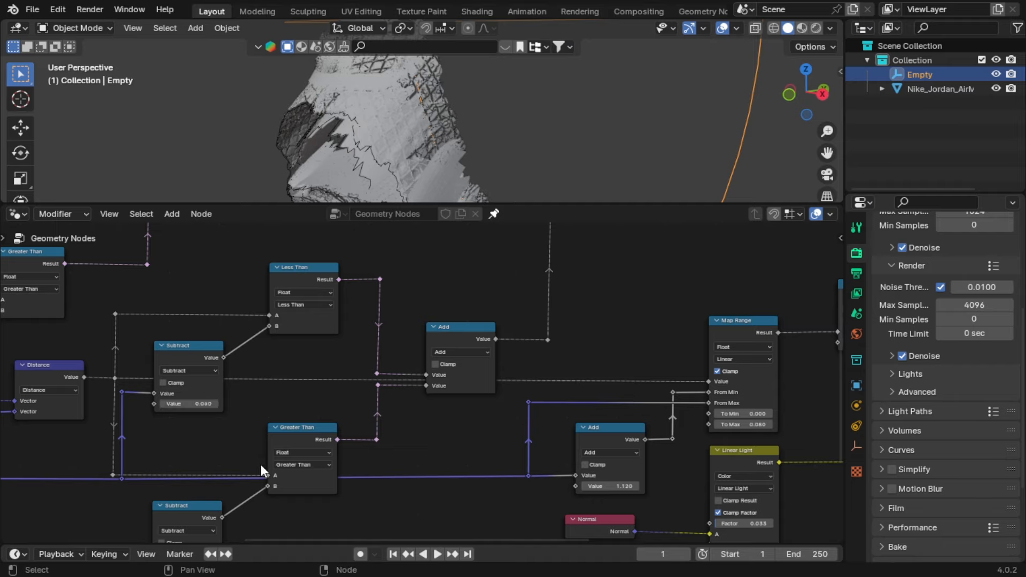
middle_click_drag(259, 467, 459, 339)
left_click_drag(394, 436, 439, 434)
- Move the Group Output node farther from Set Position and slightly up, then bring the whole node tree into view
scroll(440, 432, "down", 8)
middle_click_drag(659, 362, 374, 458)
middle_click_drag(643, 405, 372, 425)
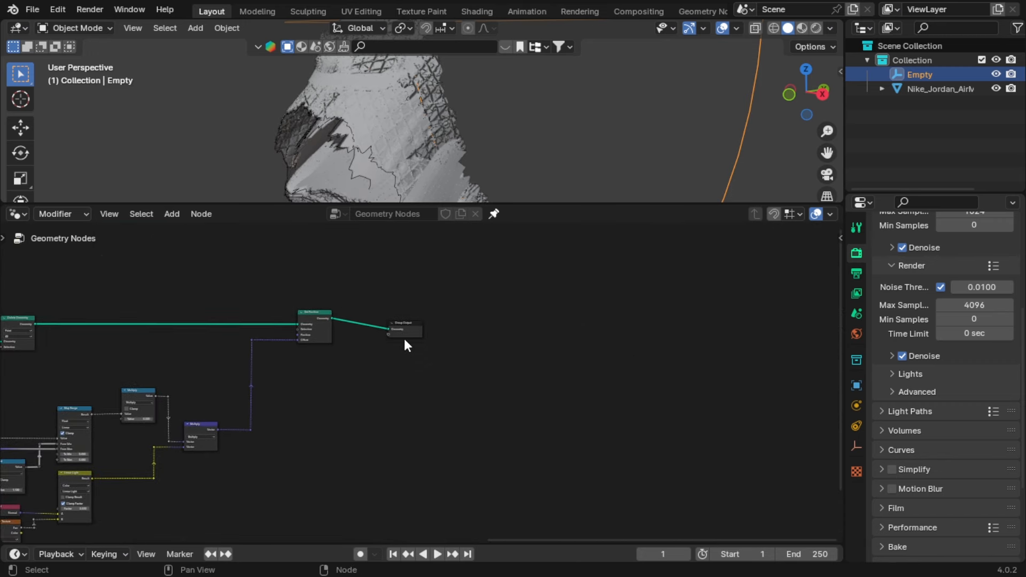
left_click_drag(403, 337, 428, 323)
scroll(363, 363, "down", 2)
middle_click_drag(291, 401, 645, 369)
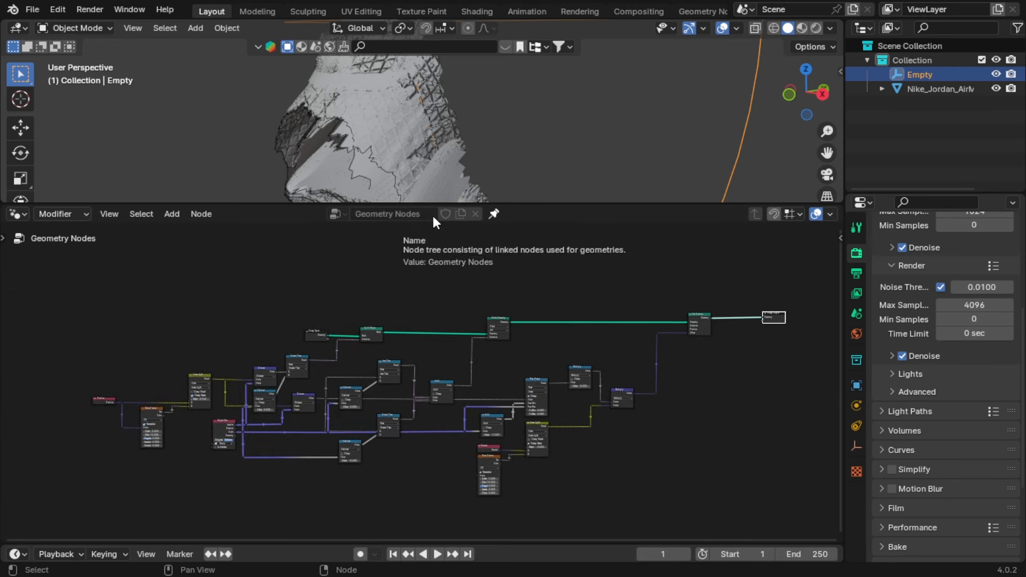
- Unpin the geometry node tree, select the shoe to bring its nodes back, and pin the tree again
left_click(475, 214)
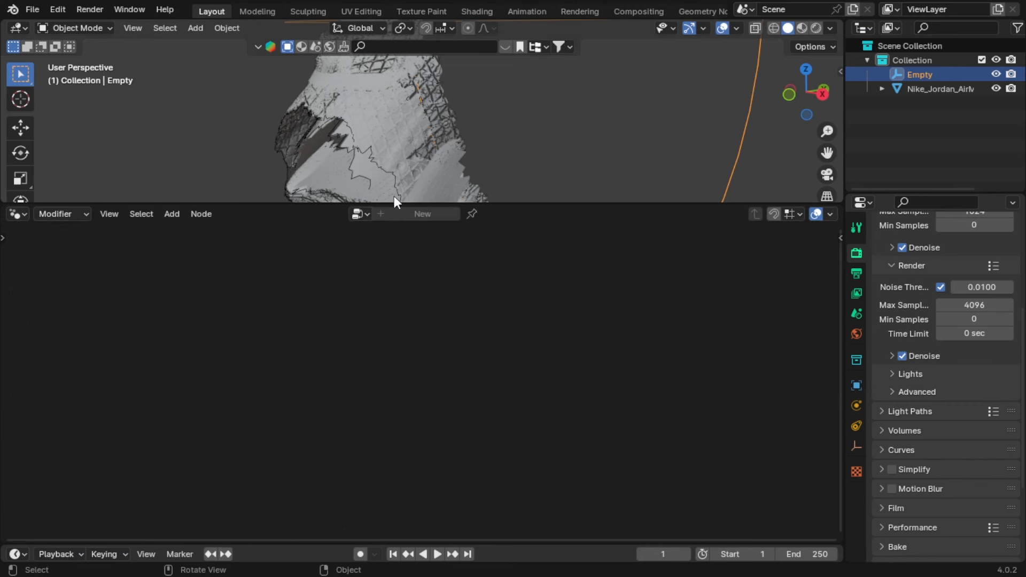
left_click(383, 150)
left_click(494, 219)
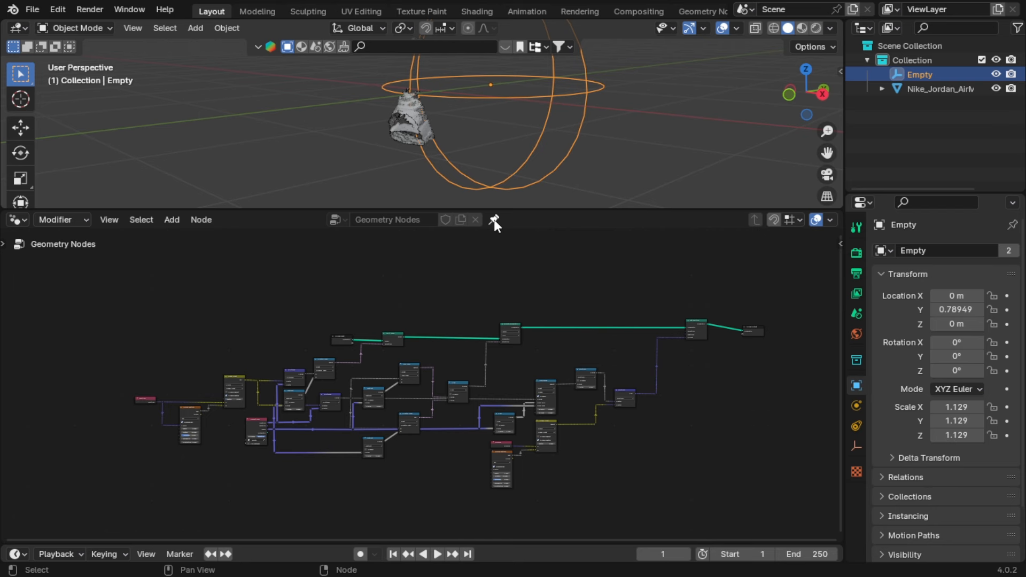
- Unpin the geometry node tree, duplicate the shoe in place, and make the duplicate's node tree an independent copy
left_click(494, 219)
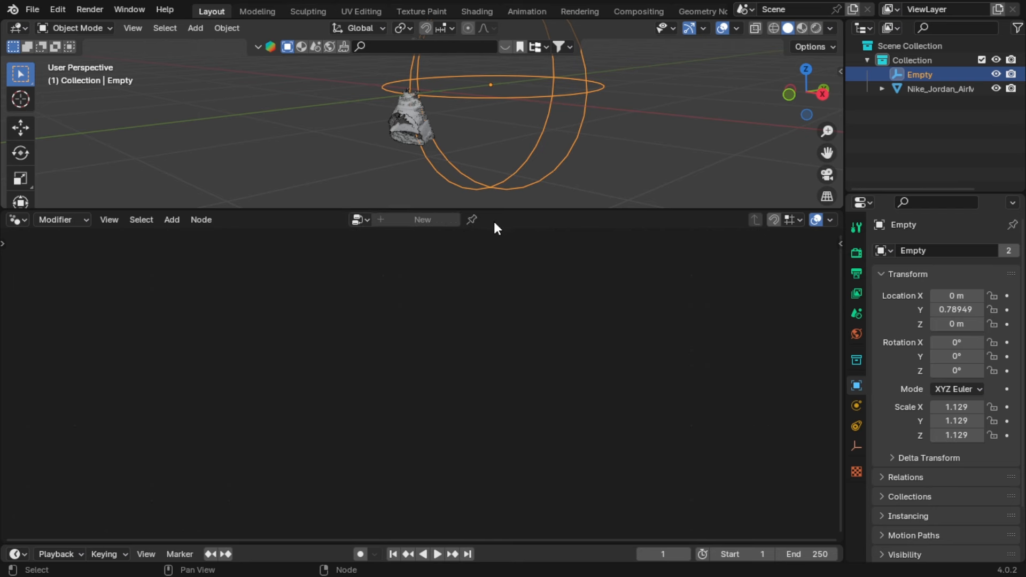
left_click(411, 106)
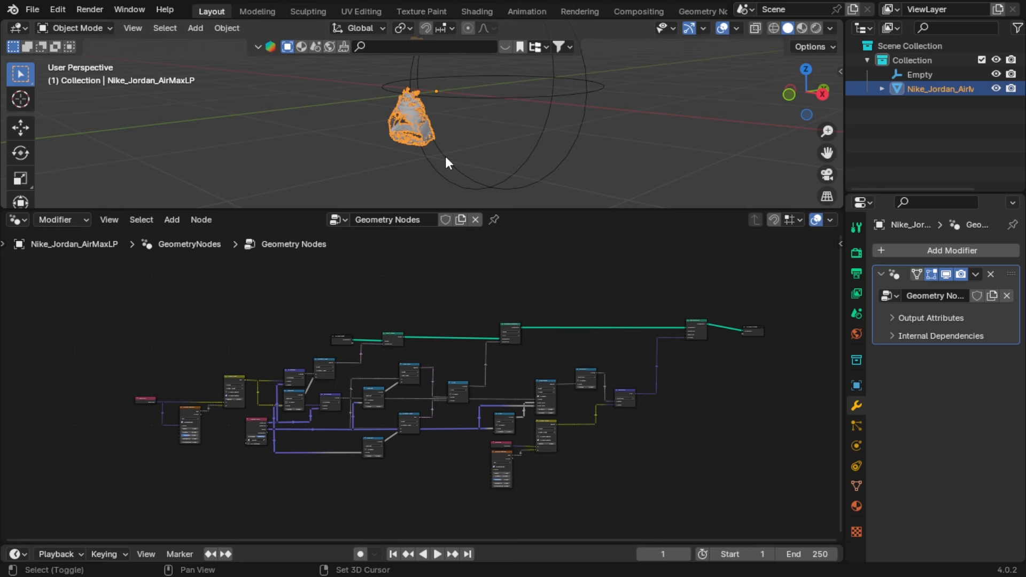
key("shift+d")
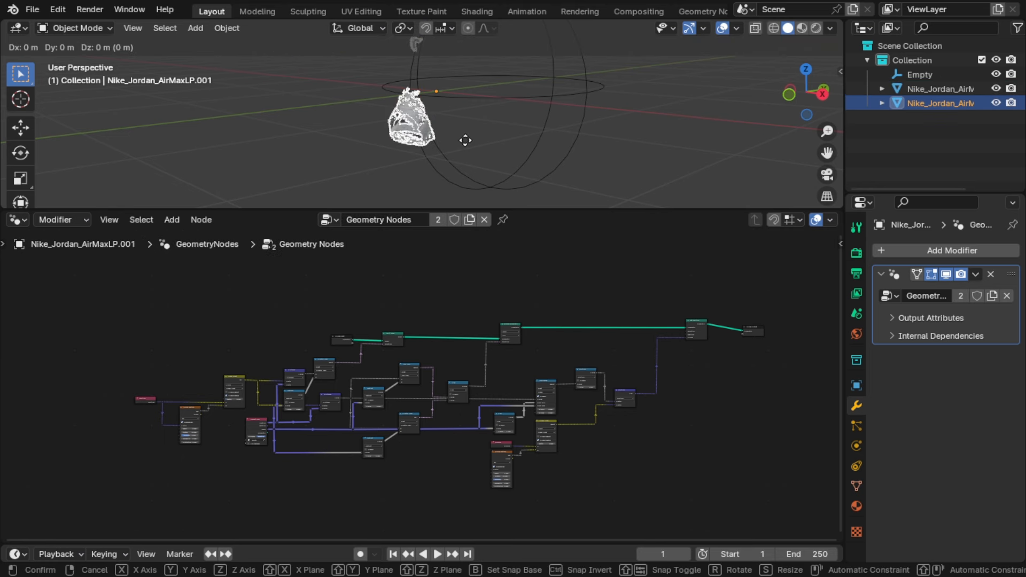
right_click(466, 140)
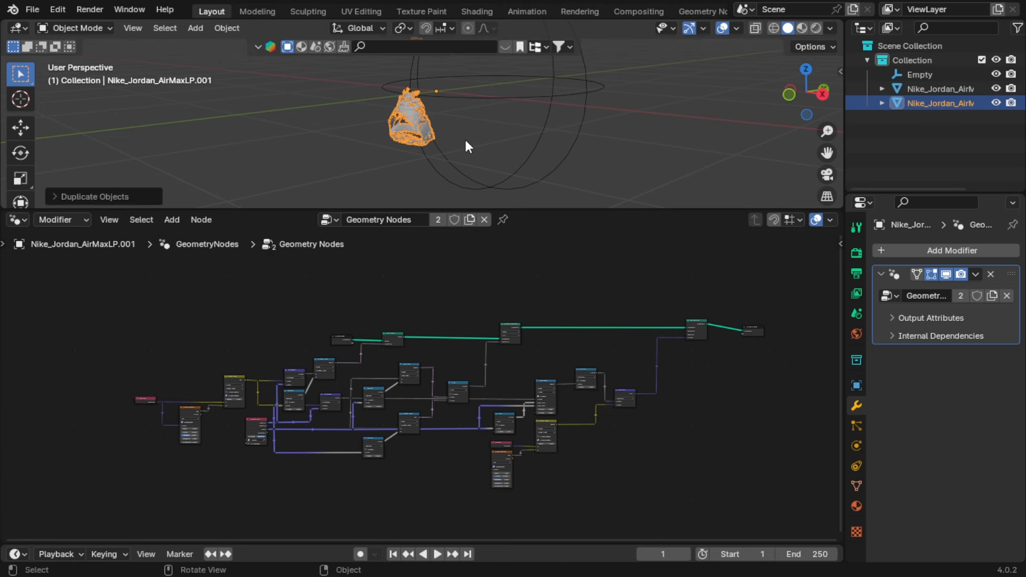
left_click(472, 221)
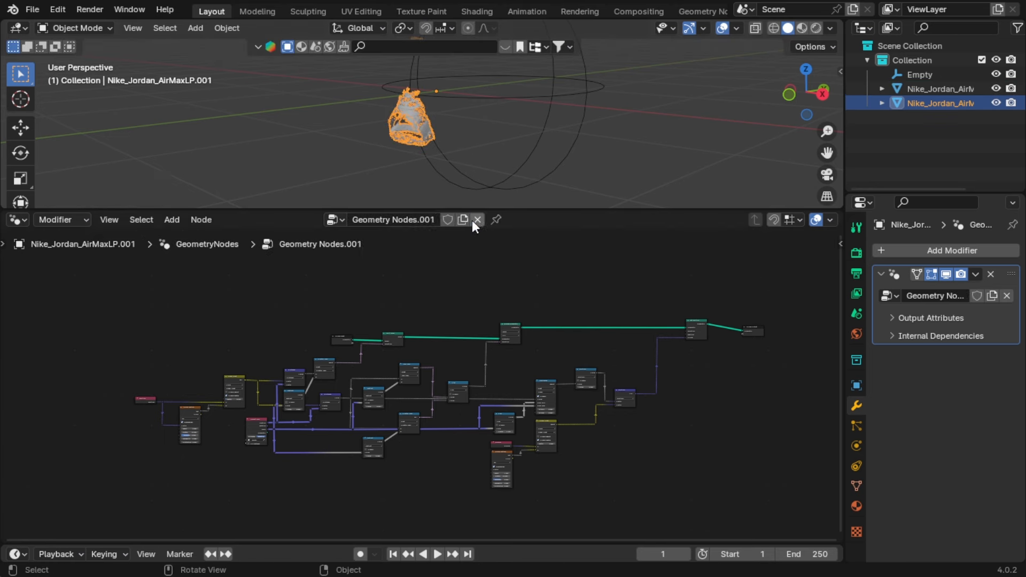
- Hide the original shoe in viewport and render, then select the duplicate and pin its node tree
left_click(929, 89)
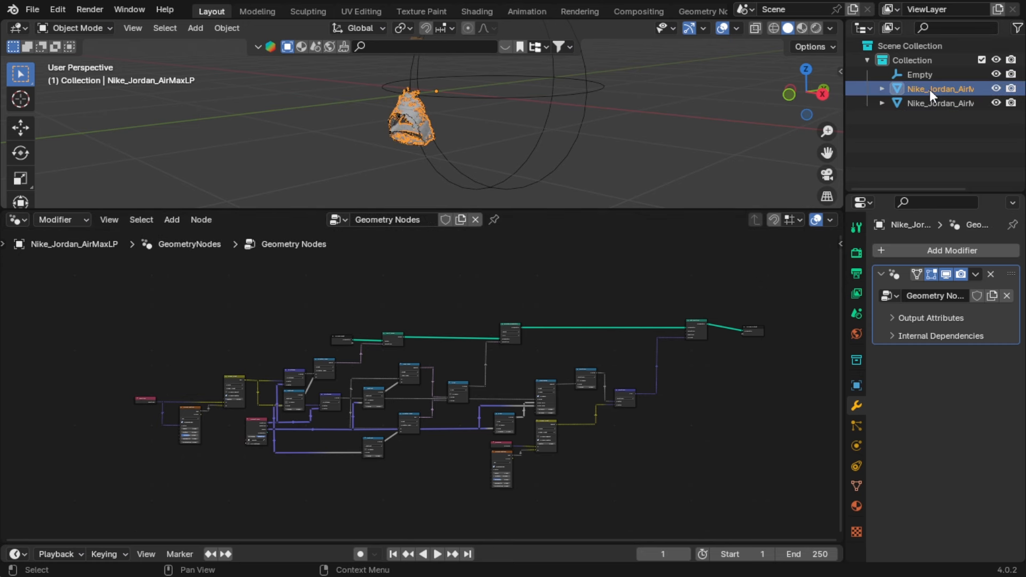
left_click(994, 88)
left_click(1011, 88)
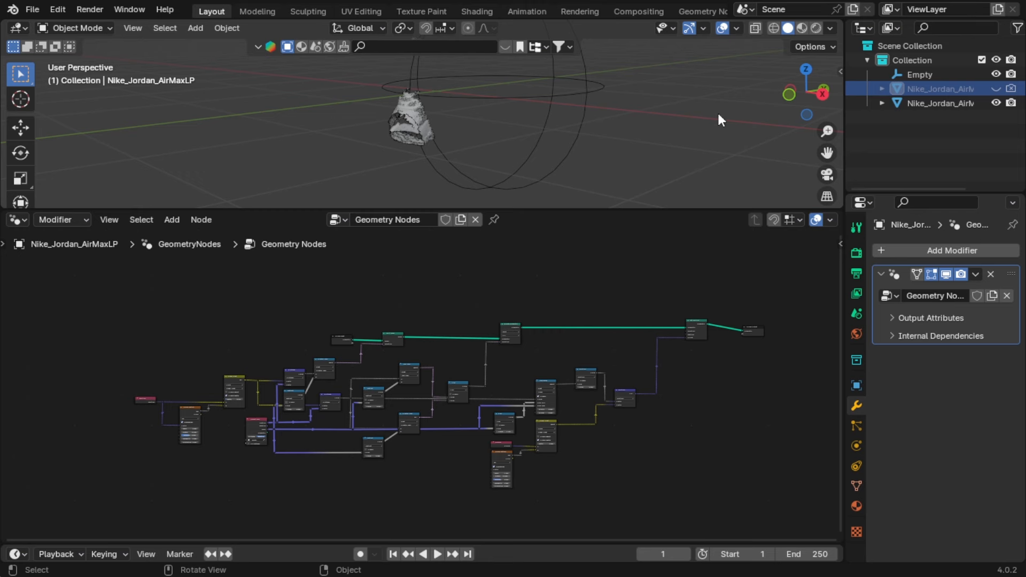
left_click(416, 114)
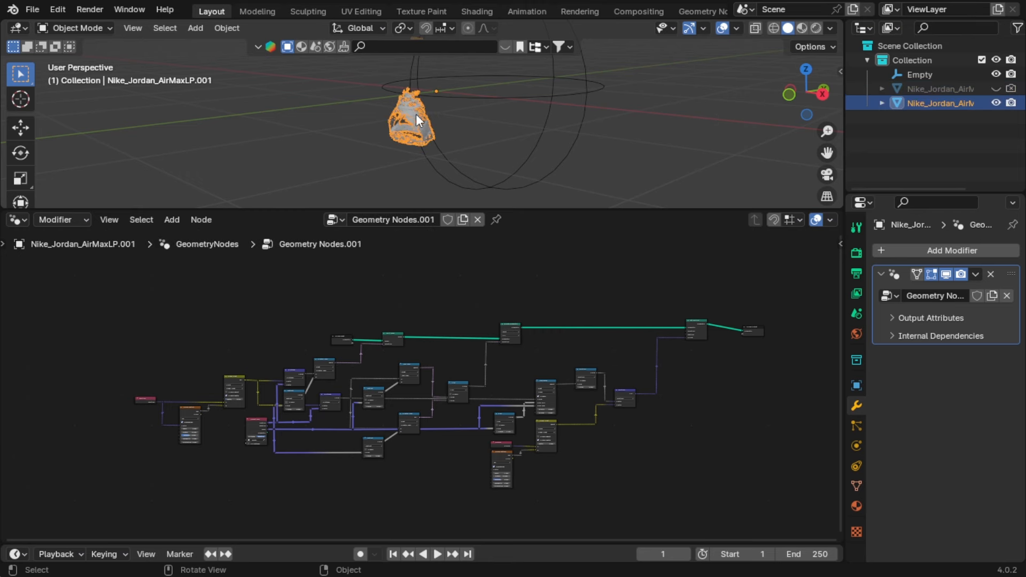
left_click(499, 219)
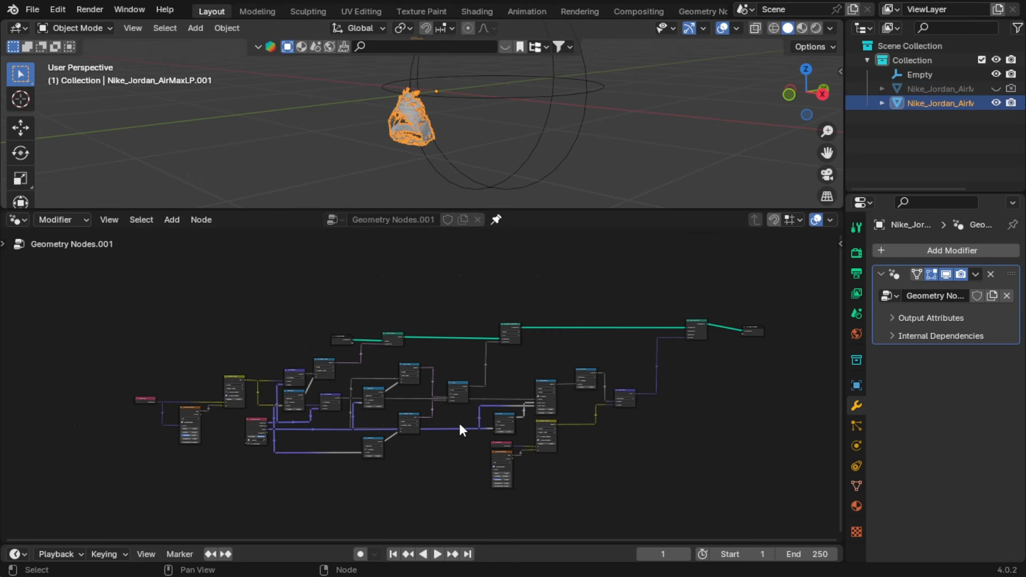
- Try adjusting the values of the Subtract nodes feeding Less Than and the lower Greater Than, then undo the change
scroll(460, 425, "up", 8)
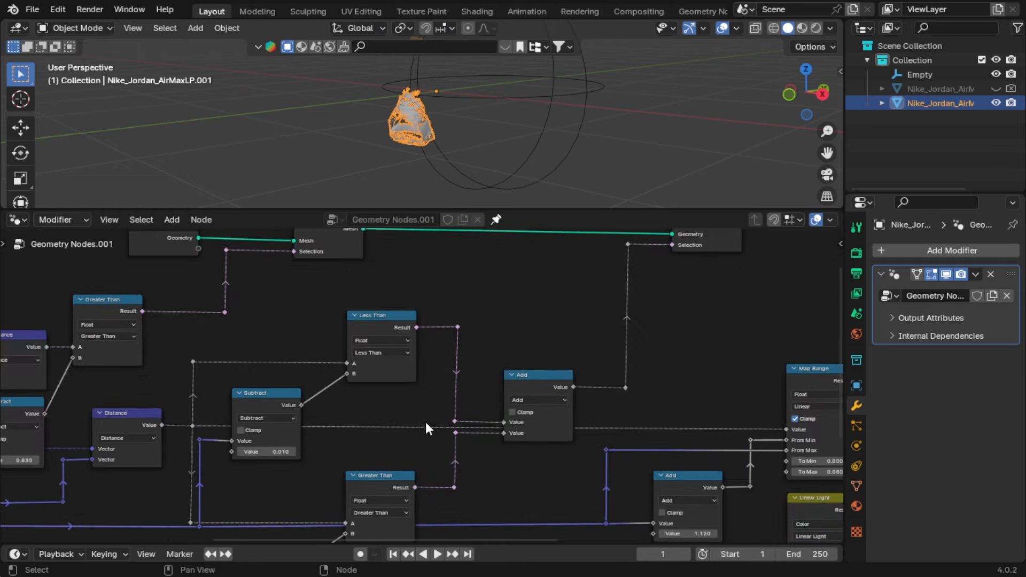
middle_click_drag(424, 426, 572, 307)
scroll(519, 350, "up", 5)
mouse_move(377, 335)
left_mouse_down()
mouse_move(334, 334)
mouse_move(419, 335)
mouse_move(365, 334)
left_mouse_up()
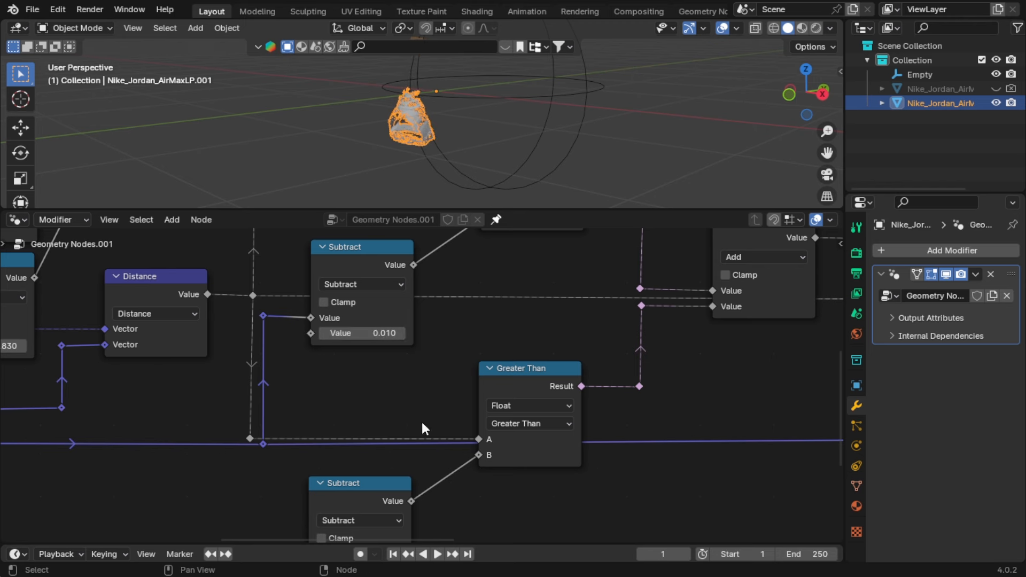
middle_click_drag(421, 422, 434, 348)
mouse_move(385, 497)
left_mouse_down("shift")
mouse_move(369, 497)
mouse_move(392, 493)
left_mouse_up("shift")
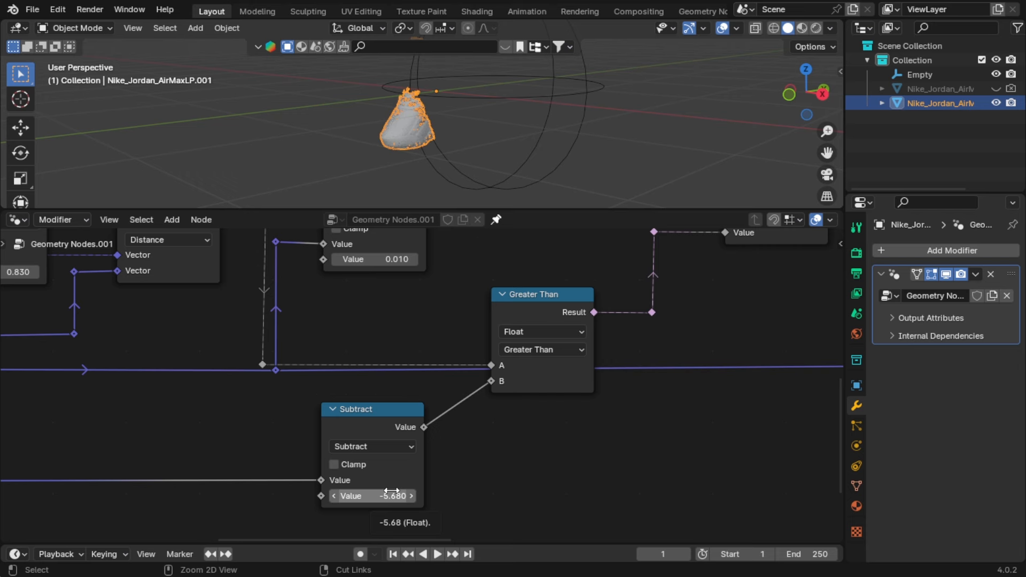
key("ctrl+z")
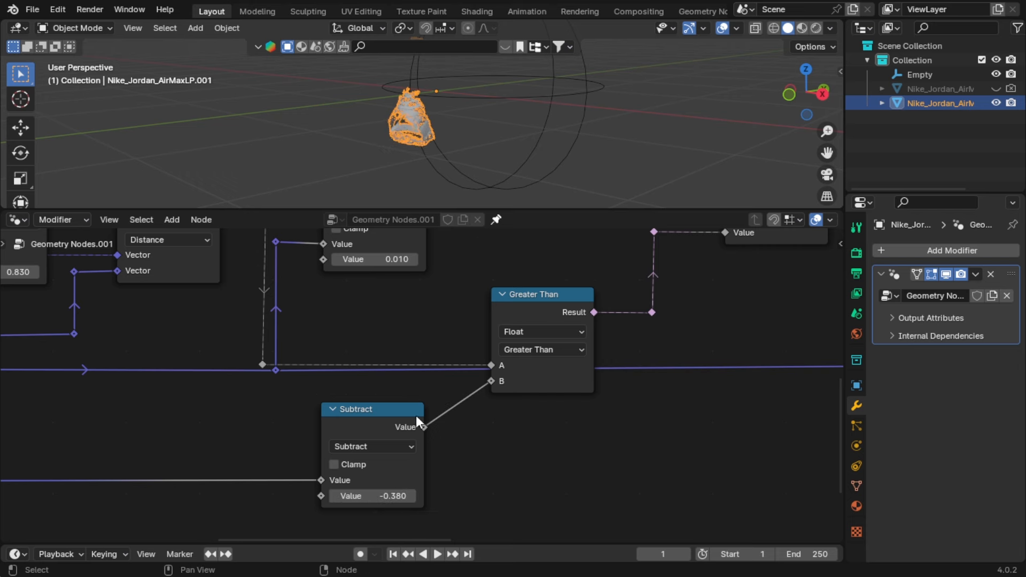
- Mute the lower Subtract node, the Greater Than node it feeds, and the Add node combining both comparisons
left_click(385, 416)
middle_click_drag(507, 315, 347, 416, "shift")
left_click(370, 412, "shift")
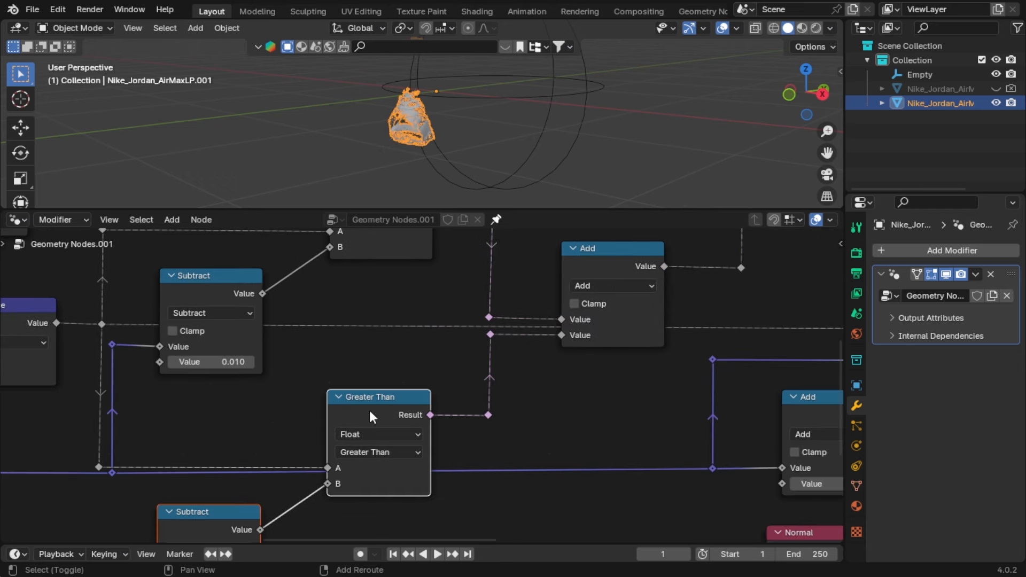
middle_click_drag(556, 329, 337, 413, "shift")
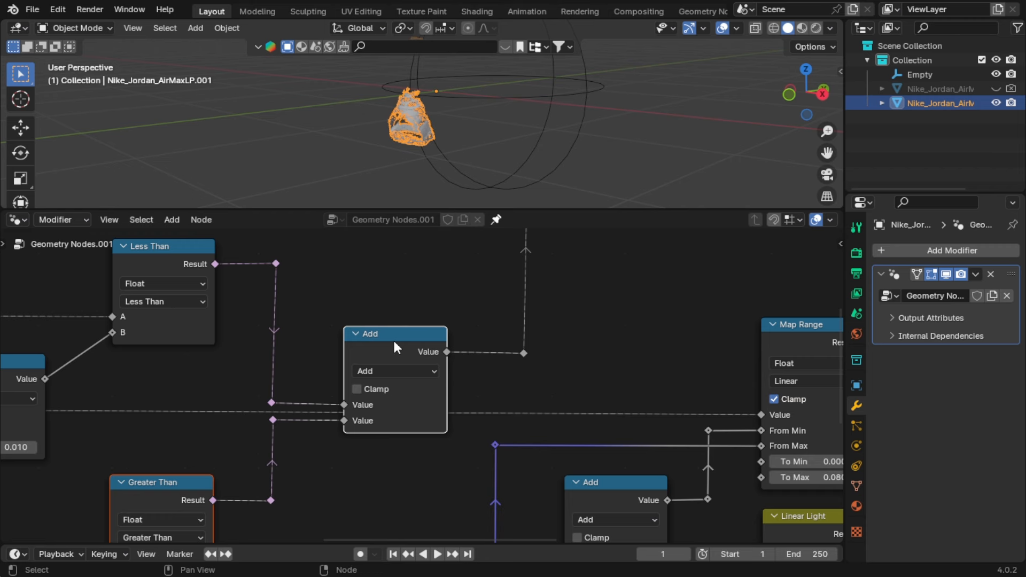
key("m")
middle_click_drag(394, 287, 382, 320)
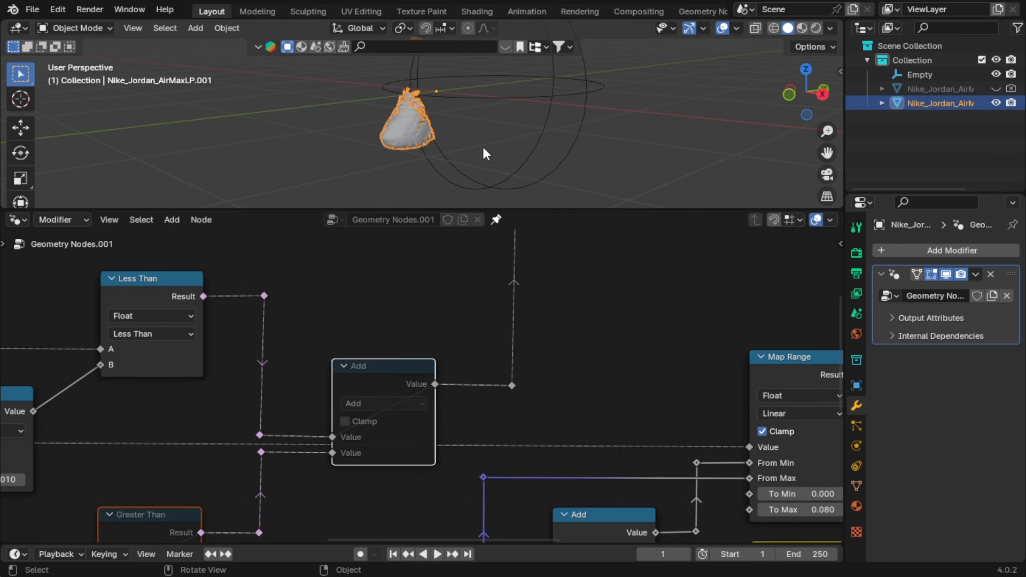
- Enlarge the 3D viewport, move the empty along Y to about 1.31 m, and inspect the shoe's heel edge up close
left_click(514, 98)
key("g")
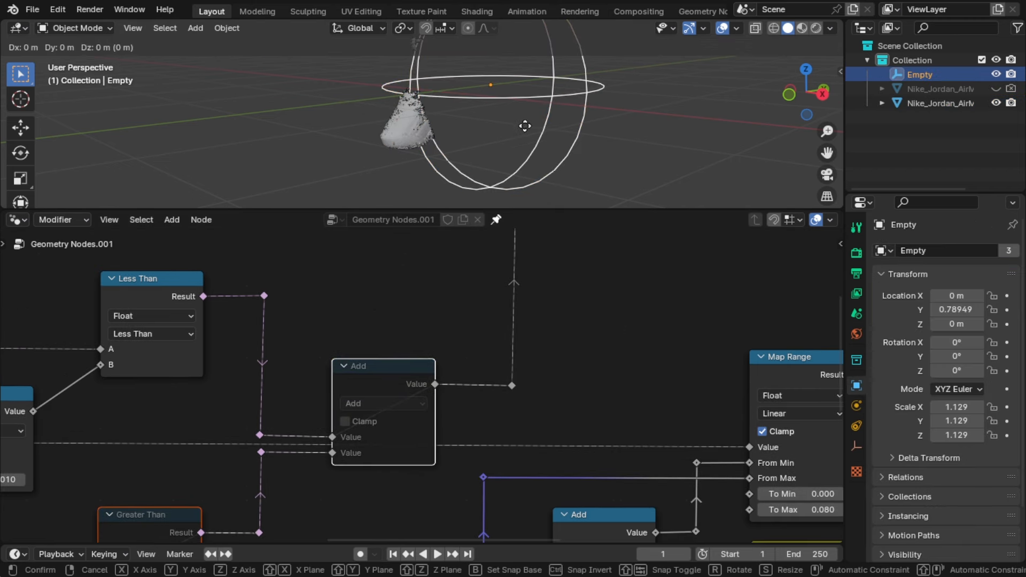
key("y")
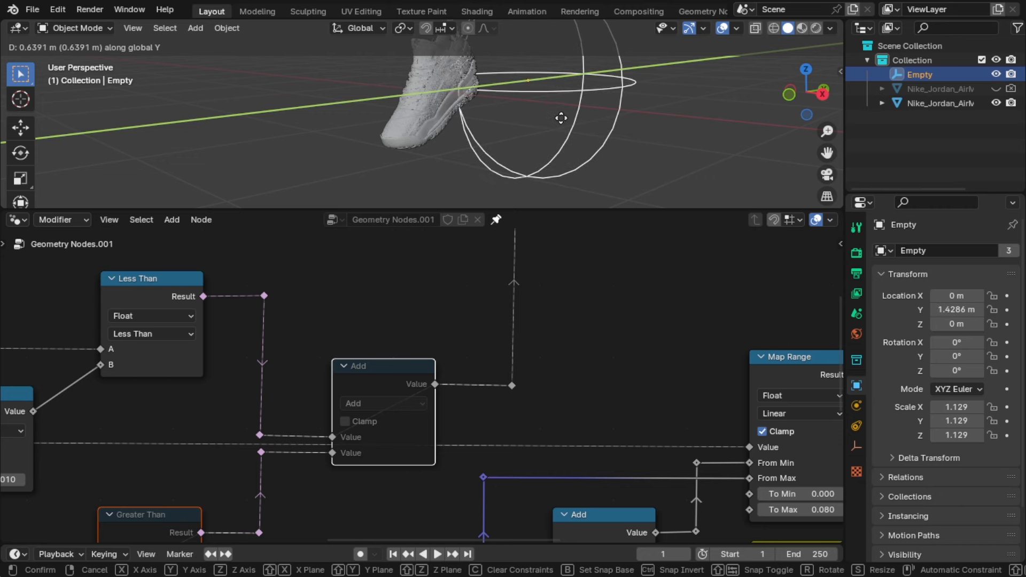
key("Escape")
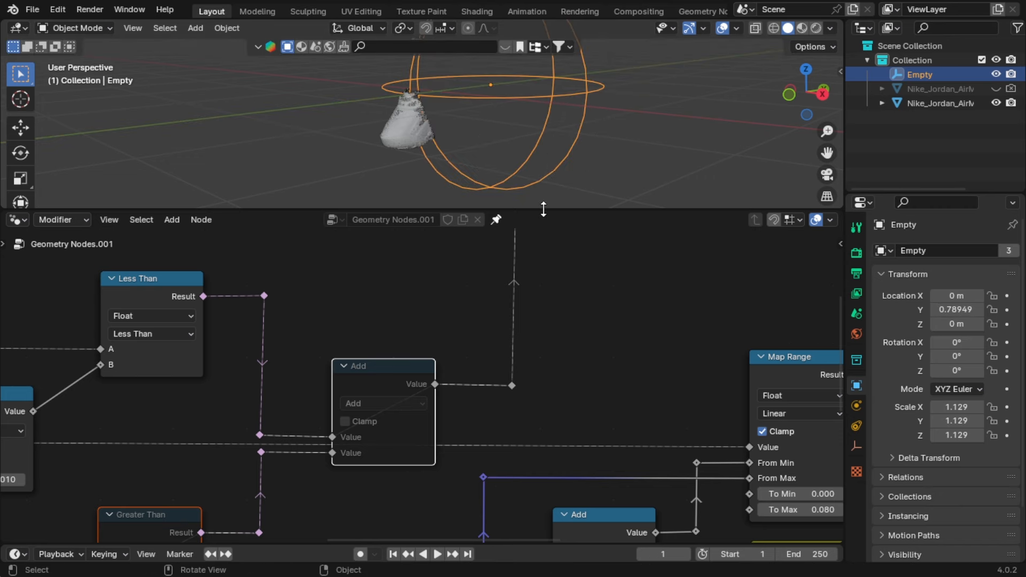
left_click_drag(546, 211, 550, 458)
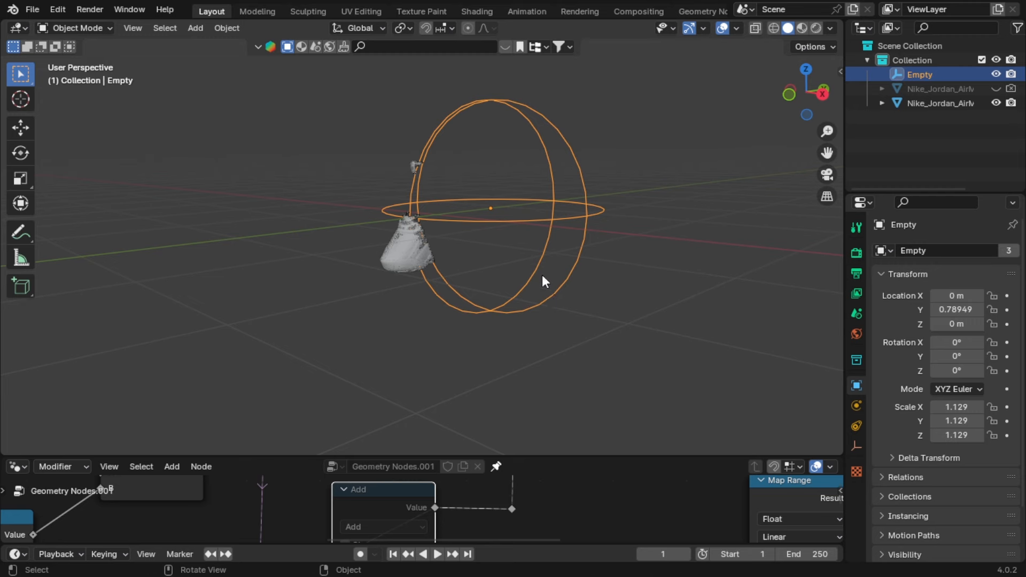
key("g")
key("y")
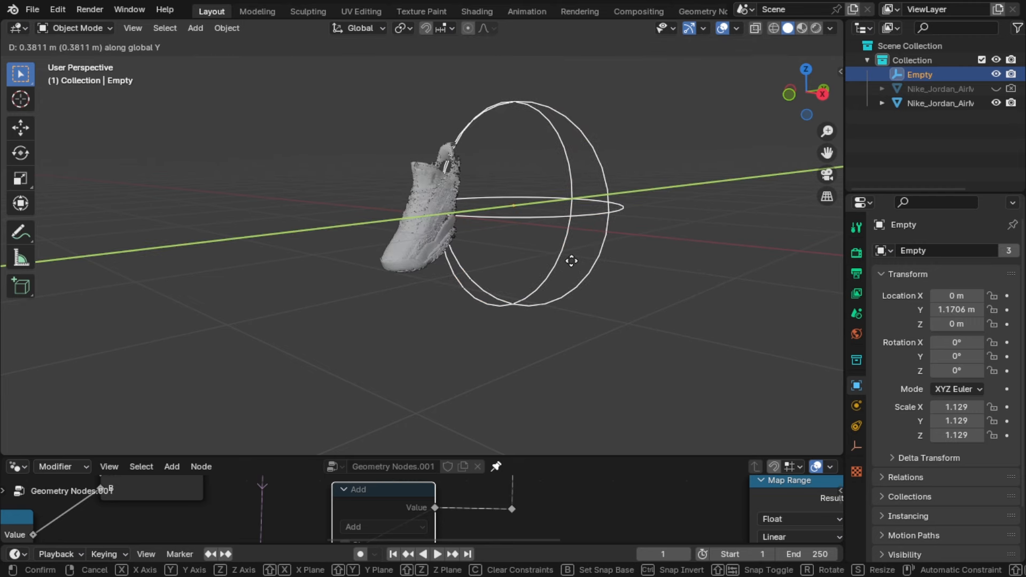
left_click(530, 281)
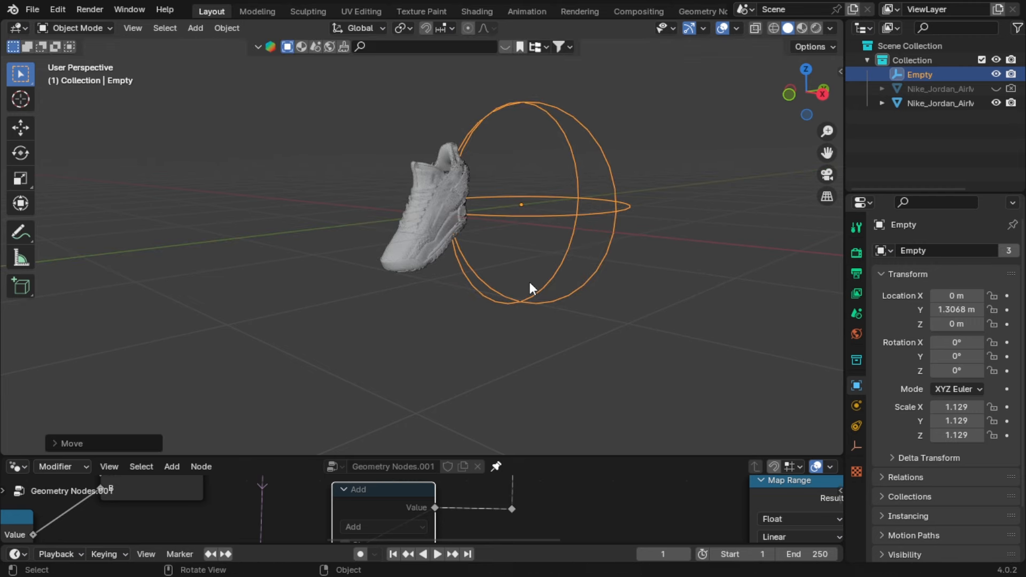
scroll(528, 280, "up", 5)
middle_click_drag(565, 219, 464, 340, "shift")
scroll(490, 264, "up", 5)
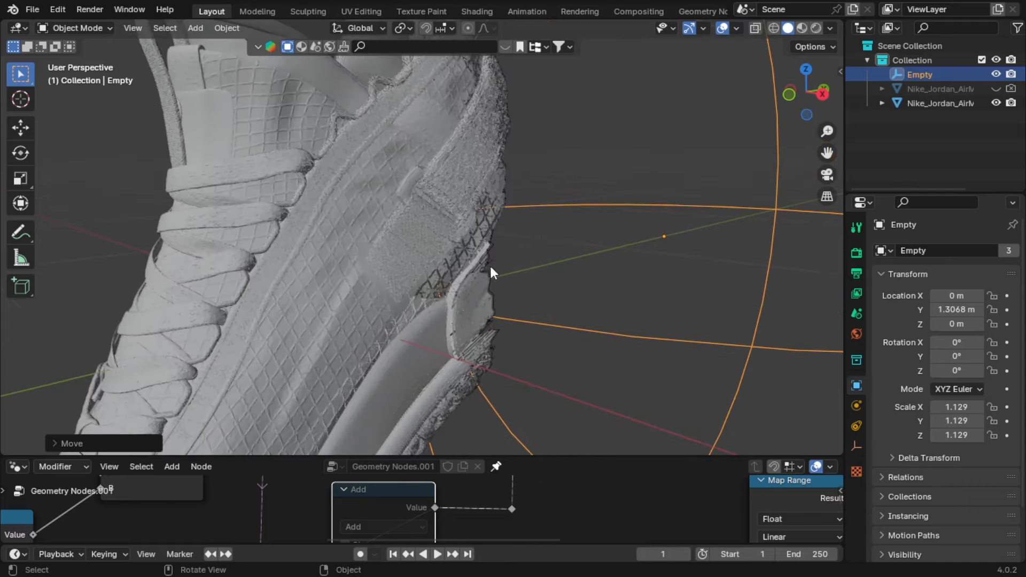
middle_click_drag(587, 204, 433, 246)
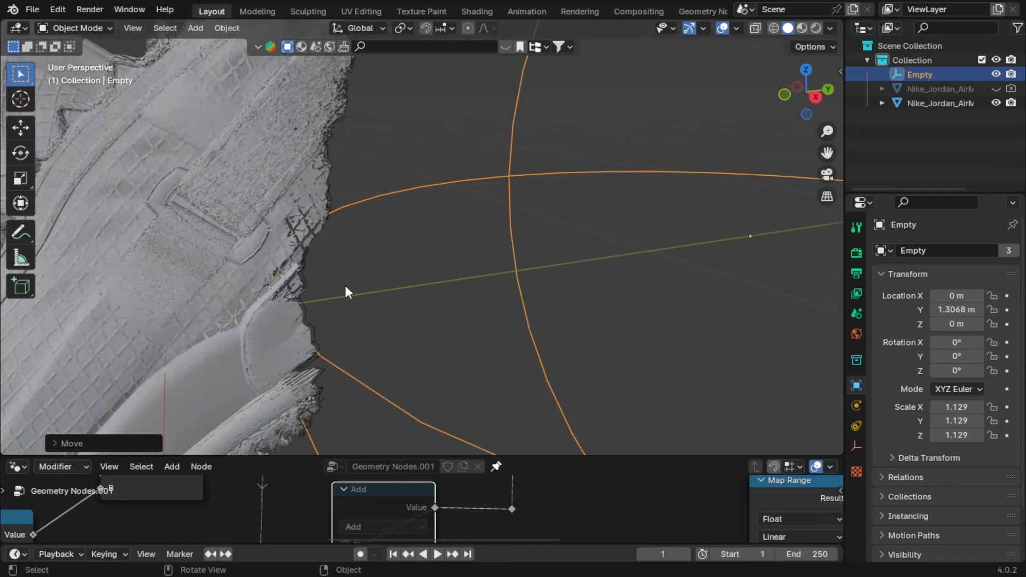
- Enlarge the node editor and delete the muted Subtract, Greater Than and Add nodes with their reroutes, keeping the links connected
left_click_drag(448, 457, 422, 127)
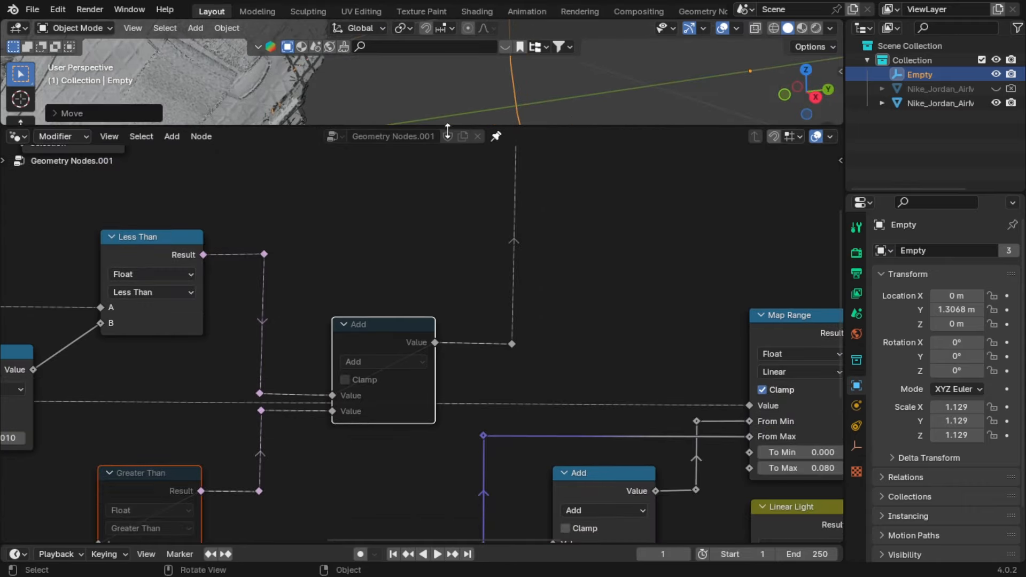
scroll(374, 386, "down", 2)
scroll(373, 386, "down", 2)
middle_click_drag(316, 413, 399, 349)
key("c")
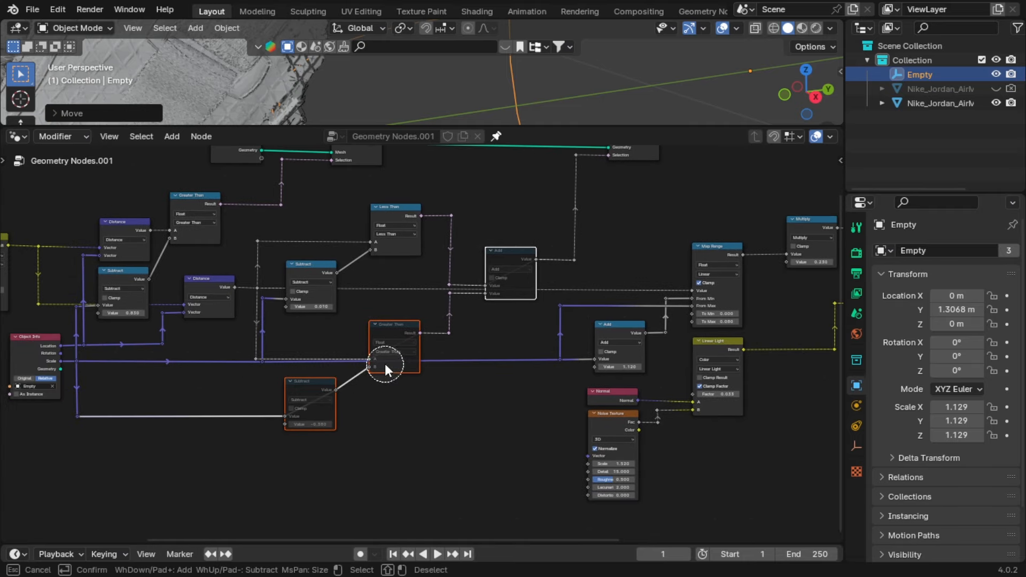
left_click(568, 247)
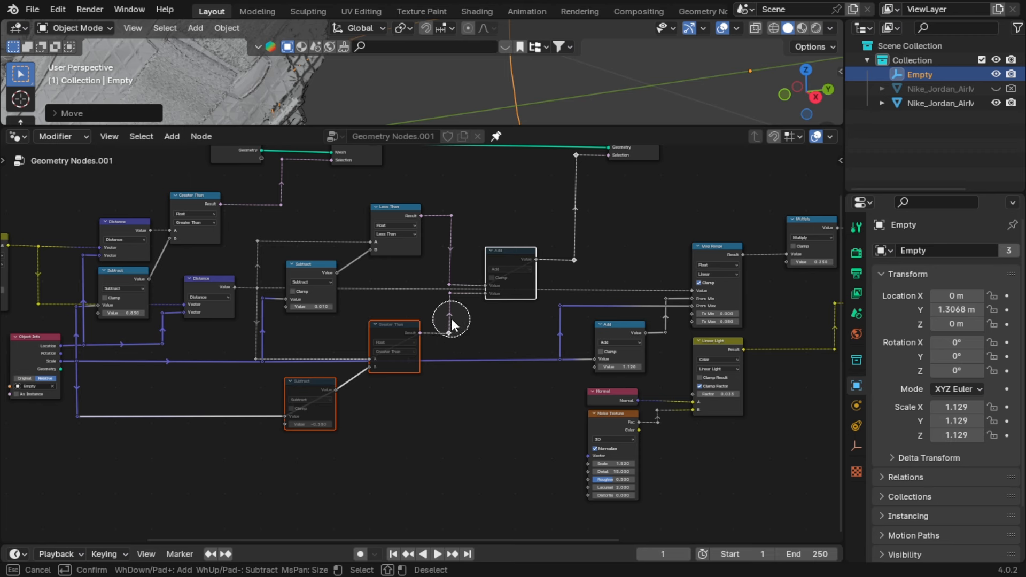
left_click(84, 430)
key("Escape")
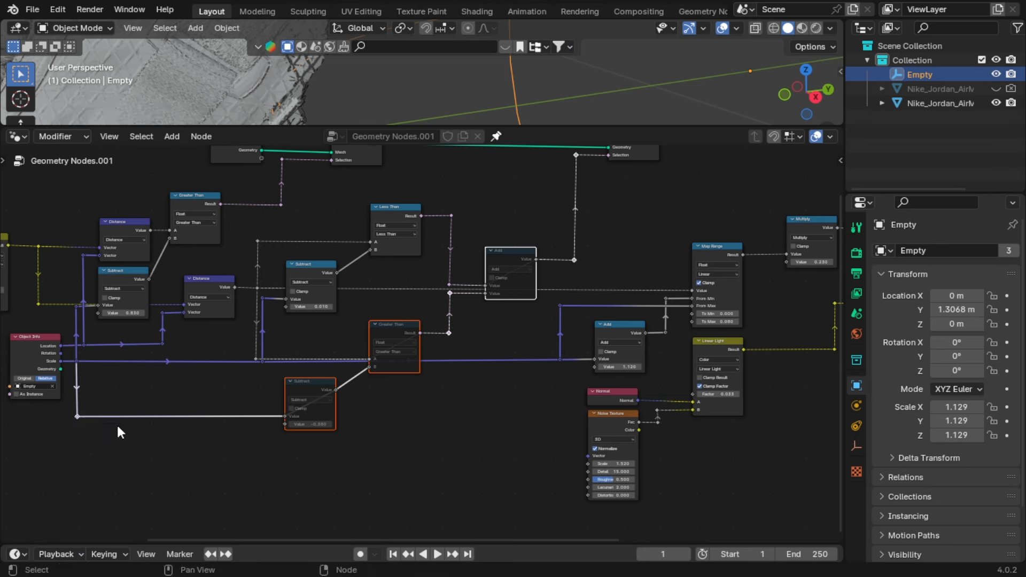
key("ctrl+x")
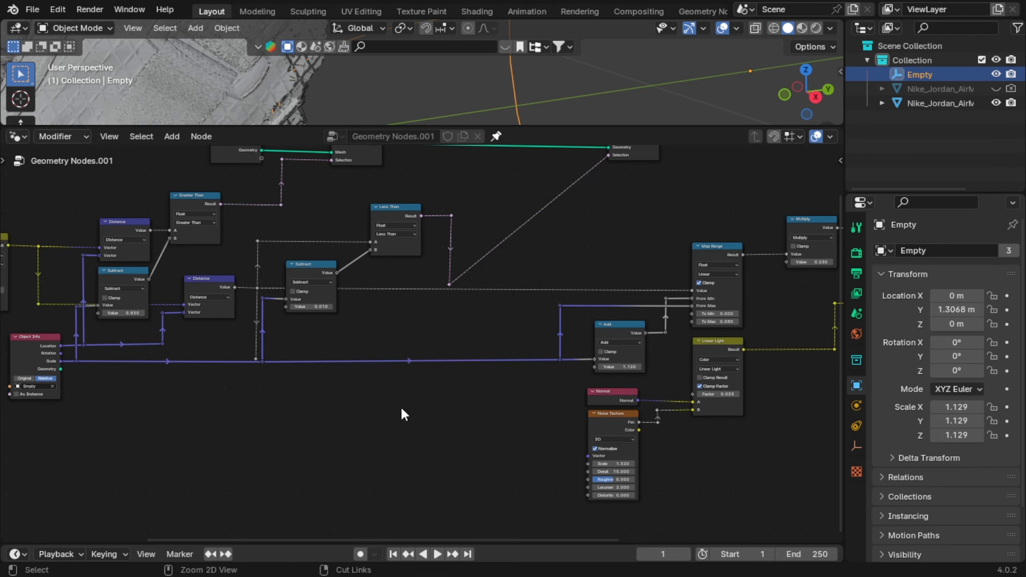
- Dissolve the leftover reroute after Less Than, add an aligned reroute on its link to the Delete Geometry selection, and save the file
left_click(449, 285)
key("ctrl+x")
right_click_drag(508, 172, 545, 223, "shift")
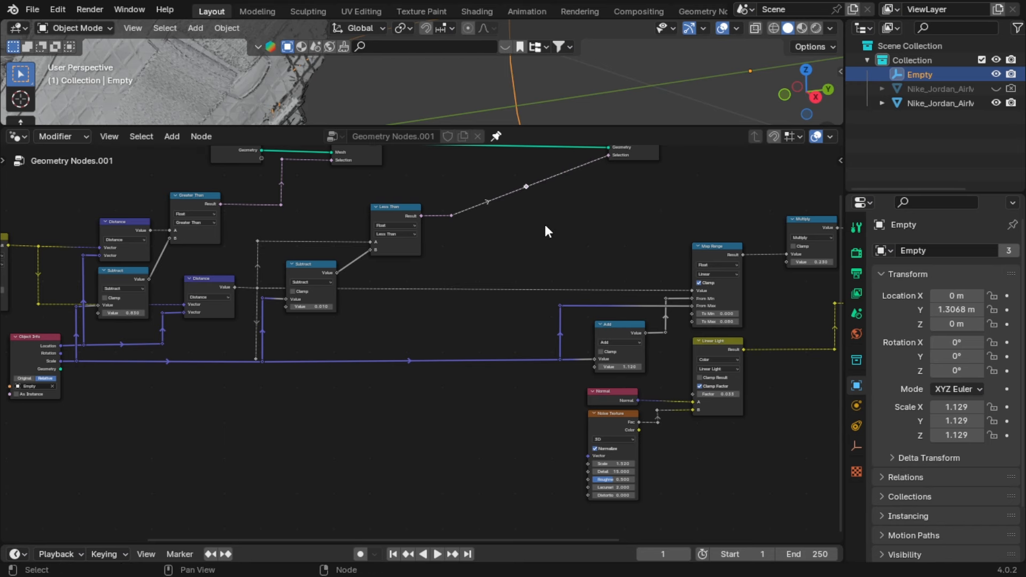
middle_click_drag(544, 222, 493, 315)
key("g")
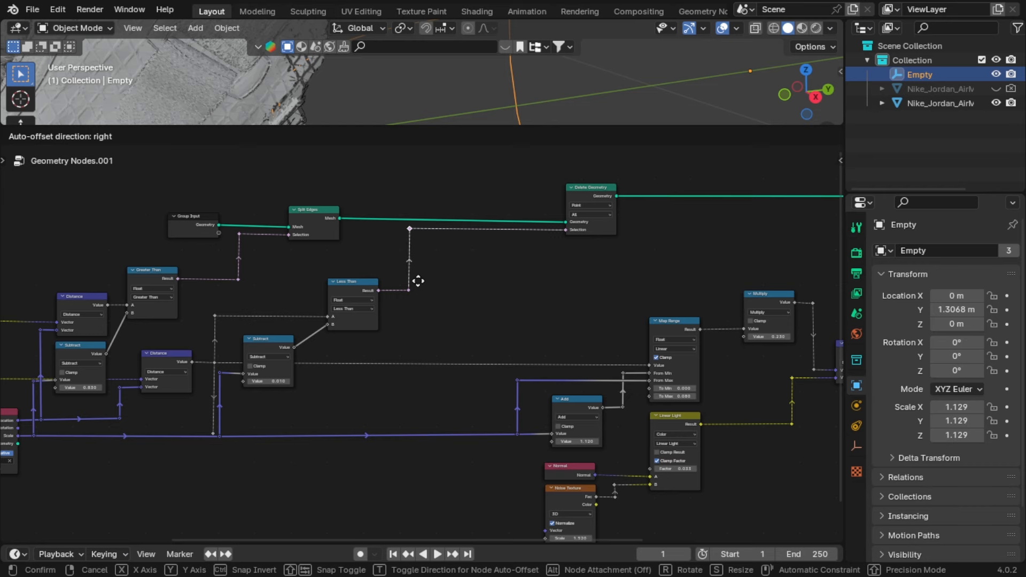
left_click(416, 280)
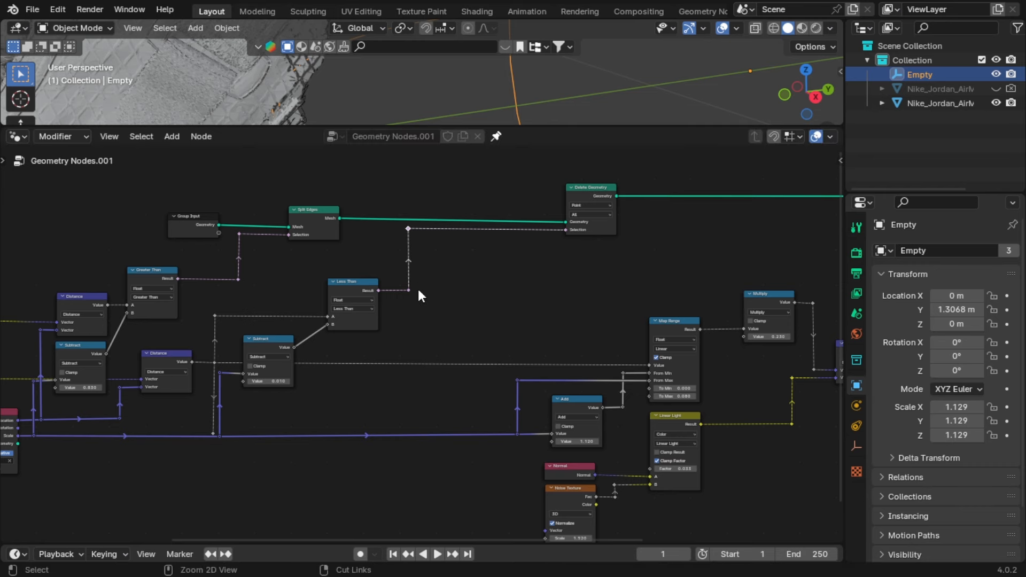
key("ctrl+s")
- Enlarge the 3D viewport and move the empty along Y to about 0.88 m
left_click_drag(524, 126, 521, 336)
key("g")
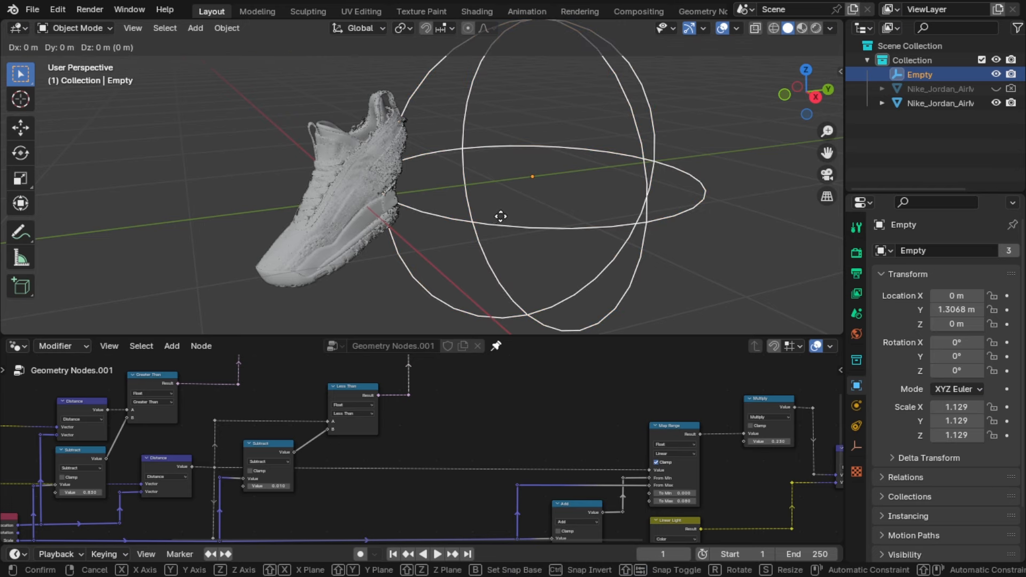
key("y")
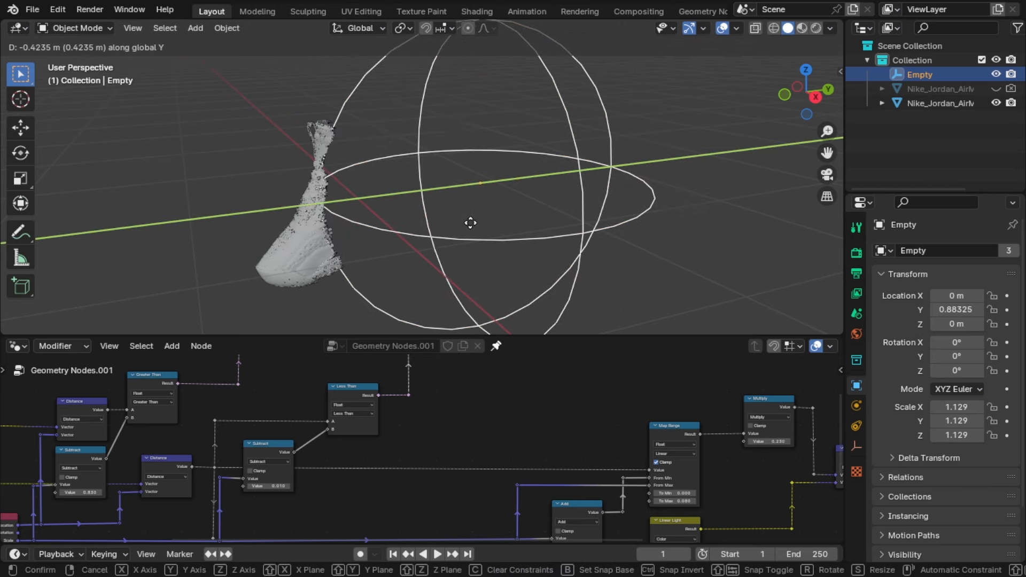
left_click(471, 222)
- Set the value of the Subtract node feeding Less Than to 0.160 in the duplicated shoe's node tree
middle_click_drag(336, 476, 531, 448)
scroll(404, 474, "up", 3)
left_click_drag(449, 439, 497, 438, "shift")
- Move the empty along Y to about 0.51 m and save the file
key("g")
key("y")
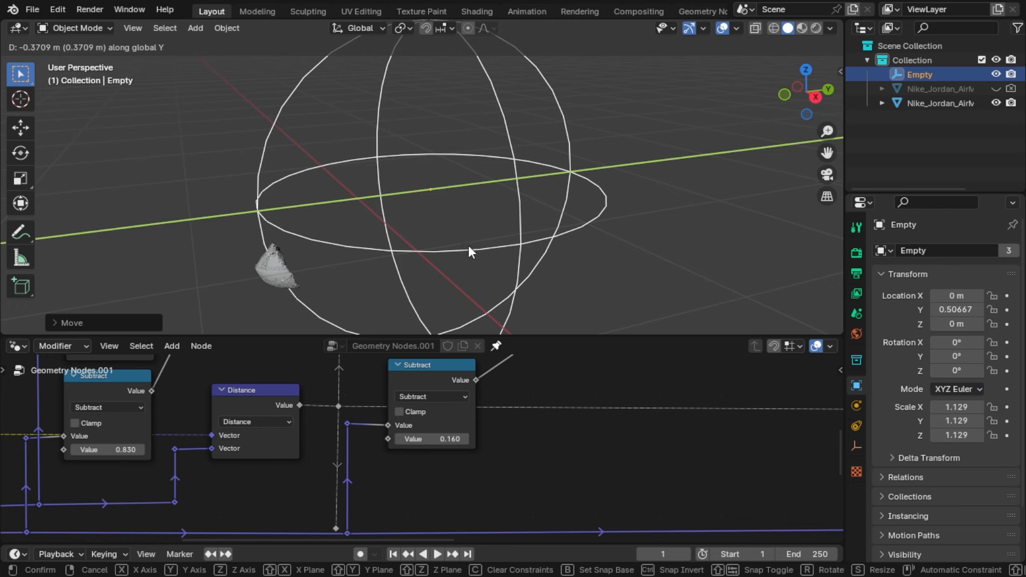
left_click(470, 248)
key("ctrl+s")
middle_click_drag(454, 282, 601, 209)
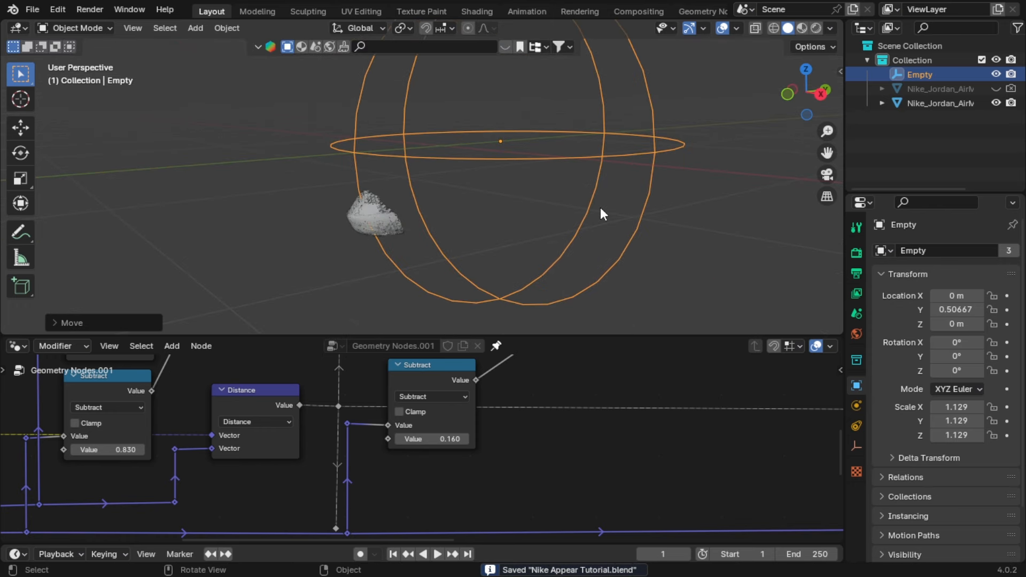
- Unhide and select the original shoe, enable it for rendering, and unpin the node editor so it shows that shoe's tree
left_click(998, 89)
left_click(955, 87)
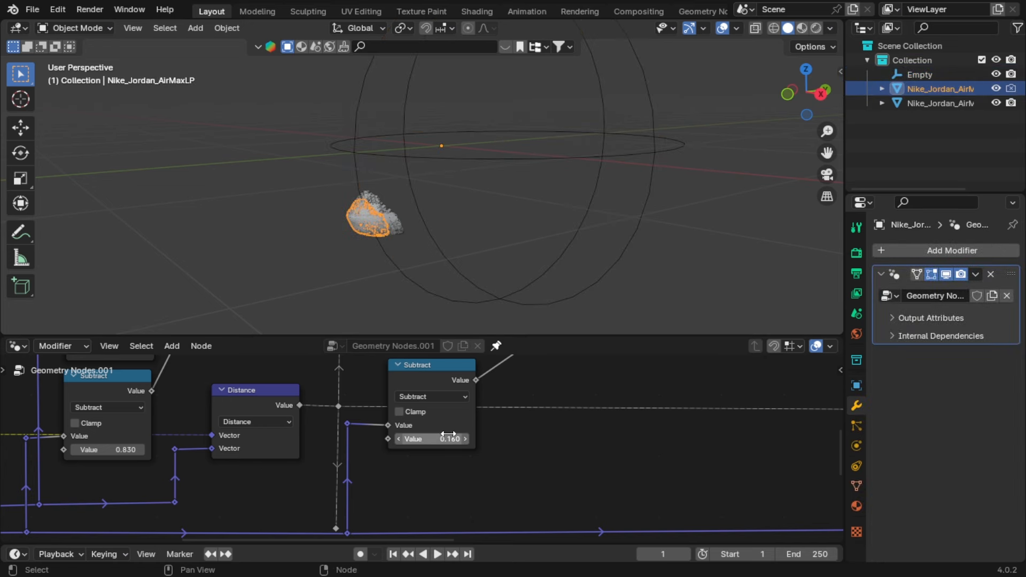
mouse_move(439, 445)
middle_mouse_down()
mouse_move(427, 426)
mouse_move(446, 365)
mouse_move(433, 444)
middle_mouse_up()
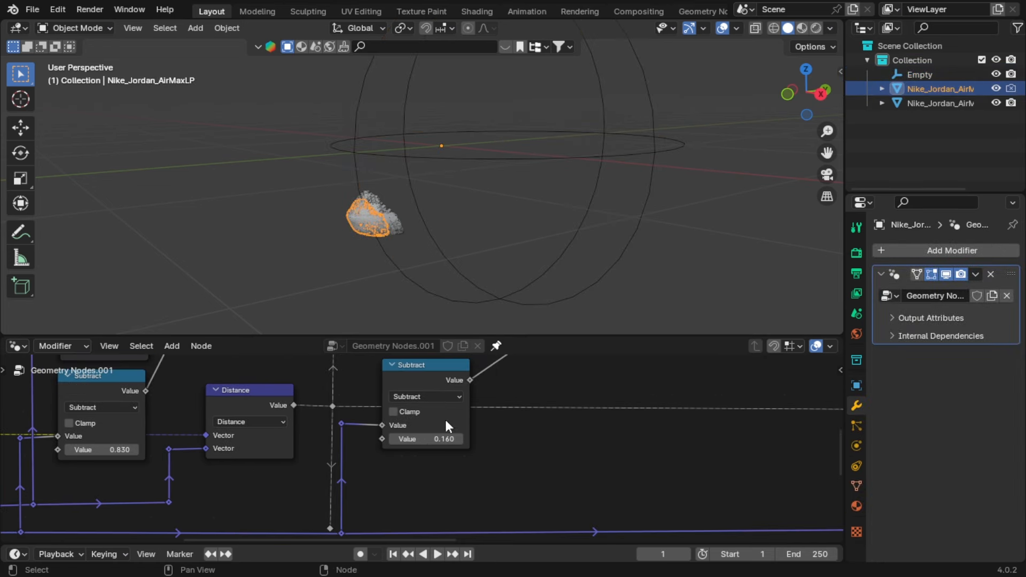
left_click_drag(436, 439, 434, 439, "shift")
left_click(495, 346)
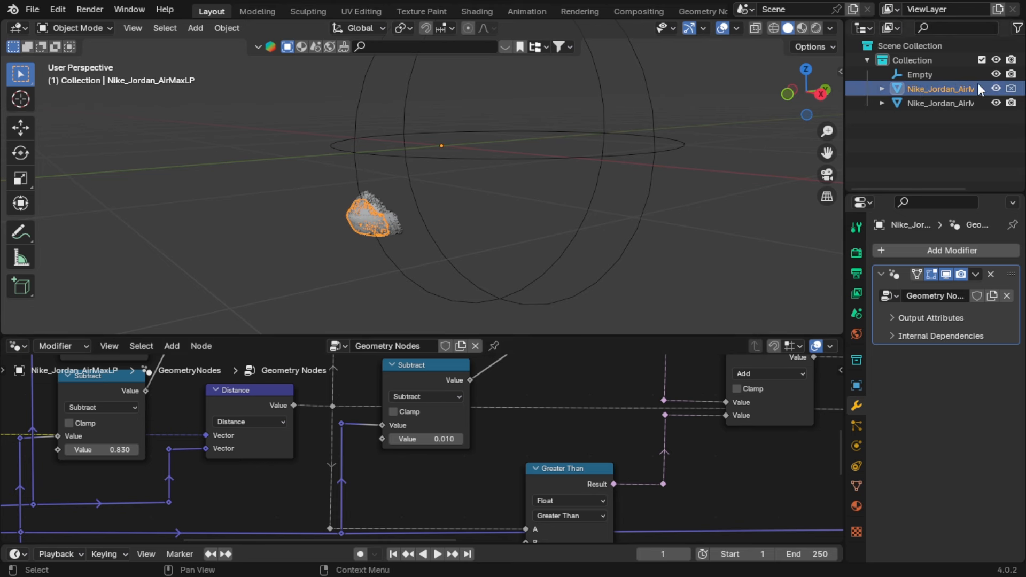
left_click(1011, 88)
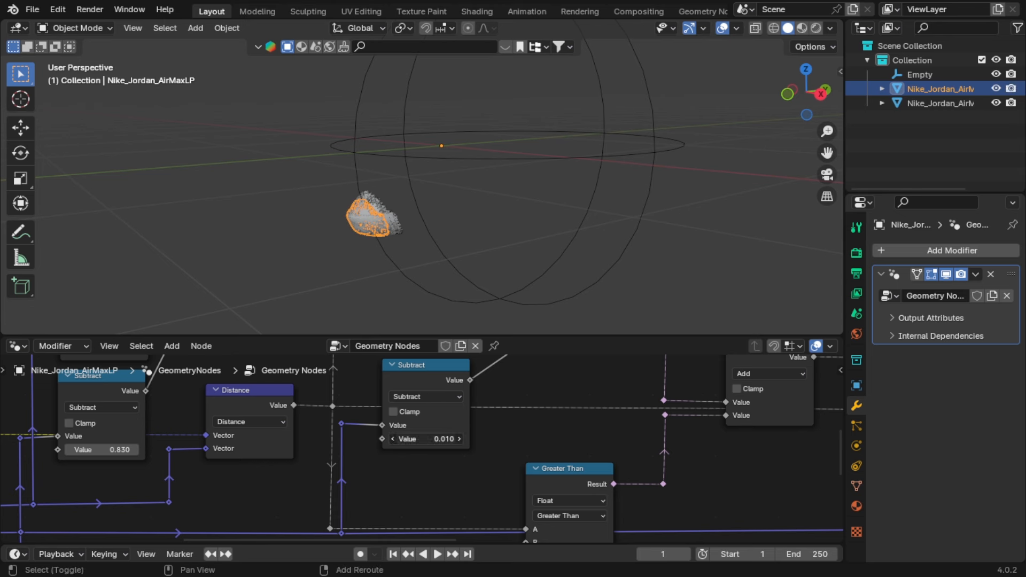
- Set the Subtract value feeding Less Than to 0.590 and scale the empty up uniformly to about 1.188
left_click_drag(428, 439, 516, 439, "shift")
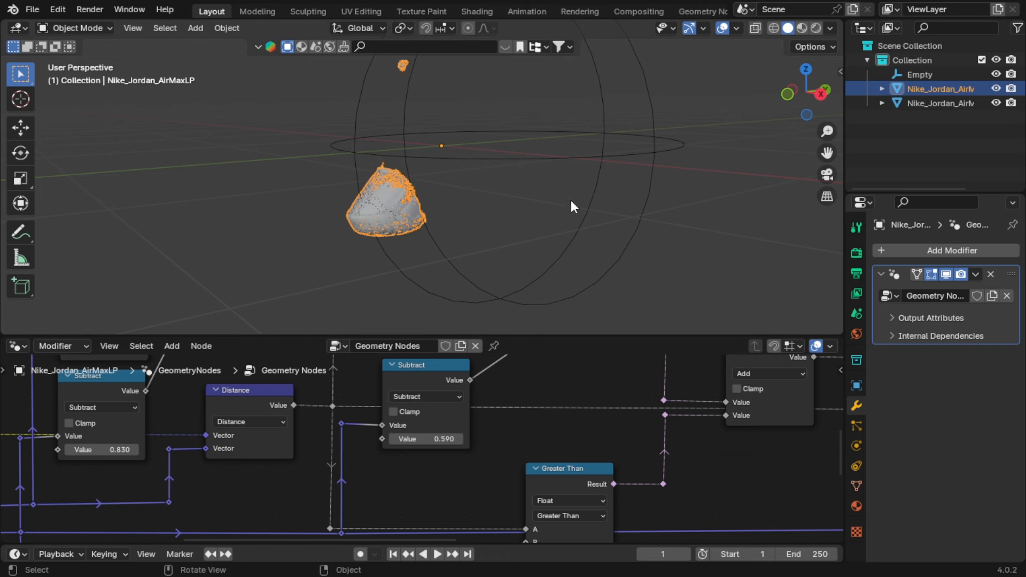
left_click(586, 150)
key("s")
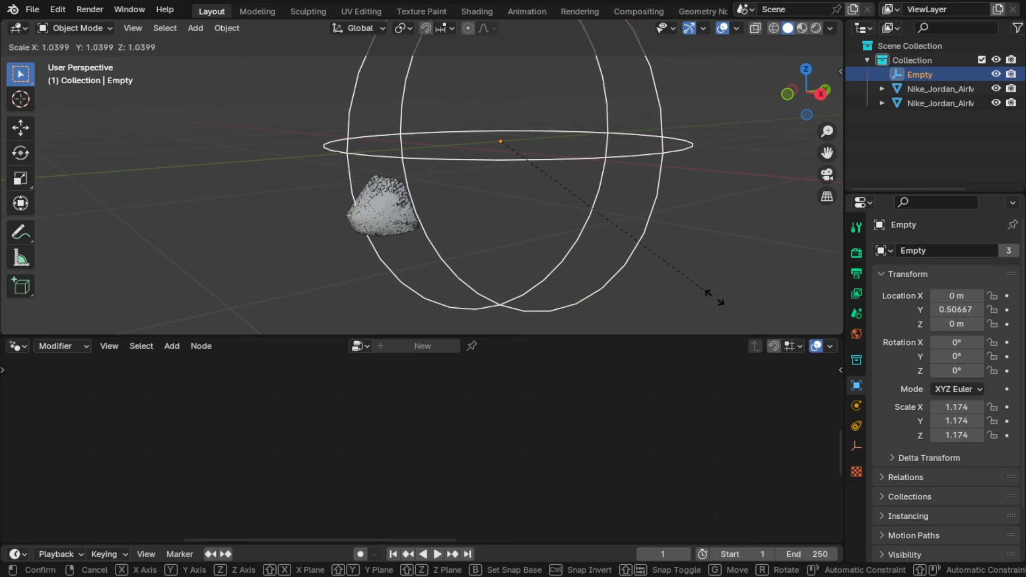
left_click(715, 297)
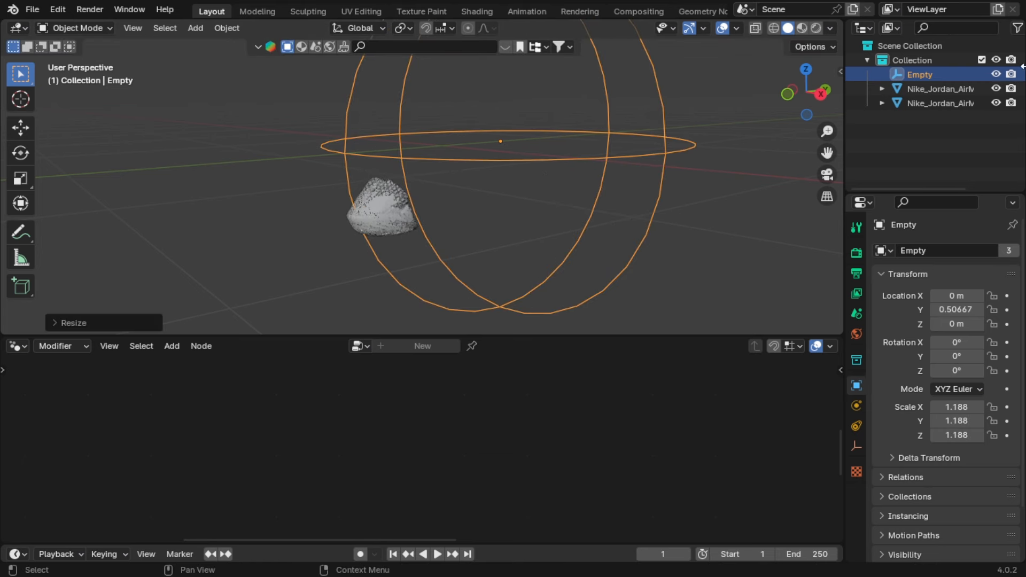
- Select the original shoe, hide the duplicate, and set the Subtract value feeding the lower Greater Than node to 0.300
left_click(957, 88)
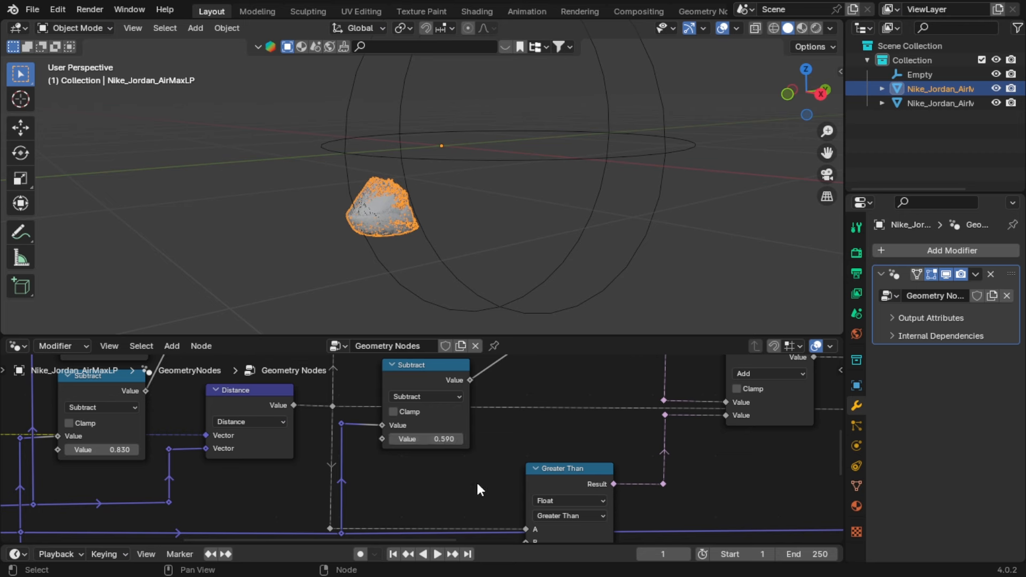
scroll(477, 480, "down", 2)
middle_click_drag(504, 448, 530, 469)
scroll(533, 535, "up", 2)
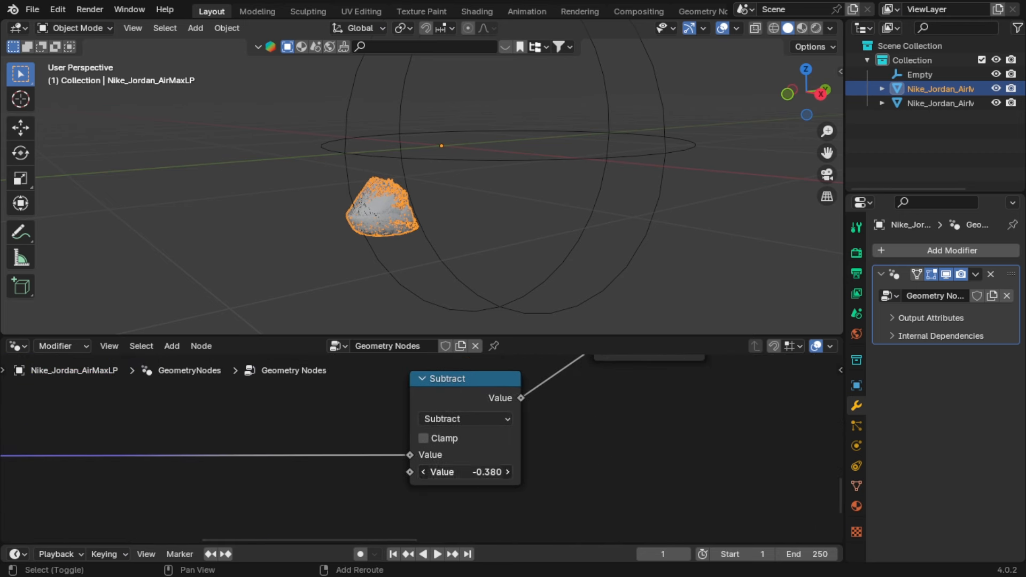
left_click_drag(481, 472, 492, 472)
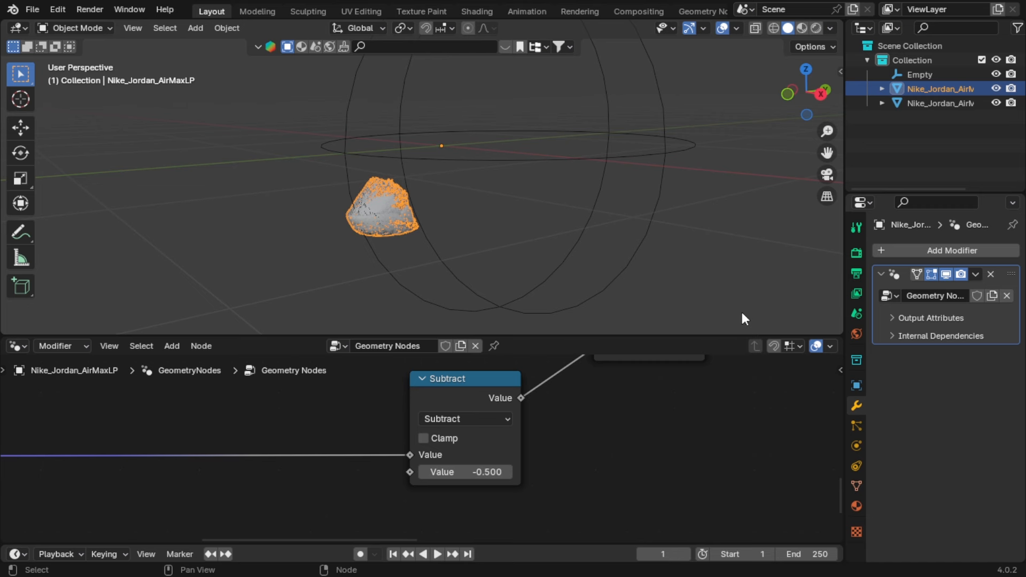
left_click(997, 103)
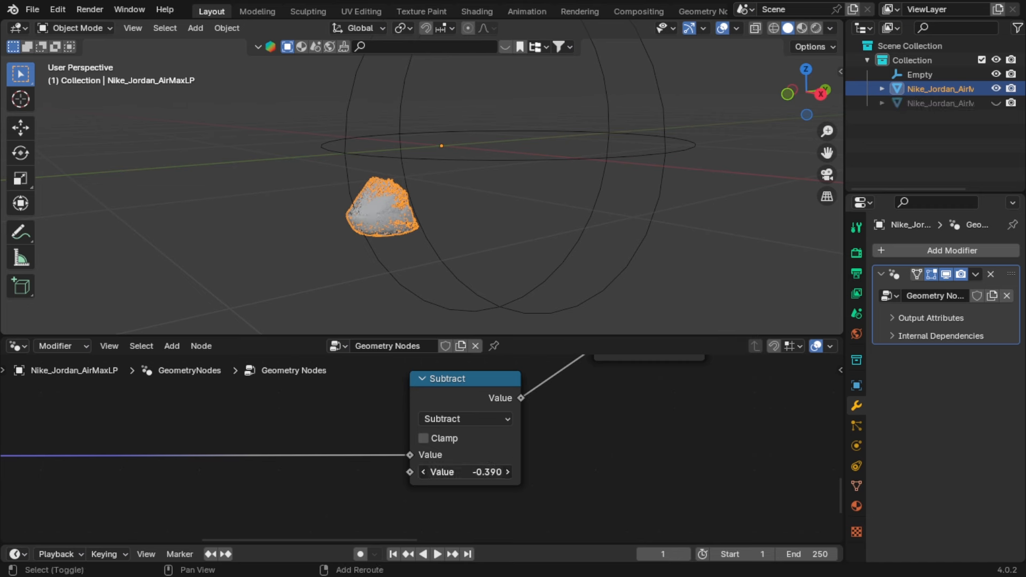
left_click_drag(481, 472, 540, 472)
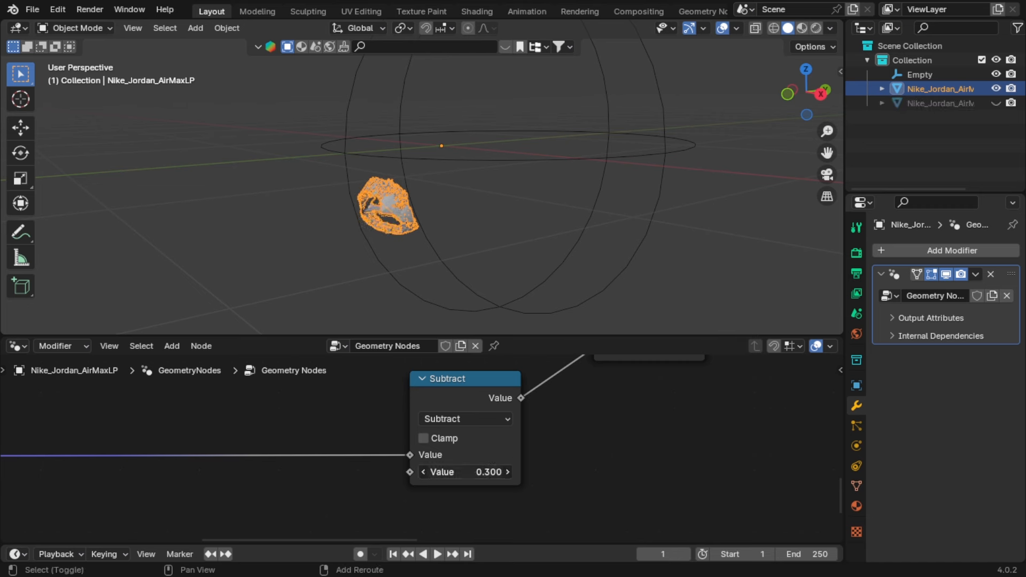
- Unhide the duplicated shoe and lower the Subtract value feeding the lower Greater Than node to 0.110 while checking the overlap
left_click(997, 102)
scroll(440, 254, "up", 5)
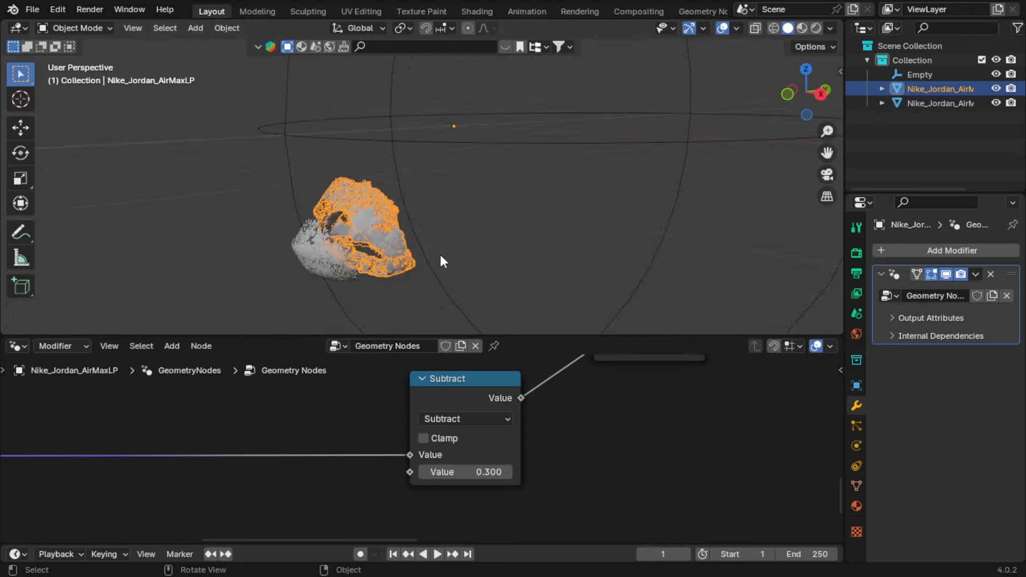
middle_click_drag(431, 261, 518, 193, "shift")
left_click_drag(484, 471, 466, 472)
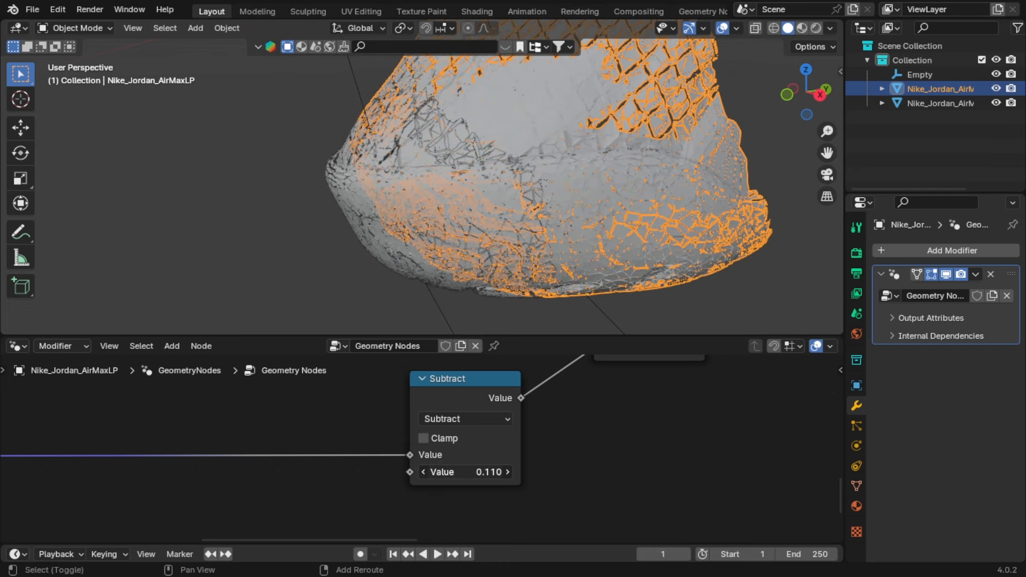
- Scale the original shoe up slightly, by a factor of about 1.01
key("s")
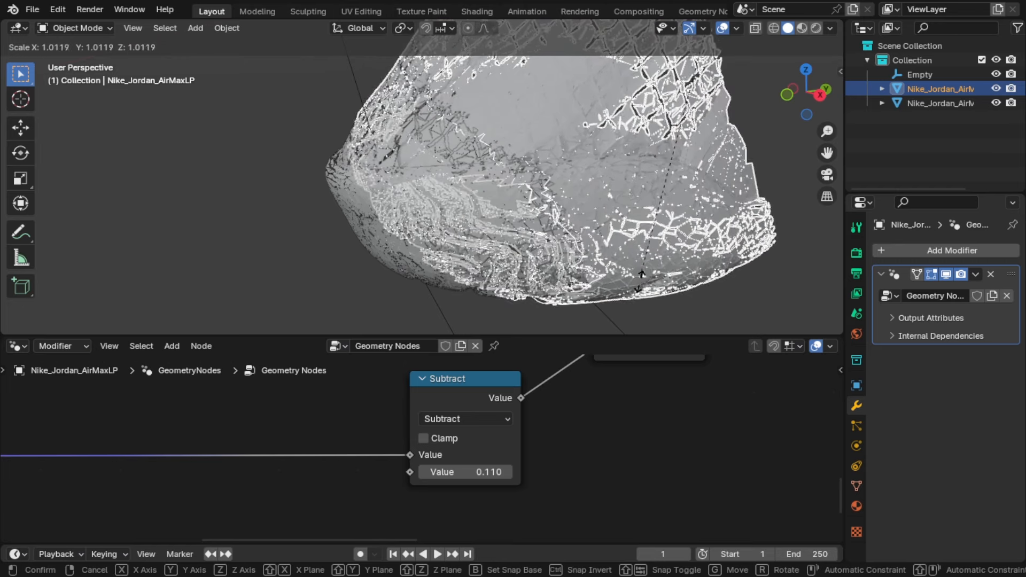
left_click(639, 293)
scroll(599, 251, "down", 5)
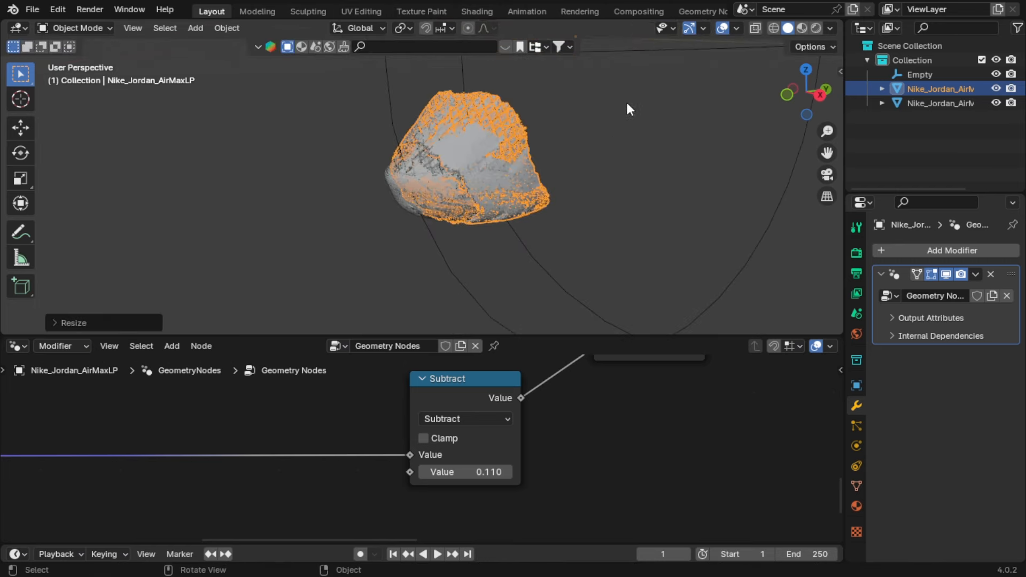
- Select the empty and move it along Y to about 1.0 m
scroll(595, 157, "down", 5)
left_click(602, 139)
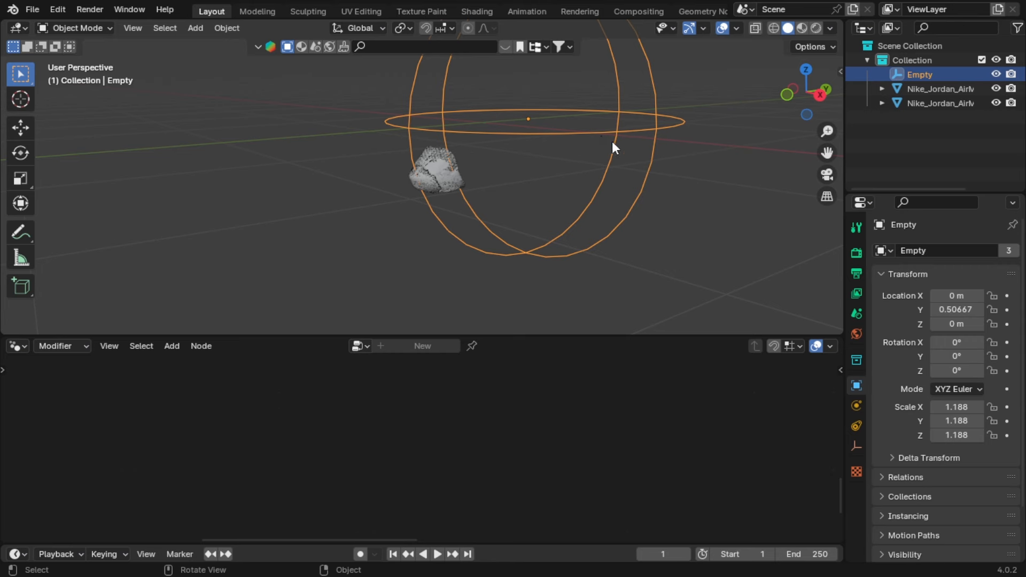
key("g")
key("y")
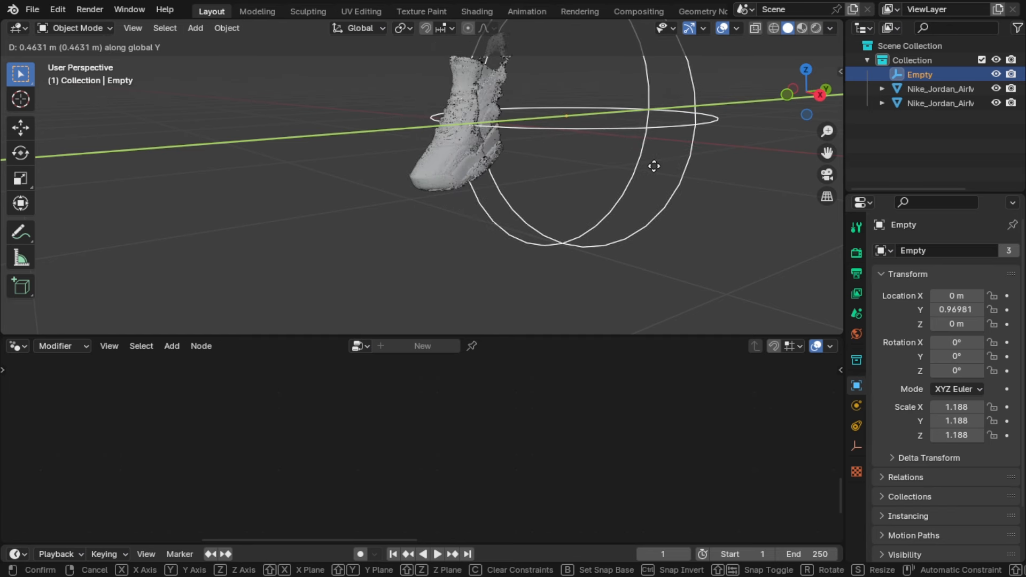
left_click(491, 99)
- In the original shoe's tree, set the Subtract feeding the lower Greater Than to 0.170 and the one feeding Less Than to 0.770
left_click(492, 155)
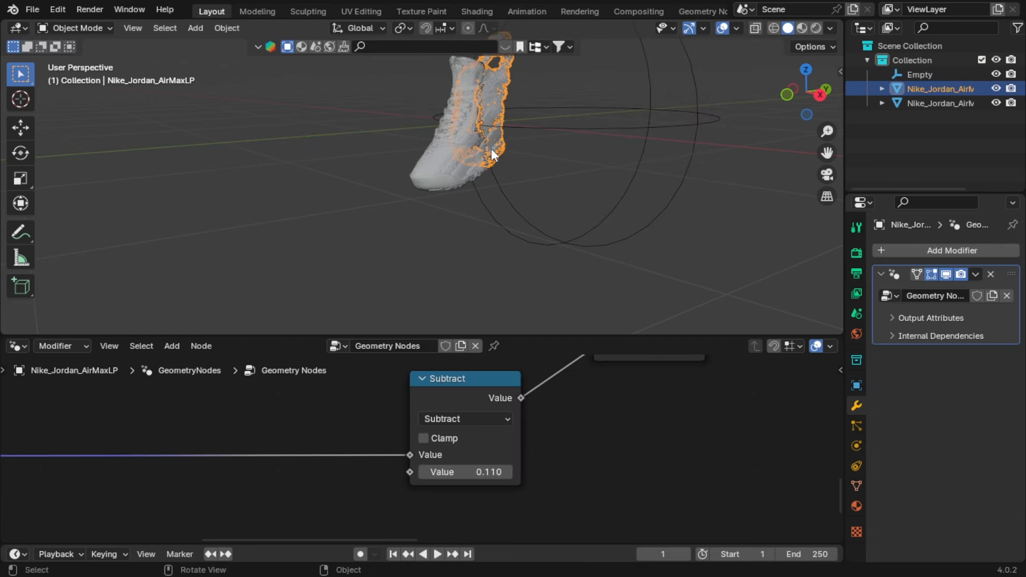
left_click_drag(480, 473, 512, 473)
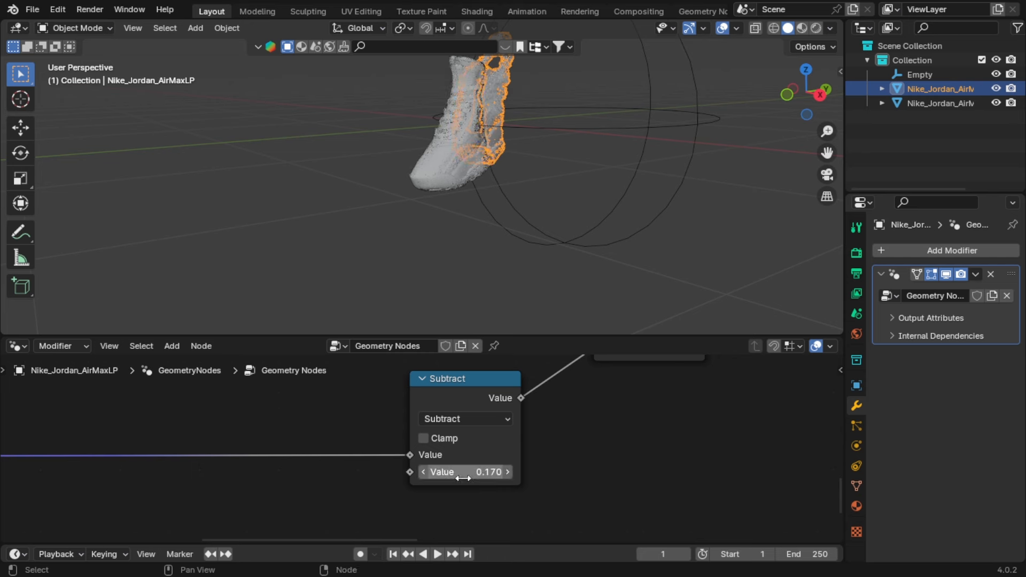
scroll(458, 489, "down", 2)
middle_click_drag(512, 401, 484, 512)
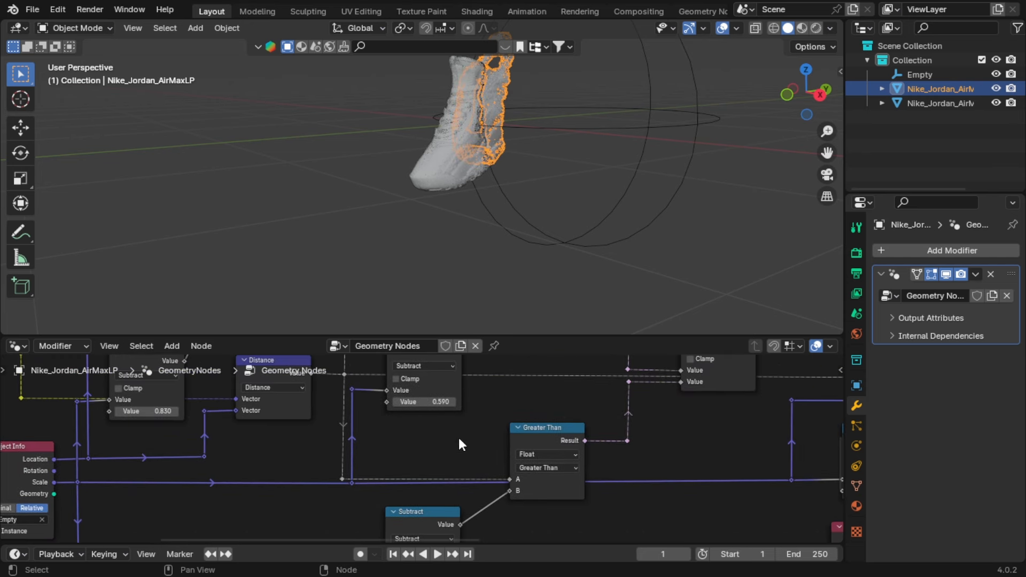
left_click_drag(440, 402, 488, 403, "shift")
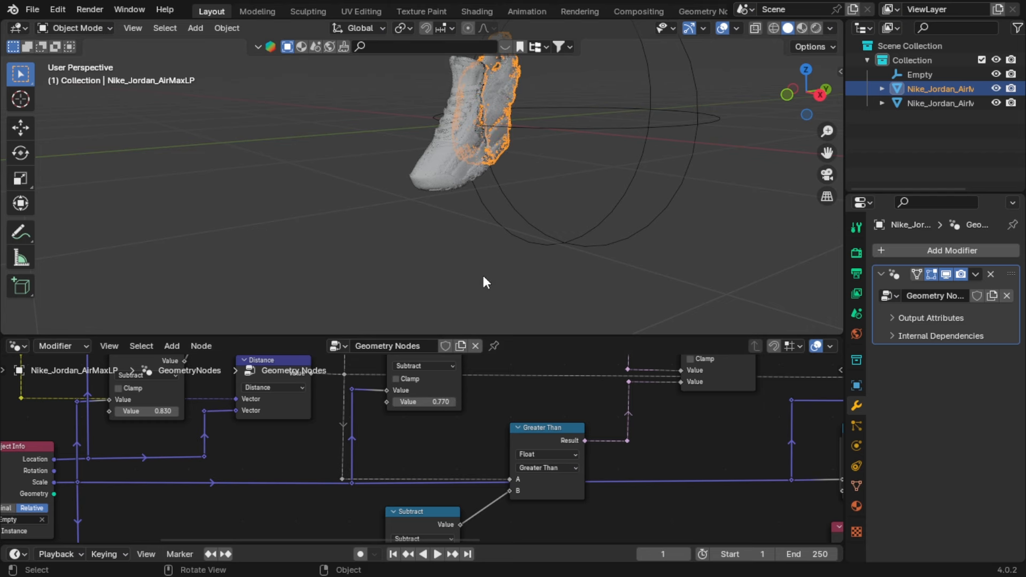
- Move the empty along Y to about 1.87 m, past the shoe's heel, and save the file
middle_click_drag(622, 137, 447, 140)
middle_click_drag(569, 127, 571, 172, "shift")
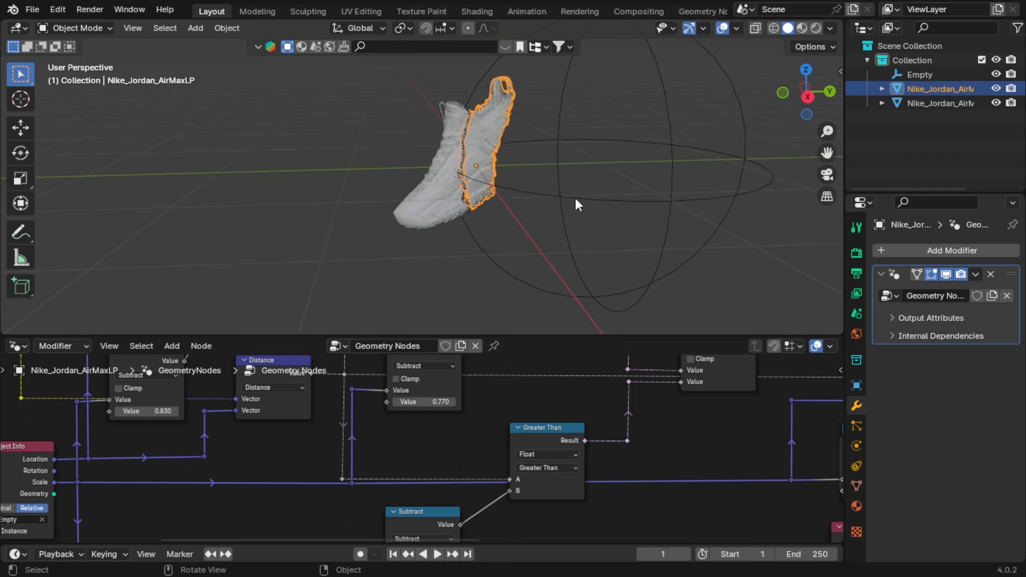
left_click(576, 198)
key("g")
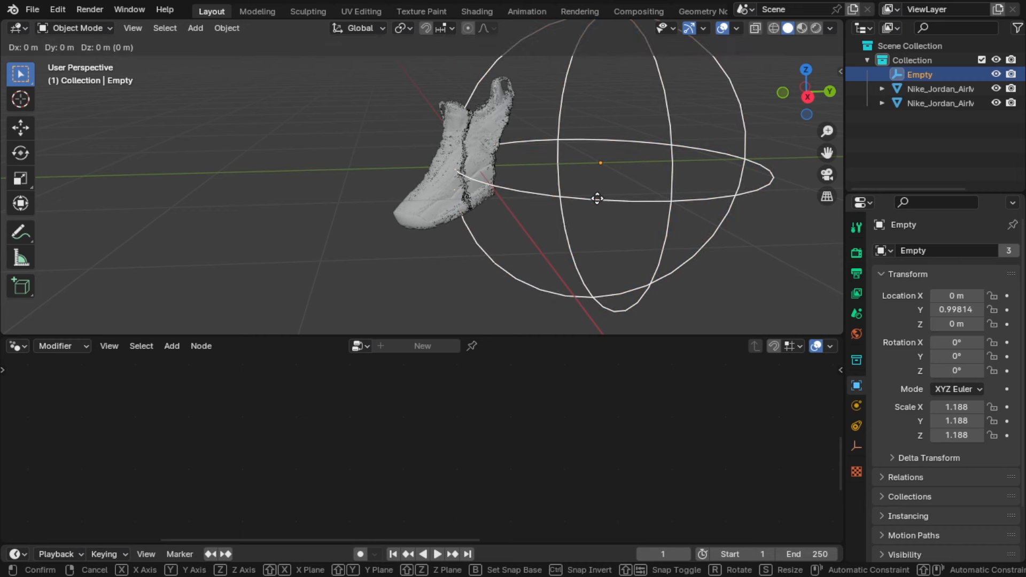
key("y")
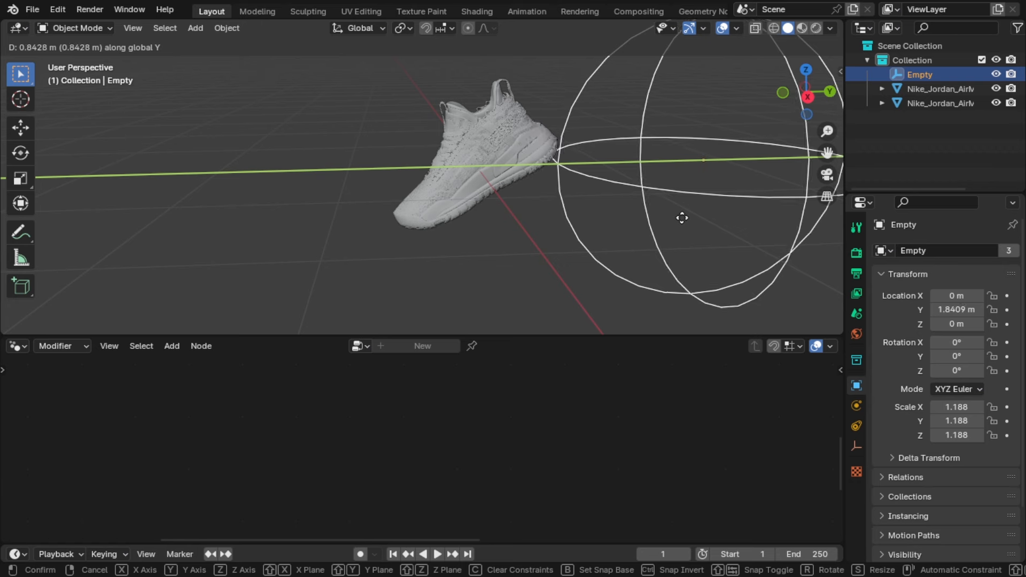
left_click(682, 215)
middle_click_drag(423, 228, 600, 231)
key("ctrl+s")
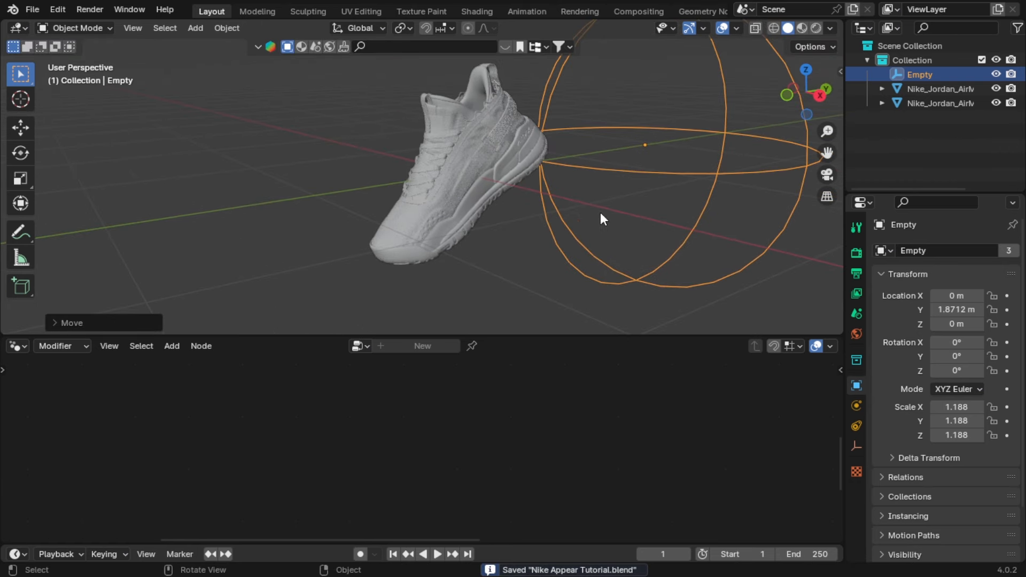
- Move the empty back along Y to about 0.98 m, then preview the effect in rendered shading and save the file
key("g")
key("y")
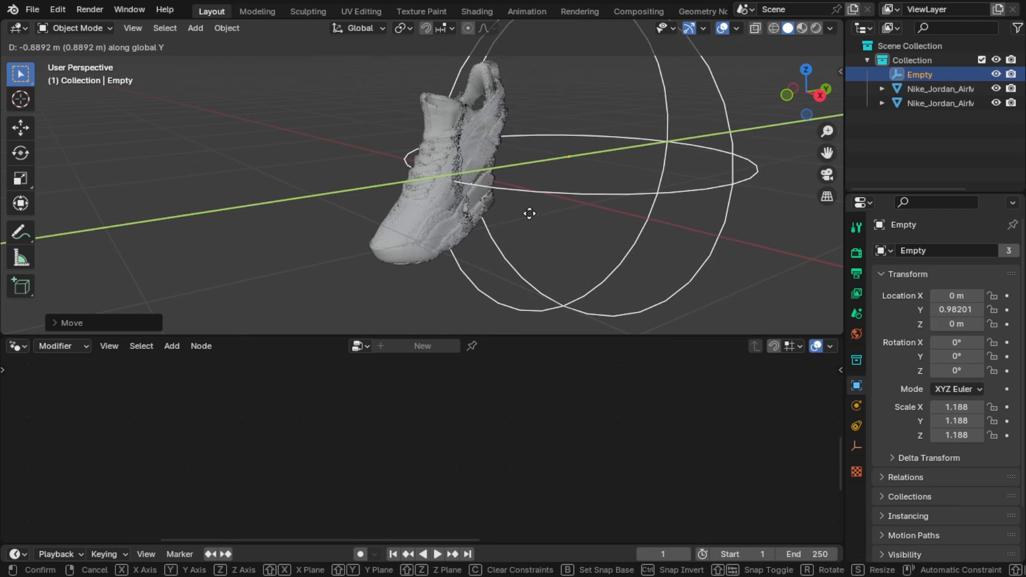
left_click(531, 214)
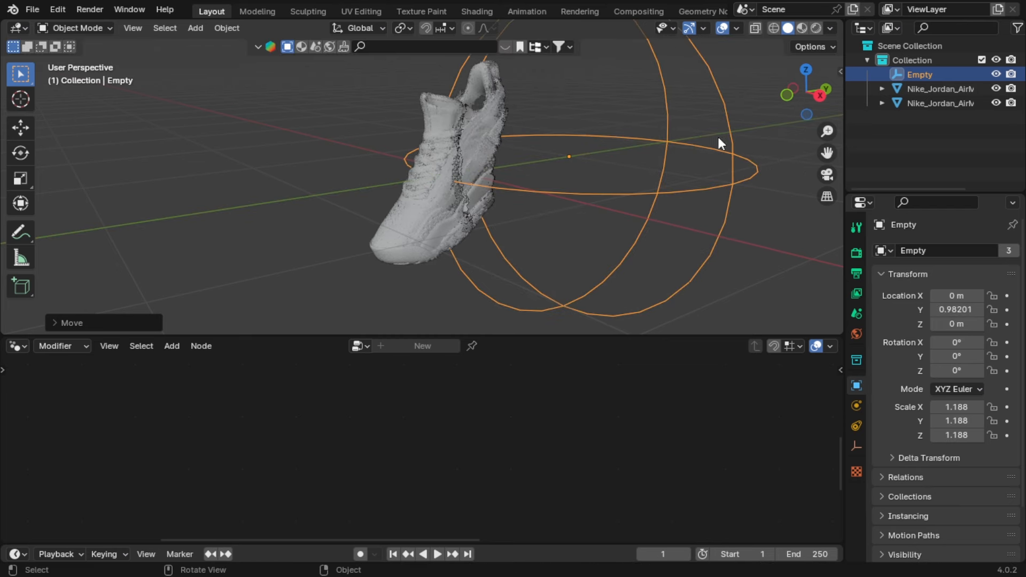
left_click(817, 26)
key("ctrl+s")
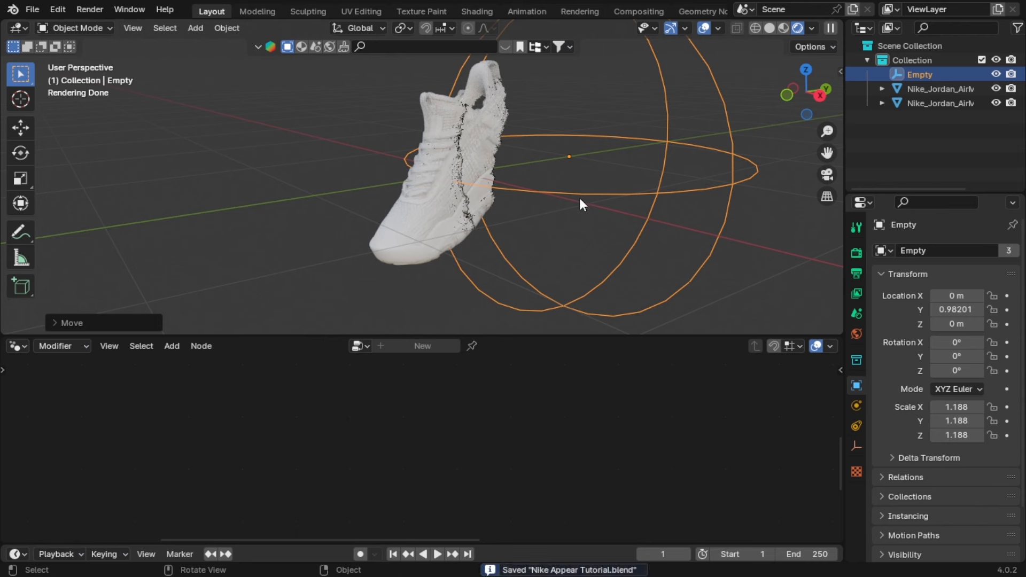
- Select the original shoe, replace its defaultMat material with a new material, and save the file
left_click(492, 155)
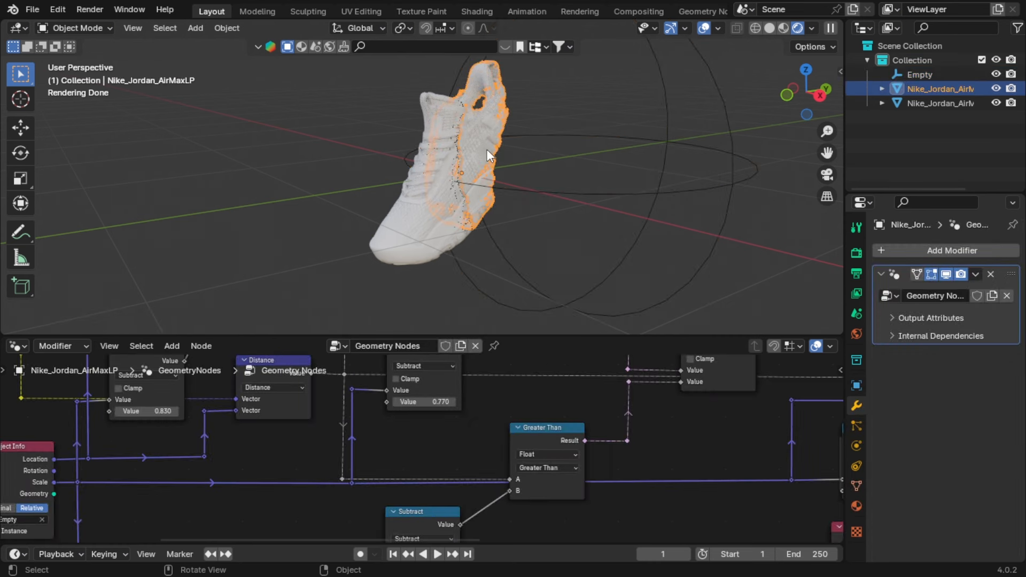
scroll(613, 243, "up", 10)
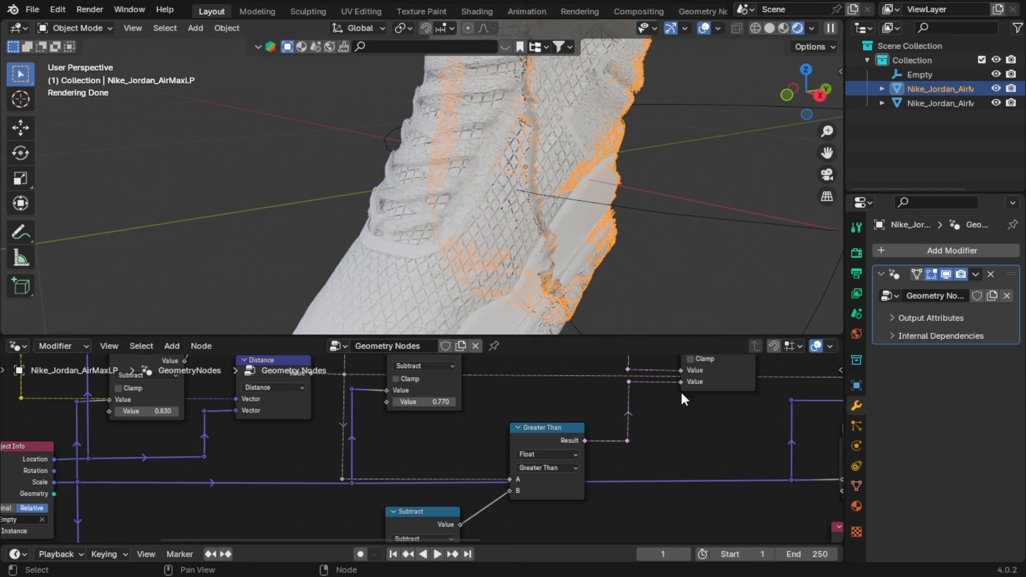
left_click(857, 507)
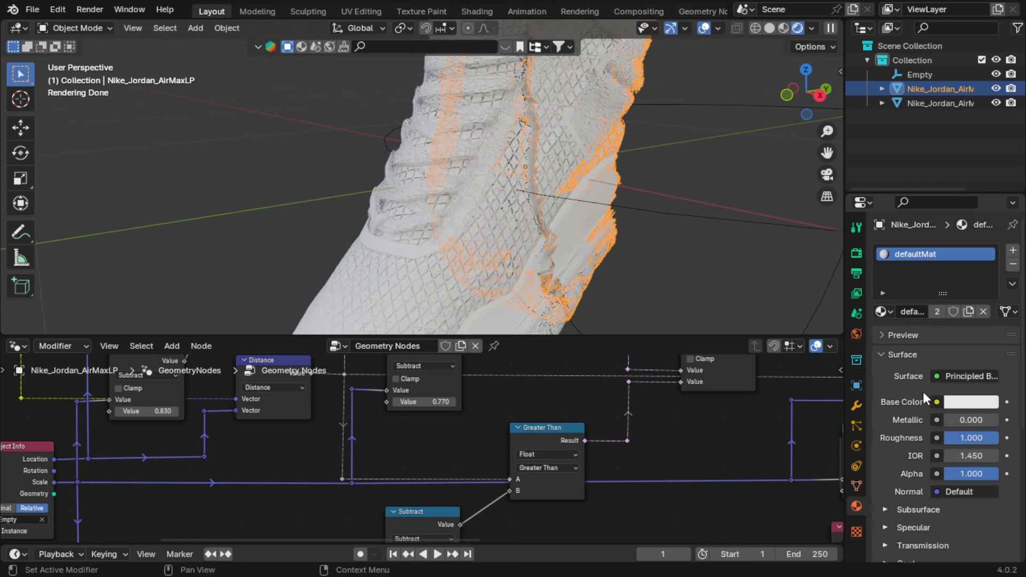
left_click(1013, 266)
key("ctrl+s")
left_click(963, 313)
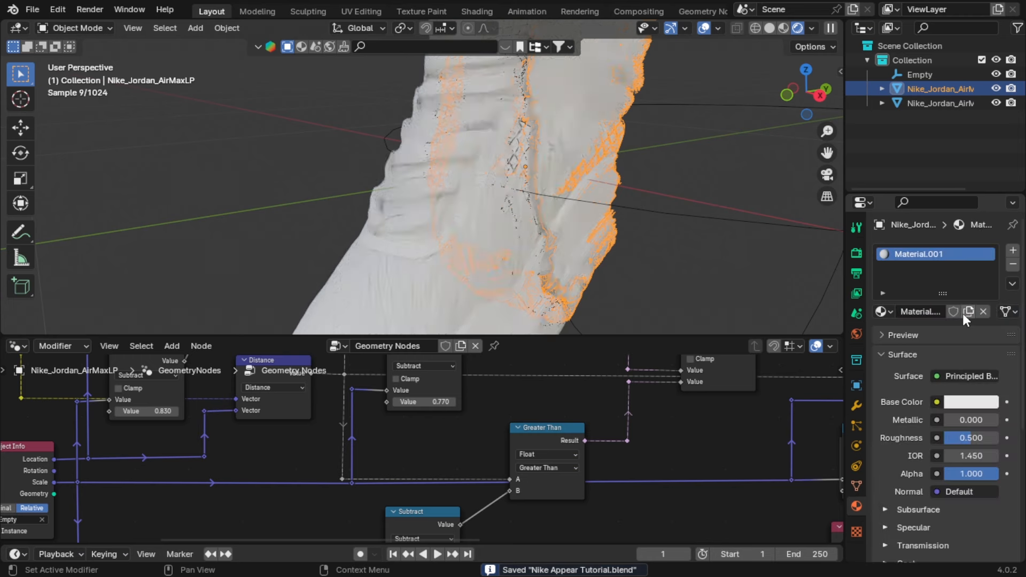
- Give the original shoe's new material an orange-red emission color with an emission strength of 5
left_click(972, 404)
scroll(941, 487, "down", 5)
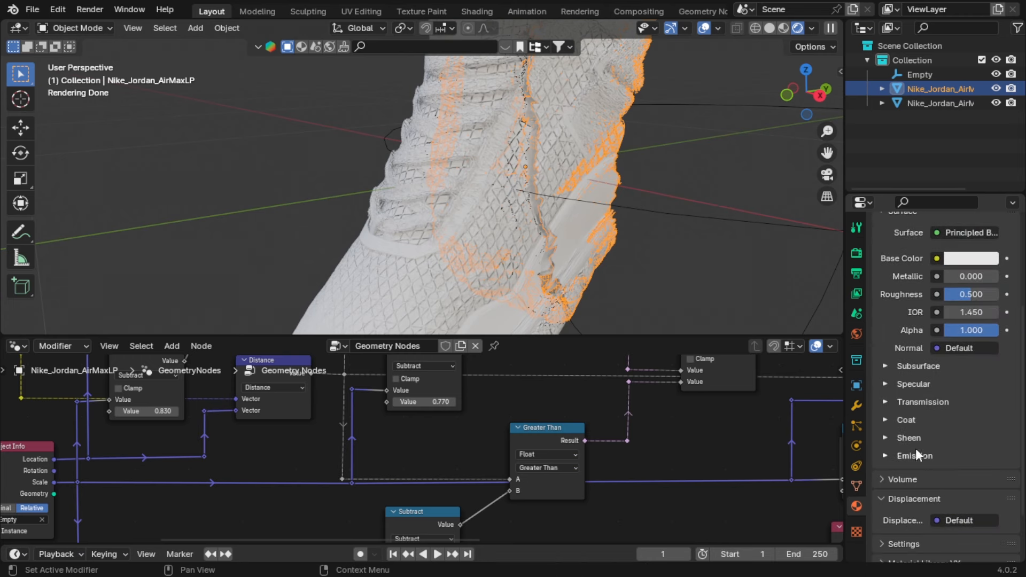
left_click(914, 455)
left_click(957, 475)
left_click_drag(913, 348, 906, 359)
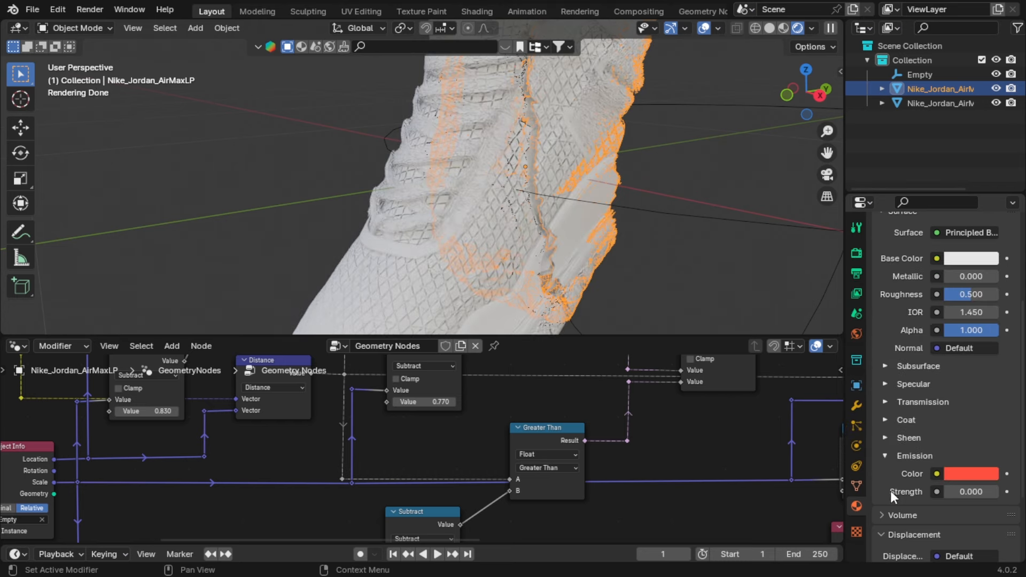
double_click(969, 491)
type("5")
key("Return")
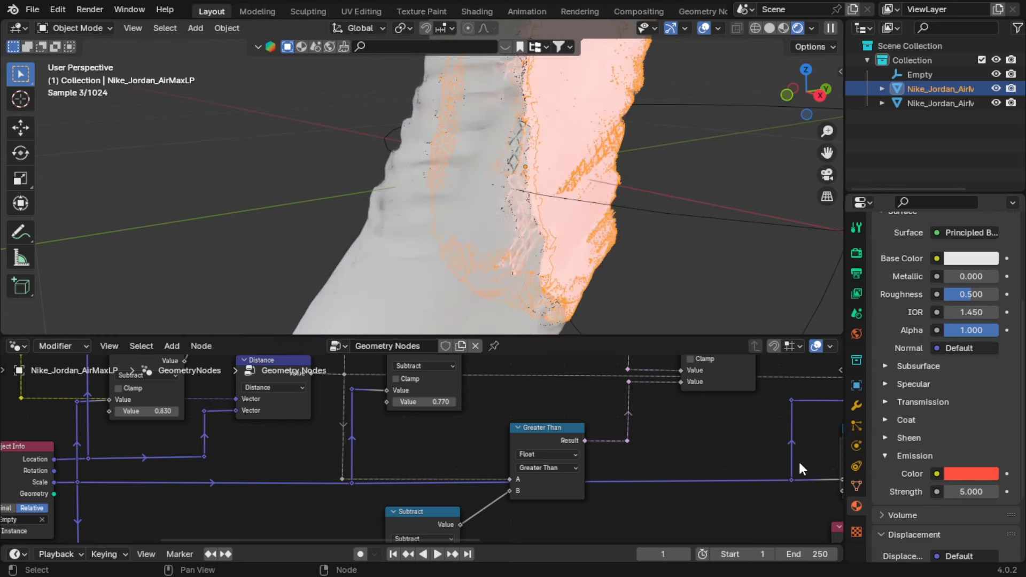
- Select the duplicate shoe and connect its base color, metallic, roughness, alpha and normal textures to defaultMat's Principled BSDF, returning to the geometry nodes
scroll(720, 432, "down", 3)
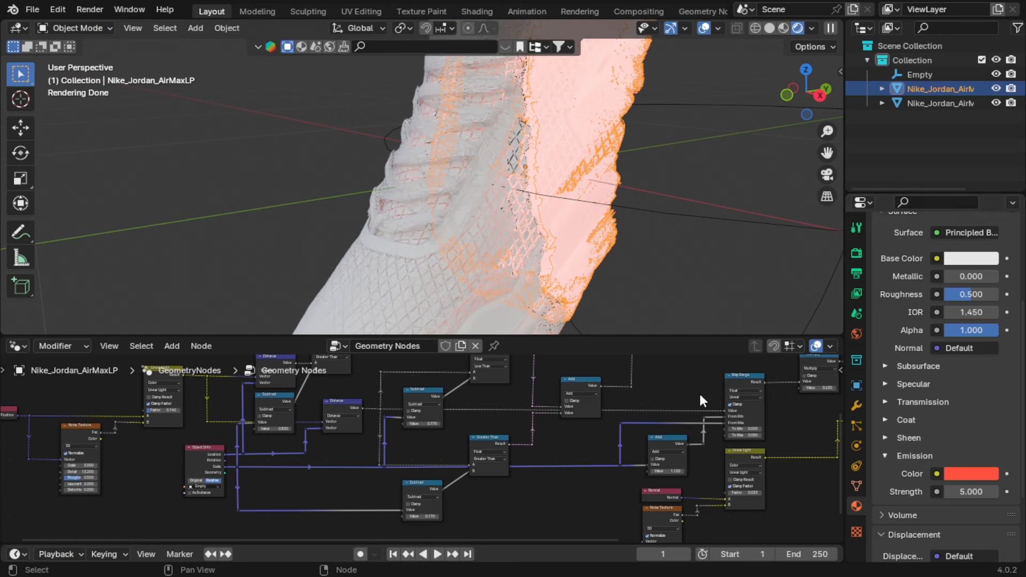
left_click(679, 273)
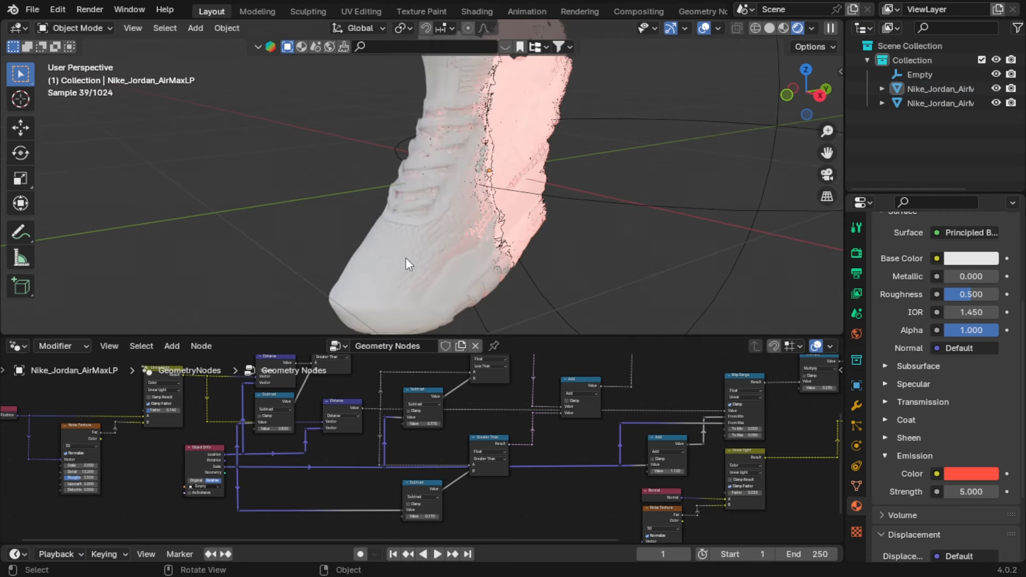
left_click(409, 262)
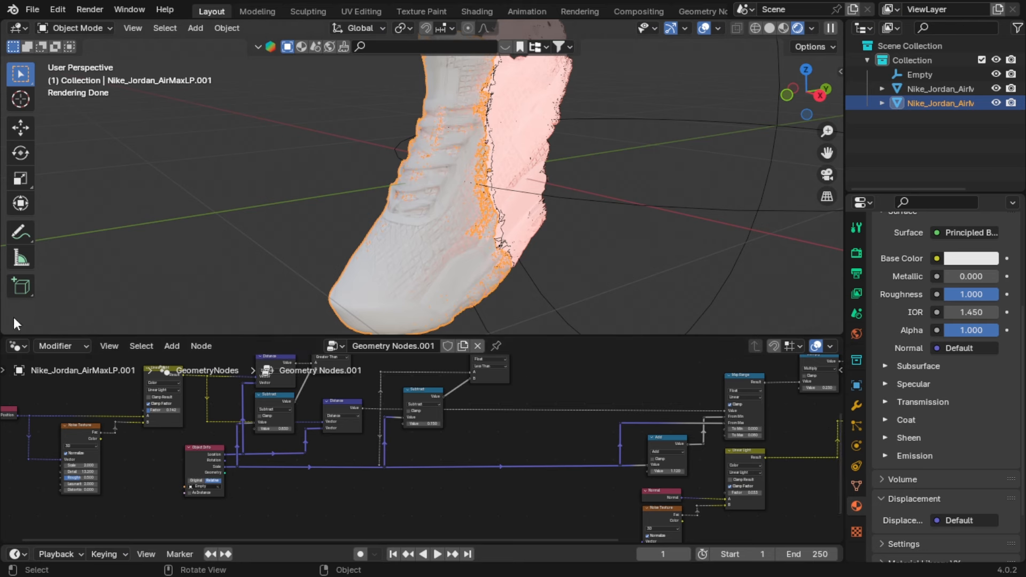
left_click(16, 346)
left_click(59, 479)
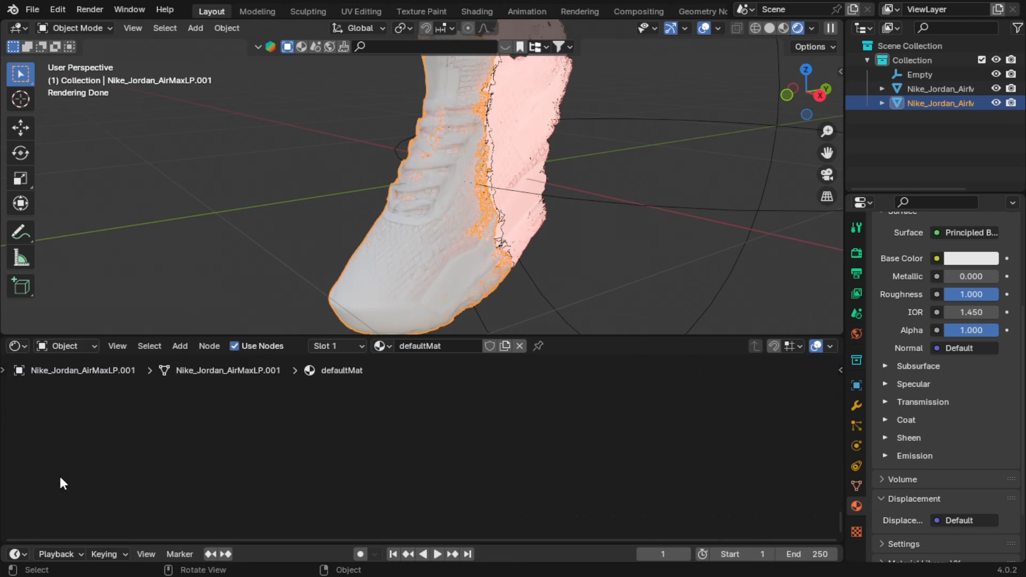
scroll(368, 468, "up", 4)
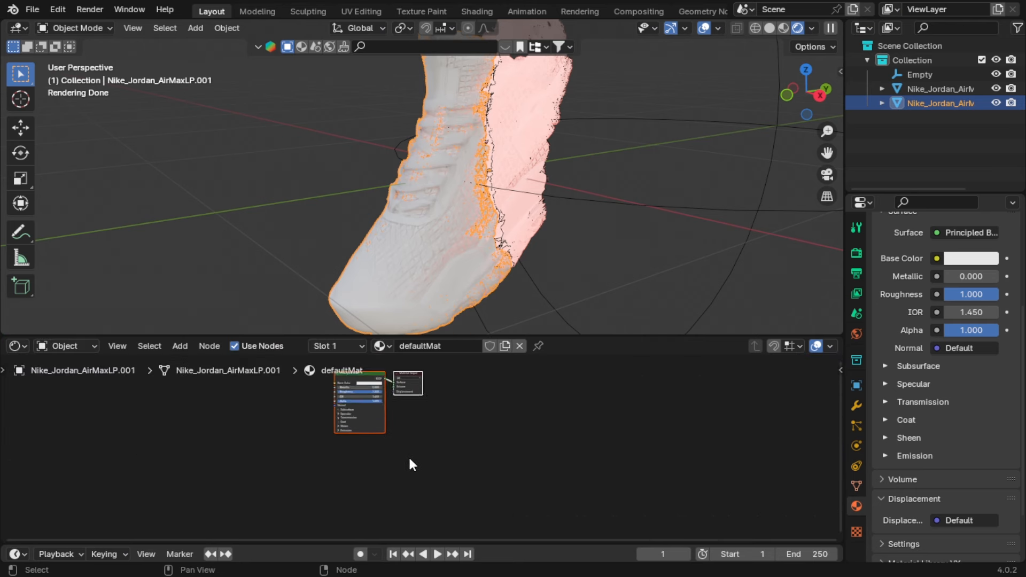
scroll(445, 452, "up", 2)
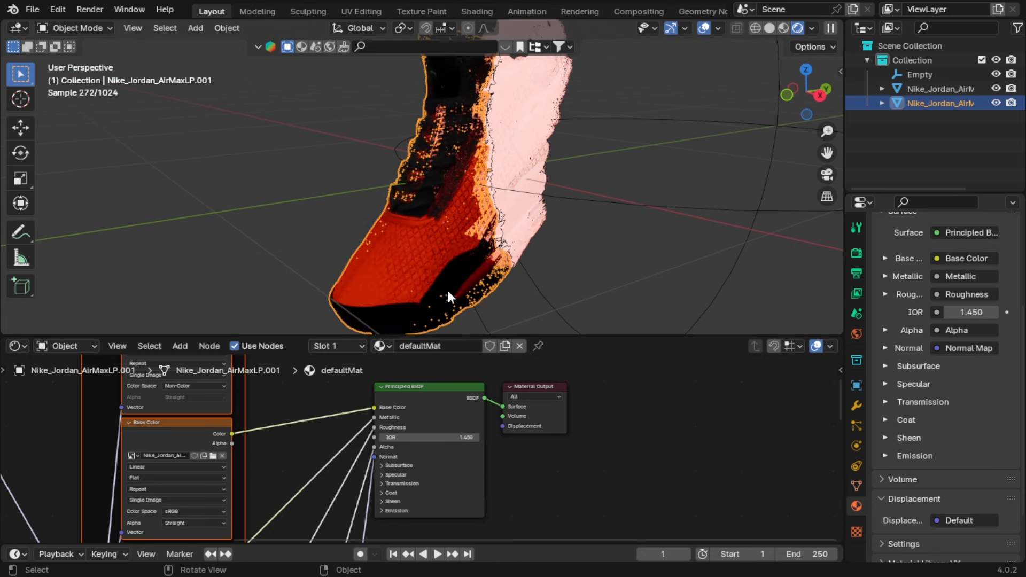
left_click(18, 346)
left_click(58, 459)
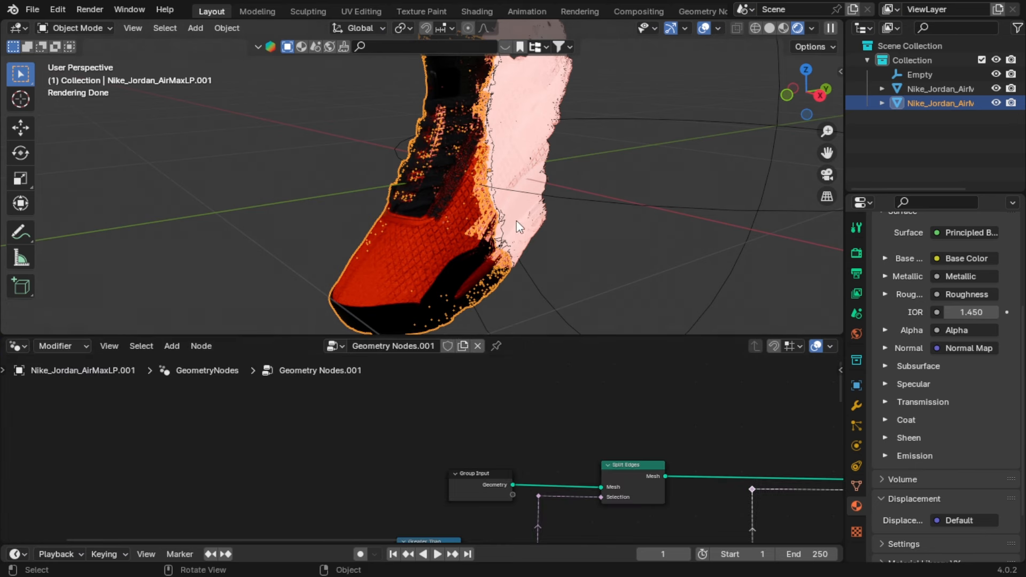
- Select the original shoe, set its material's emission strength to 2, and save the file
left_click(525, 151)
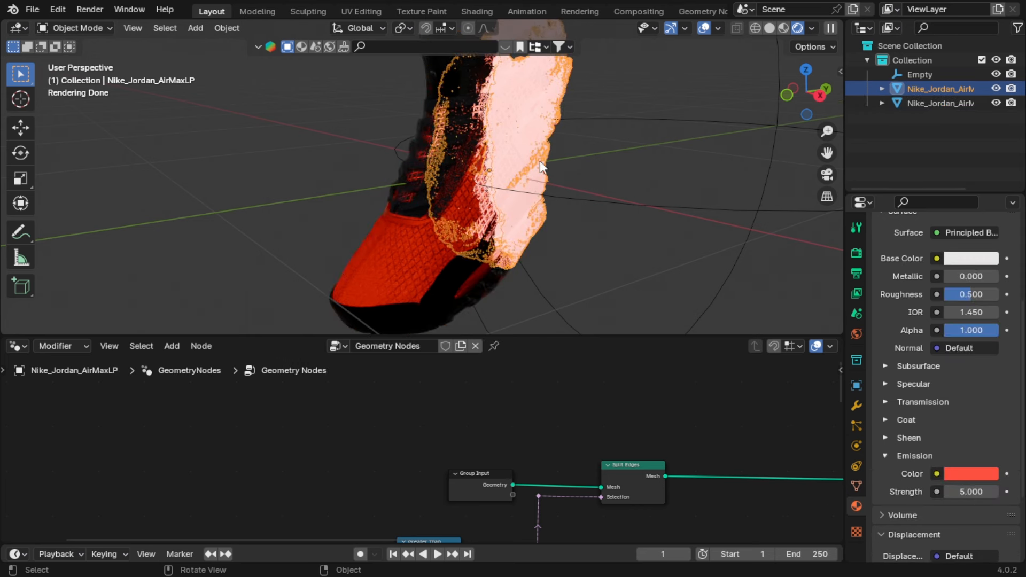
left_click(965, 492)
type("2")
key("Return")
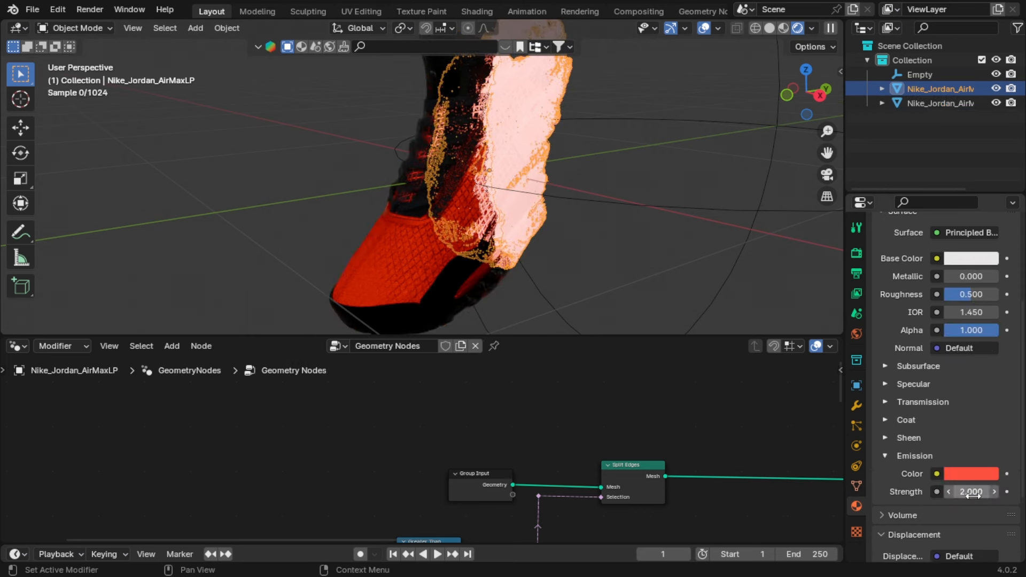
key("ctrl+s")
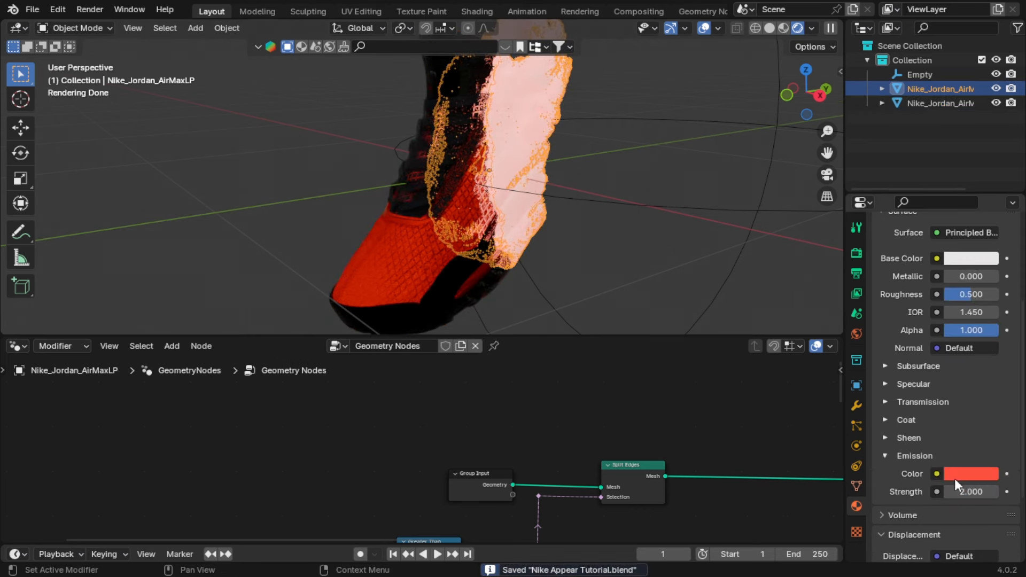
- Change the original shoe's emission and base colors to pure red and set the emission strength to 5
left_click(955, 475)
left_click(912, 363)
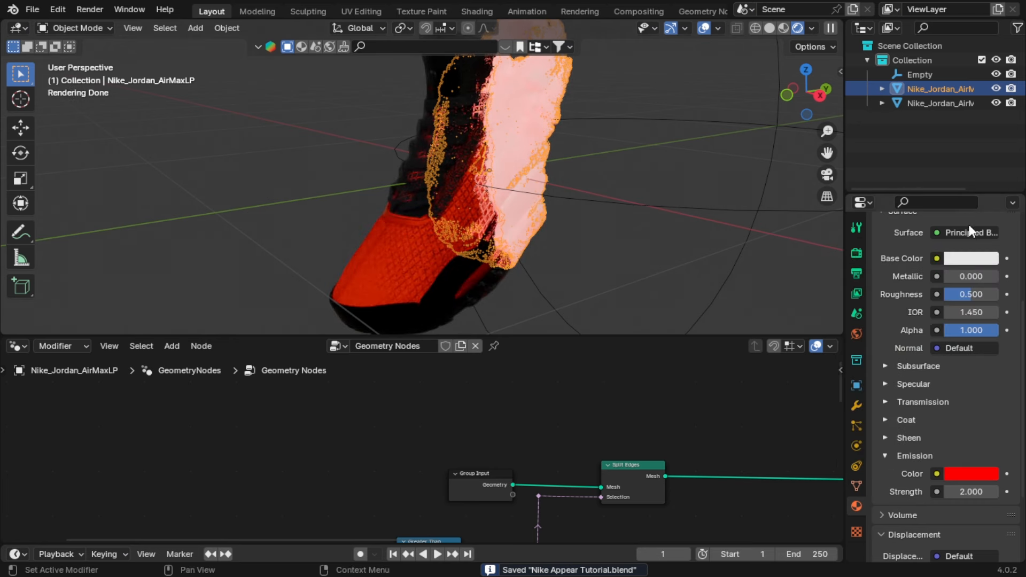
left_click(972, 258)
left_click(915, 155)
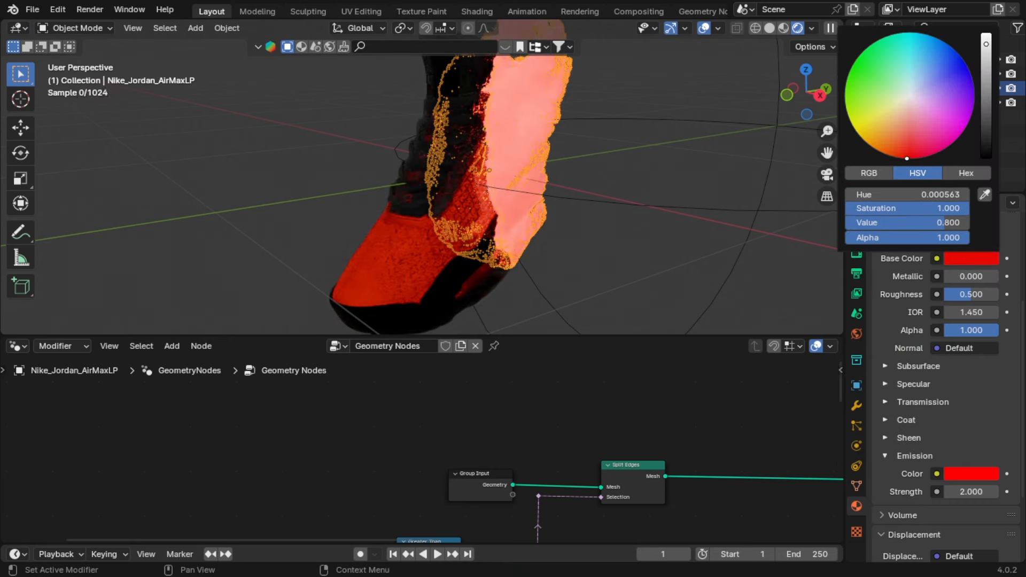
left_click(981, 488)
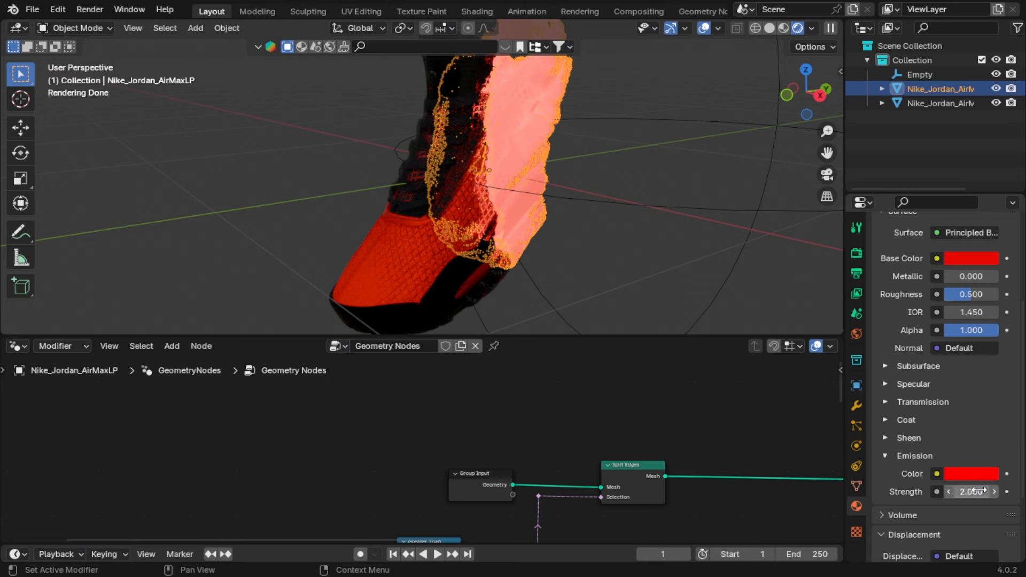
key("Return")
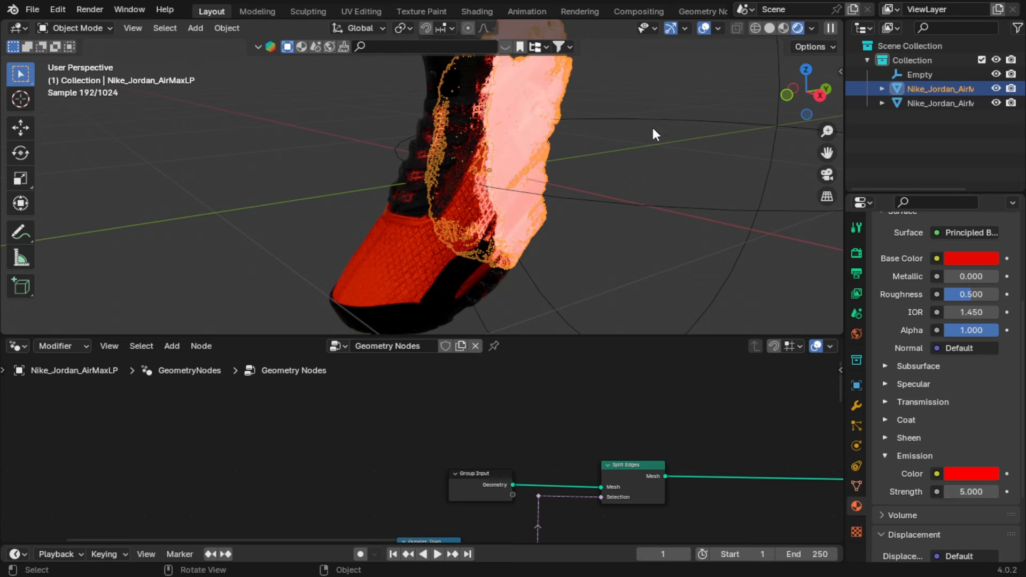
- Try moving the empty about 0.14 m along Y to preview the glowing reveal, without keeping the move
middle_click_drag(650, 142, 531, 273)
left_click(534, 271)
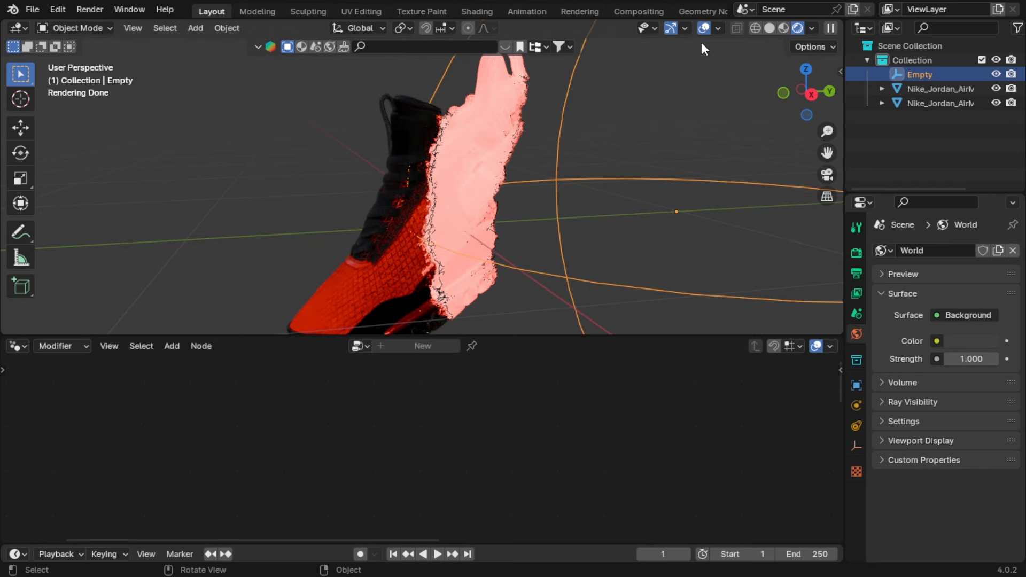
key("g")
key("y")
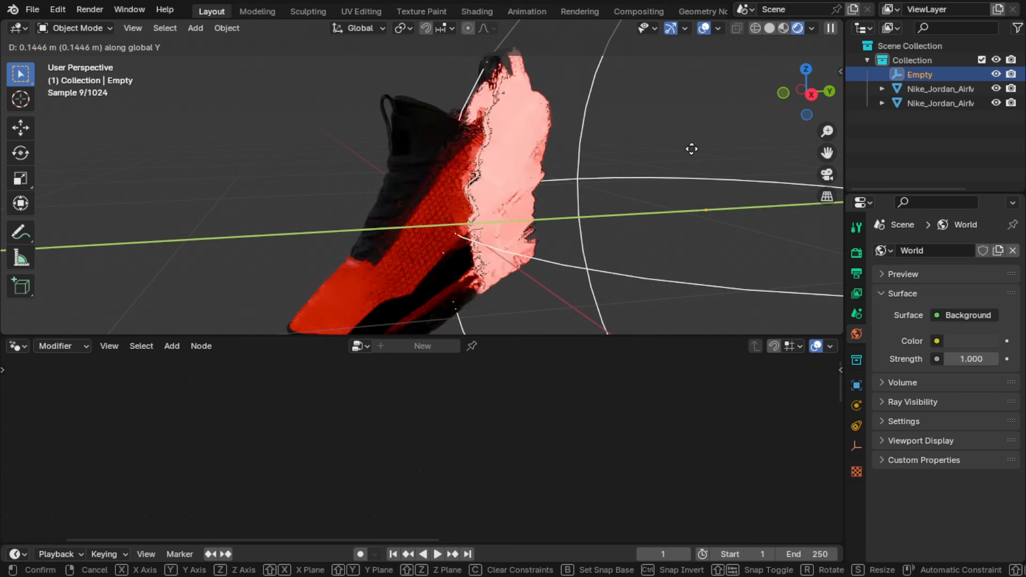
left_click(689, 152)
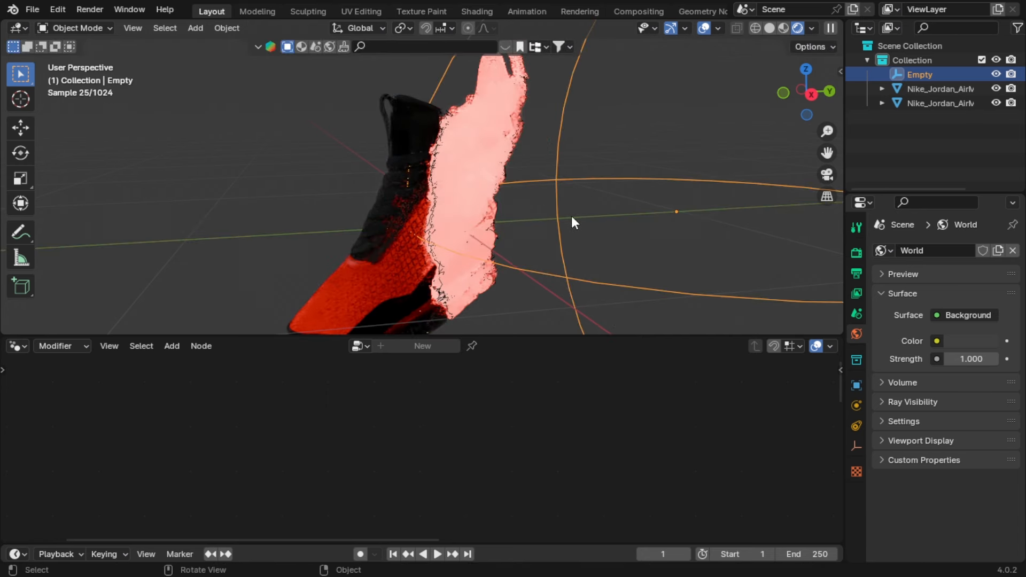
- Enlarge the 3D viewport, review the rendered shoe from several angles, and save the file
key("ctrl+s")
left_click_drag(548, 336, 534, 484)
middle_click_drag(515, 348, 681, 313)
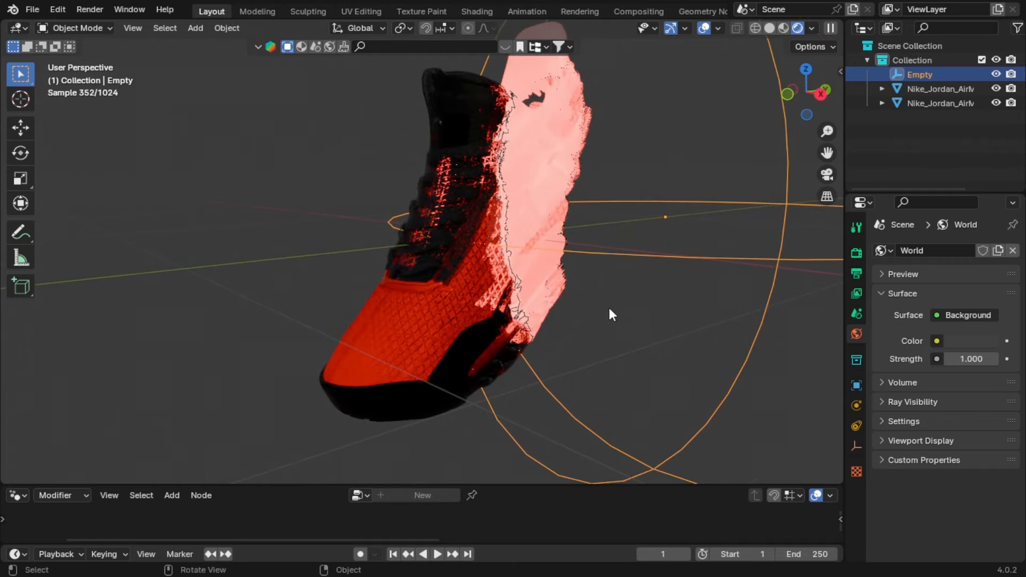
scroll(602, 313, "down", 2)
middle_click_drag(397, 312, 336, 309)
key("ctrl+s")
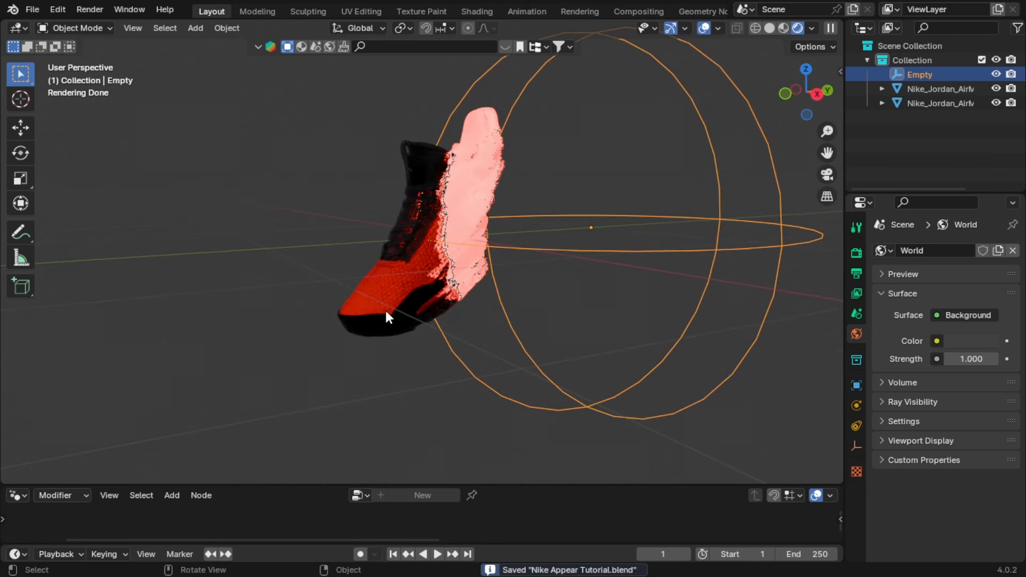
- Select the original shoe, switch to solid shading, and set the Linear Light node's Factor to 0.233 in an enlarged node editor
left_click(470, 199)
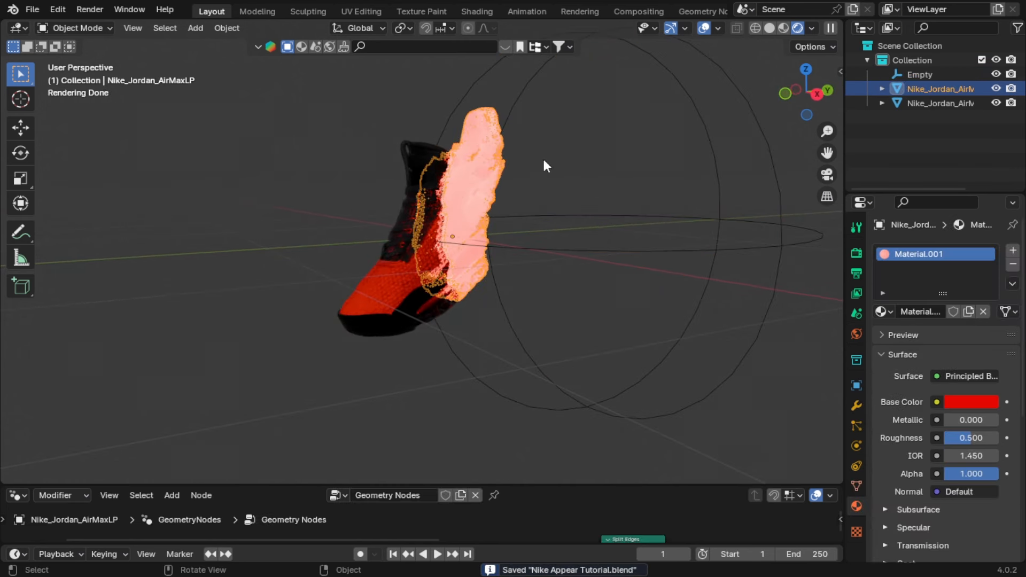
left_click(770, 28)
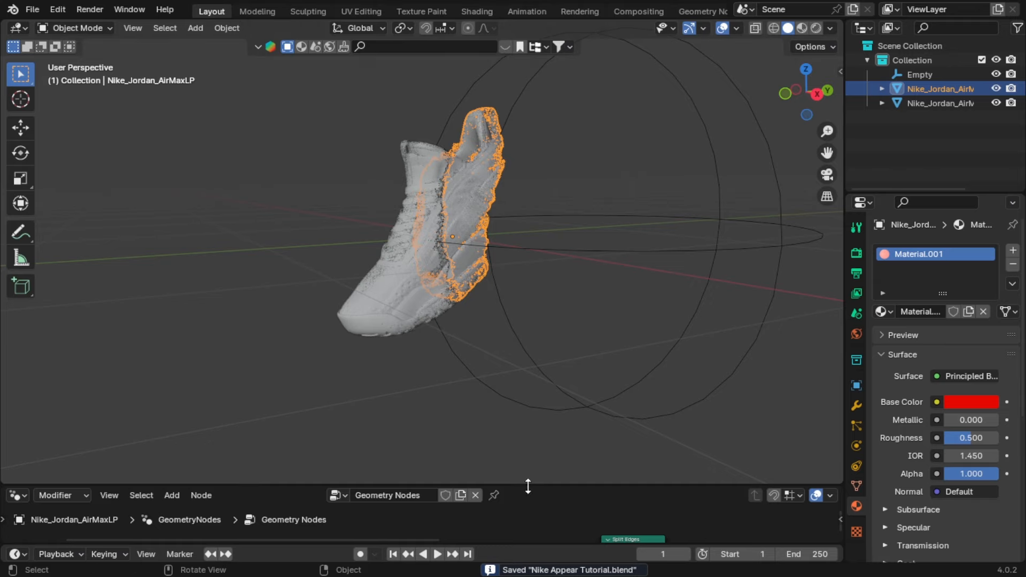
left_click_drag(528, 487, 583, 251)
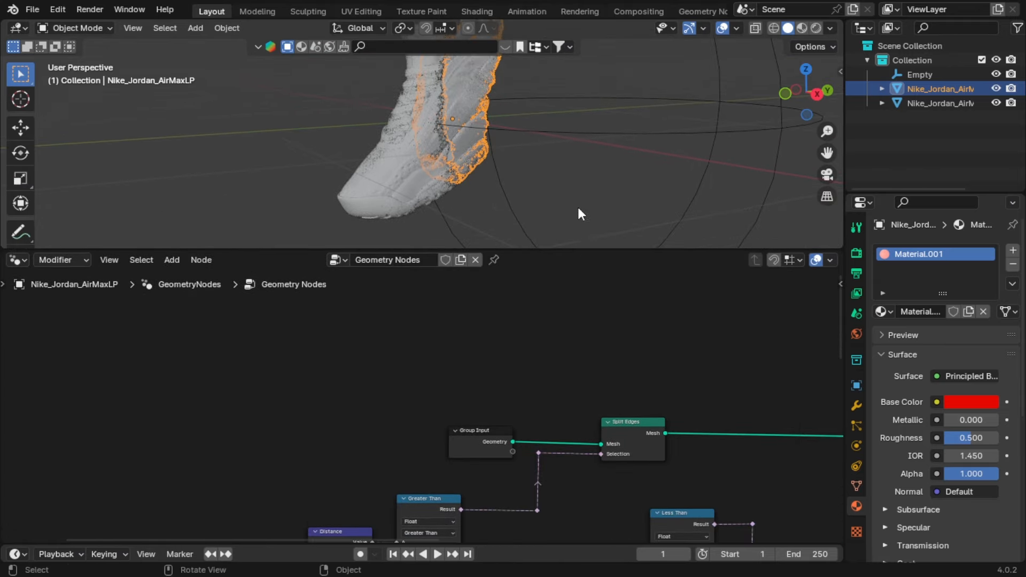
middle_click_drag(578, 214, 553, 205)
scroll(620, 444, "down", 4)
middle_click_drag(623, 445, 279, 319)
scroll(513, 457, "up", 5)
middle_click_drag(508, 459, 563, 411)
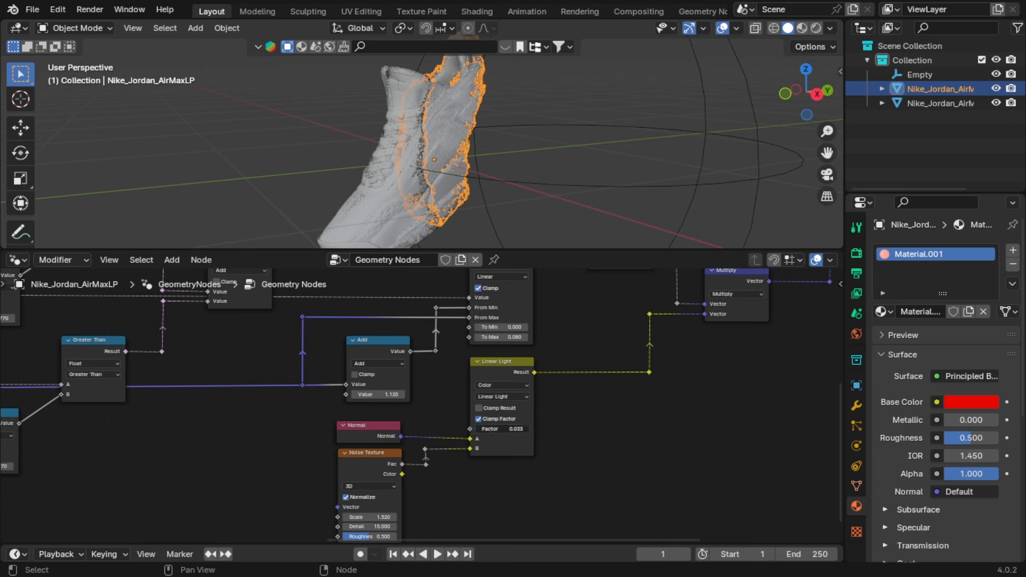
left_click_drag(502, 429, 506, 429)
- Set the Map Range node's To Max to 1.030 and To Min to -0.180 in the original shoe's tree
scroll(528, 134, "up", 4)
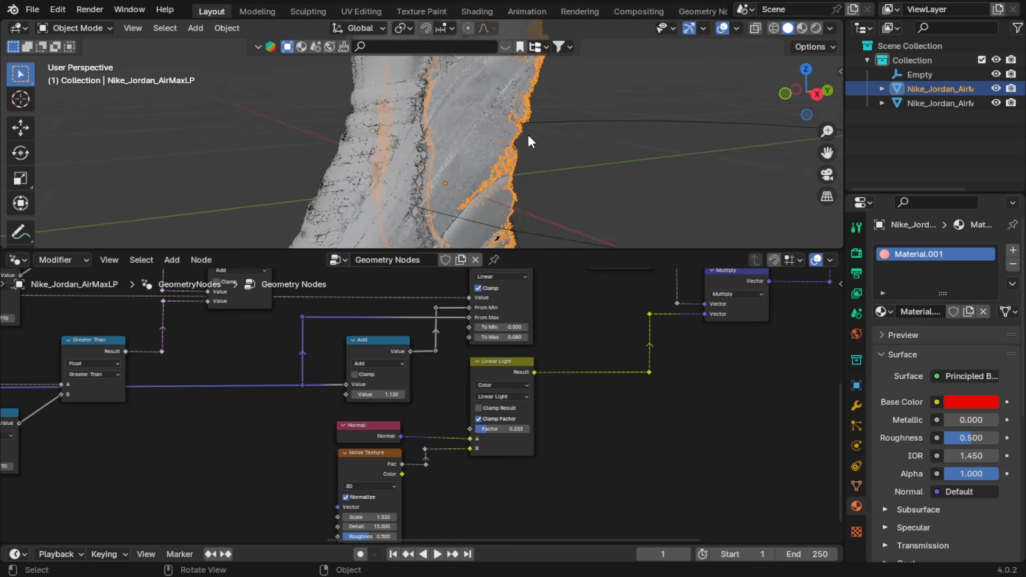
left_click_drag(501, 338, 704, 337)
left_click_drag(507, 325, 491, 325)
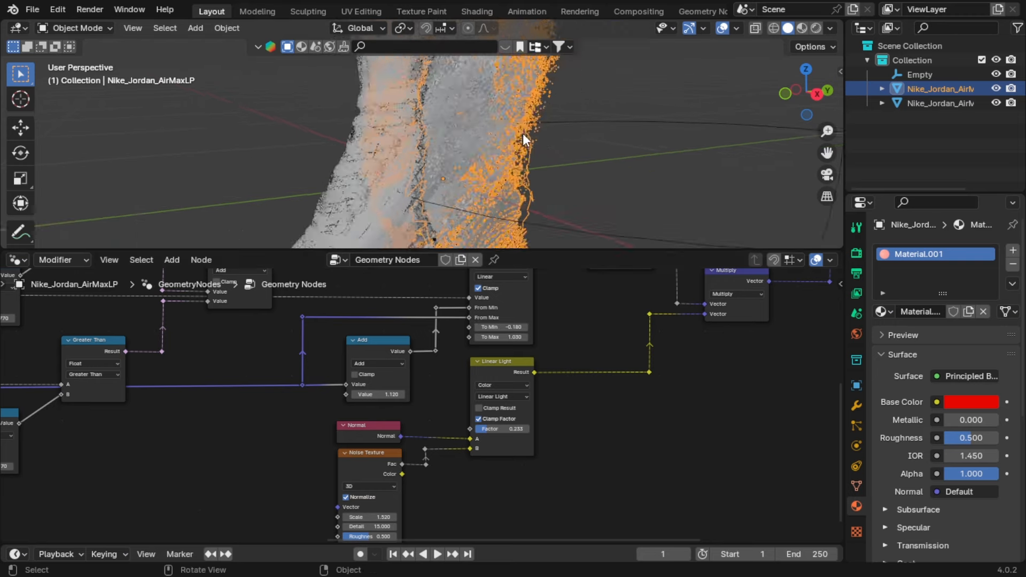
left_click(561, 146)
- View the shoes from the front and scale the original shoe down uniformly to about 0.96
middle_click_drag(520, 185, 500, 118)
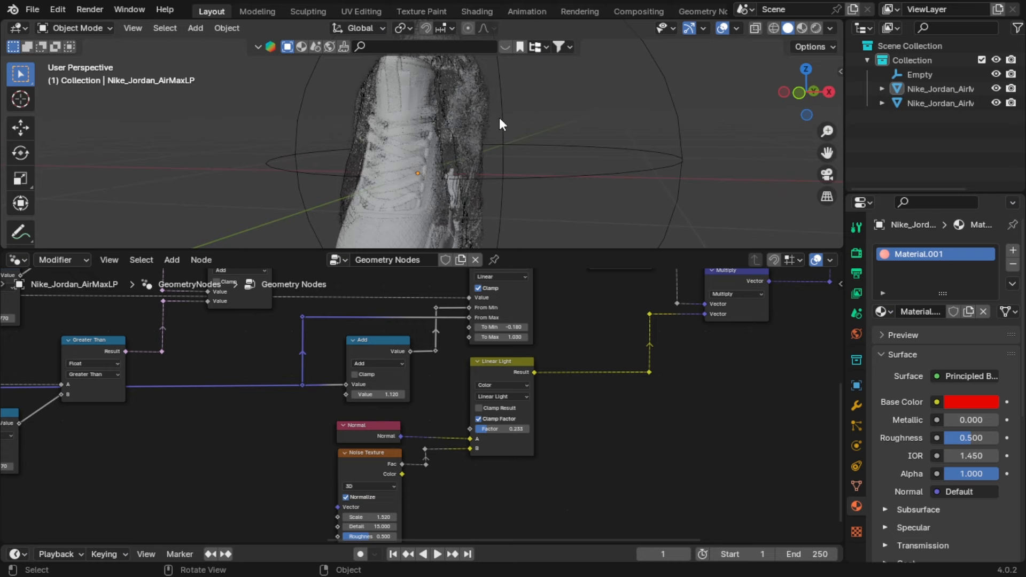
left_click(472, 101)
key("g")
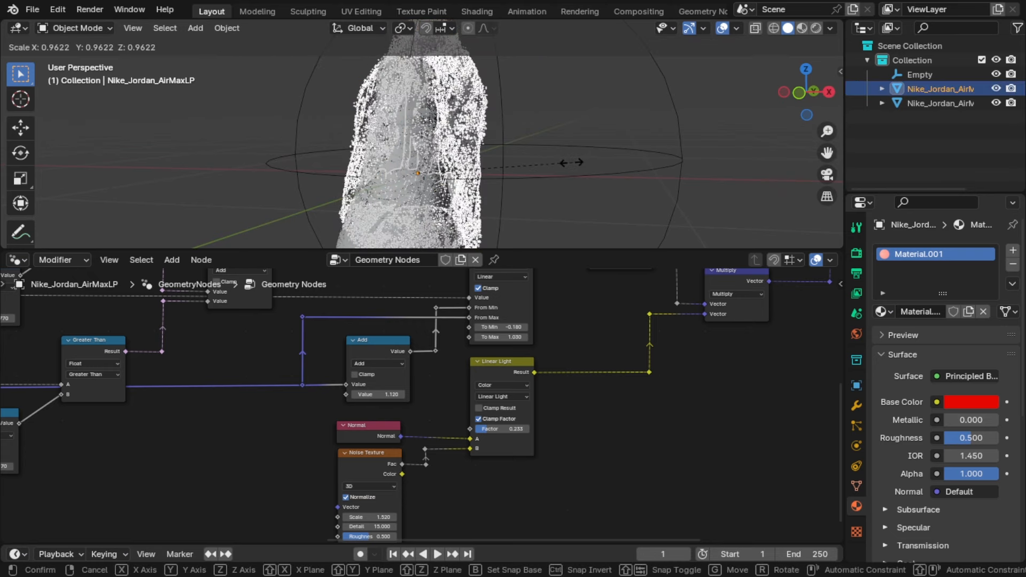
left_click(563, 147)
left_click(575, 182)
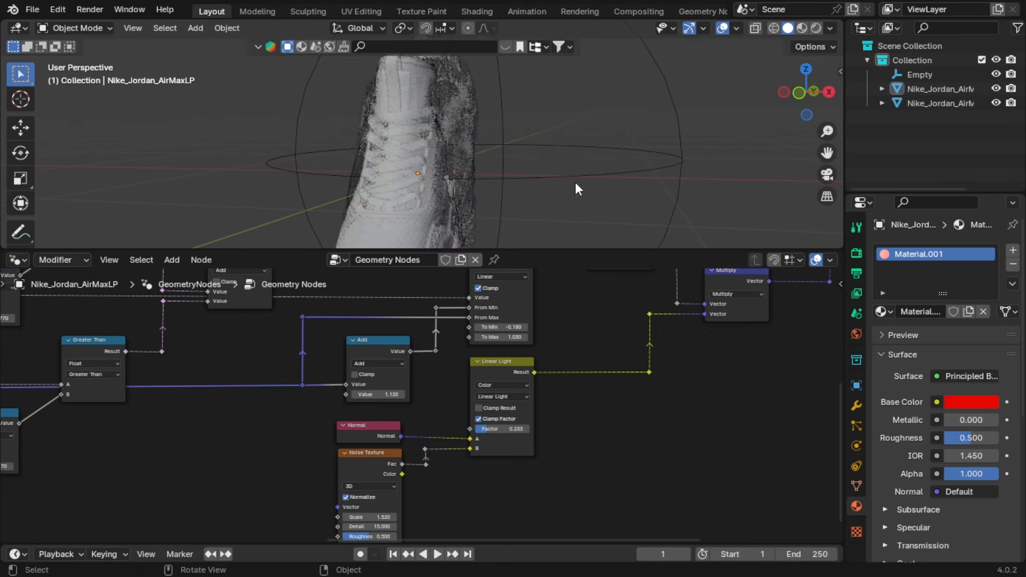
- Adjust the value of the Subtract node feeding the lower Greater Than in the original shoe's tree, and select the empty
middle_click_drag(576, 182, 299, 198)
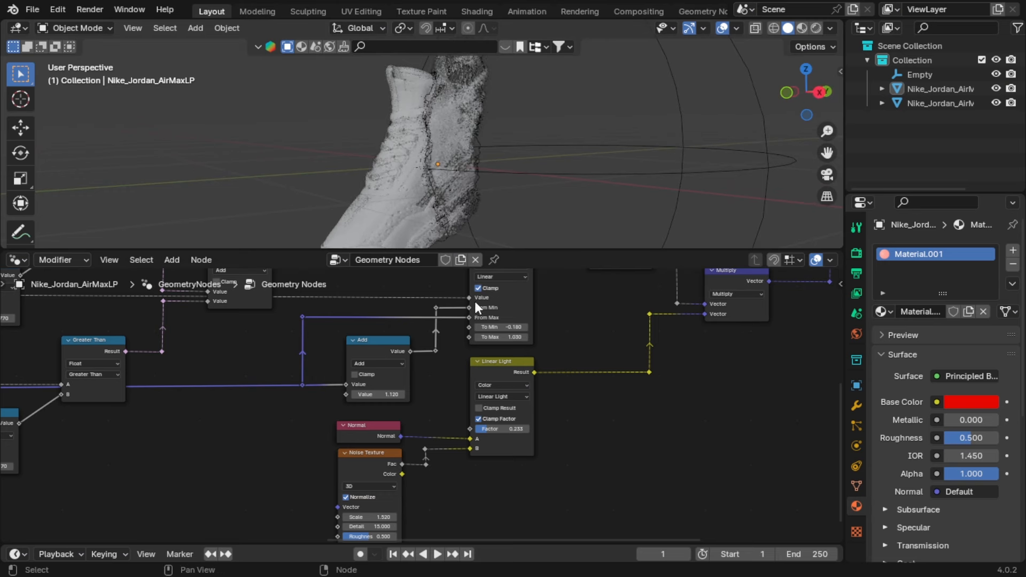
middle_click_drag(332, 468, 427, 455)
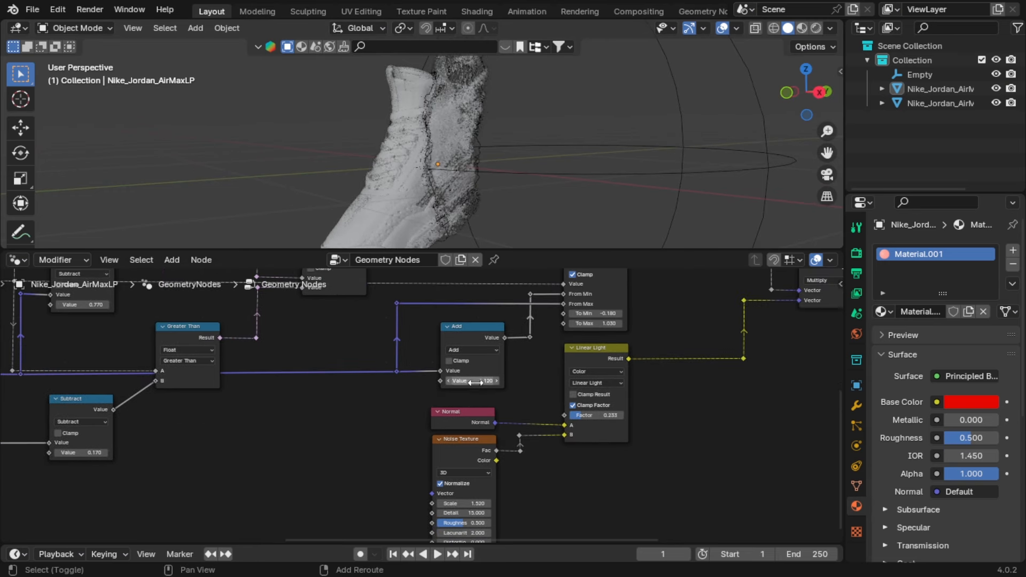
mouse_move(476, 382)
left_mouse_down("shift")
mouse_move(465, 382)
mouse_move(478, 382)
left_mouse_up("shift")
middle_click_drag(207, 451, 465, 460)
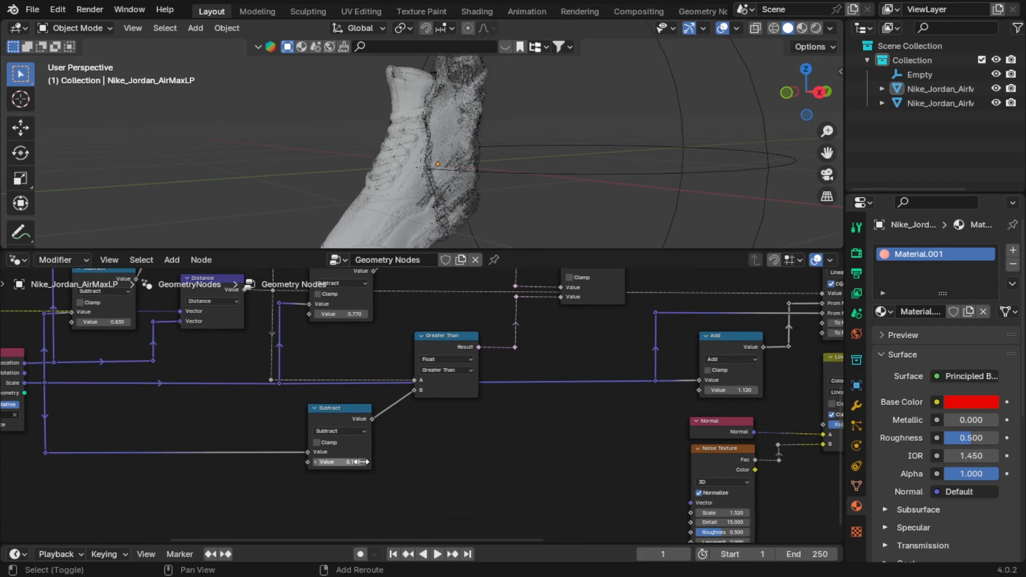
left_click_drag(360, 462, 367, 462)
left_click(537, 166)
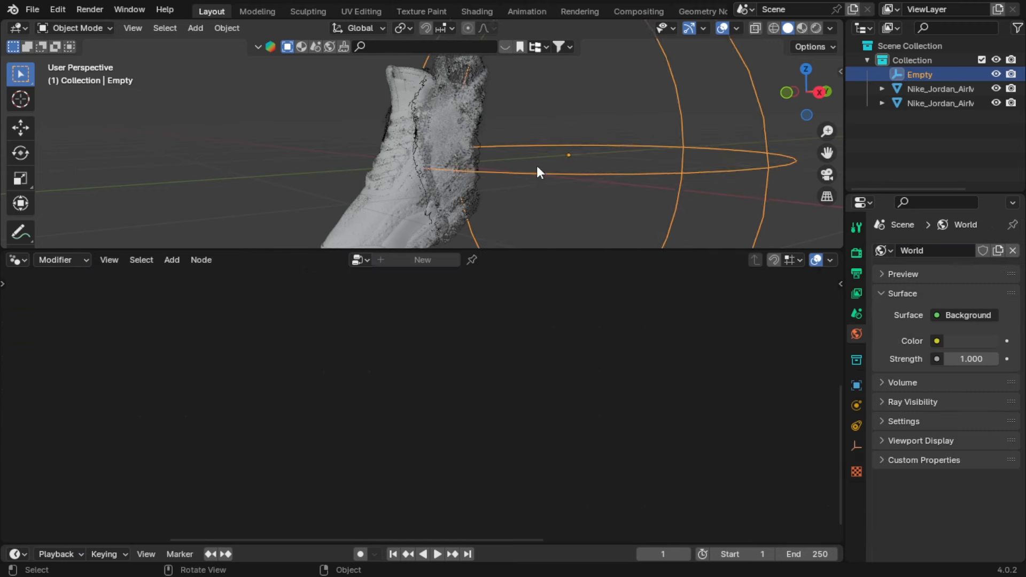
- Enlarge the 3D viewport and move the empty along the negative Y axis until both shoes are completely hidden
scroll(537, 166, "down", 2)
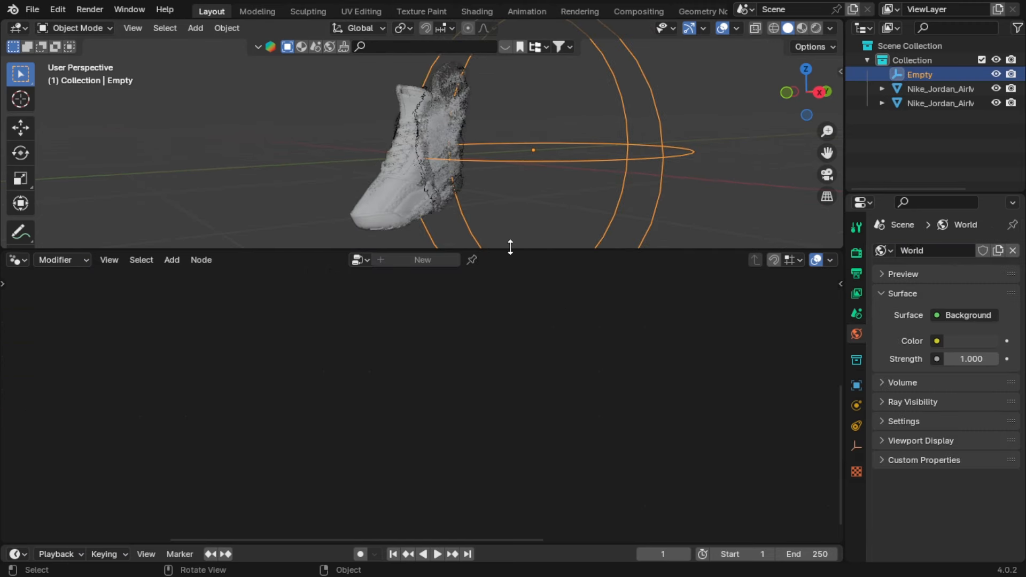
left_click_drag(510, 247, 511, 517)
key("g")
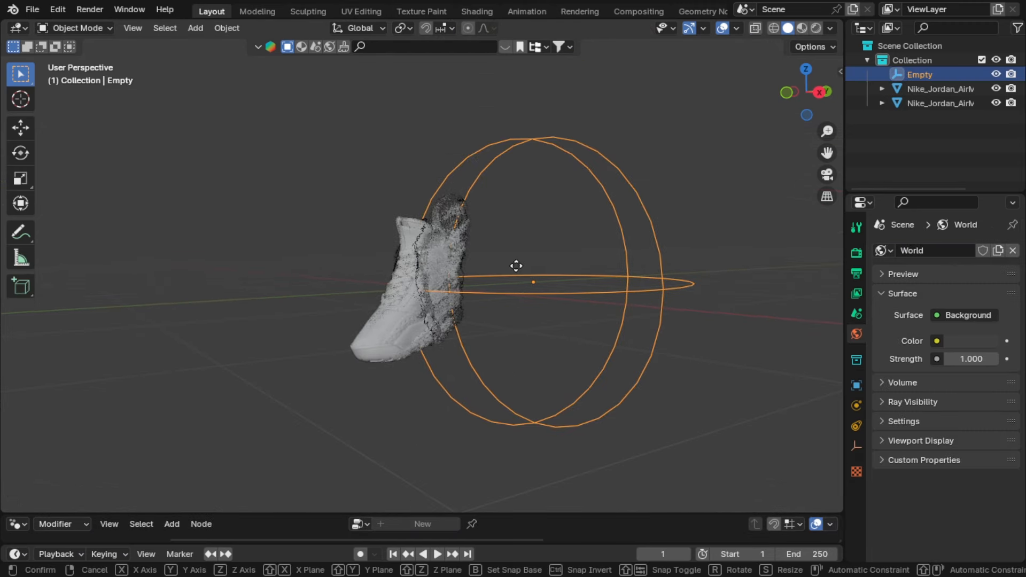
key("y")
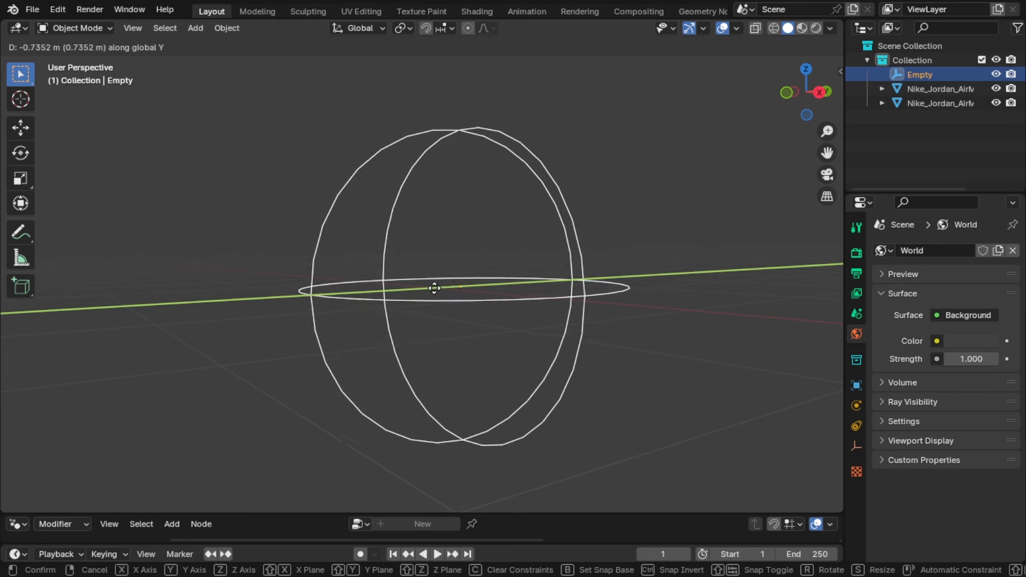
left_click(433, 291)
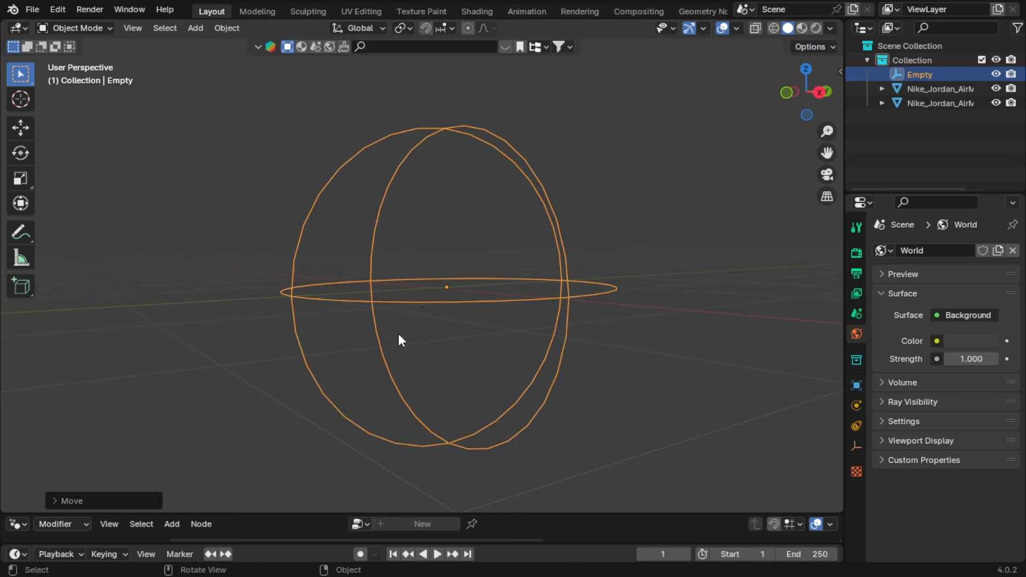
- Swap the collapsed node editor with the timeline and enlarge the timeline to show its keyframe area
right_click(120, 541)
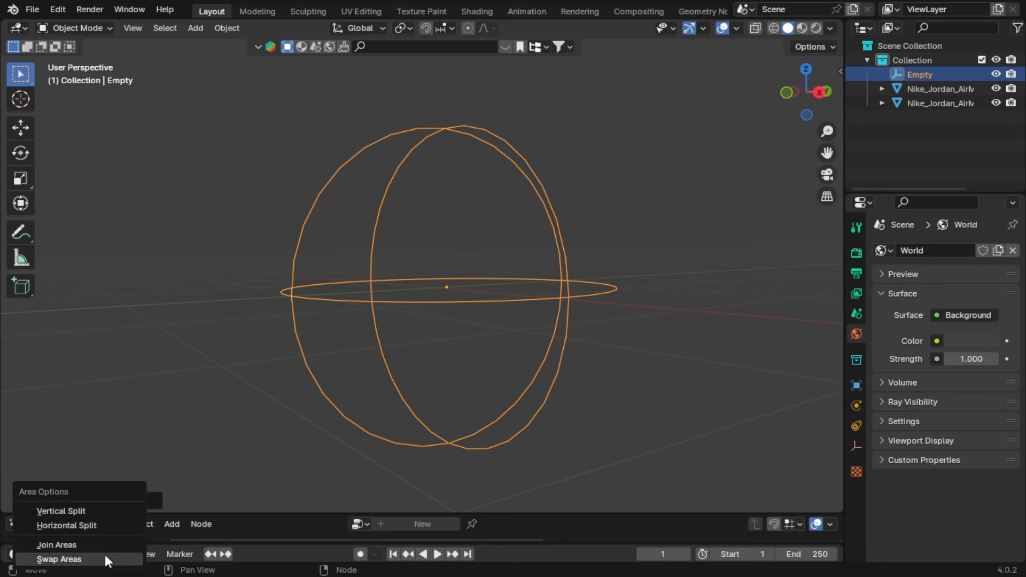
left_click(105, 557)
left_click(144, 522)
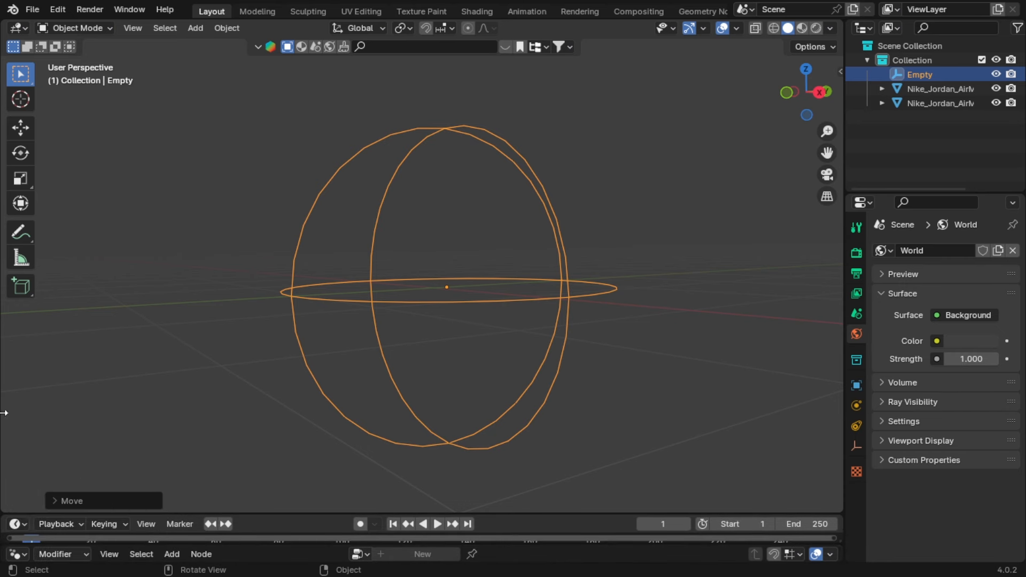
left_click_drag(160, 514, 225, 337)
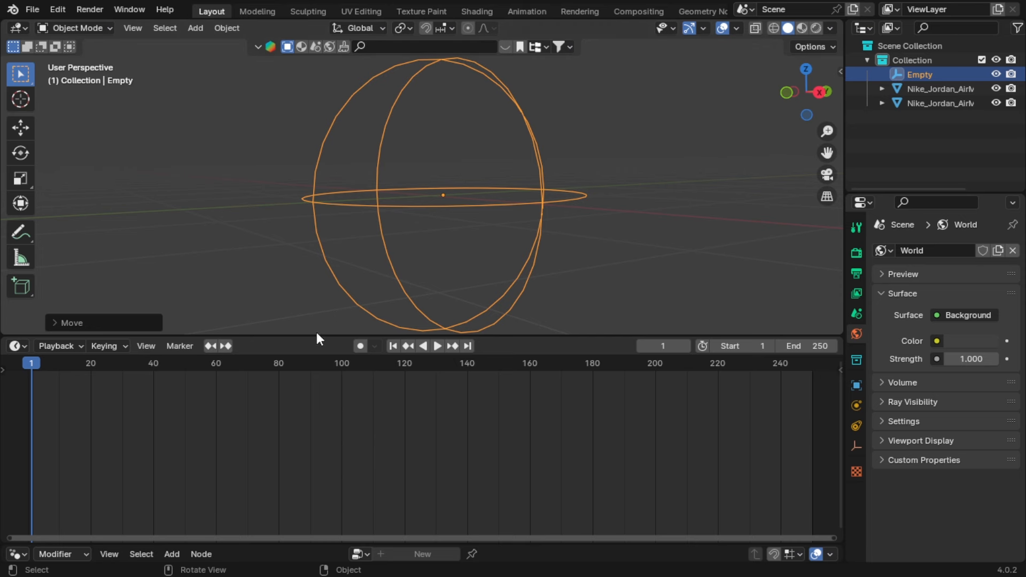
left_click_drag(317, 337, 310, 411)
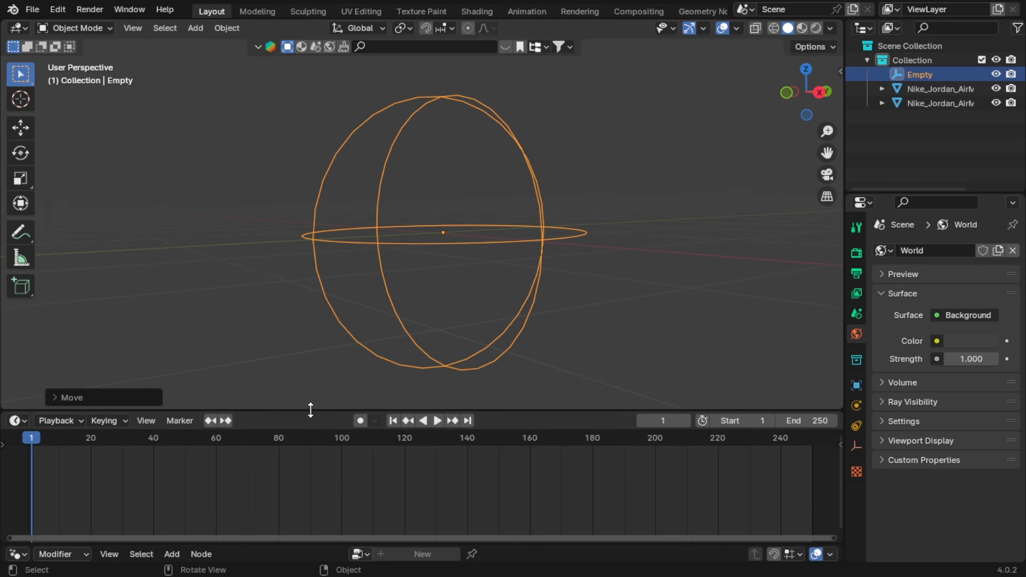
- Insert a keyframe on the empty at frame 1 and advance the playhead to frame 100
key("i")
left_click(488, 321)
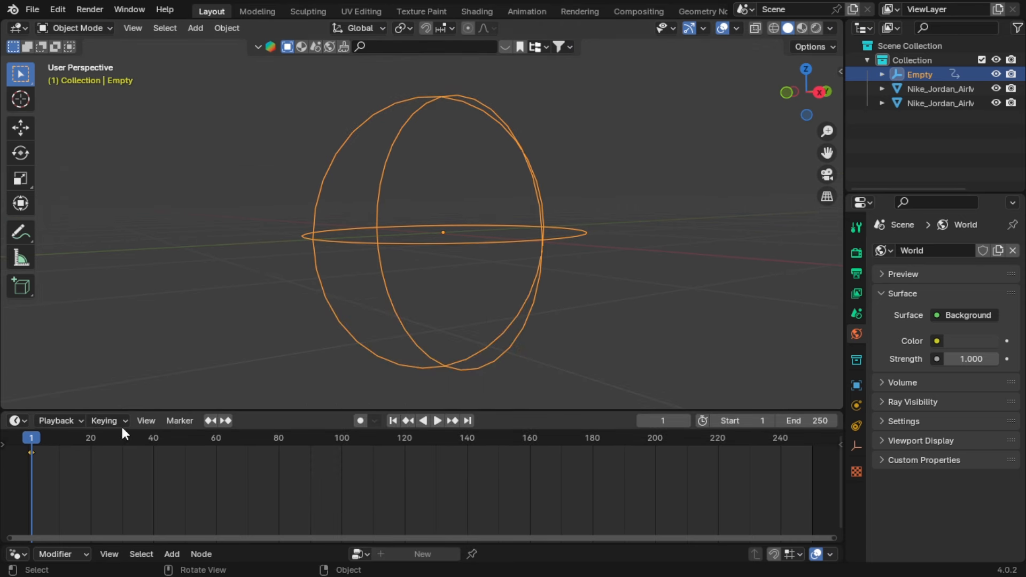
key("space")
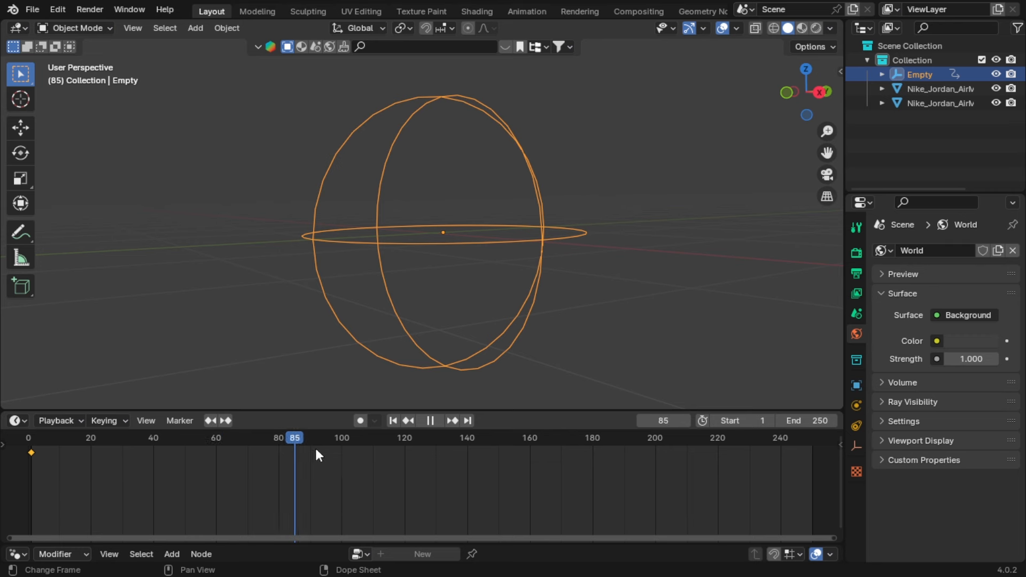
key("space")
middle_click_drag(289, 479, 501, 485)
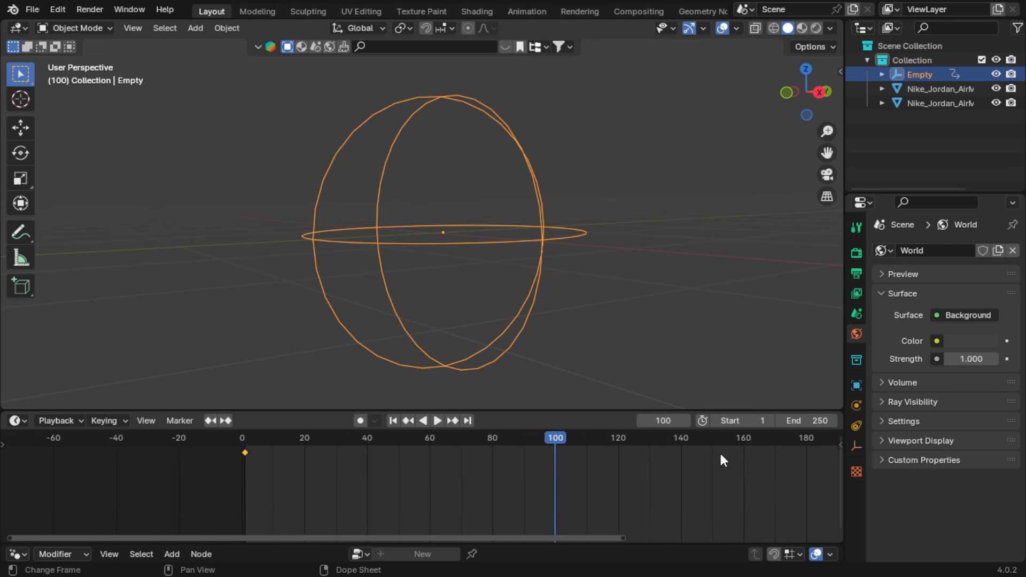
- Set the scene's end frame to 100
left_click(821, 421)
type("100")
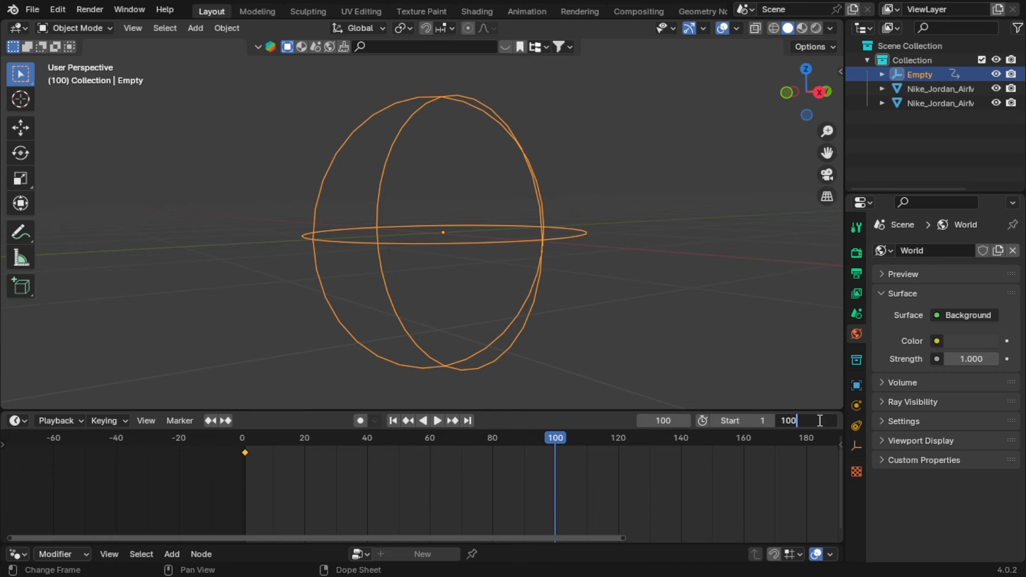
key("Return")
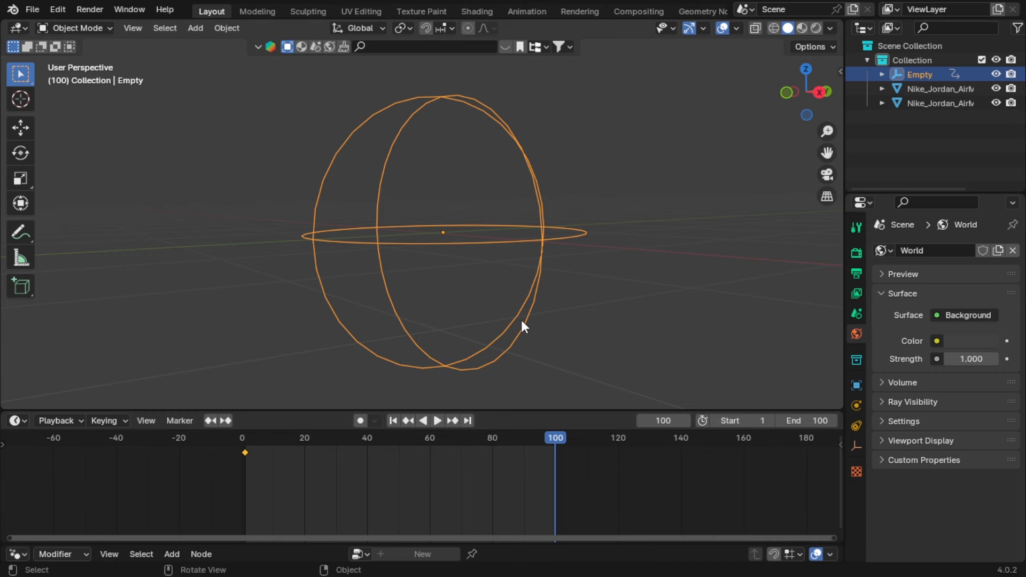
- Move the empty about 1.7 m along the Y axis to reveal the whole shoe, and keyframe it at frame 100
key("g")
key("y")
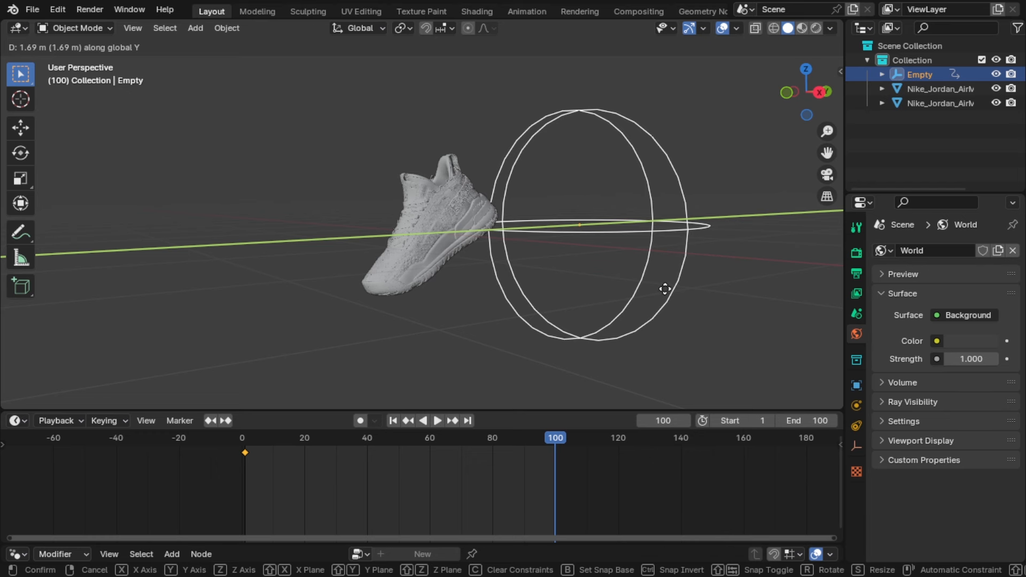
left_click(666, 289)
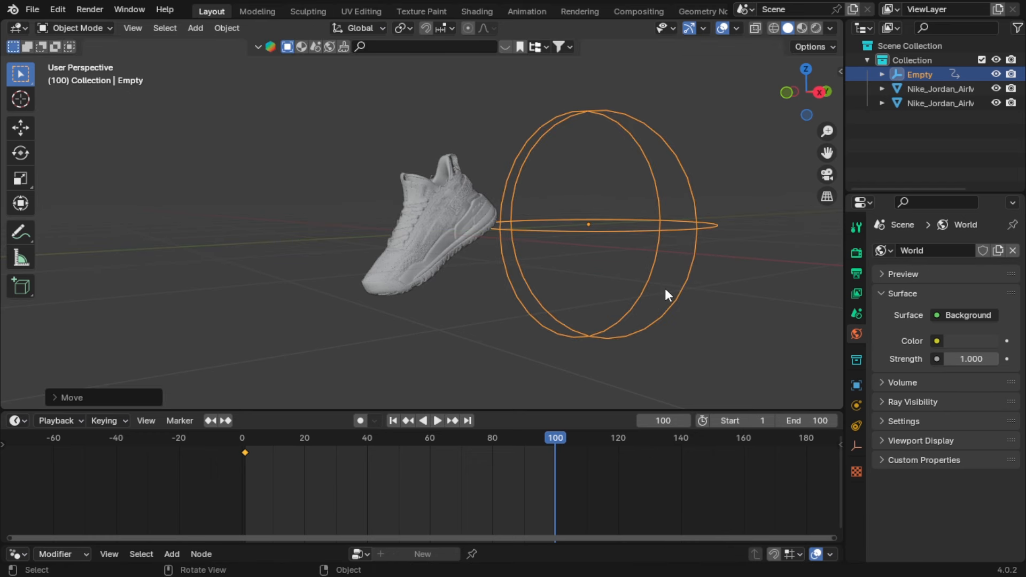
key("i")
left_click(666, 291)
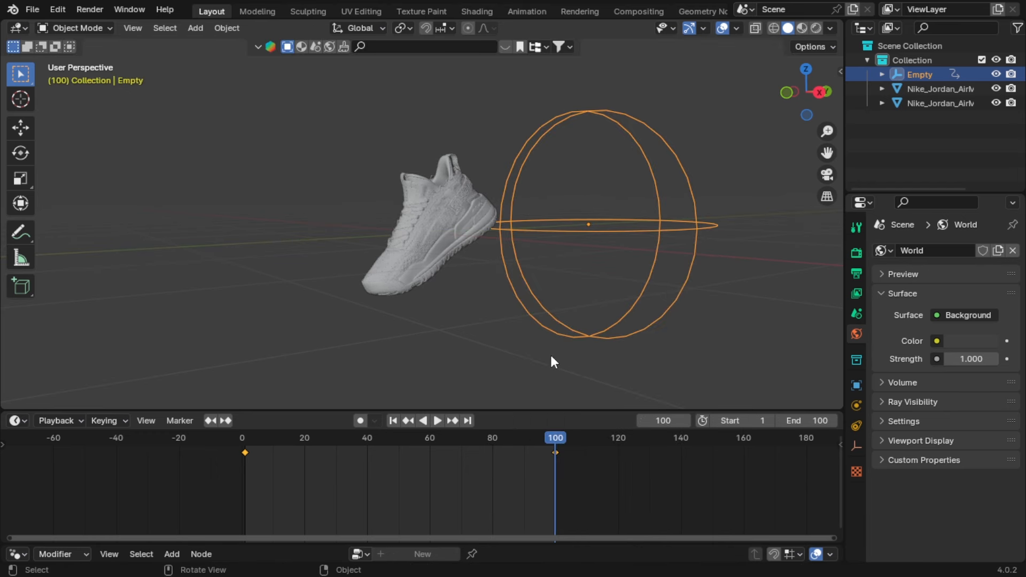
- Set the empty's keyframe interpolation to Linear and play the reveal animation from the first frame
key("t")
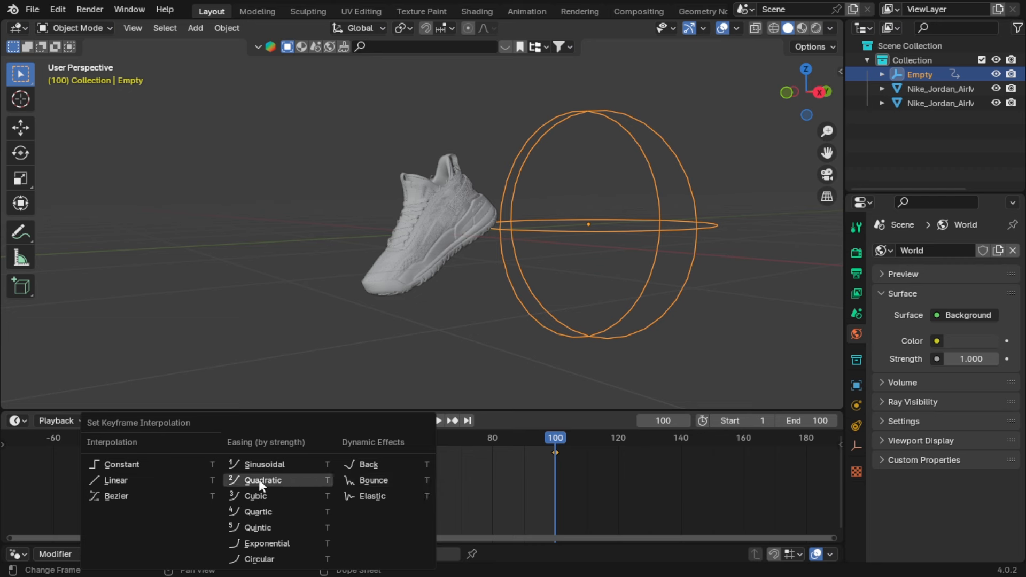
key("Return")
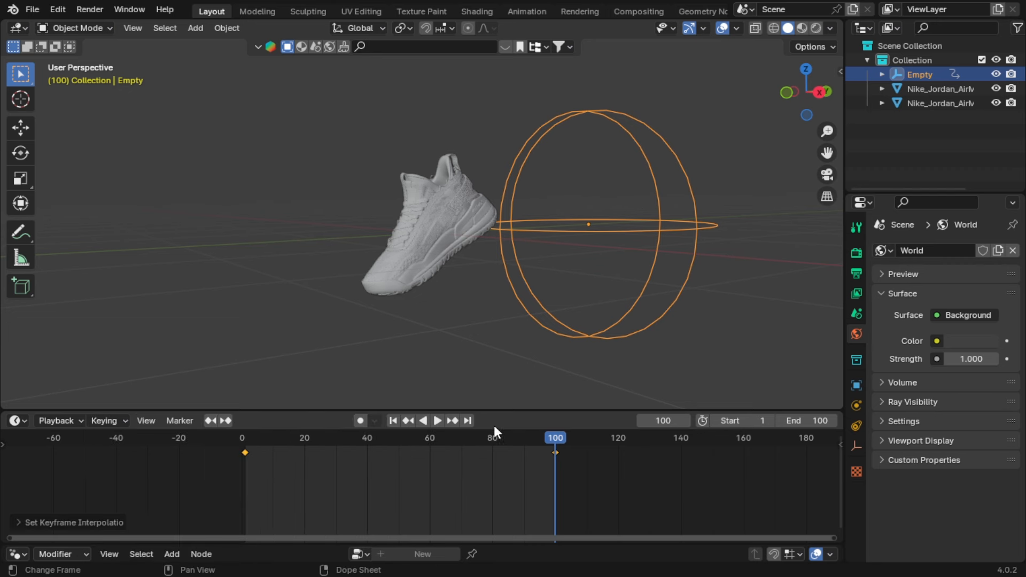
left_click(396, 420)
key("space")
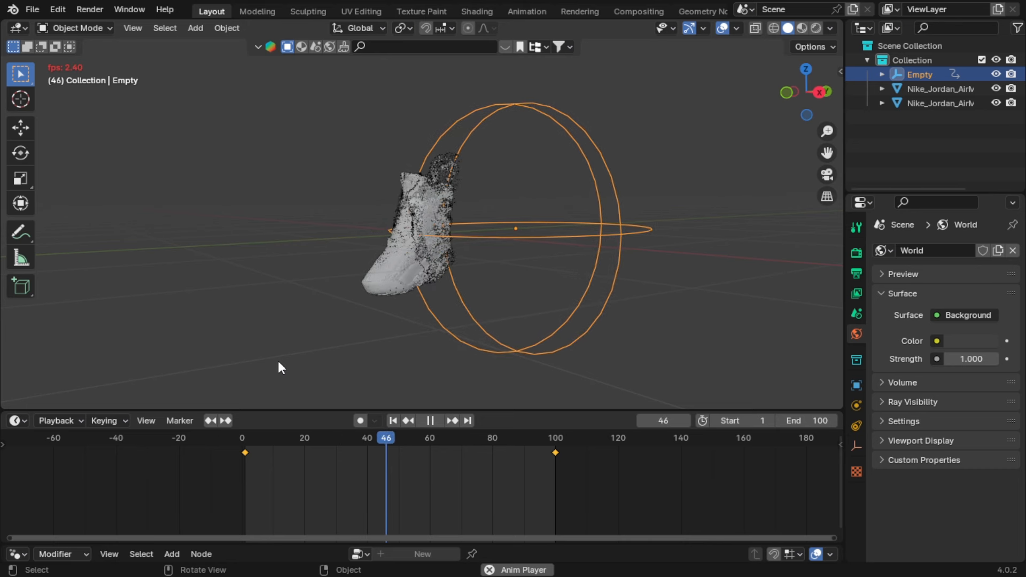
key("space")
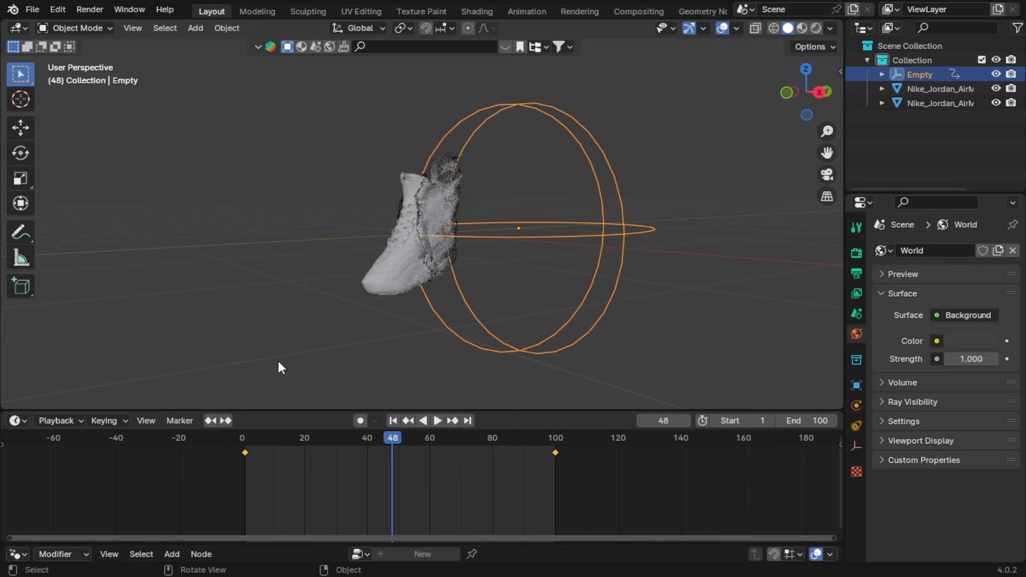